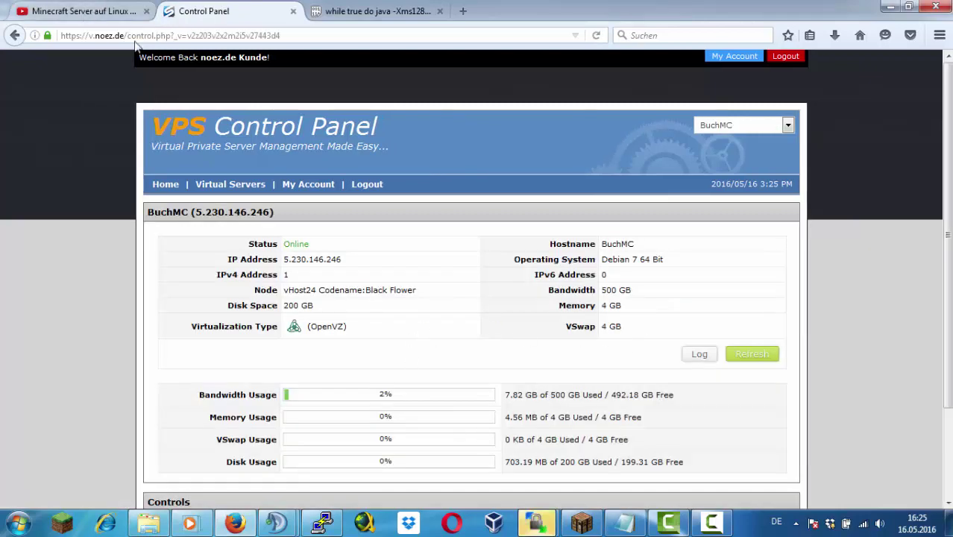
Open the saved 4GB PuTTY session, then close that first terminal session
click(535, 523)
double_click(528, 312)
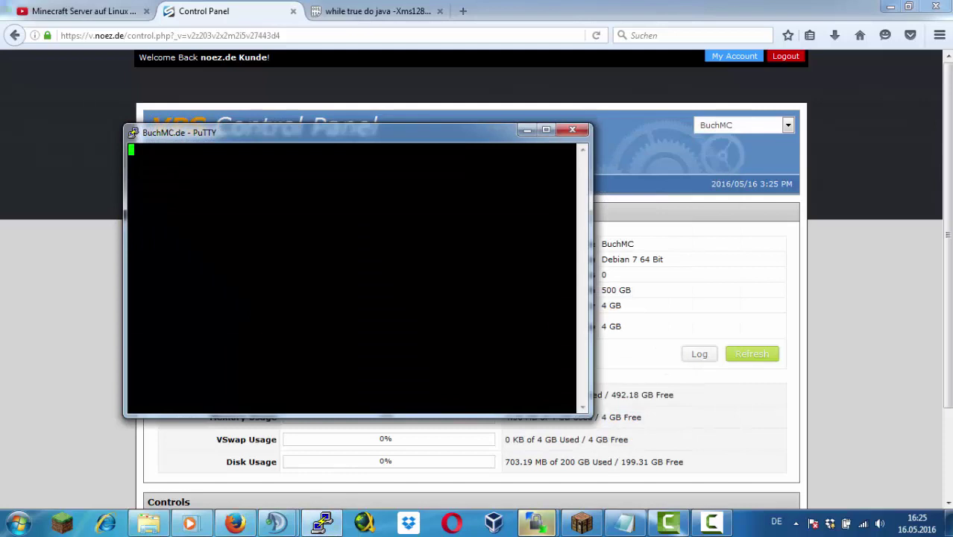
drag(414, 136, 740, 210)
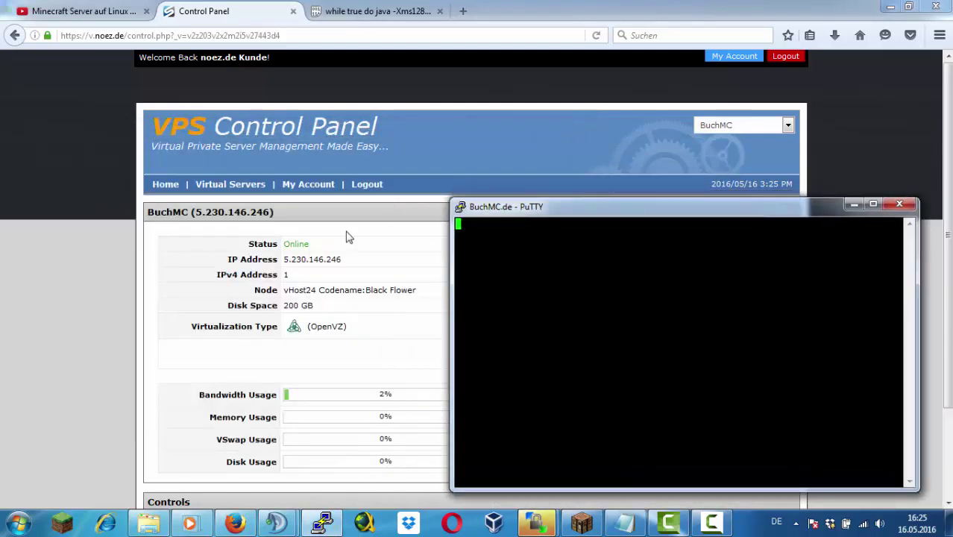
click(900, 203)
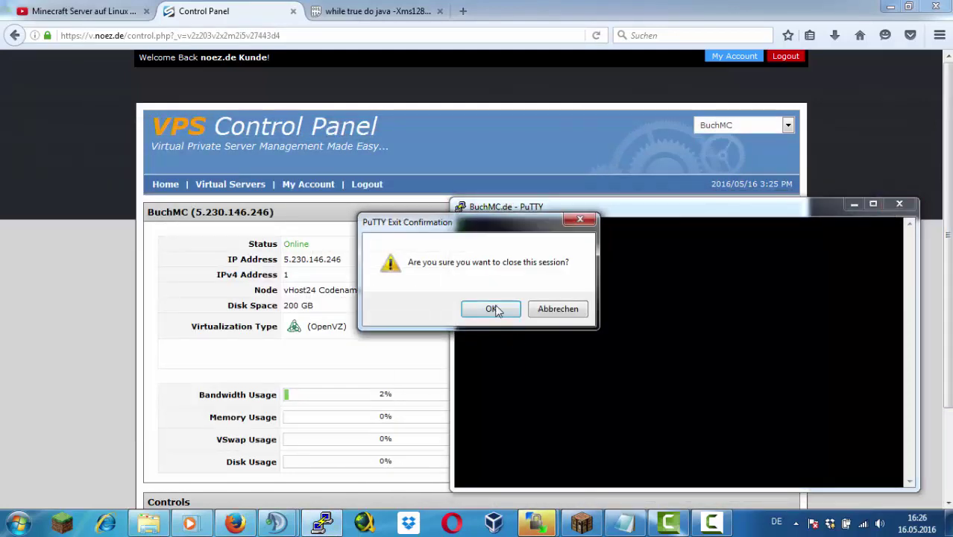
click(492, 309)
Reopen the 4GB session, accept the host key and log in as root
click(322, 522)
click(517, 327)
double_click(451, 291)
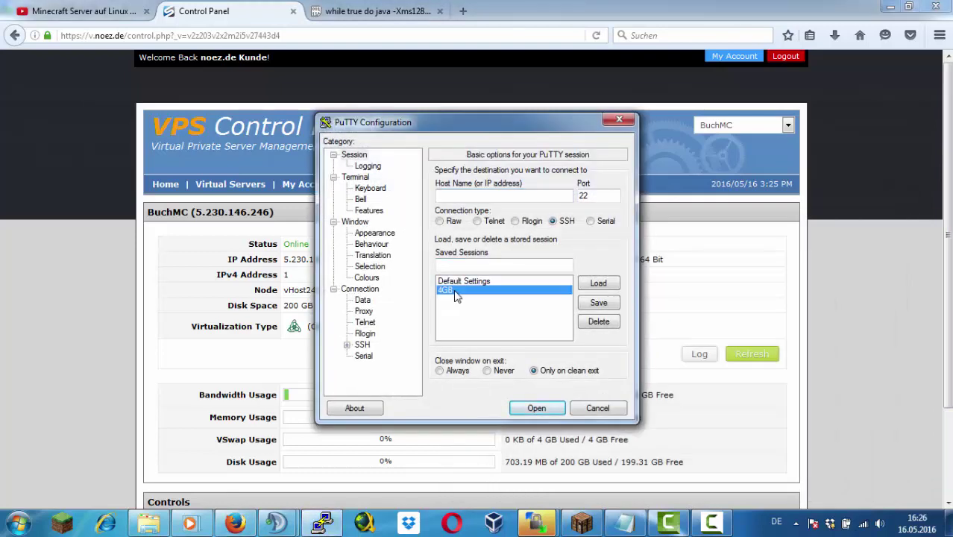
click(464, 385)
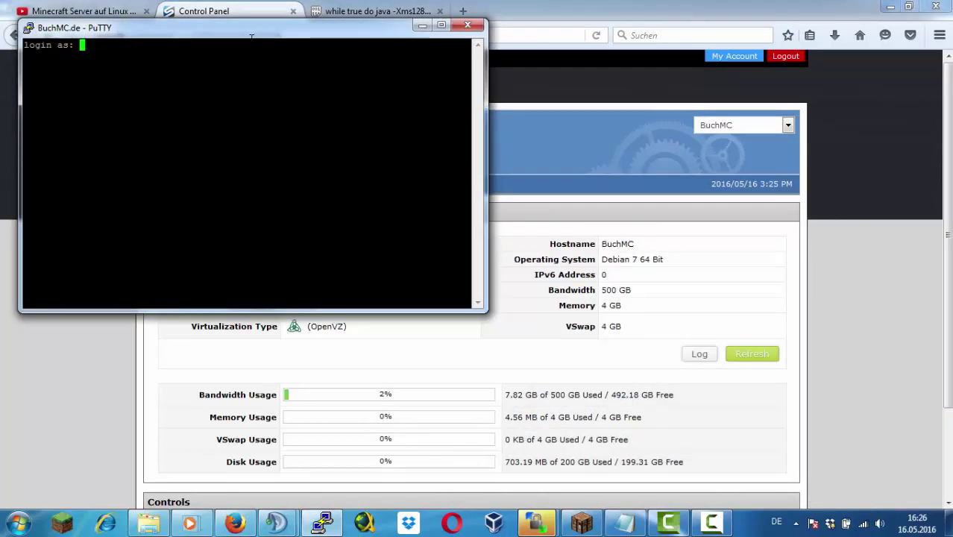
drag(258, 29, 525, 125)
text(root)
key(Return)
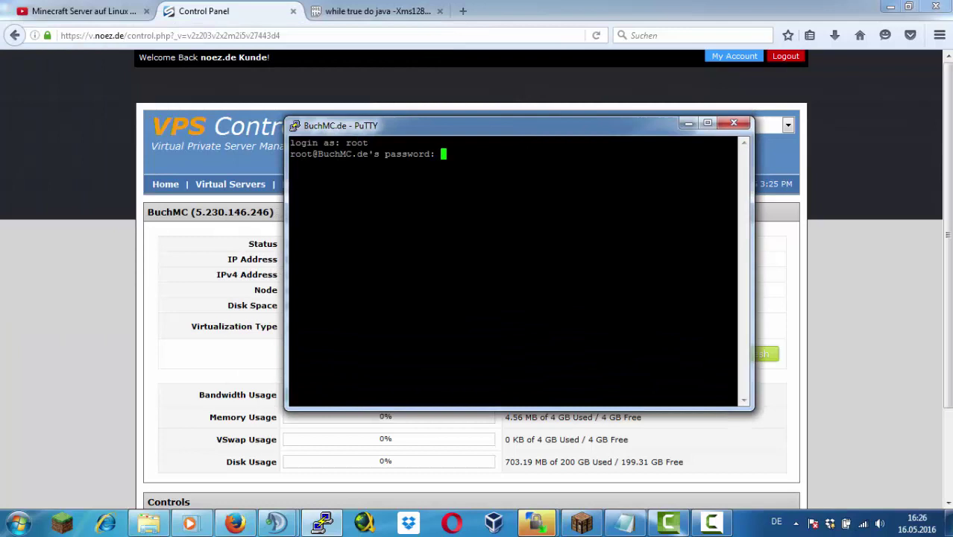
key(Return)
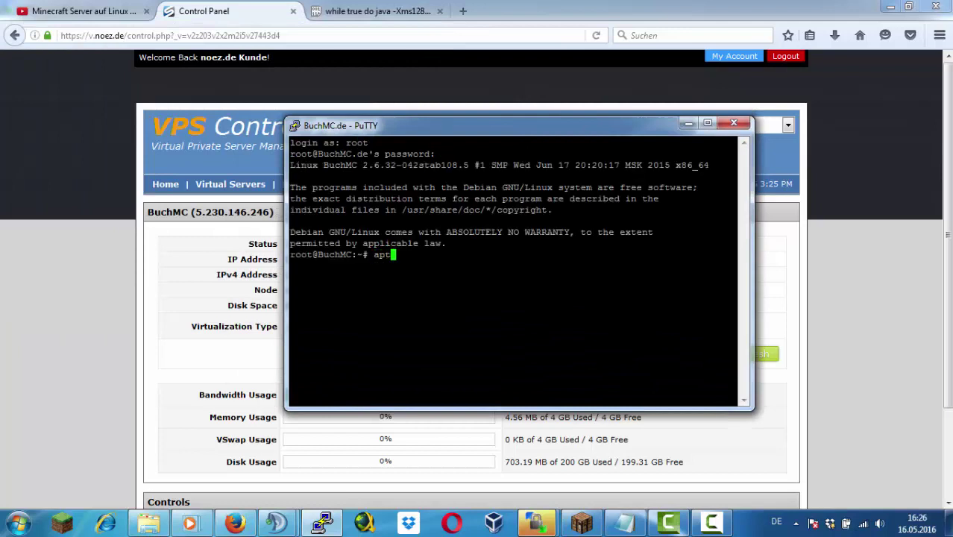
Install screen and nano with apt-get, then start a screen session
text(apt-get install screen n)
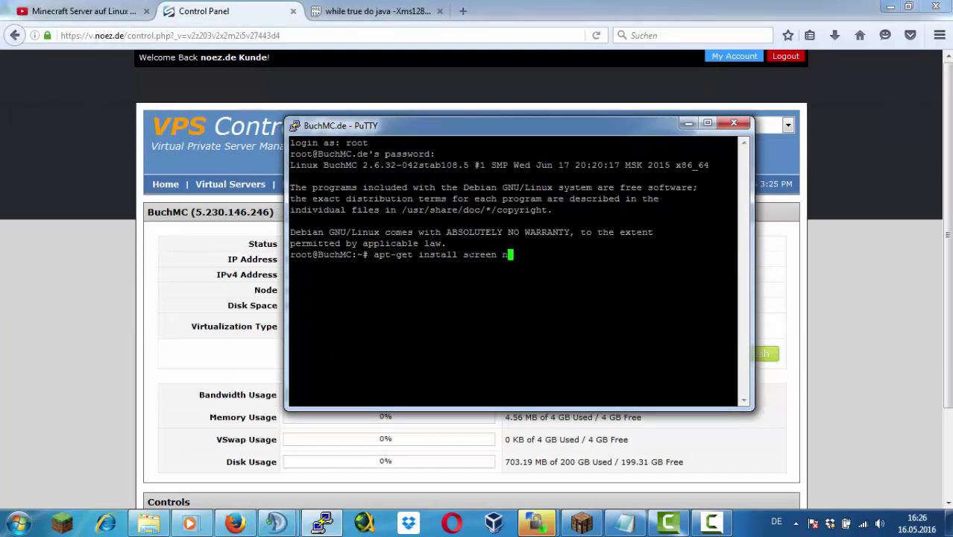
text(ano)
key(Return)
key(Up)
key(BackSpace)
key(BackSpace)
key(BackSpace)
key(BackSpace)
key(BackSpace)
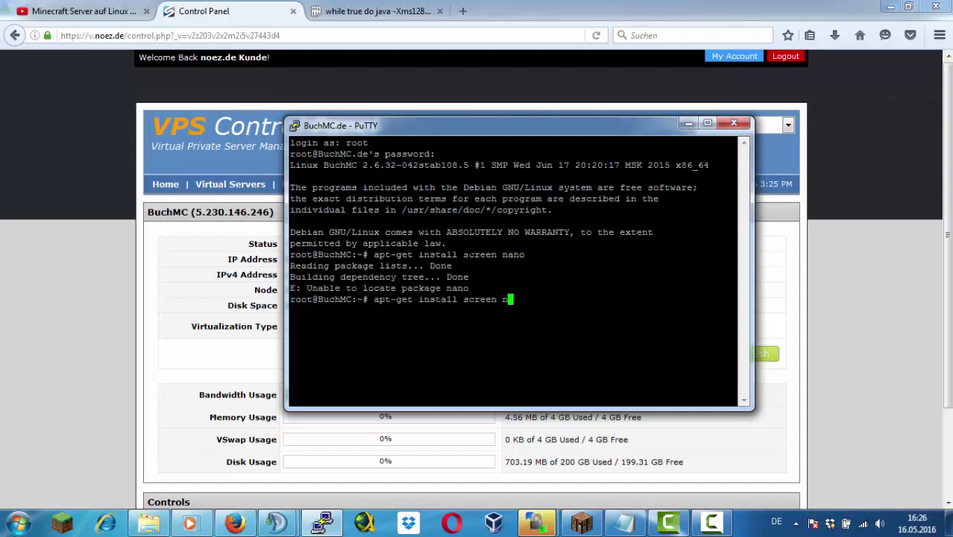
key(Return)
key(Up)
key(BackSpace)
key(BackSpace)
text(nano)
key(Return)
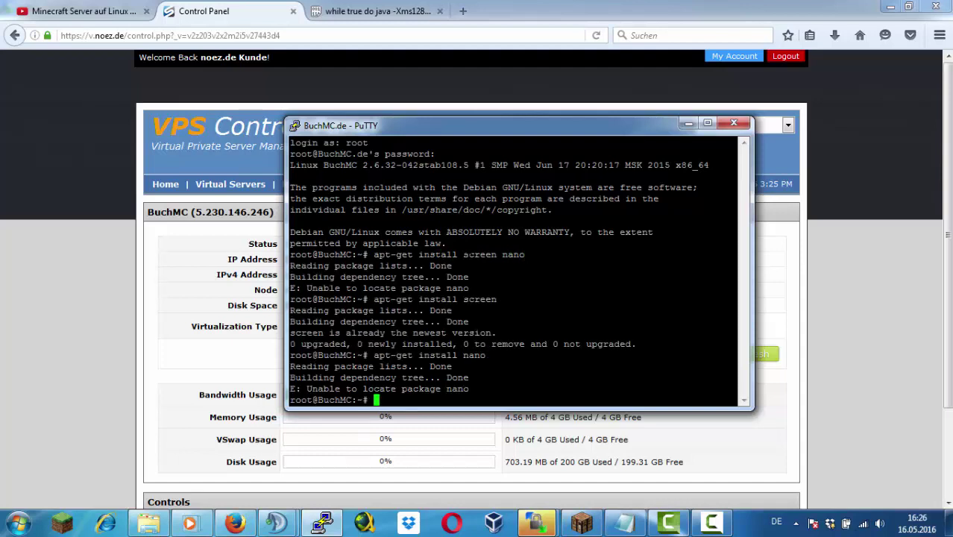
text(screen)
key(Return)
key(Return)
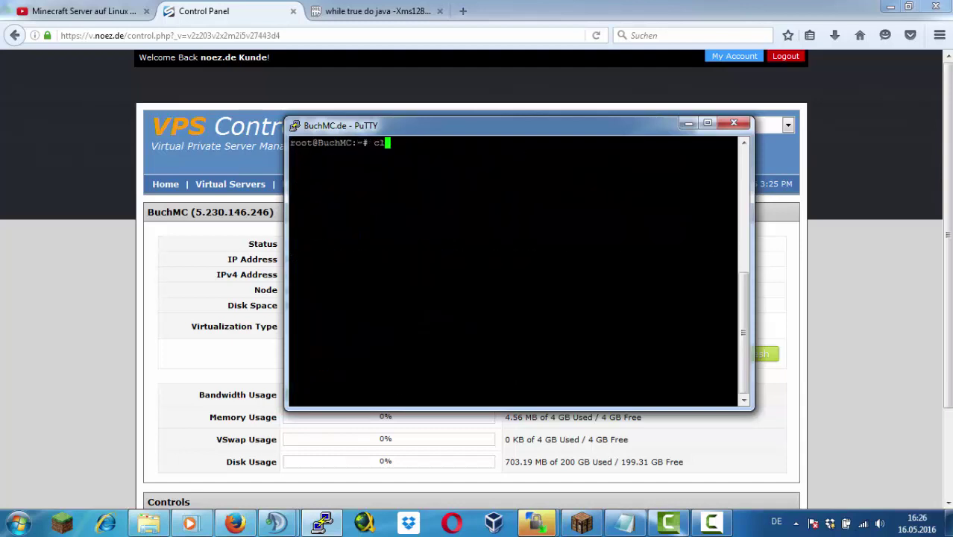
Try installing openjdk-7-jre, see java -version fail, and select the tutorial's Java install command
text(clea)
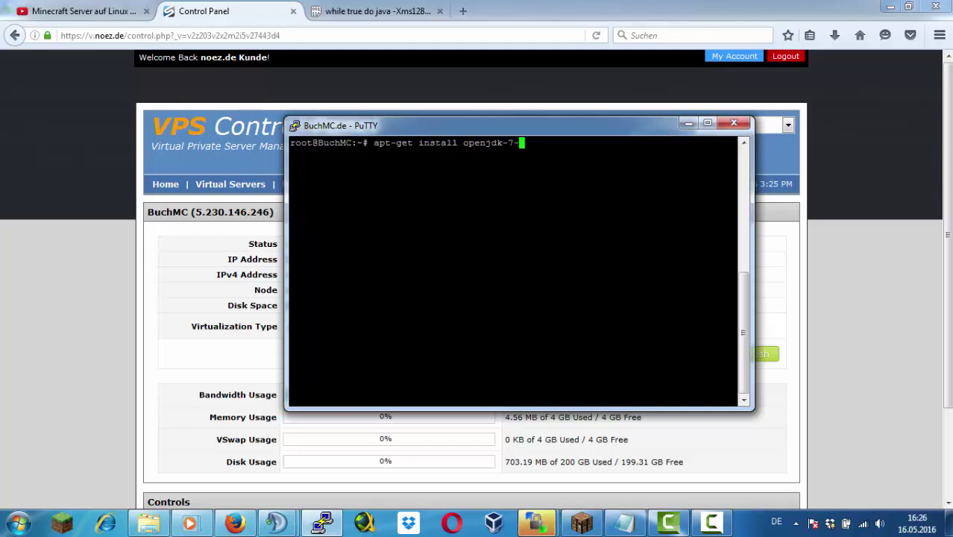
text(jre)
key(Return)
text(java -versi)
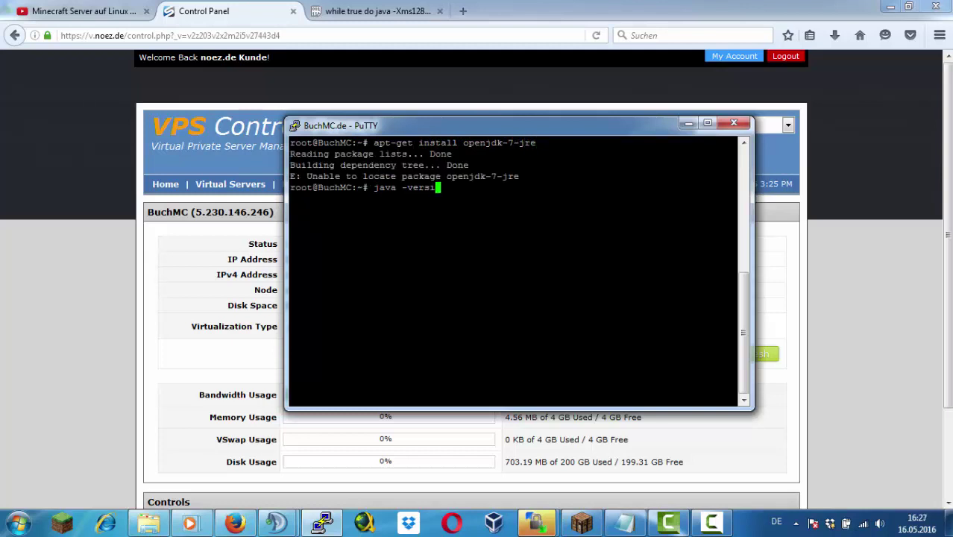
text(on)
key(Return)
click(45, 9)
drag(220, 316, 76, 316)
key(ctrl+c)
Copy 'apt-get install openjdk-7-jre' from the description, paste it into PuTTY and run it
right_click(95, 314)
click(139, 317)
click(322, 522)
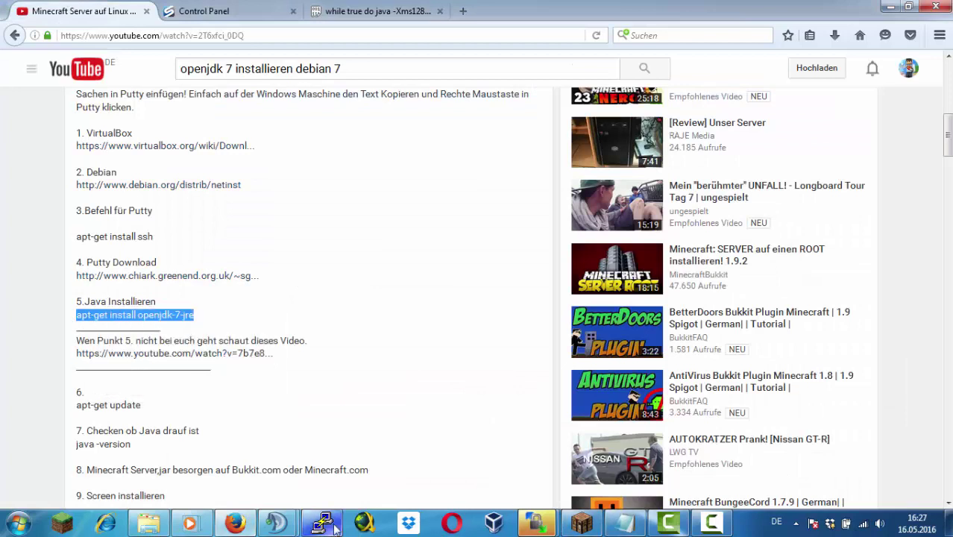
right_click(514, 313)
key(Return)
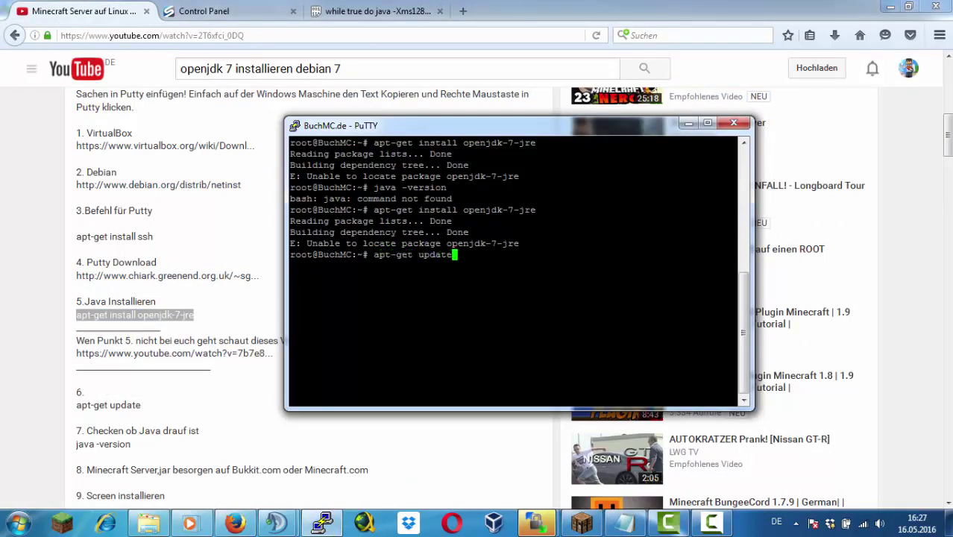
Run apt-get update, then launch WinSCP and accept the host key warning
key(Return)
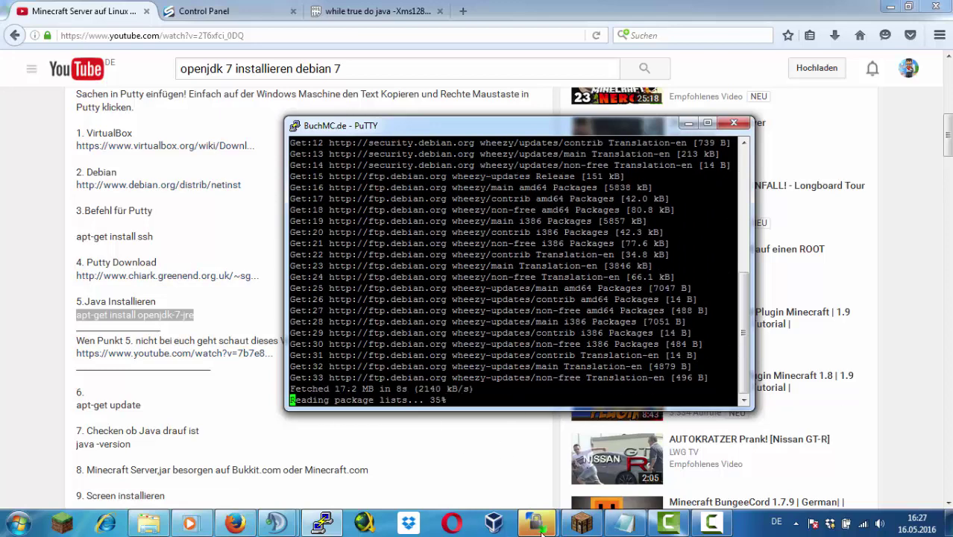
mouse_move(542, 528)
click(542, 467)
key(Return)
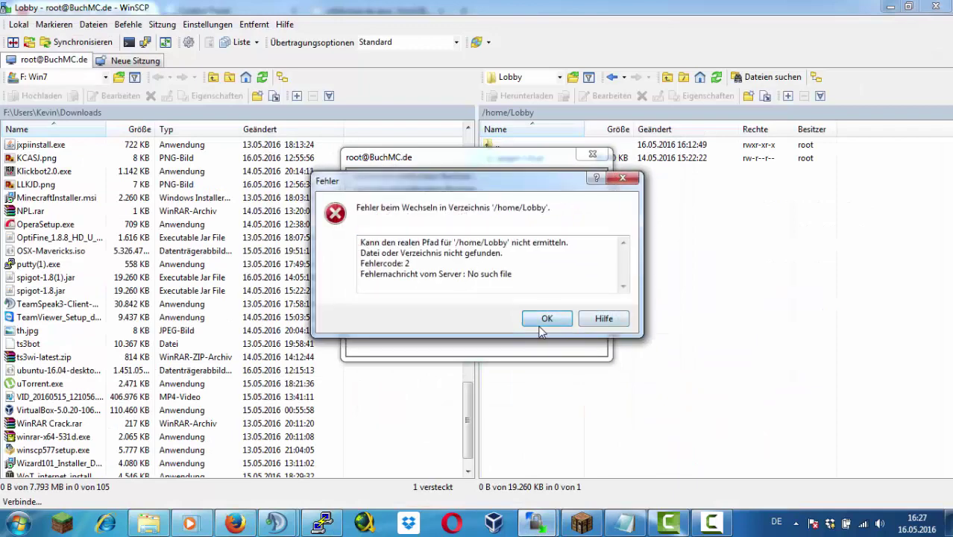
Dismiss the missing-folder error and create a 'Lobby' folder under /home
click(547, 318)
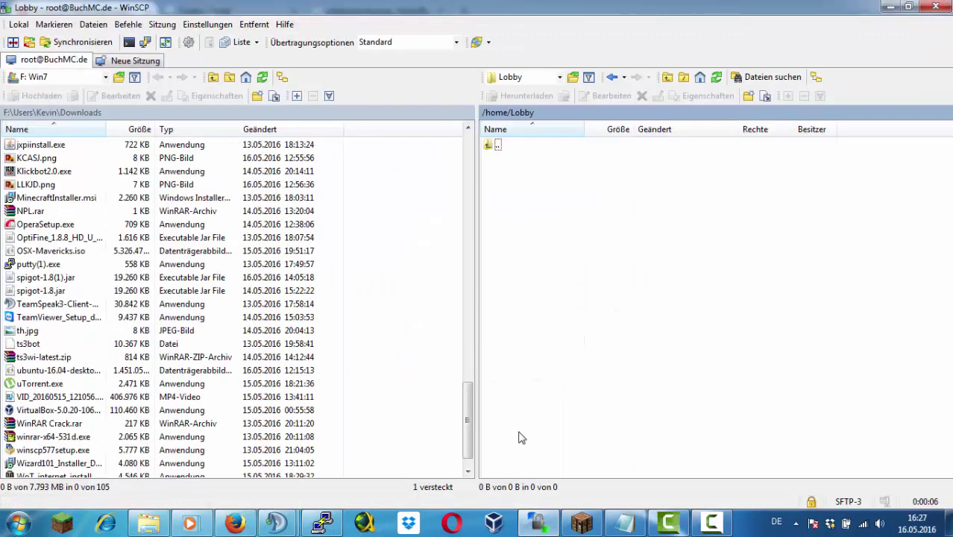
double_click(493, 145)
double_click(492, 145)
double_click(559, 213)
right_click(511, 180)
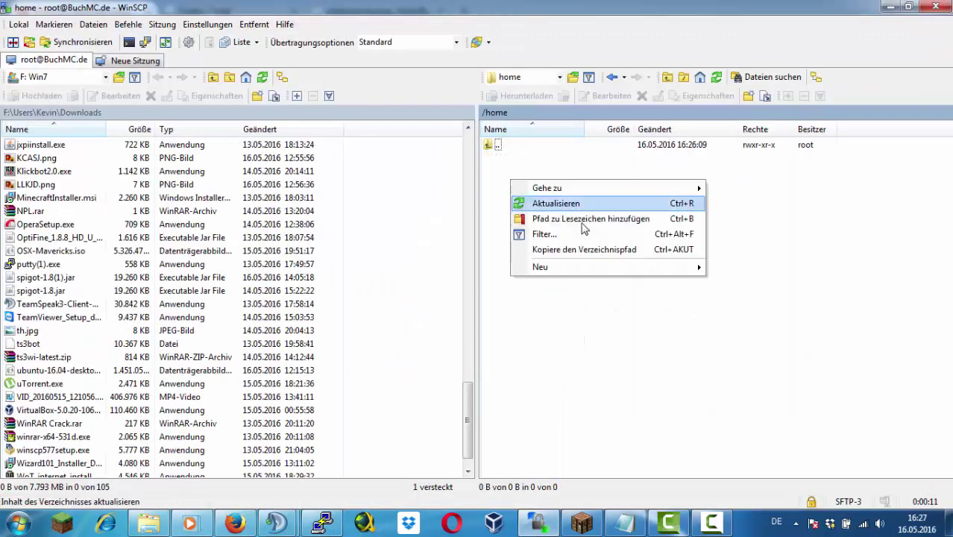
mouse_move(596, 266)
click(734, 282)
text(Lobby)
key(Return)
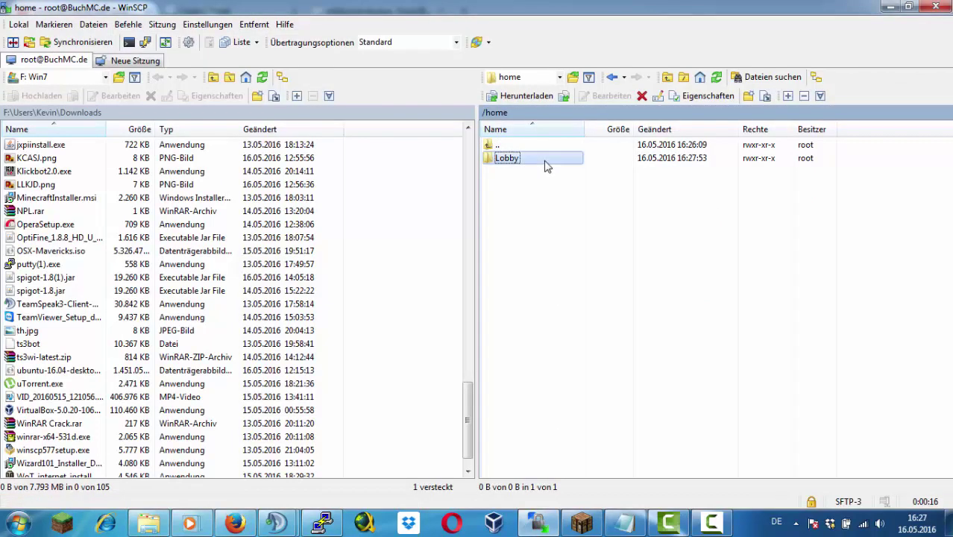
Open /home/Lobby and upload spigot-1.8.jar into it
double_click(545, 161)
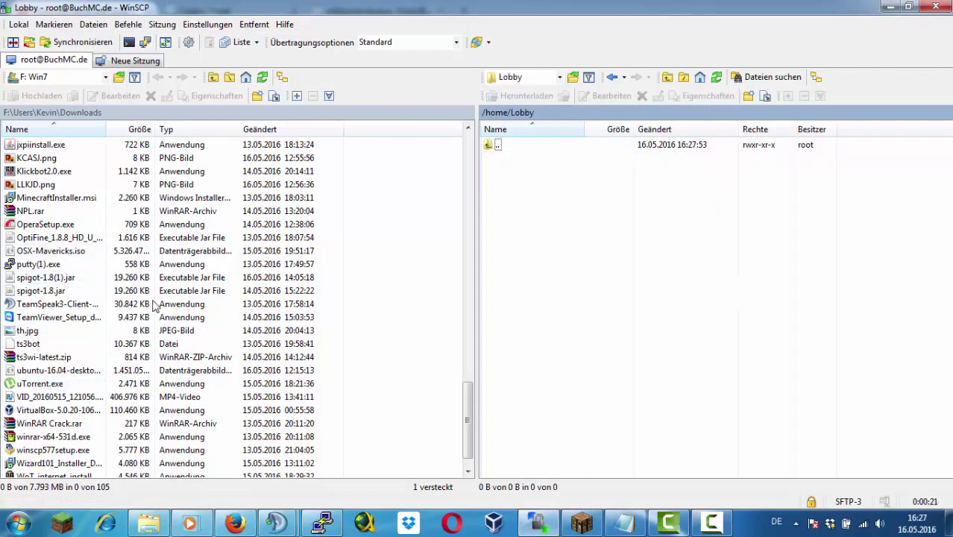
right_click(45, 290)
click(71, 343)
click(505, 299)
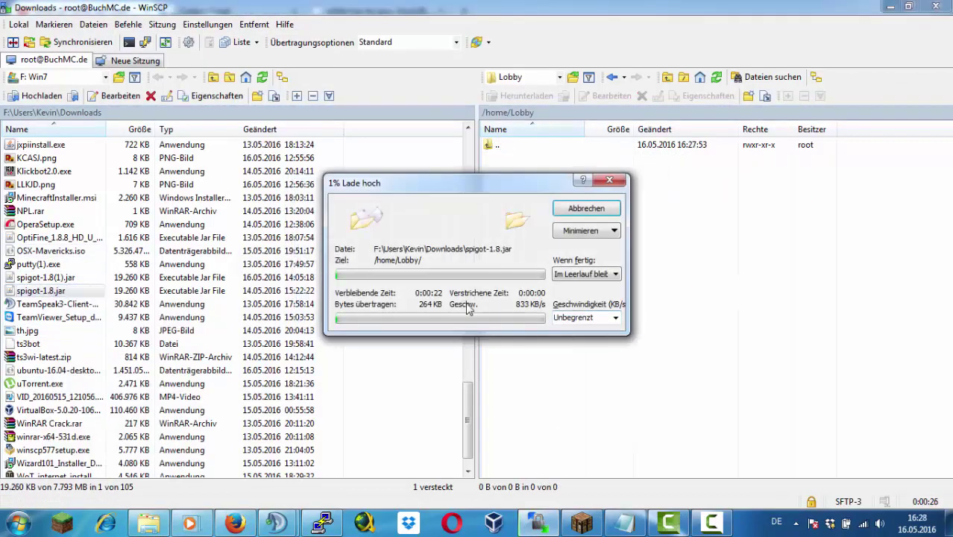
Run apt-get upgrade in PuTTY and move the terminal off the upload progress
mouse_move(612, 533)
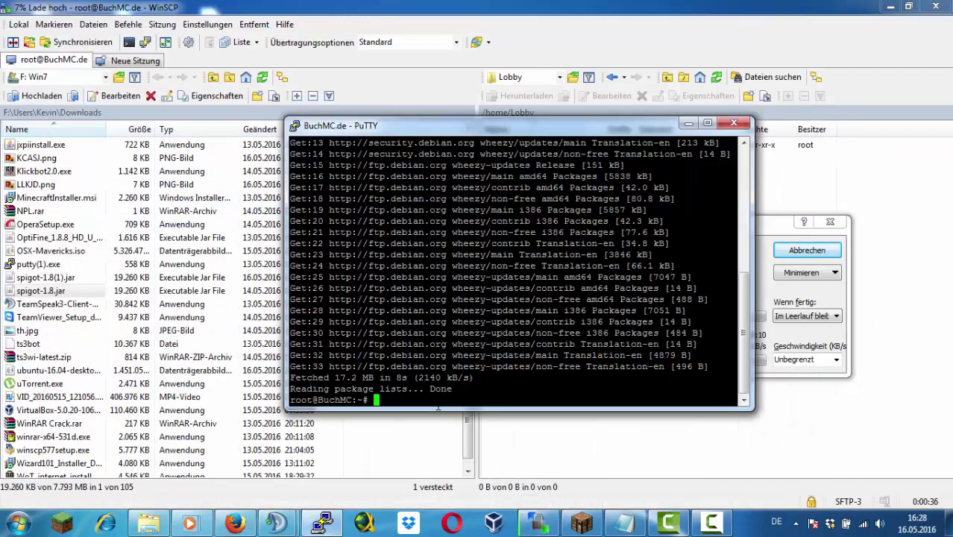
text(pgrade)
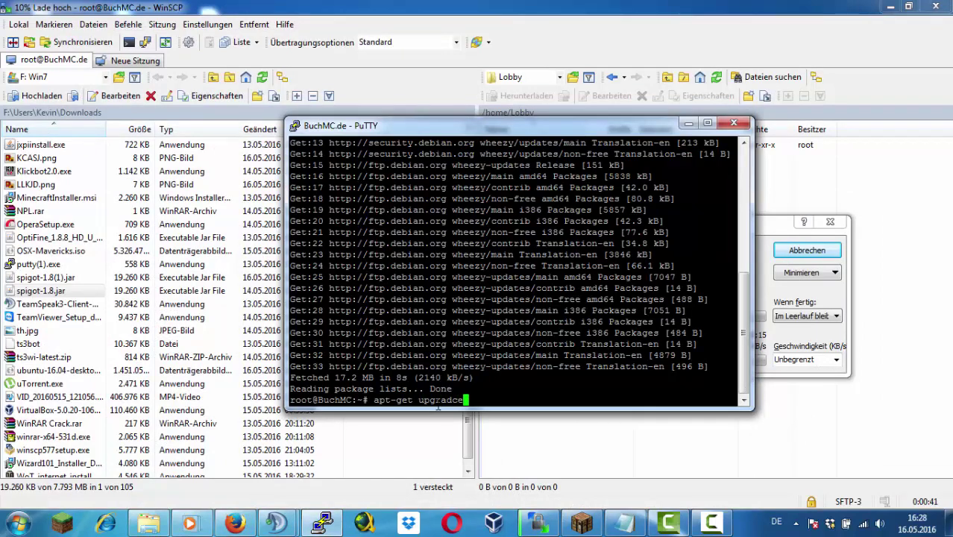
key(Return)
key(Return)
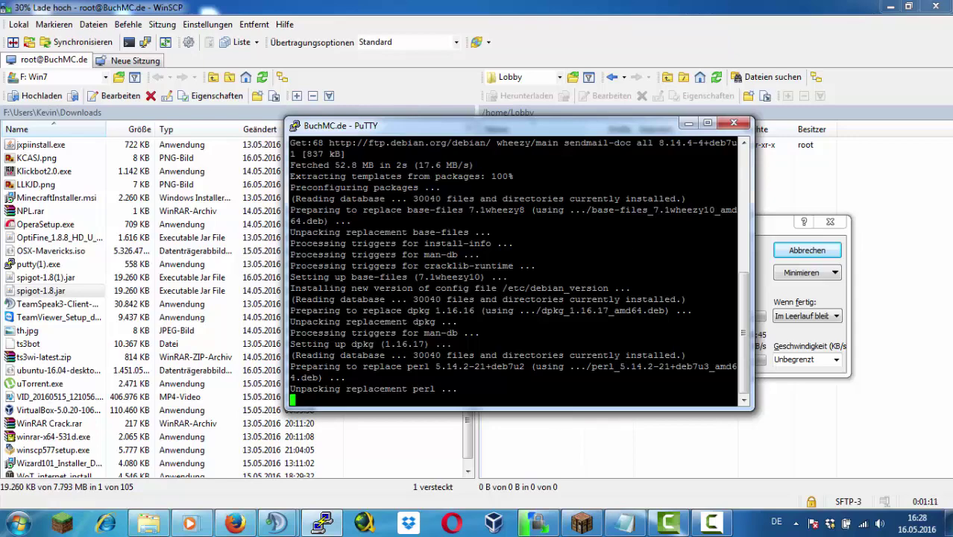
drag(581, 132, 270, 143)
click(321, 524)
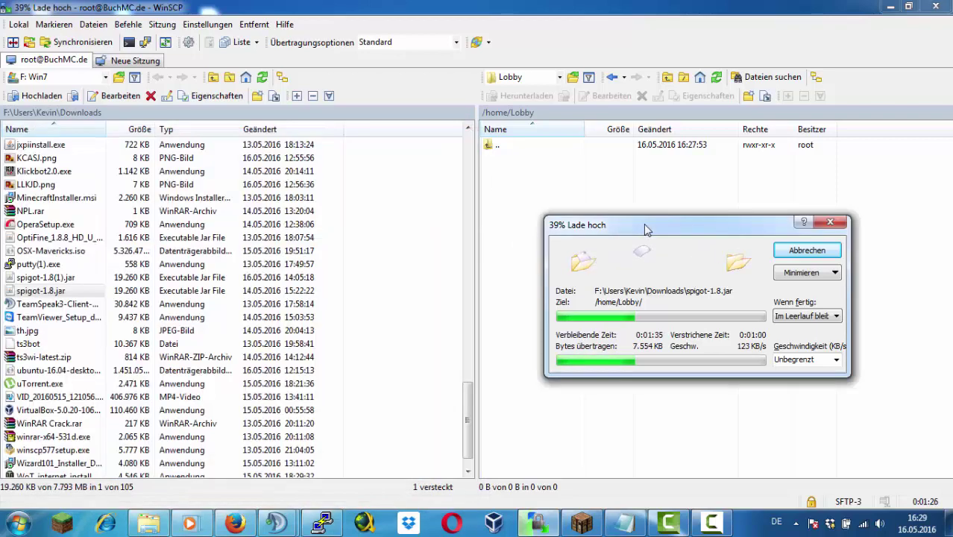
Let the 19,260 KB spigot-1.8.jar upload finish in /home/Lobby during the upgrade, then return to WinSCP
click(321, 523)
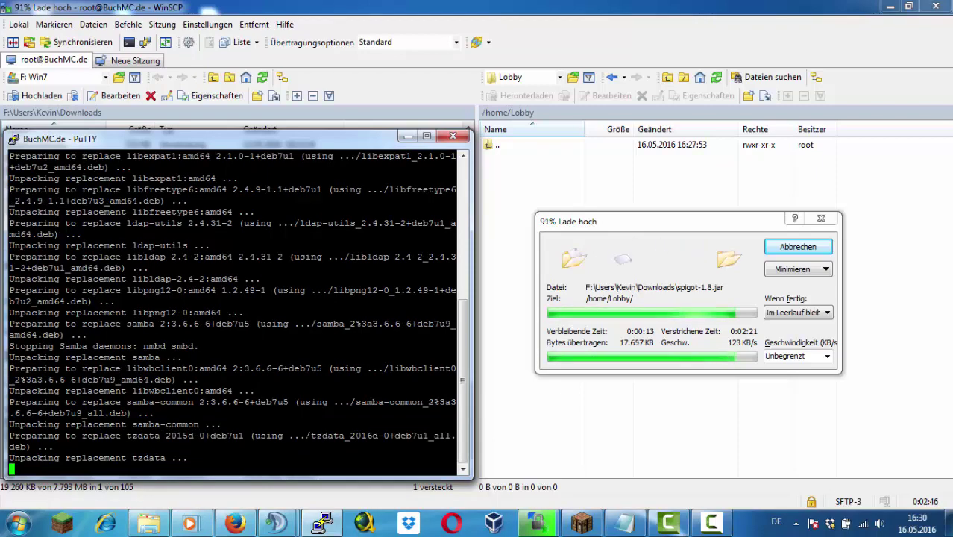
scroll(237, 312, up, 8)
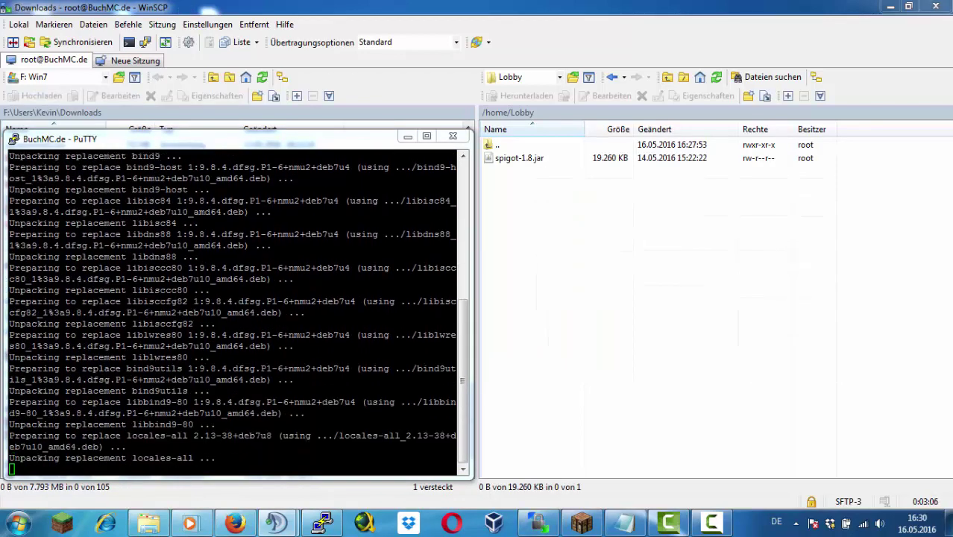
click(696, 241)
Create a new file start.sh in /home/Lobby and open it for editing
right_click(520, 228)
mouse_move(567, 318)
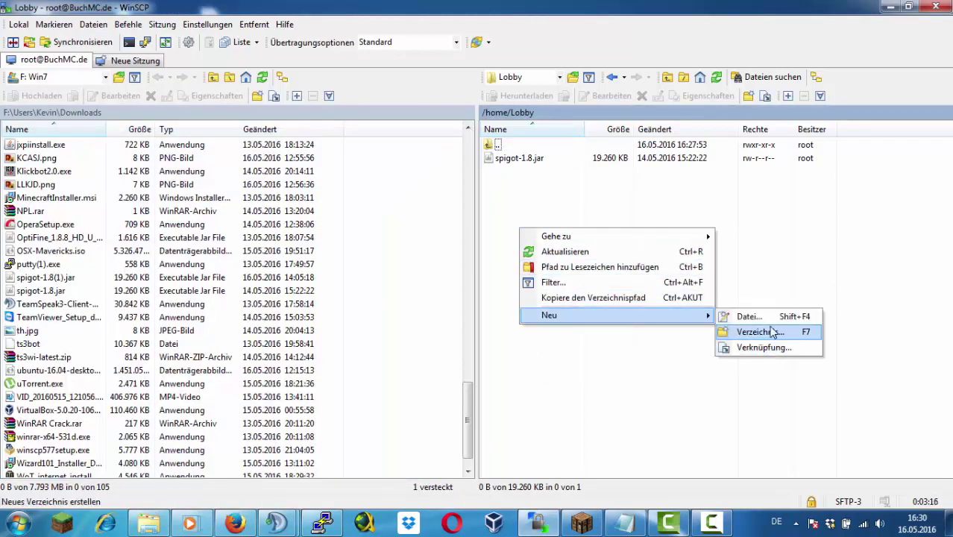
click(768, 316)
text(start.sh)
key(Return)
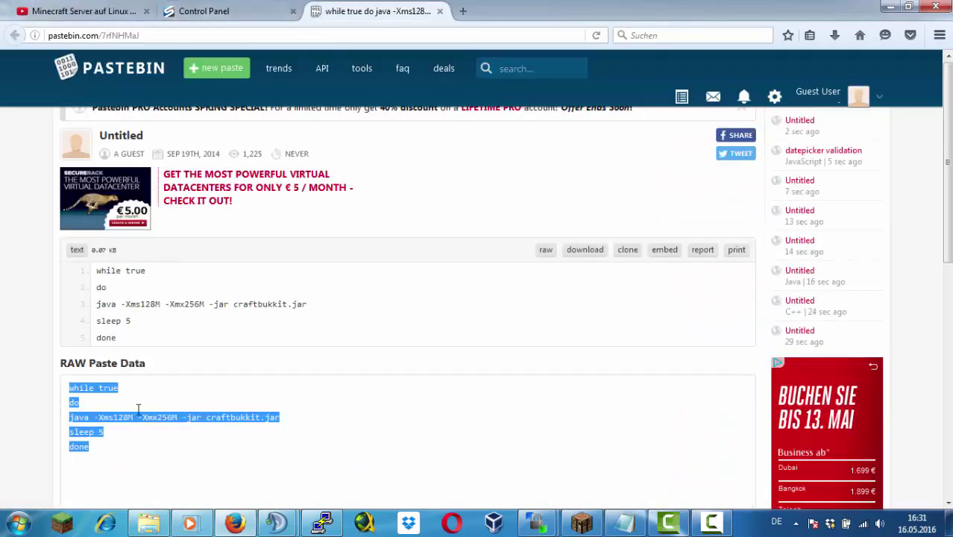
Copy the restart-loop start script from the tutorial and paste it into start.sh
right_click(105, 431)
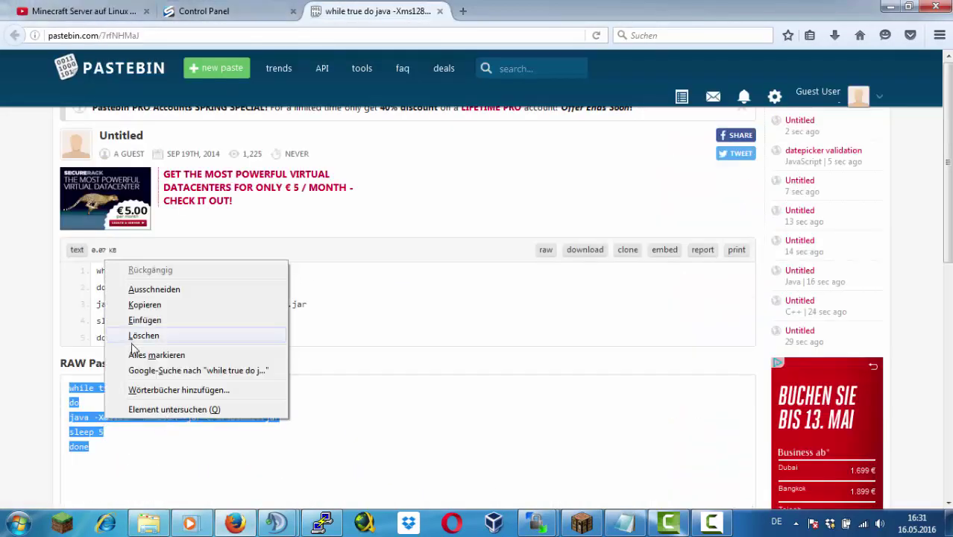
click(142, 312)
click(82, 11)
click(555, 528)
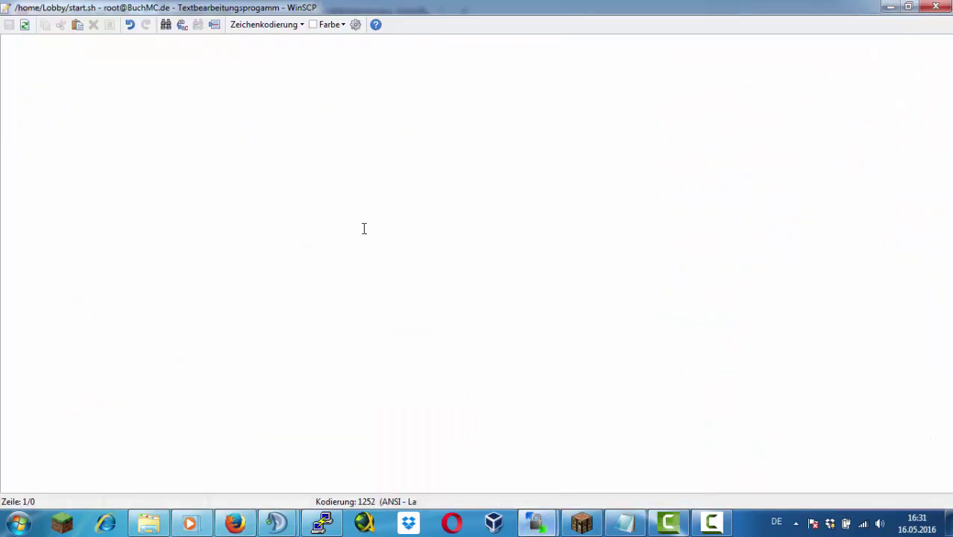
right_click(364, 229)
click(418, 301)
Prefix the java line with 'screen', change the jar name to spigot.jar, and save
click(4, 57)
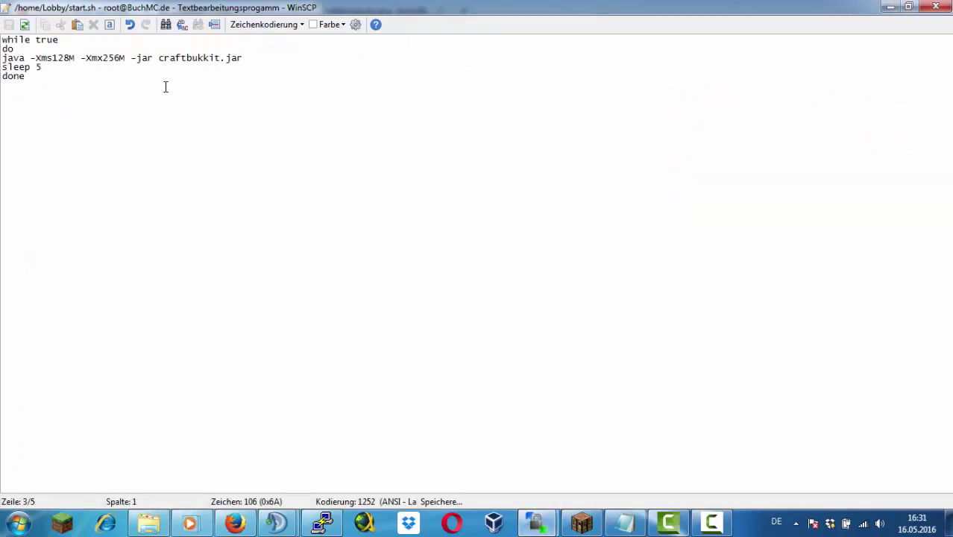
text(scr)
click(571, 351)
text(een)
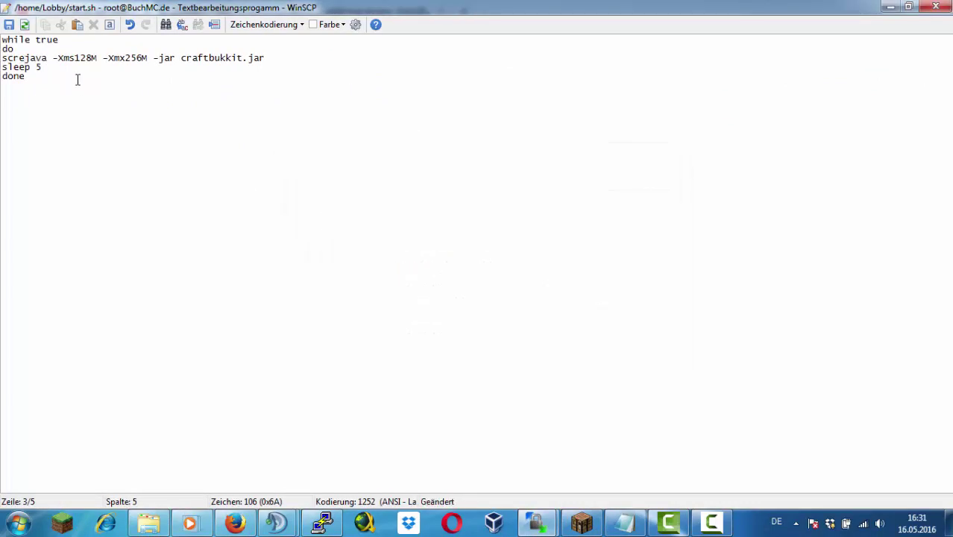
click(257, 58)
key(BackSpace)
key(BackSpace)
key(BackSpace)
key(BackSpace)
key(BackSpace)
key(BackSpace)
key(BackSpace)
key(BackSpace)
key(BackSpace)
key(BackSpace)
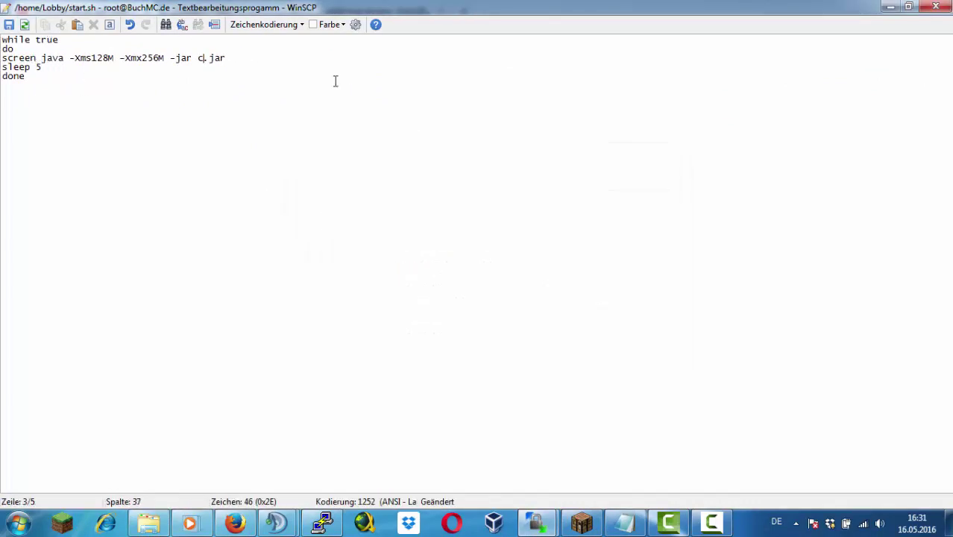
text(spigot)
click(9, 24)
key(Escape)
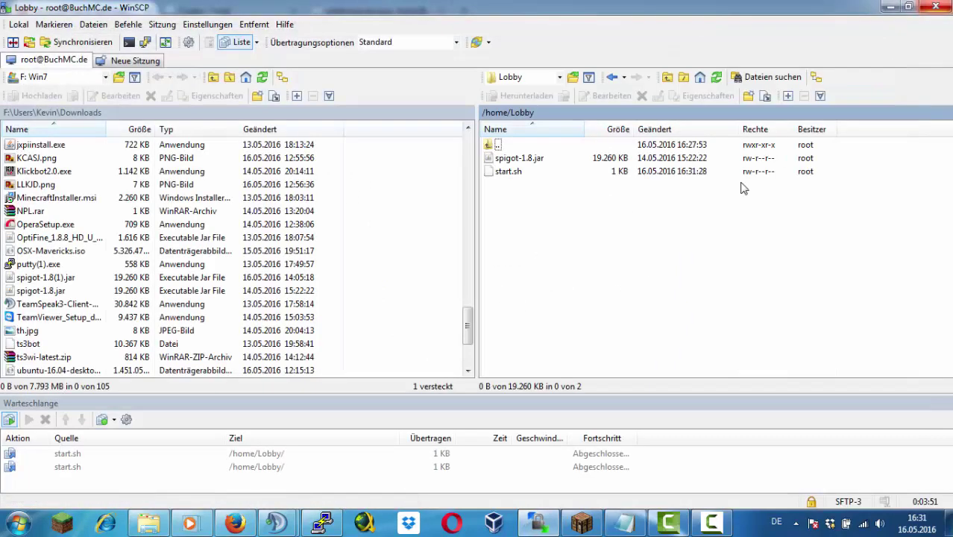
Open a second PuTTY session to BuchMC.de and log in as root
click(322, 522)
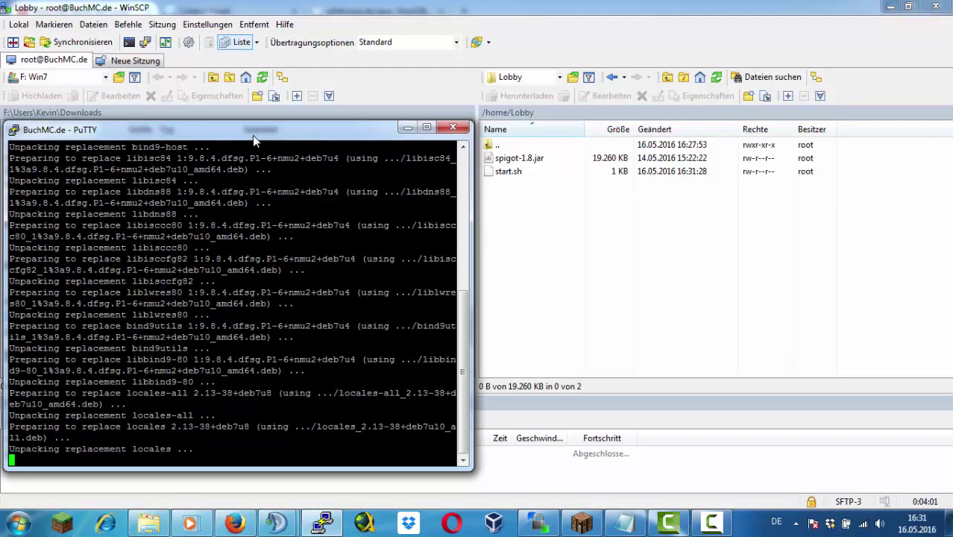
right_click(252, 135)
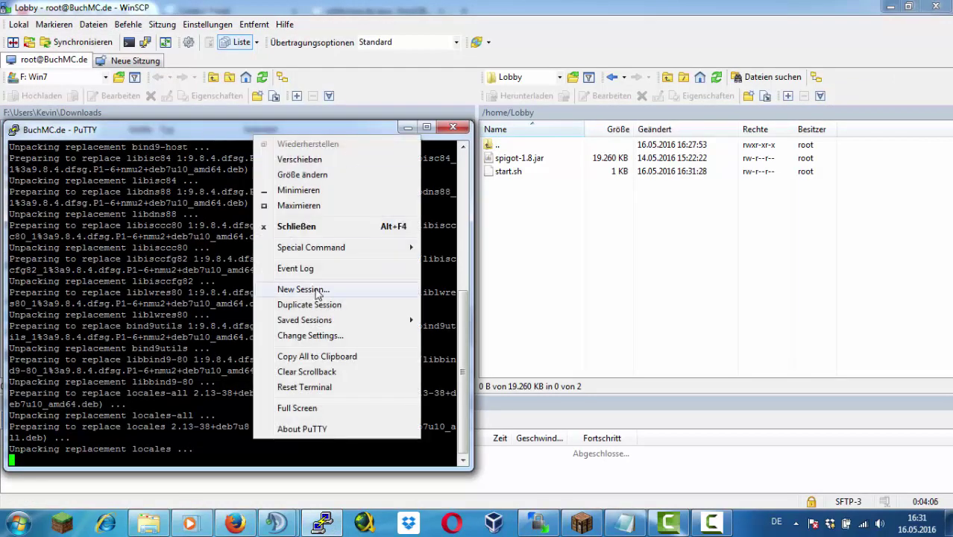
click(299, 294)
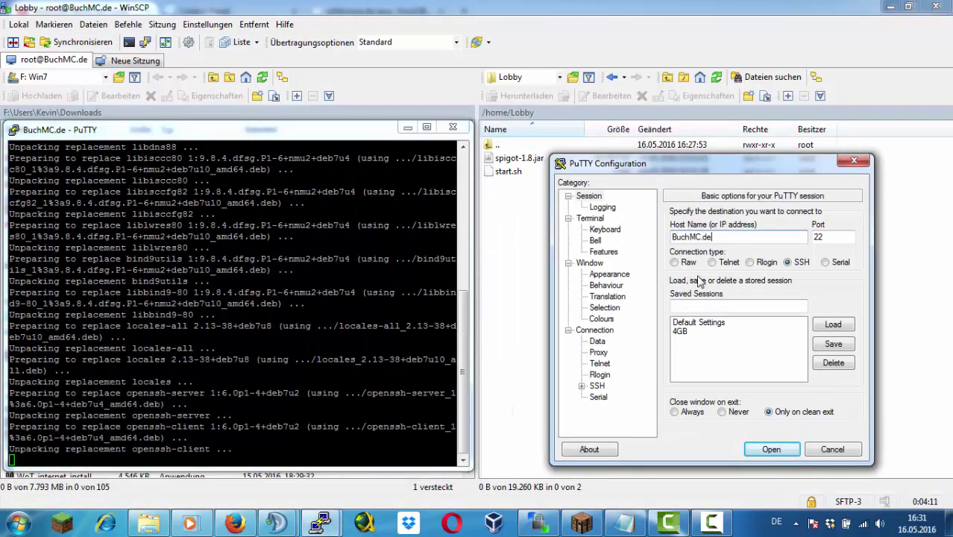
key(Return)
text(root)
key(Return)
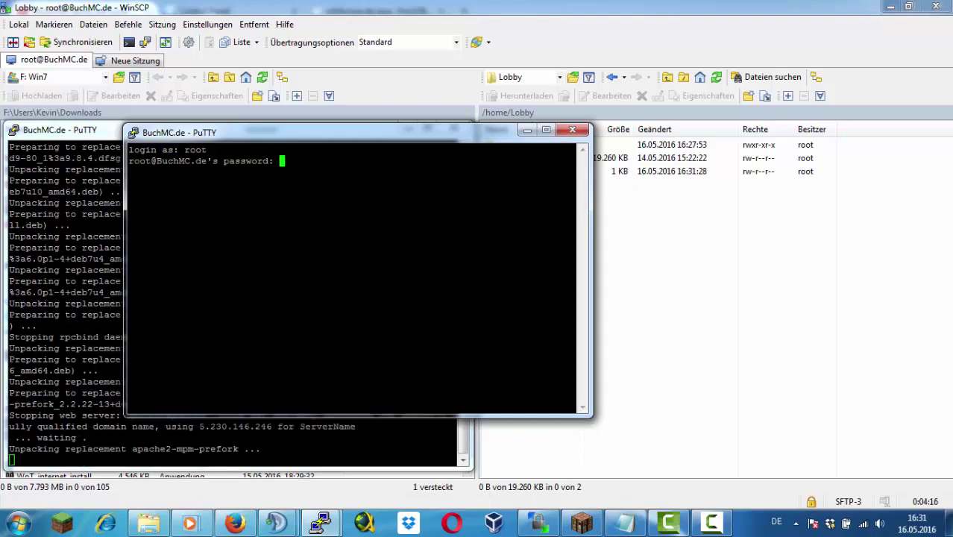
key(Return)
drag(299, 132, 657, 175)
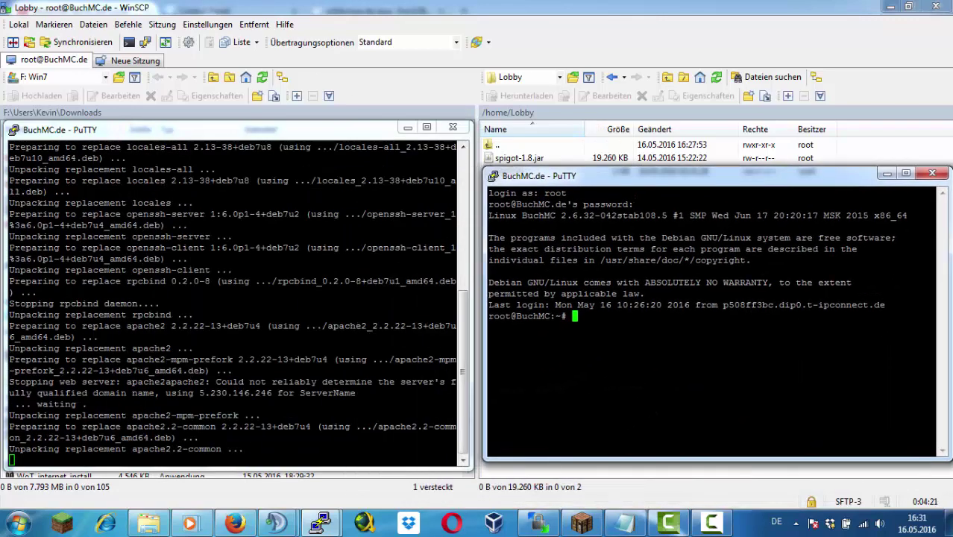
Run the Java install, change to /home/Lobby, and try nano start.sh and apt-get install nano
text(java-get install openjdk-7-jre)
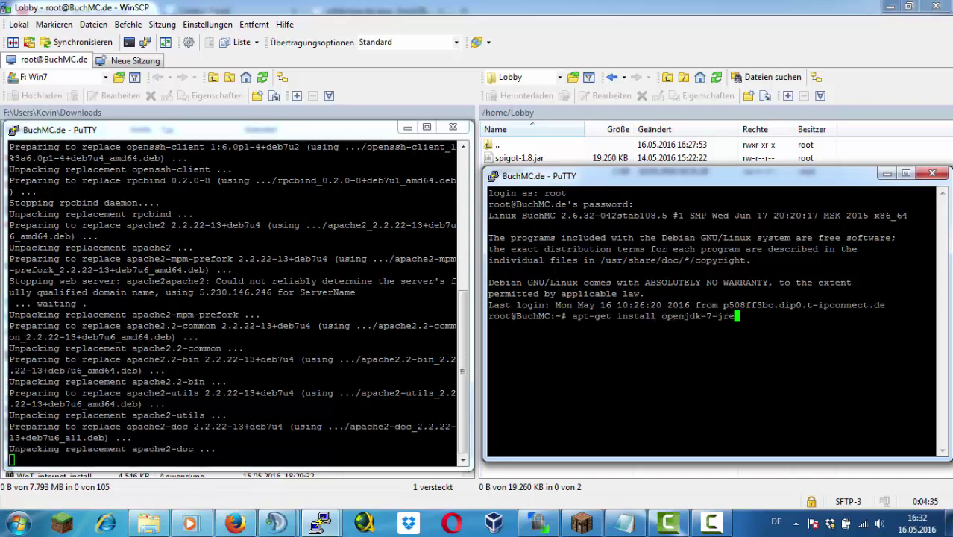
key(Return)
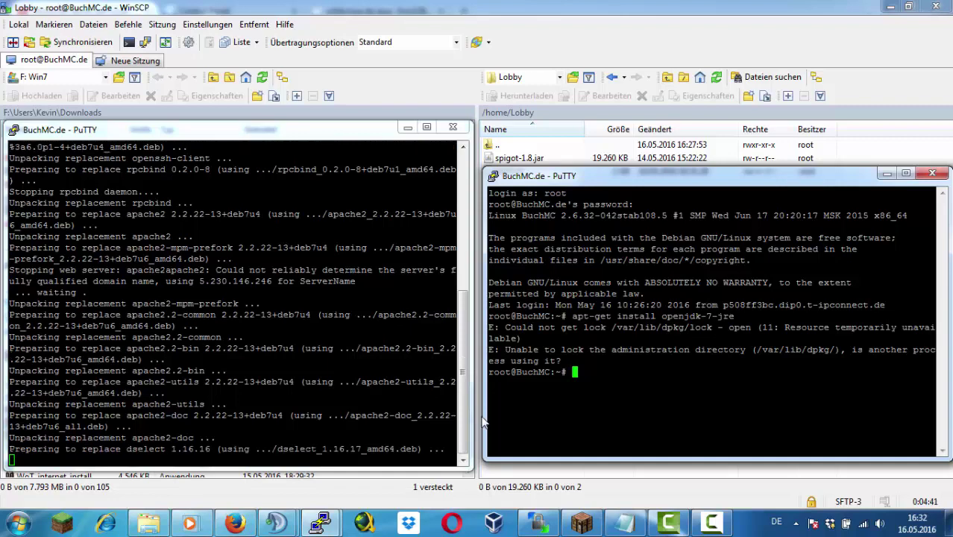
mouse_move(484, 413)
mouse_down()
mouse_move(426, 411)
mouse_move(489, 413)
mouse_move(467, 413)
mouse_up()
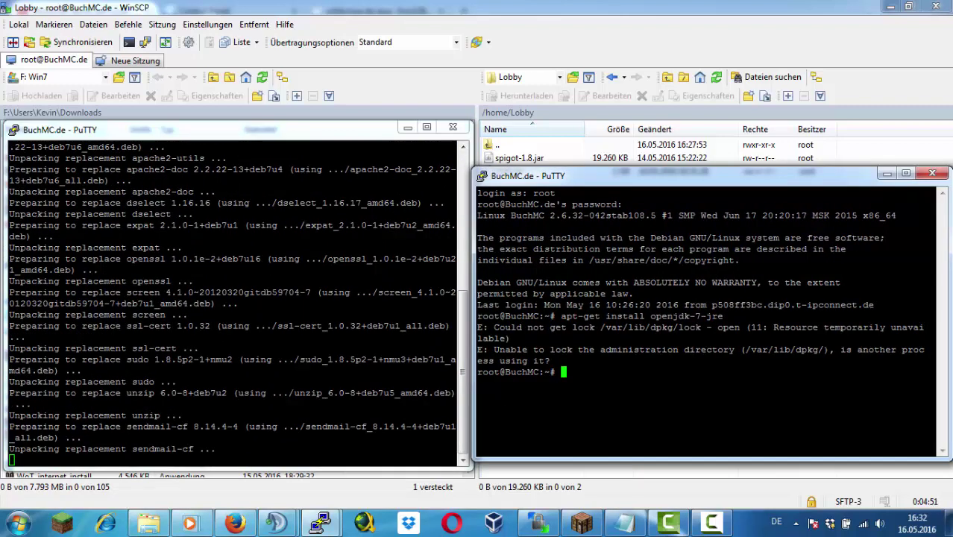
text(/home/Lobby)
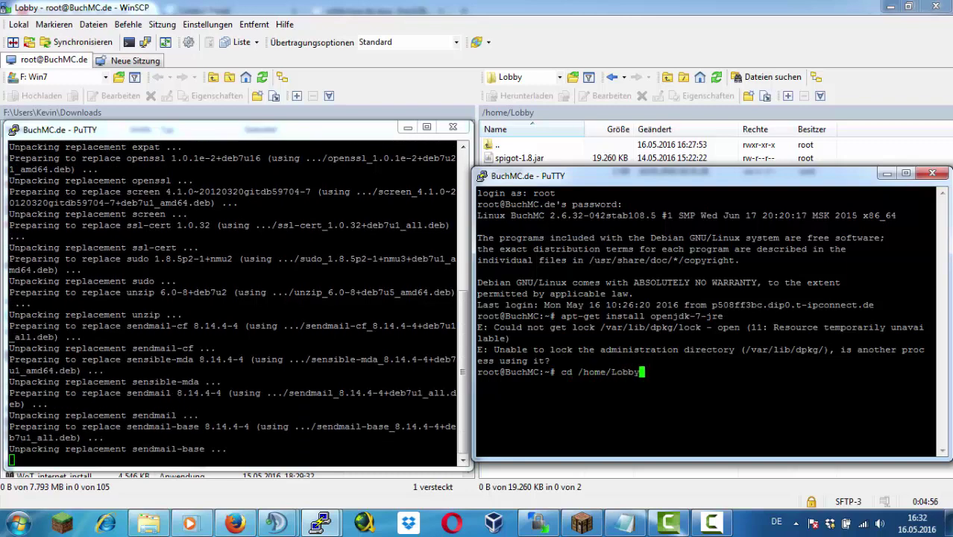
key(Return)
text(nano start.sh)
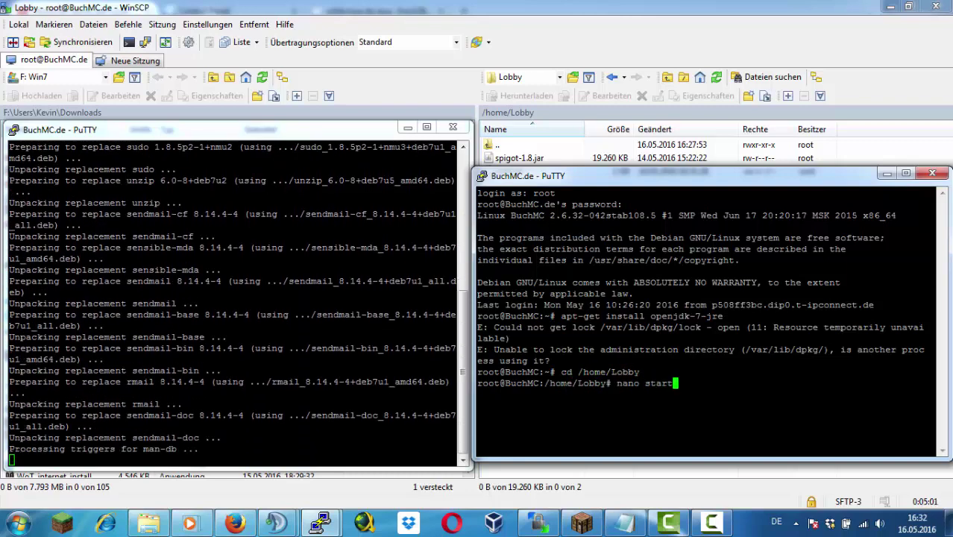
key(Return)
text(apt-get install nano)
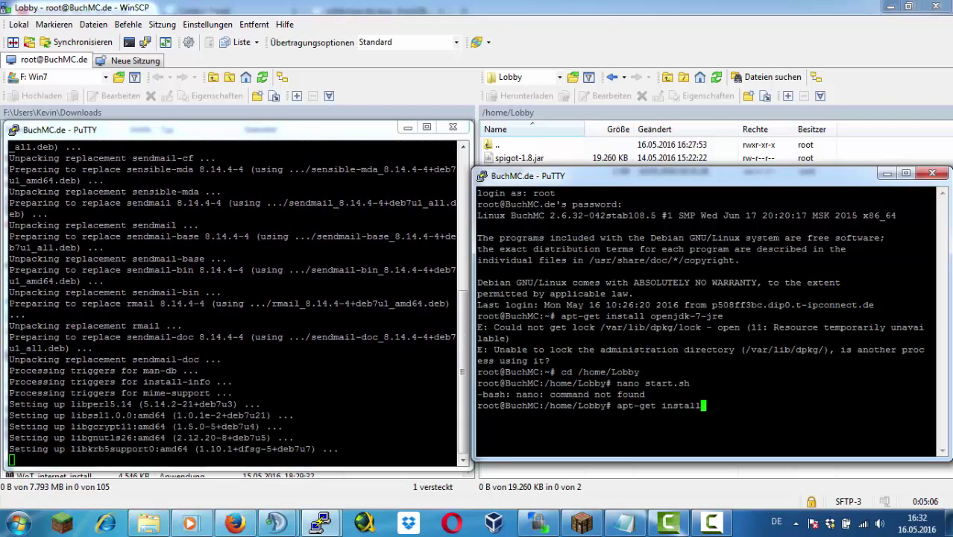
key(Return)
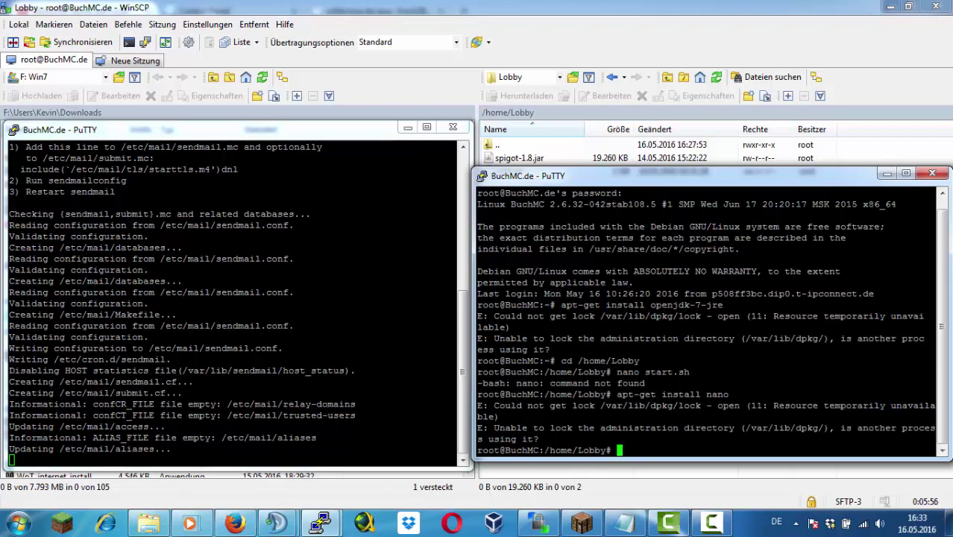
Rerun the openjdk-7-jre install repeatedly while detaching the screen session in the first terminal
key(Up)
key(Up)
key(Up)
key(Up)
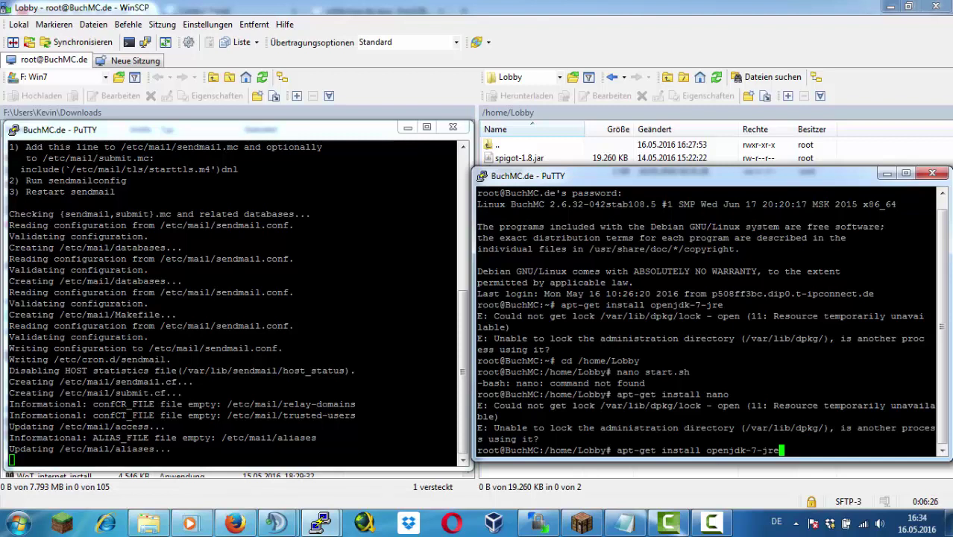
key(Return)
key(Up)
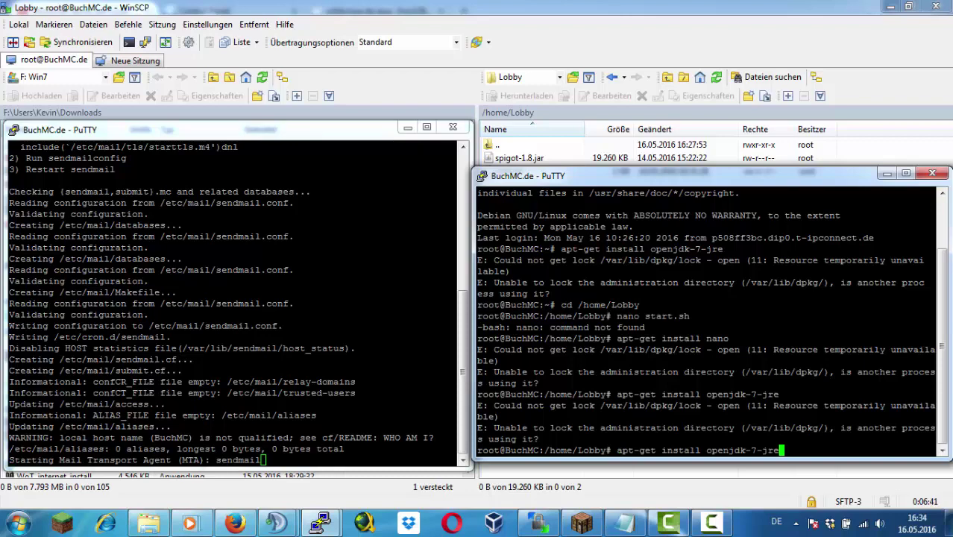
click(261, 448)
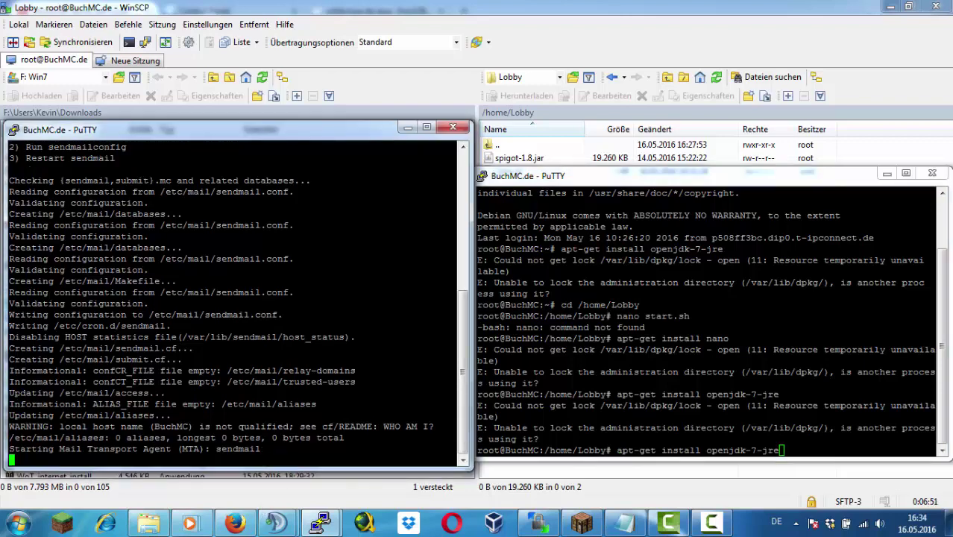
key(alt+Tab)
key(Return)
key(Up)
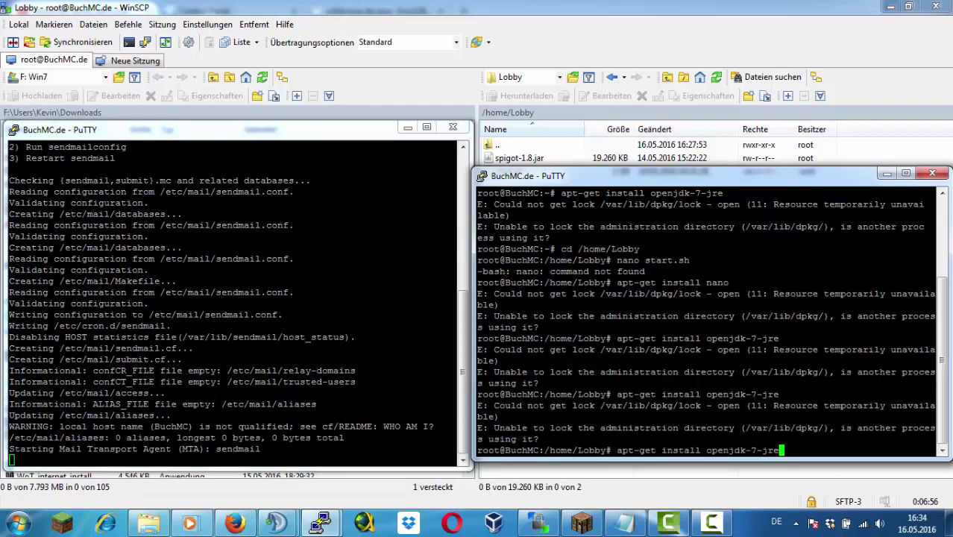
key(alt+Tab)
key(ctrl+a)
key(d)
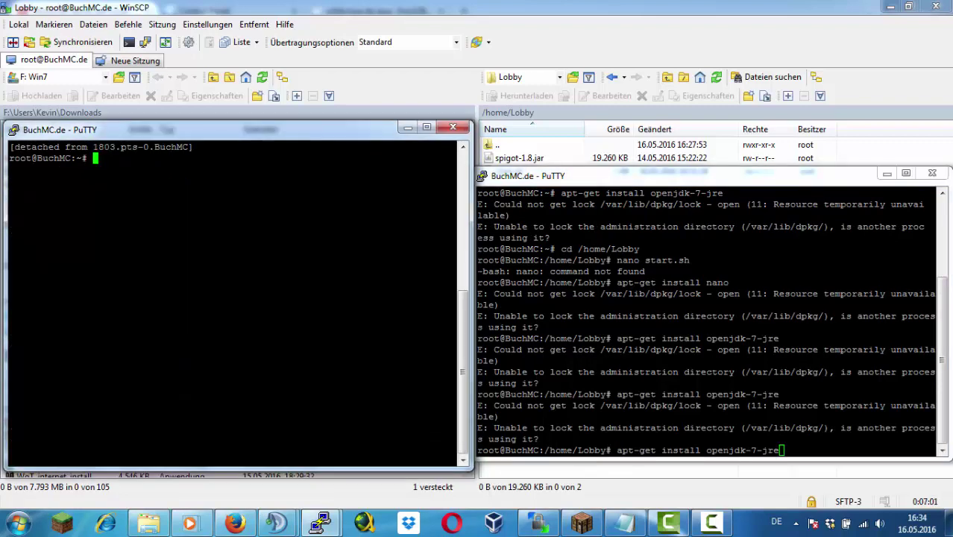
key(alt+Tab)
key(Return)
key(alt+Tab)
Reattach the screen session with screen -r, send stop to the server, and view the VPS control panel
text(screen -r)
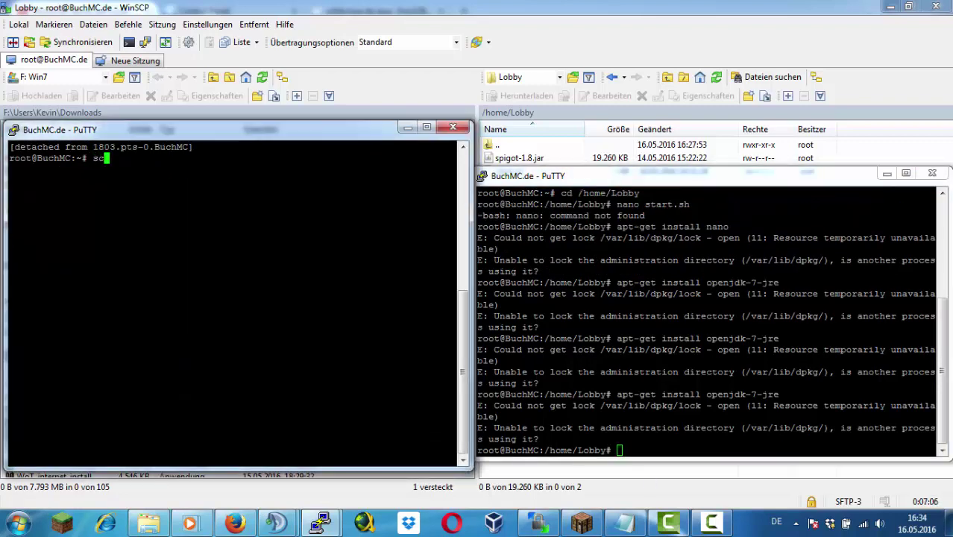
key(Return)
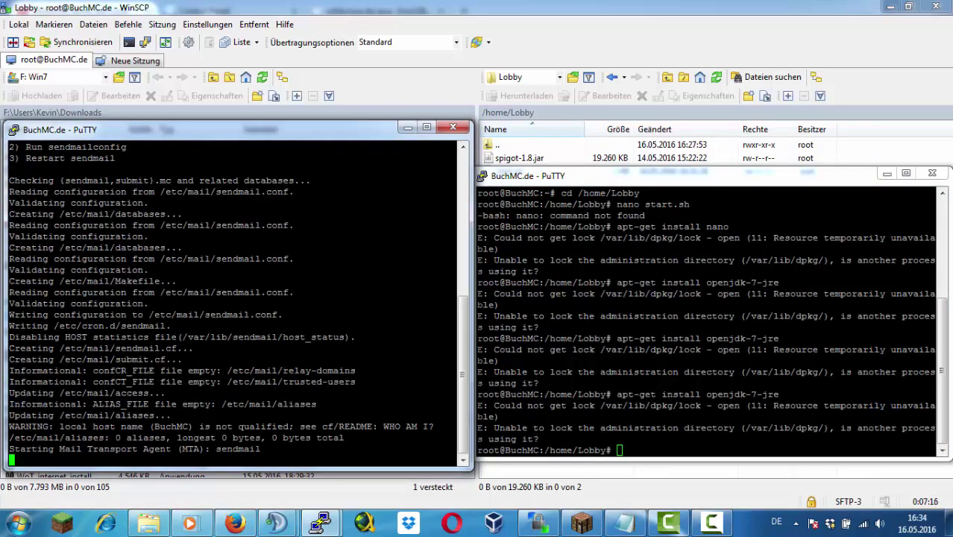
text(stop#)
key(Return)
key(Up)
key(Return)
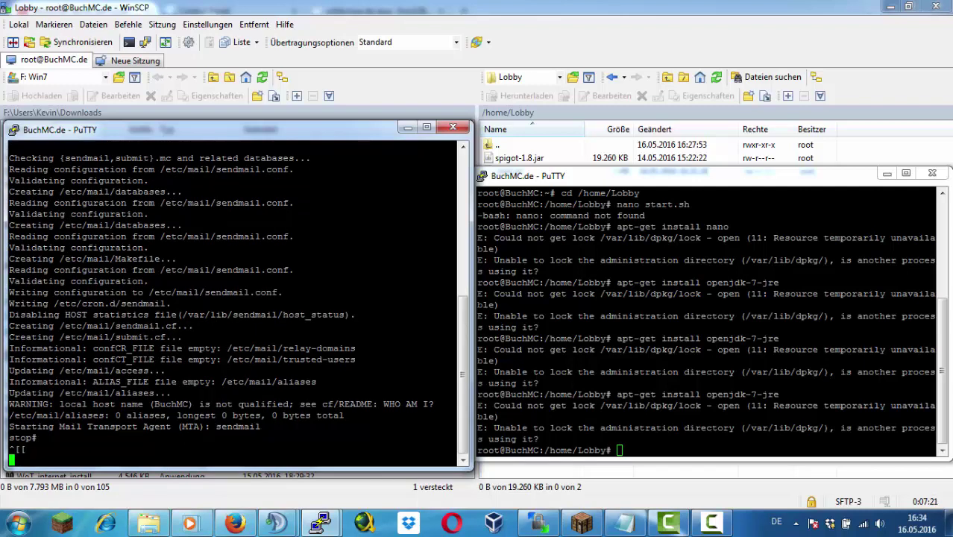
text(stop)
key(Return)
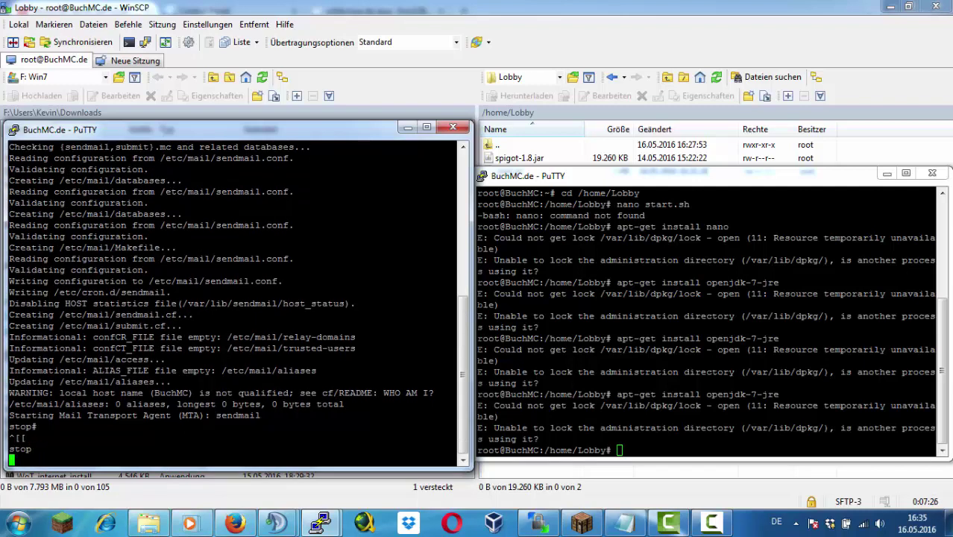
click(235, 522)
key(ctrl+Tab)
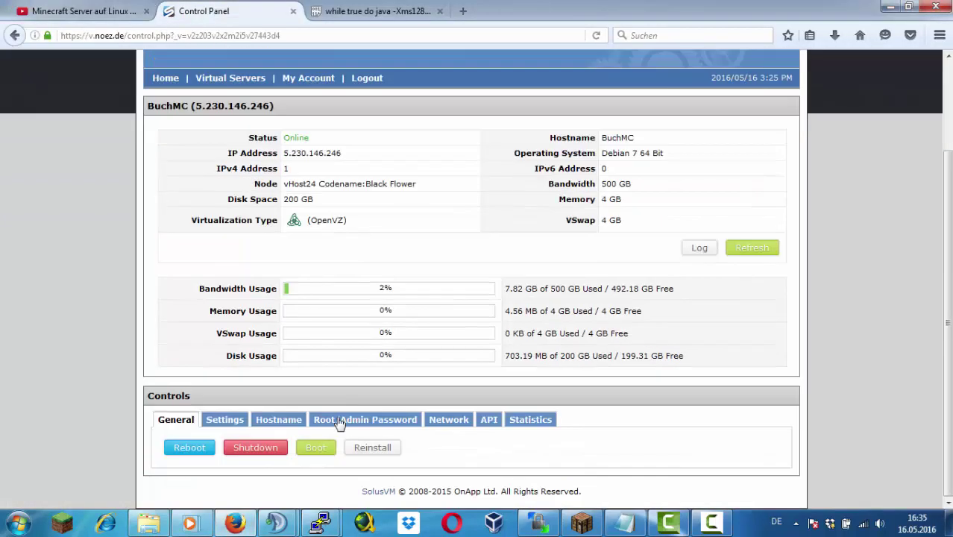
Reboot the BuchMC VPS and dismiss the resulting connection-lost errors in WinSCP and PuTTY
click(189, 448)
click(518, 317)
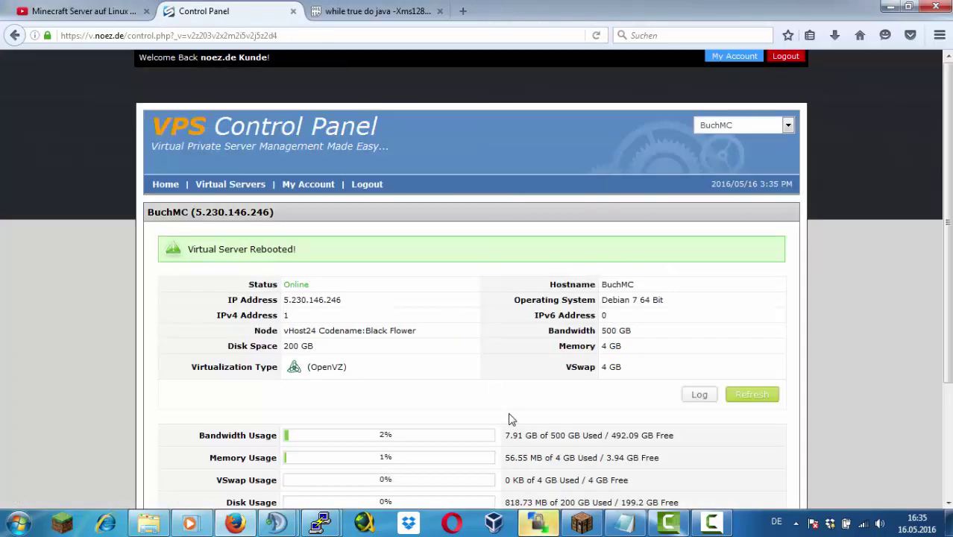
click(543, 524)
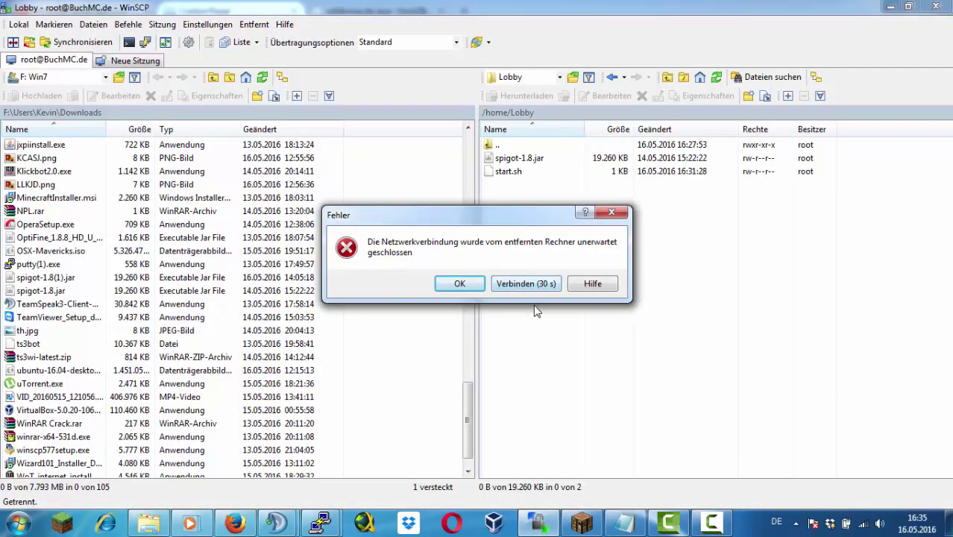
drag(513, 221, 736, 277)
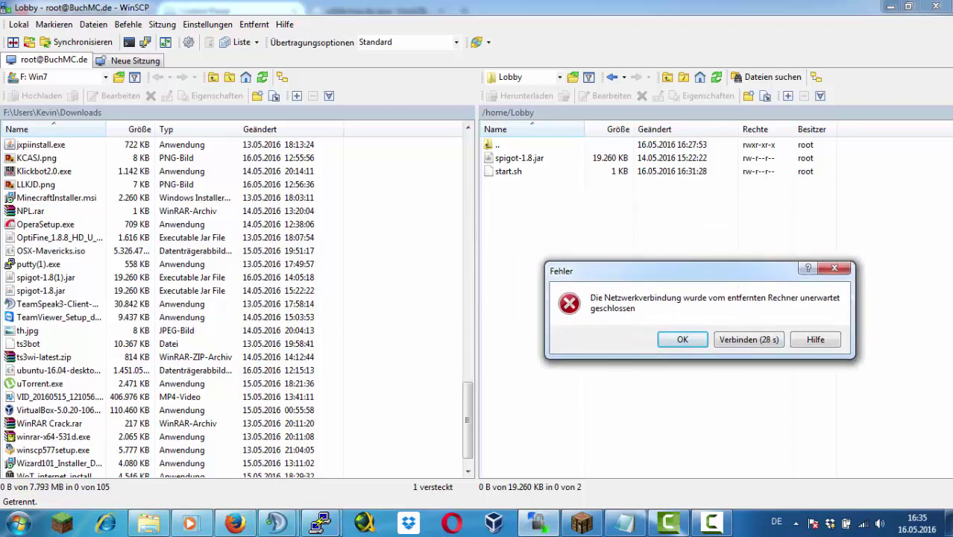
click(361, 418)
key(Return)
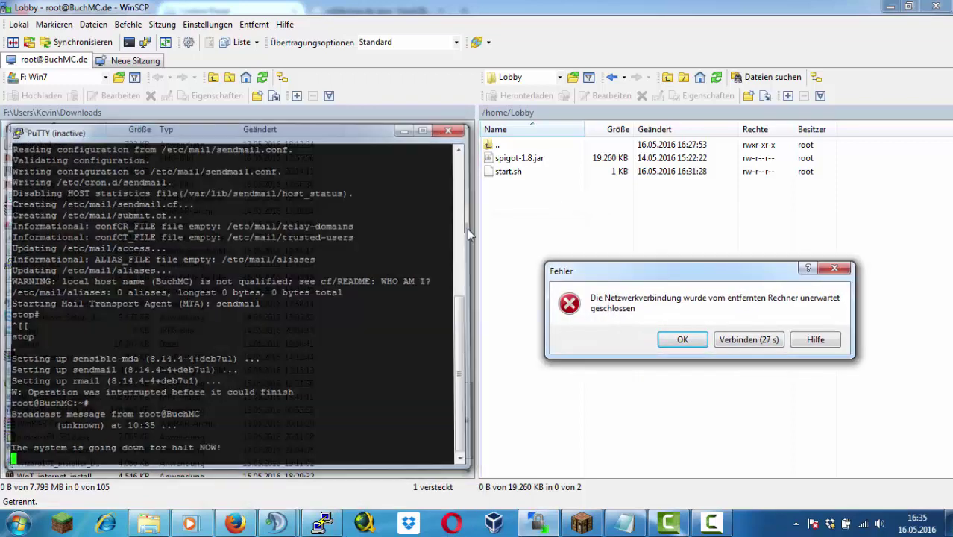
click(469, 235)
click(565, 311)
Restart, then close the dead PuTTY session and move WinSCP's reconnect window aside
right_click(677, 179)
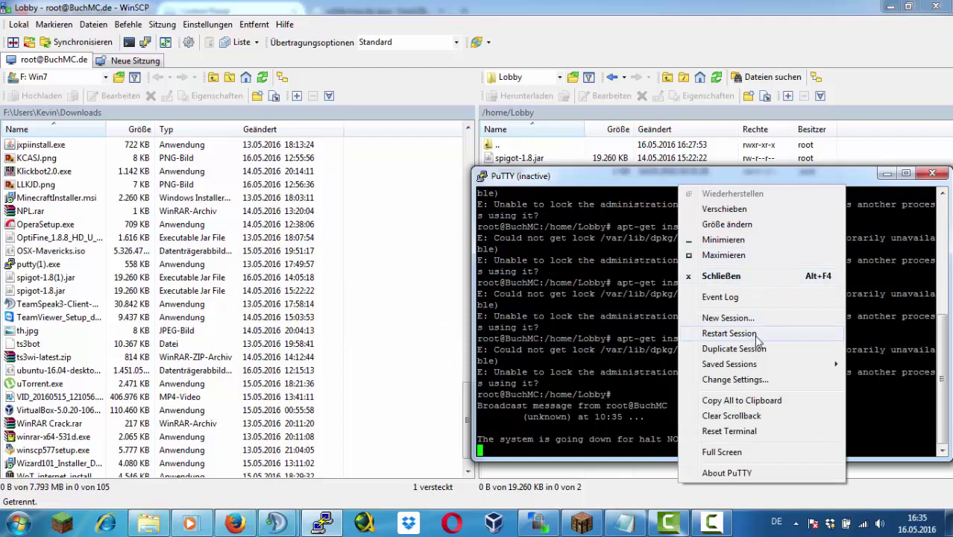
click(755, 337)
click(931, 174)
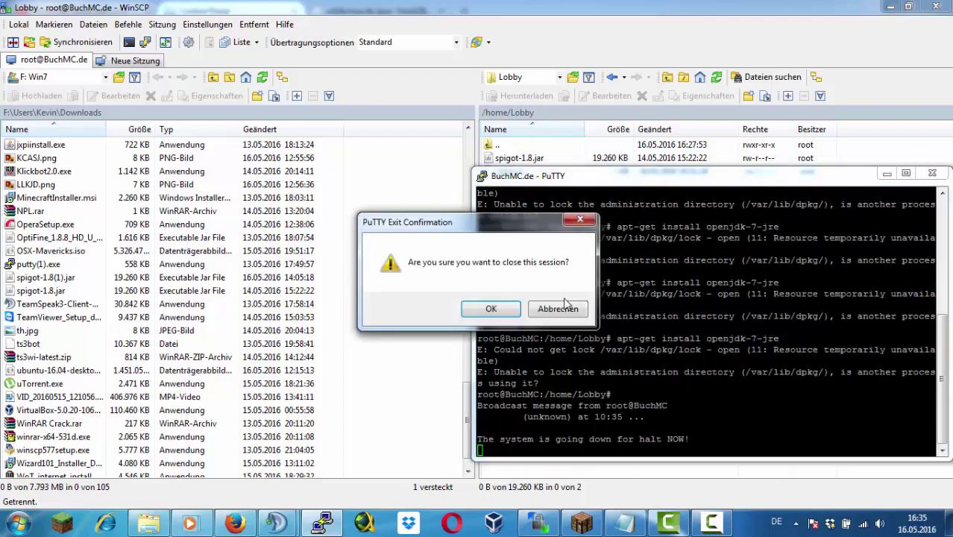
click(490, 317)
click(768, 341)
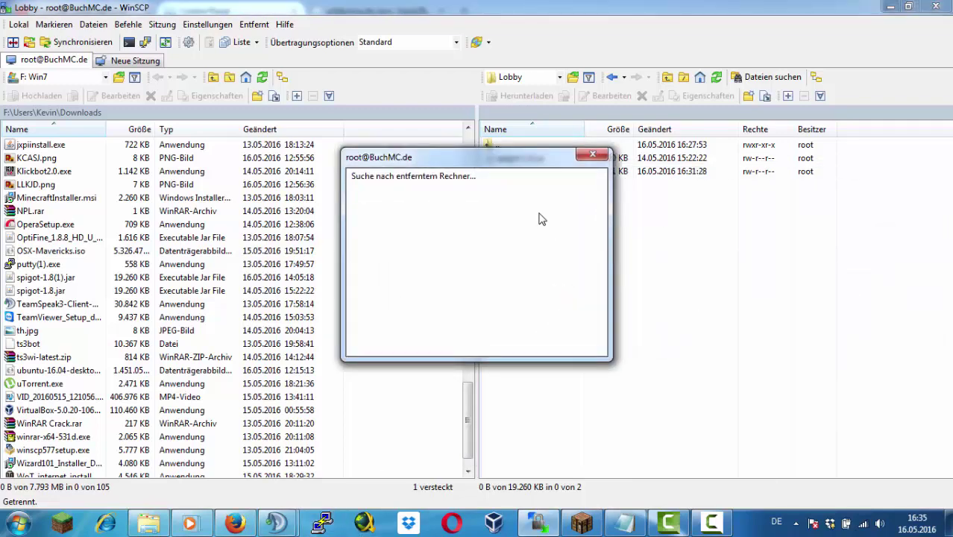
drag(487, 157, 793, 245)
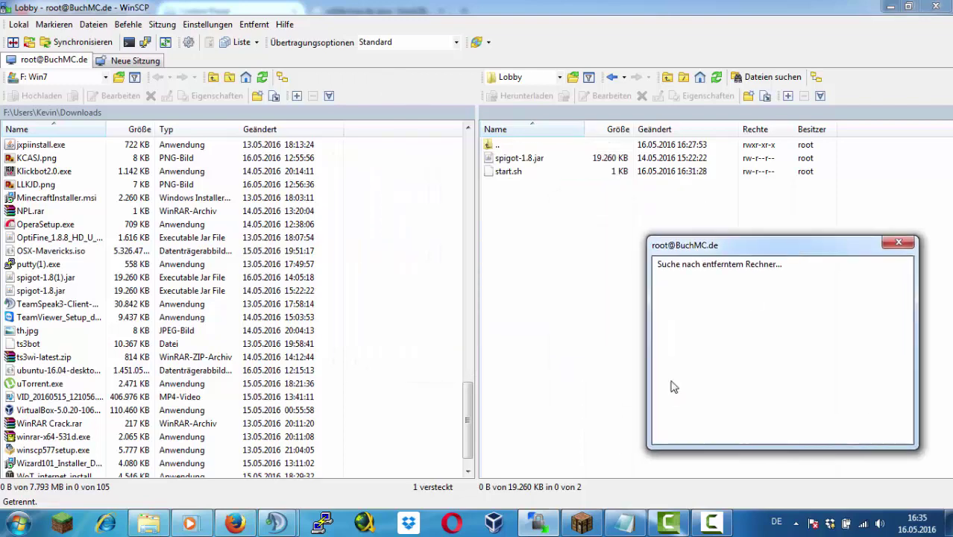
Boot the VPS from the reloaded control panel, refresh its status, and relaunch PuTTY
click(235, 522)
key(F5)
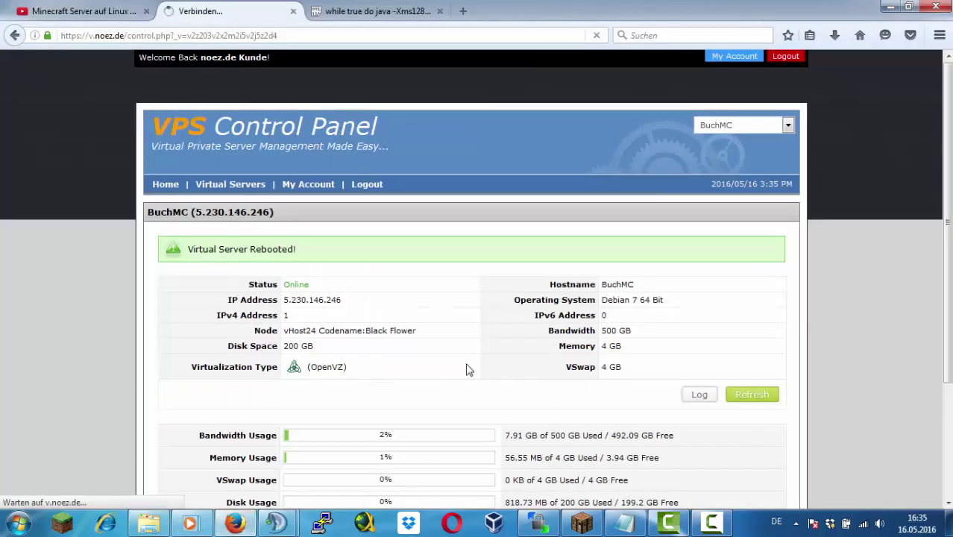
scroll(467, 366, down, 3)
click(316, 447)
click(520, 317)
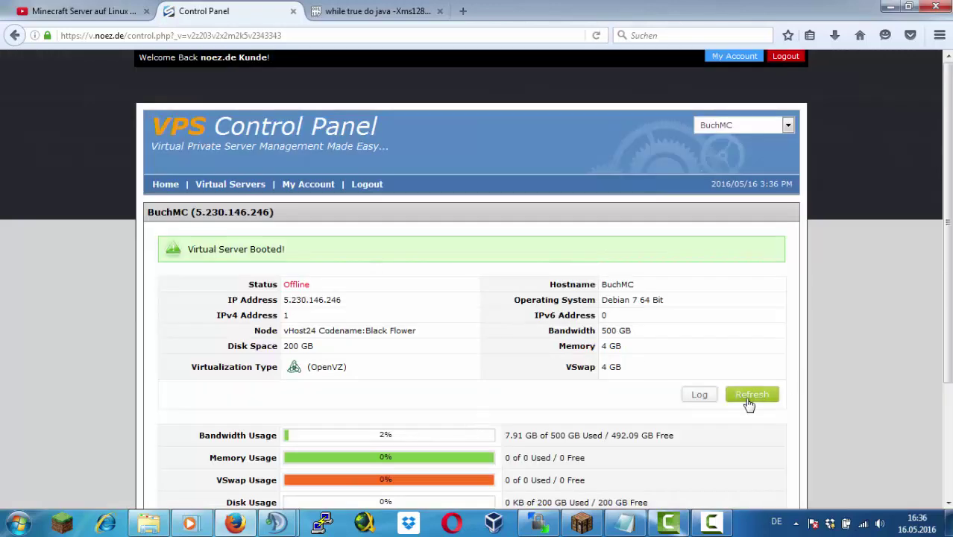
click(748, 398)
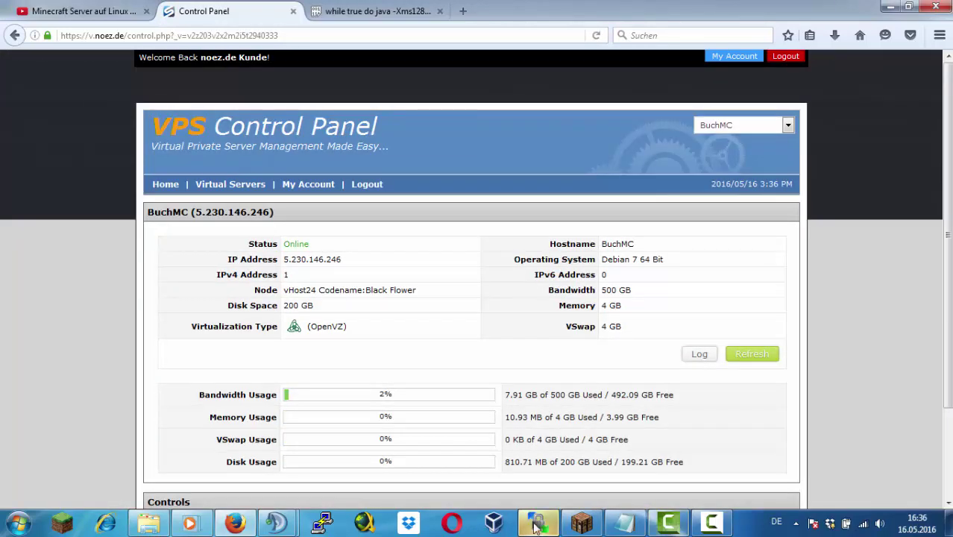
click(537, 523)
click(322, 523)
click(481, 334)
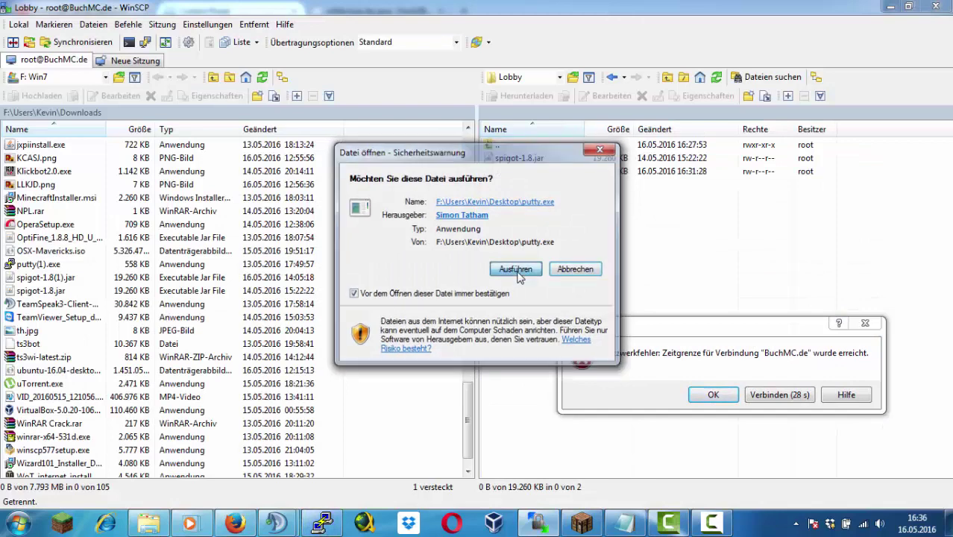
Open the saved BuchMC.de session and log in as root
double_click(500, 271)
text(root)
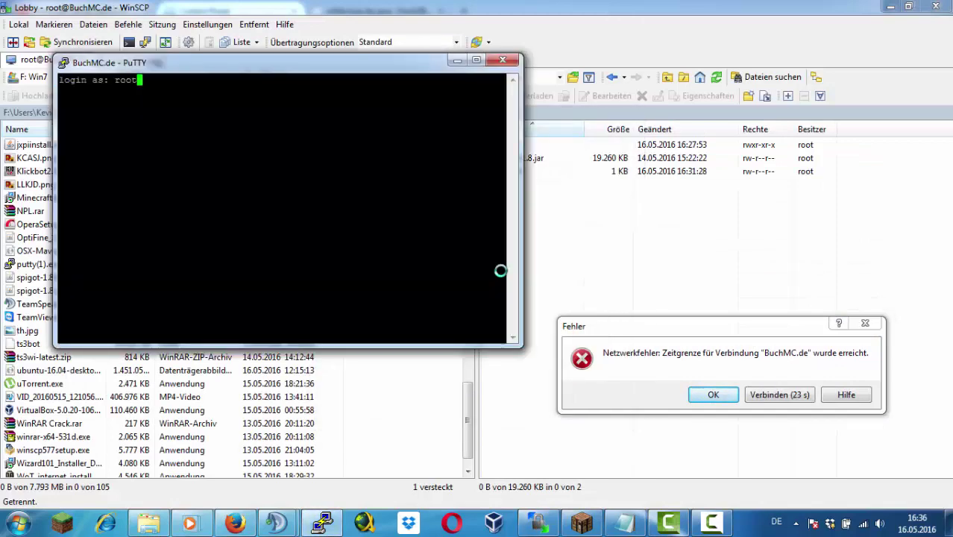
key(Return)
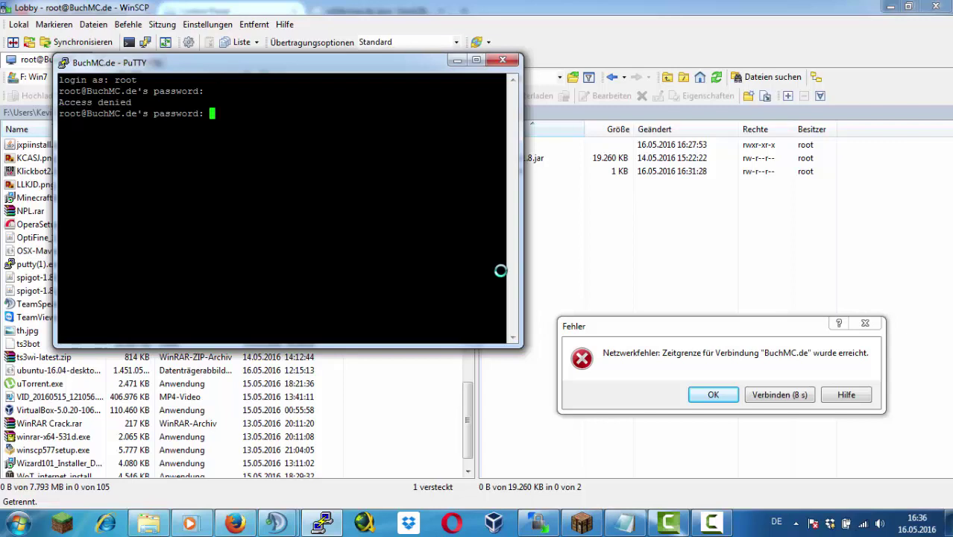
key(Return)
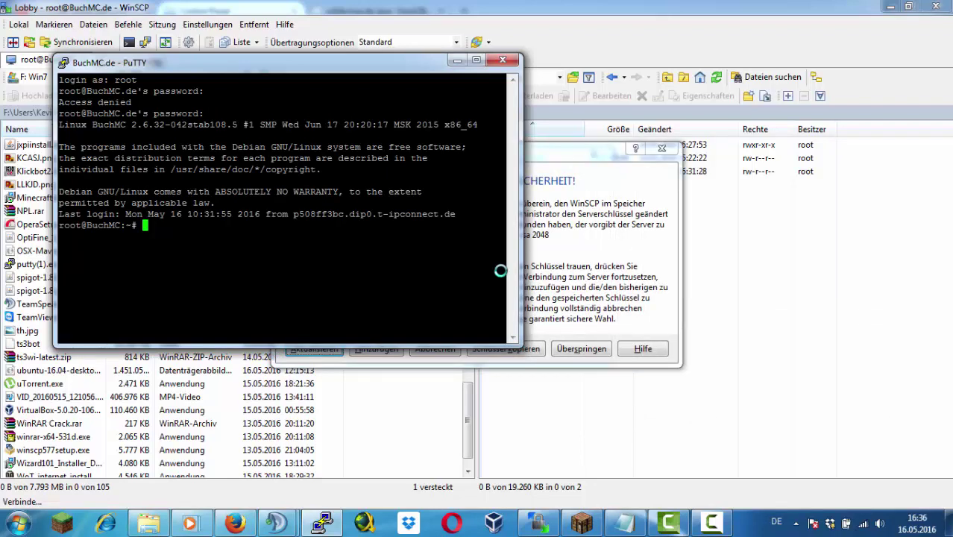
Run apt-get install screen, then apt-get update after fixing a mistyped UPDATE, and enlarge the window
text(apt-get install screen)
key(Return)
key(Up)
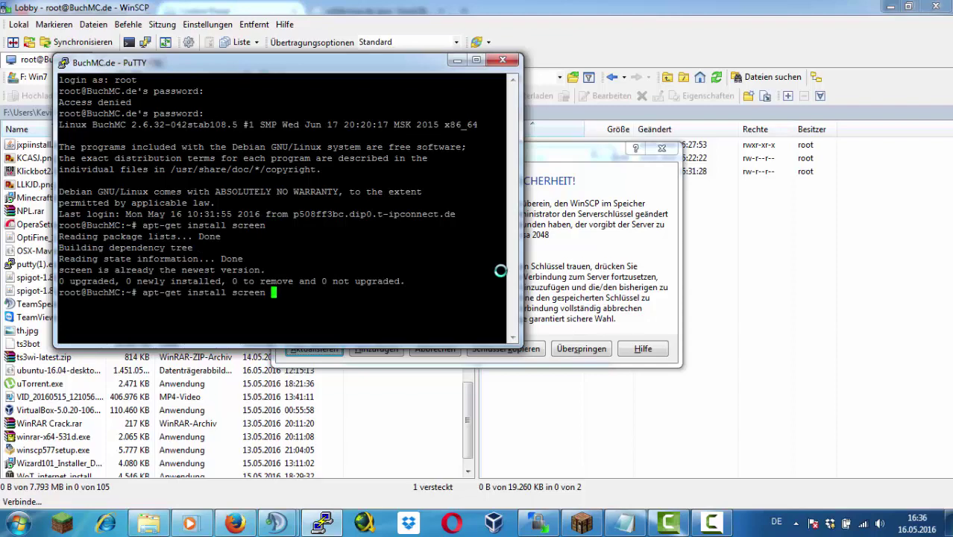
key(BackSpace)
key(BackSpace)
key(BackSpace)
key(BackSpace)
key(BackSpace)
key(BackSpace)
key(BackSpace)
key(BackSpace)
key(BackSpace)
key(BackSpace)
key(BackSpace)
key(BackSpace)
text(UPDATE)
key(Return)
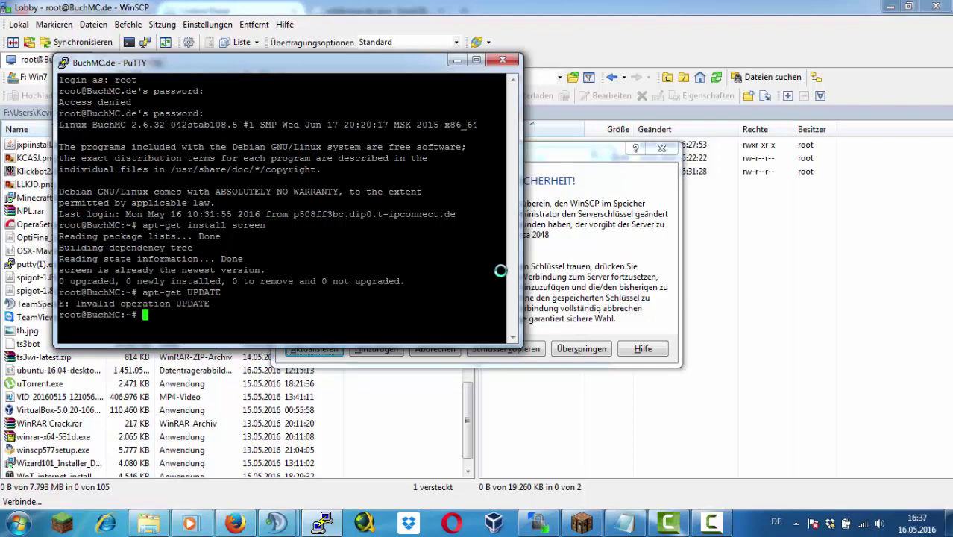
key(Up)
key(BackSpace)
key(BackSpace)
key(BackSpace)
key(BackSpace)
key(BackSpace)
key(BackSpace)
text(update)
key(Return)
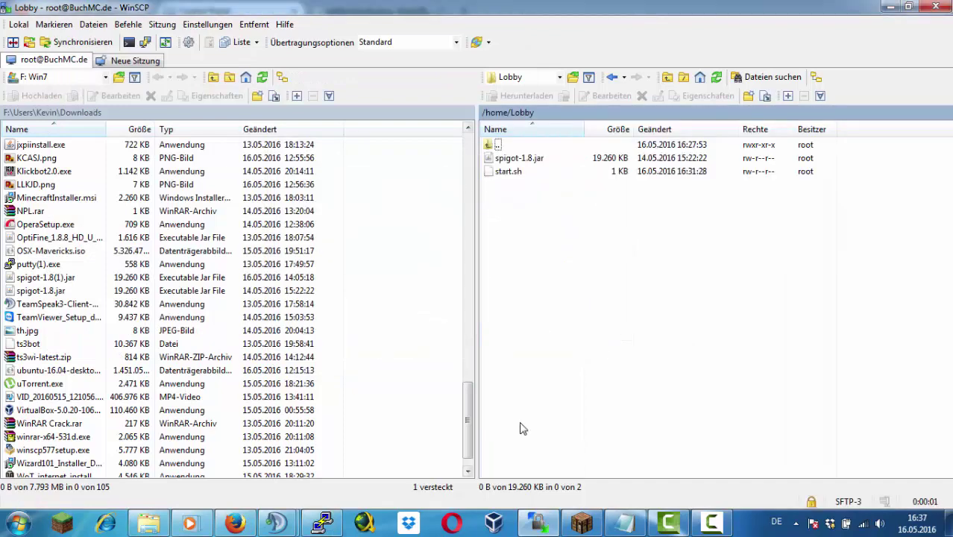
click(322, 522)
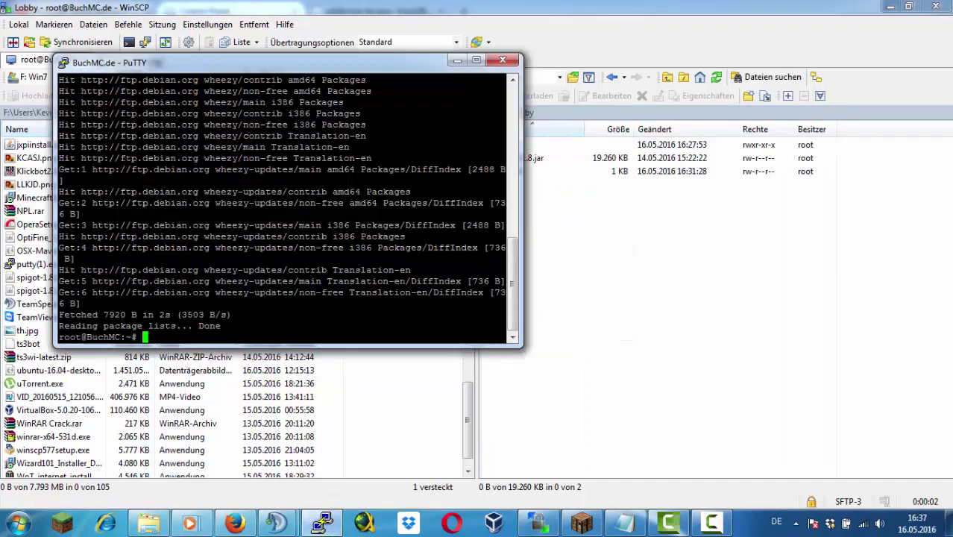
drag(371, 83, 322, 118)
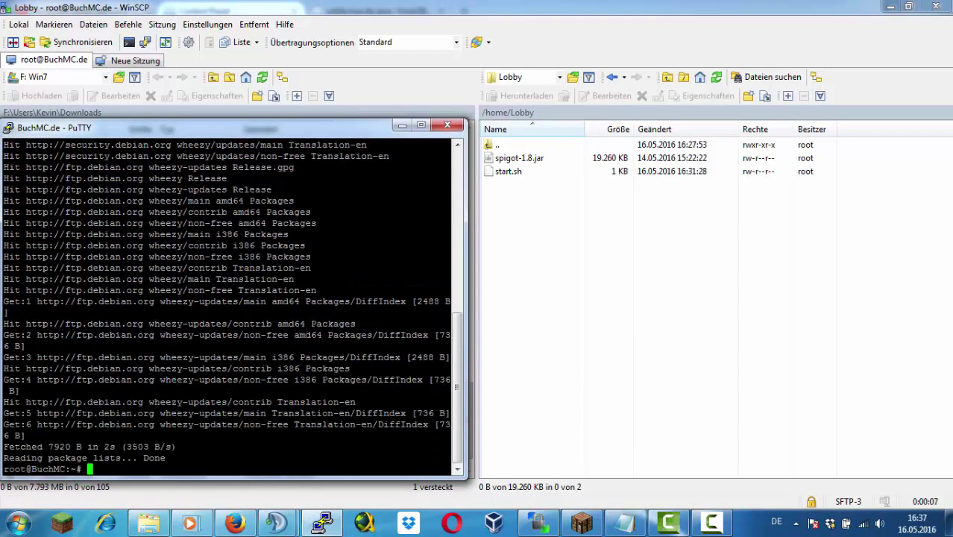
Run apt-get install openjdk-7-jre and confirm continuing the installation
text(apt-get install open)
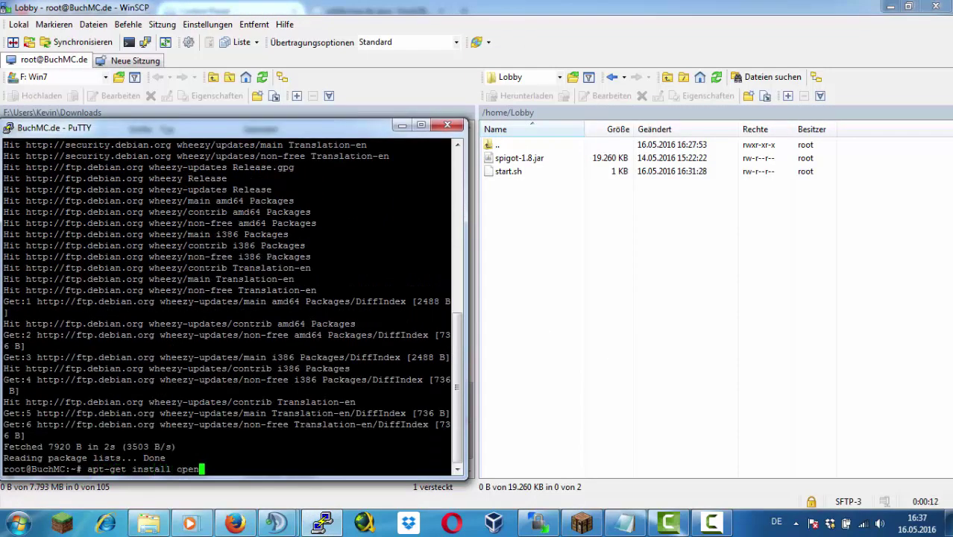
text(jdk-7-jre)
key(Return)
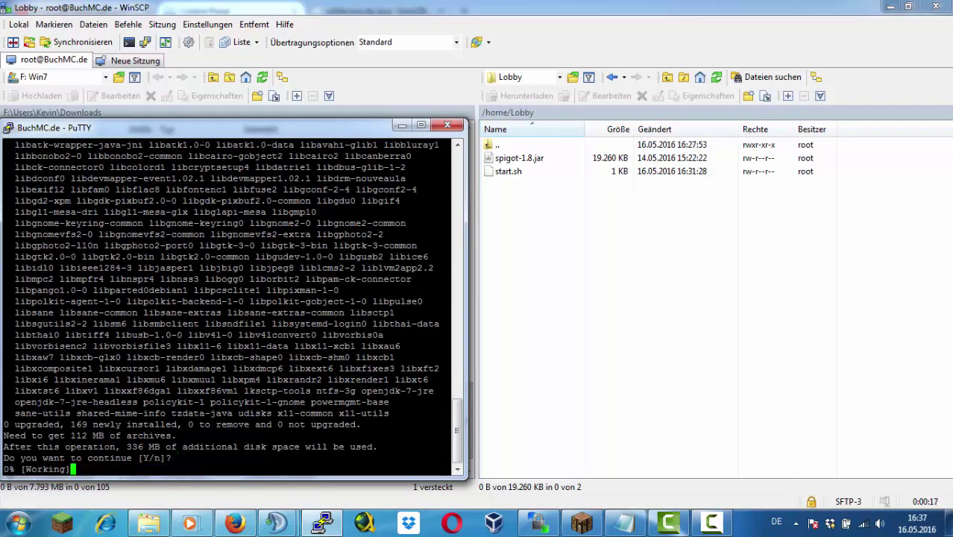
key(Return)
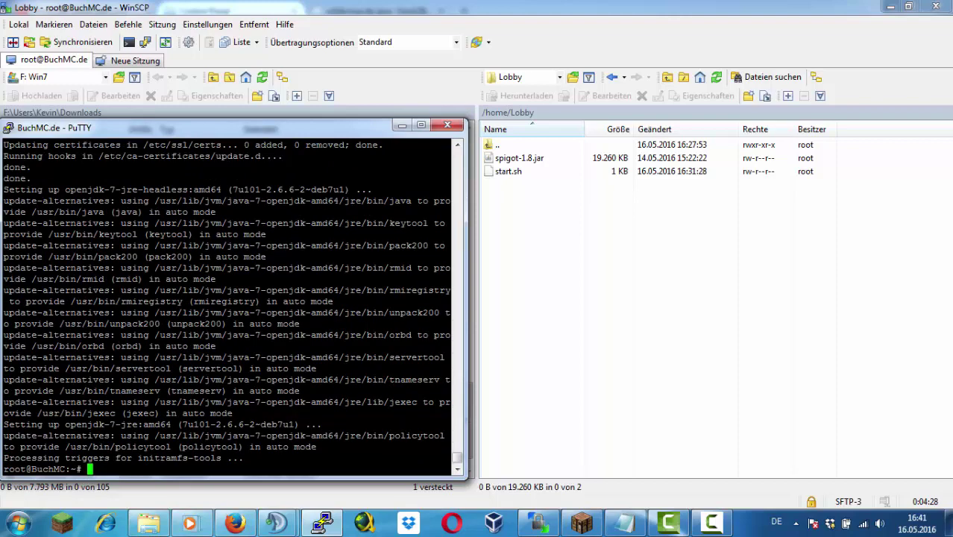
Change into /home/Lobby/ and run ./start.sh
text(/home/Lobby/)
key(Return)
text(.)
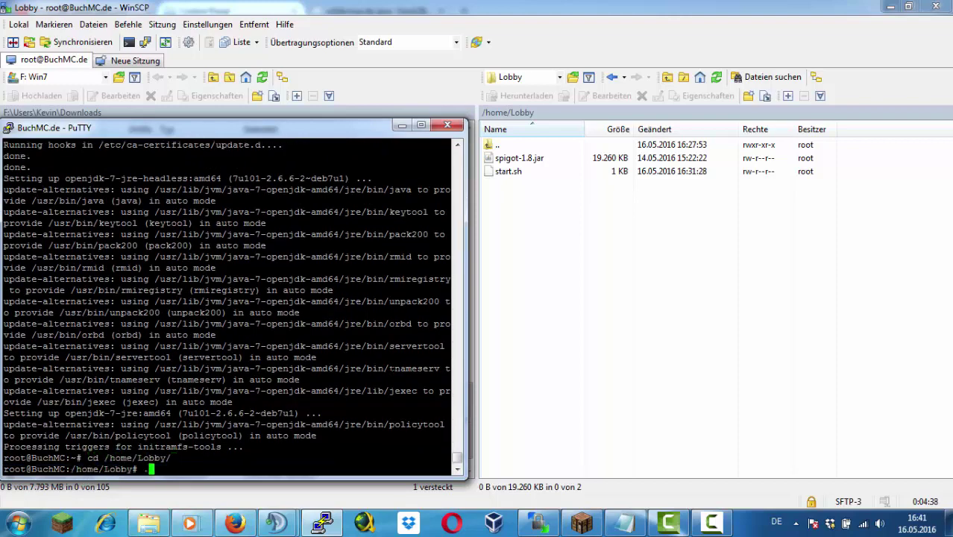
text(/start.sh)
key(Return)
Give start.sh 0777 permissions in WinSCP's properties
click(519, 158)
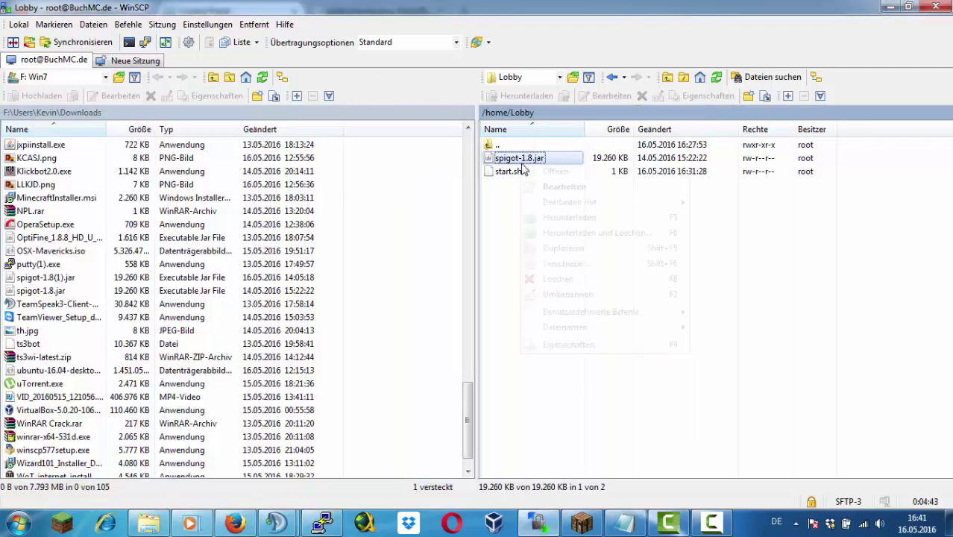
right_click(507, 171)
click(557, 350)
click(489, 313)
click(489, 299)
click(514, 313)
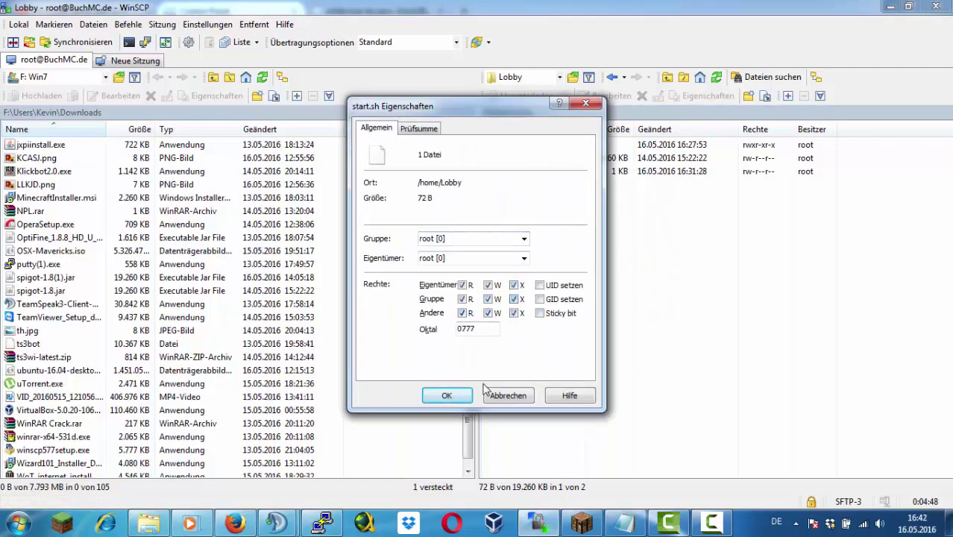
click(447, 396)
Rerun the start script and verify start.sh's permissions
key(alt+Tab)
key(Up)
key(Return)
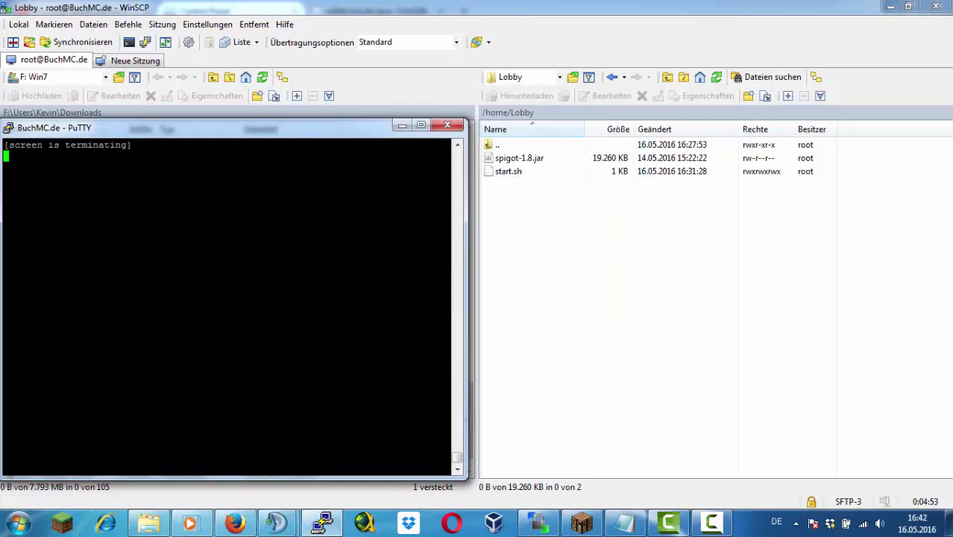
right_click(515, 172)
click(559, 353)
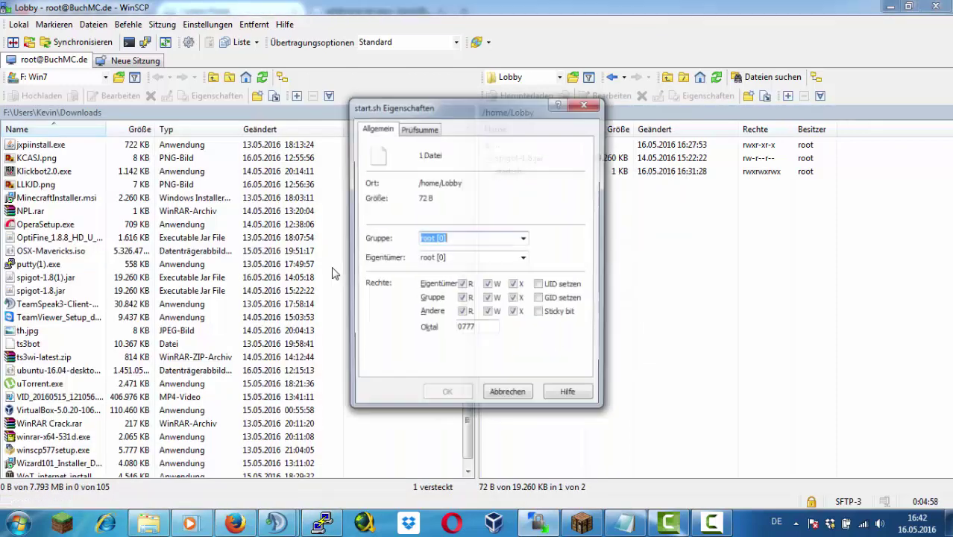
key(Escape)
Rename spigot-1.8.jar to spigot.jar
right_click(534, 159)
click(559, 340)
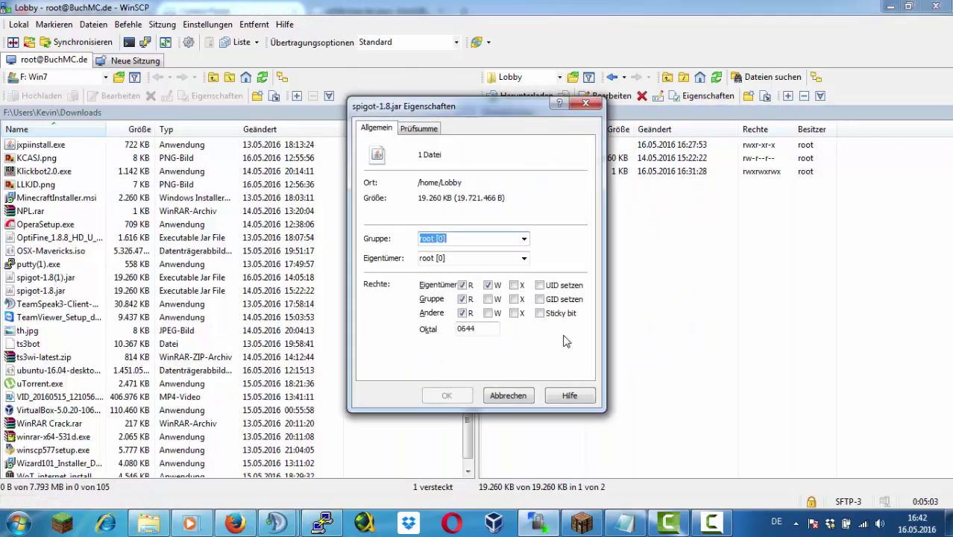
key(Escape)
right_click(550, 158)
click(596, 280)
text(spigot.jar)
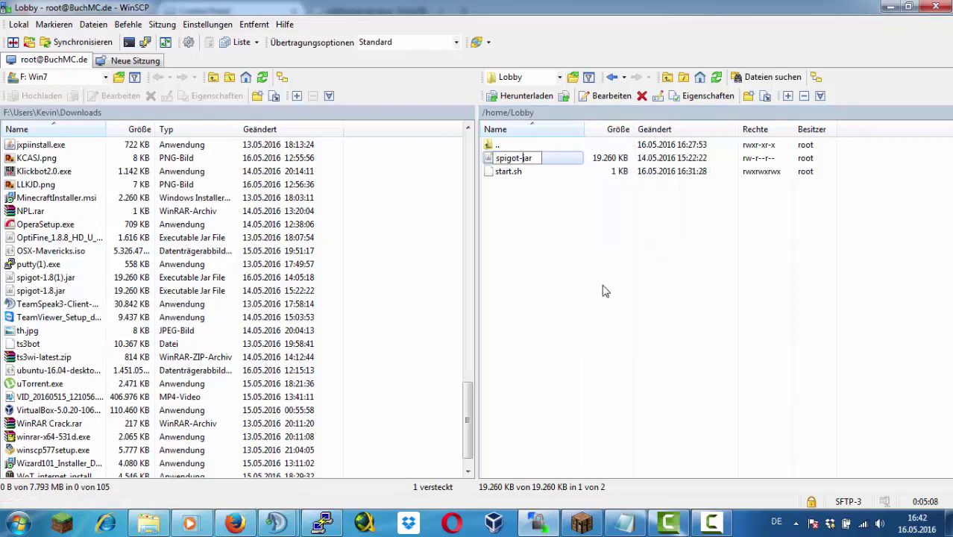
right_click(552, 158)
click(612, 353)
key(Return)
right_click(526, 172)
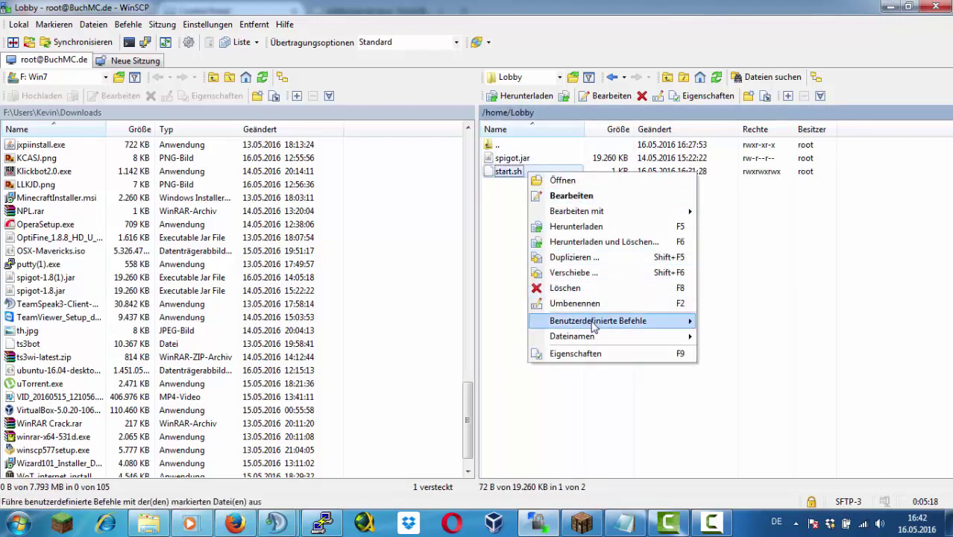
Change -Xmx256M to -Xmx512M in start.sh using WinSCP's editor and save
click(562, 179)
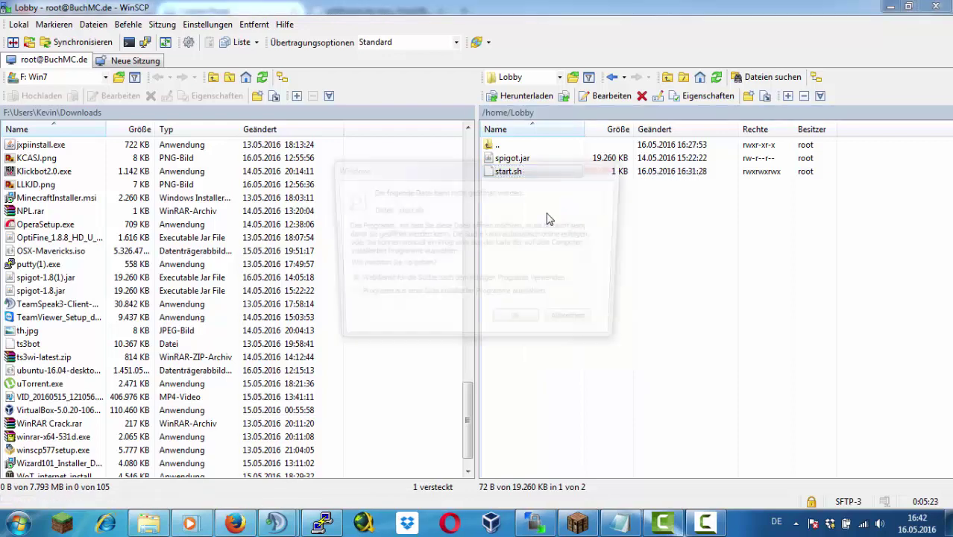
key(Escape)
key(F4)
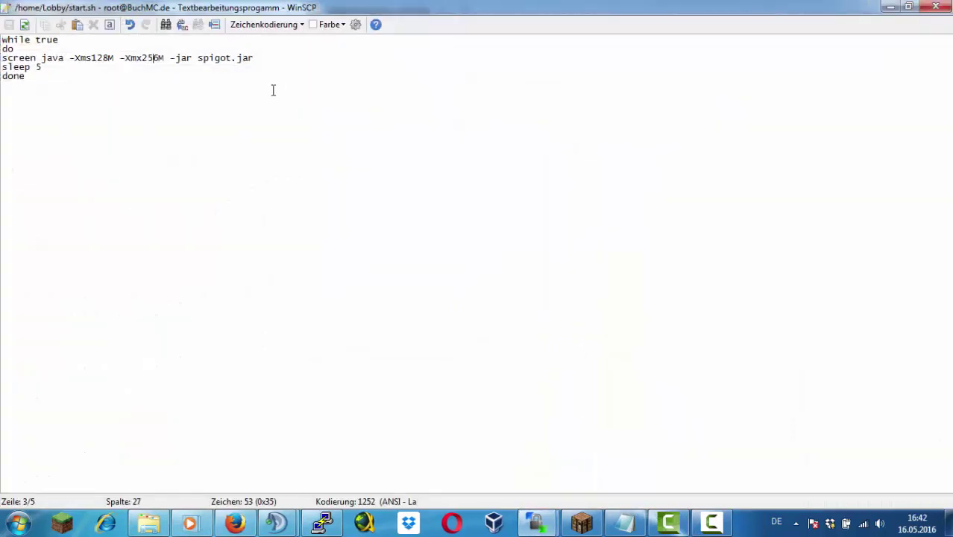
key(BackSpace)
key(BackSpace)
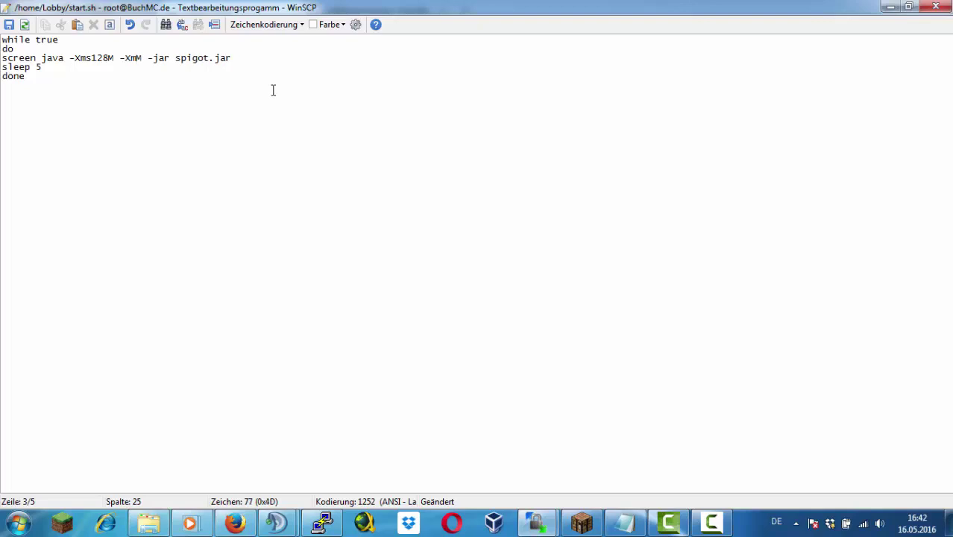
click(8, 24)
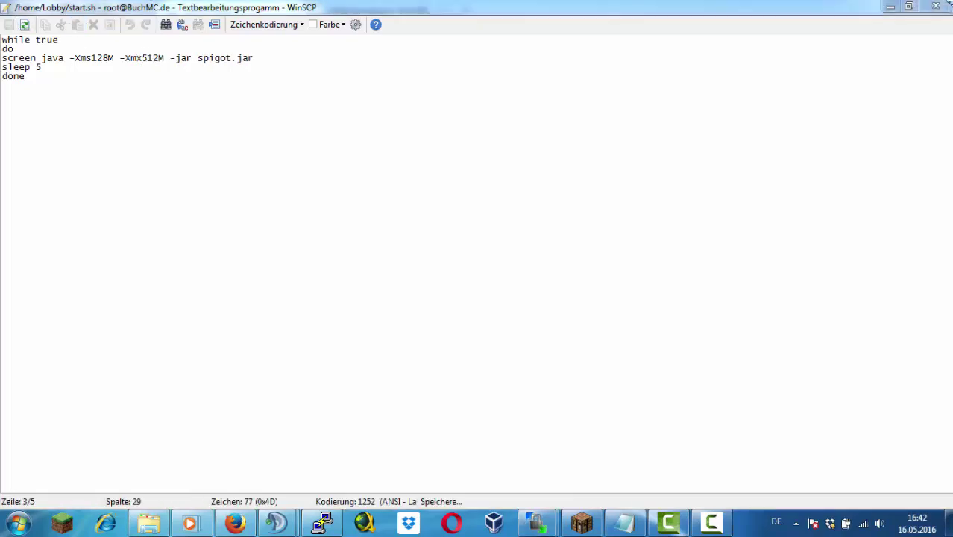
click(936, 6)
Dismiss the host key warning and watch the Lobby server start in PuTTY
click(336, 520)
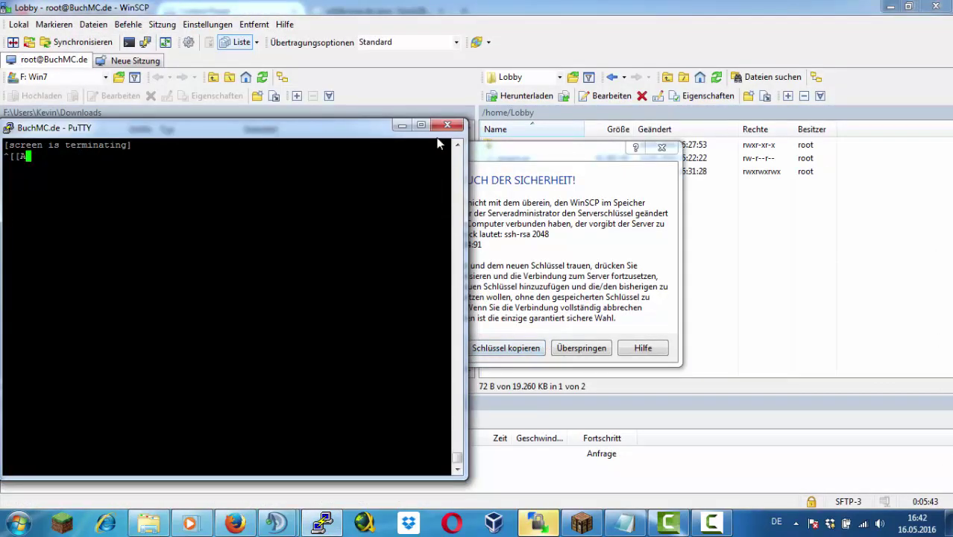
click(338, 524)
key(Return)
click(341, 527)
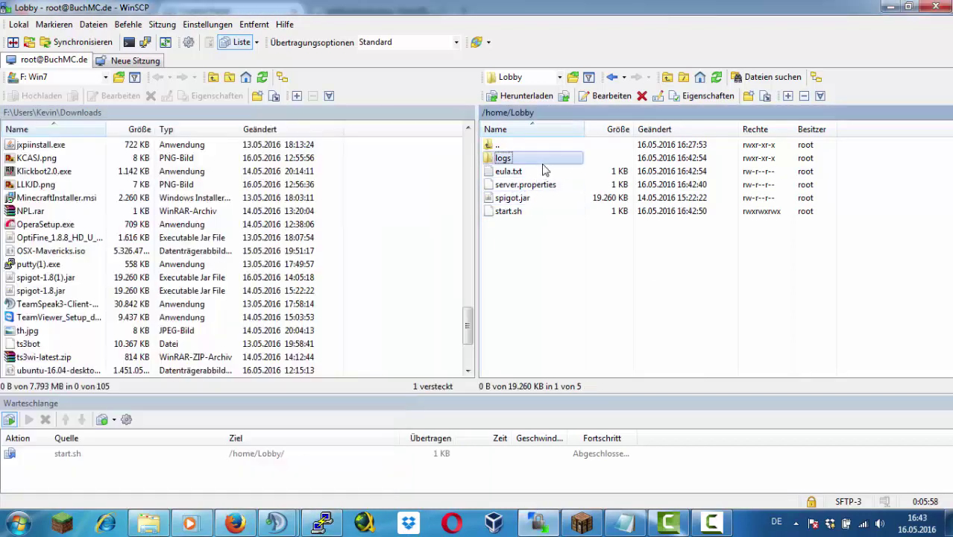
Change eula=false to eula=true in eula.txt and save it
double_click(535, 167)
drag(58, 58, 31, 60)
text(true)
key(ctrl+s)
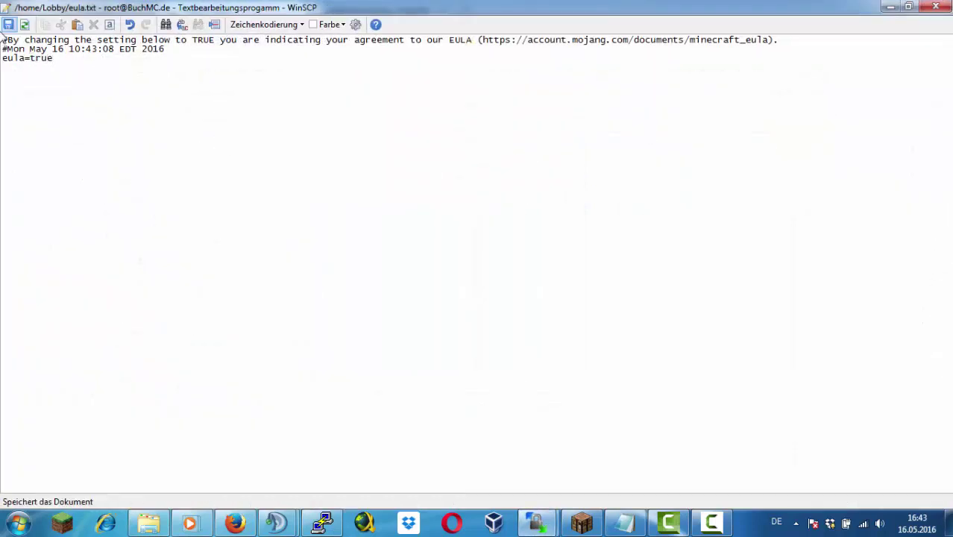
click(935, 6)
click(618, 520)
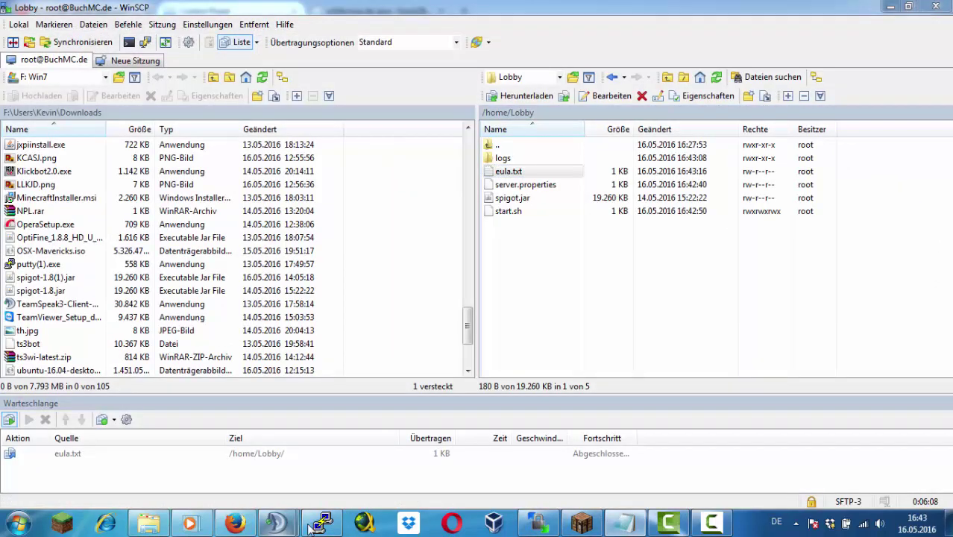
Set server.properties to motd BuchMC | Lobby, port 11101, gamemode 2, 16 players, online-mode false
double_click(526, 184)
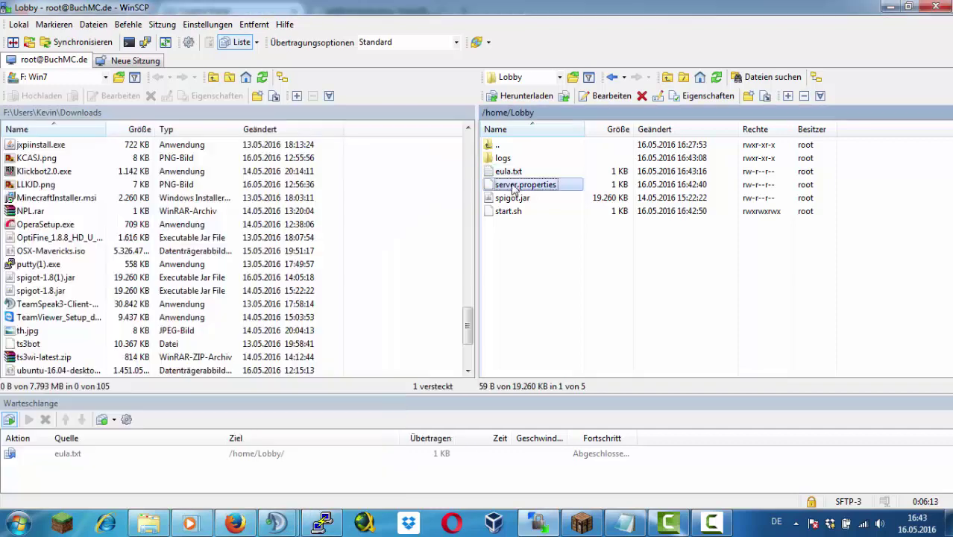
drag(30, 340, 172, 341)
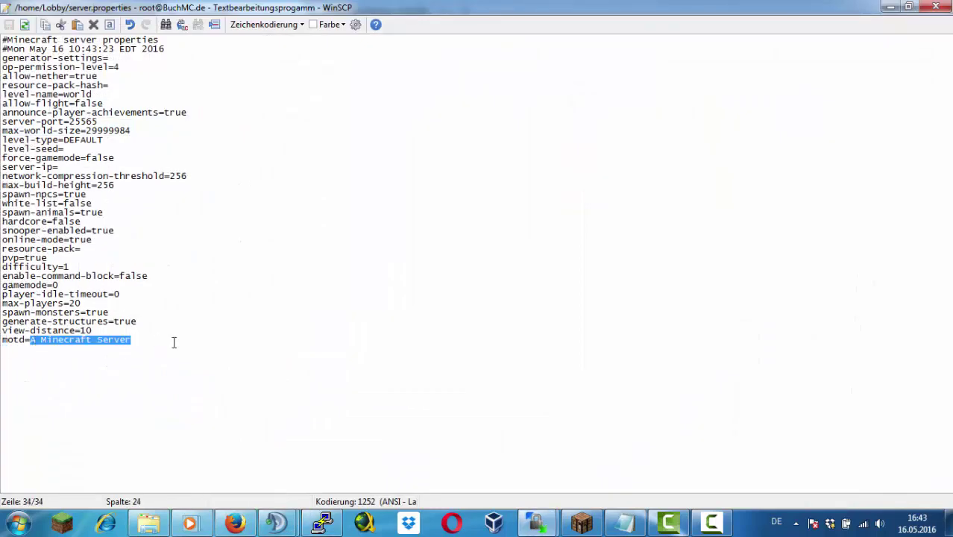
text(BuchMC | Lobby)
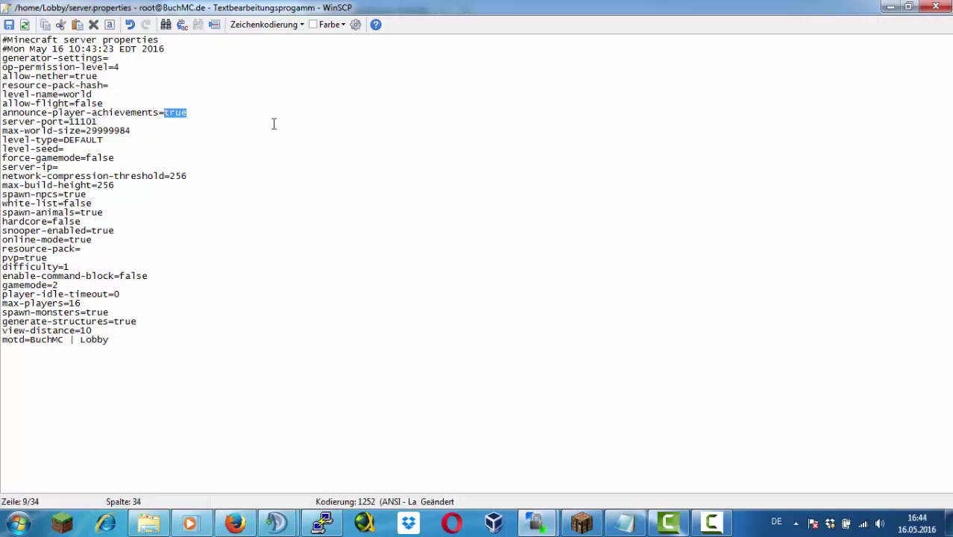
click(99, 240)
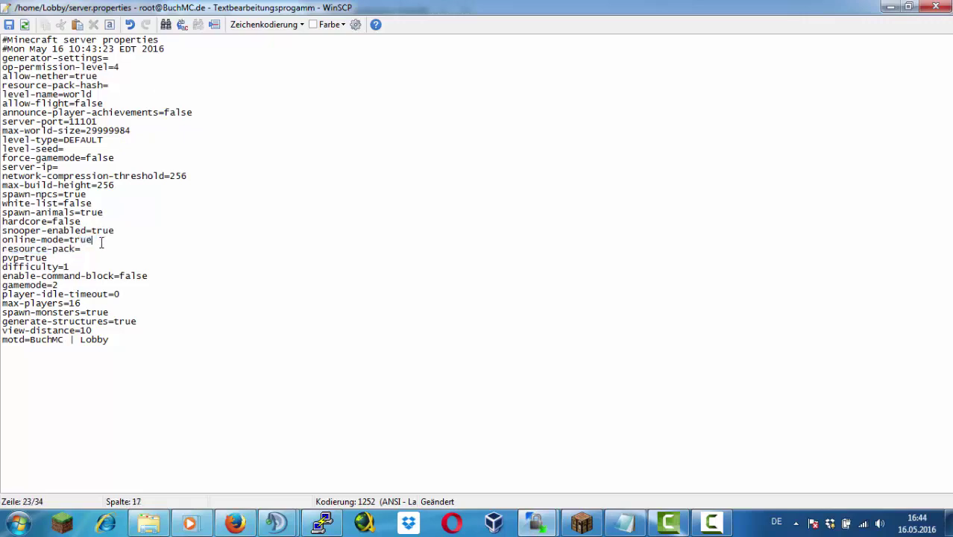
click(9, 24)
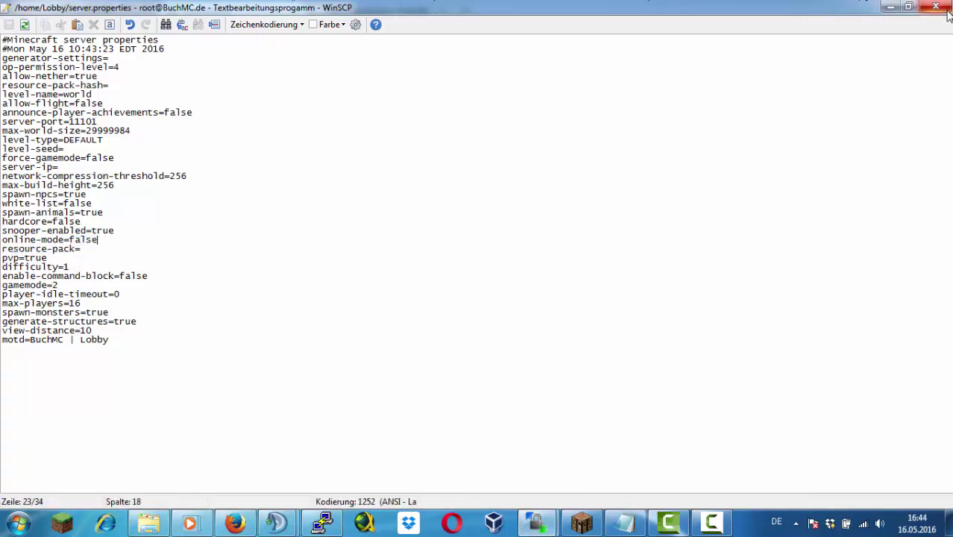
click(328, 524)
click(335, 527)
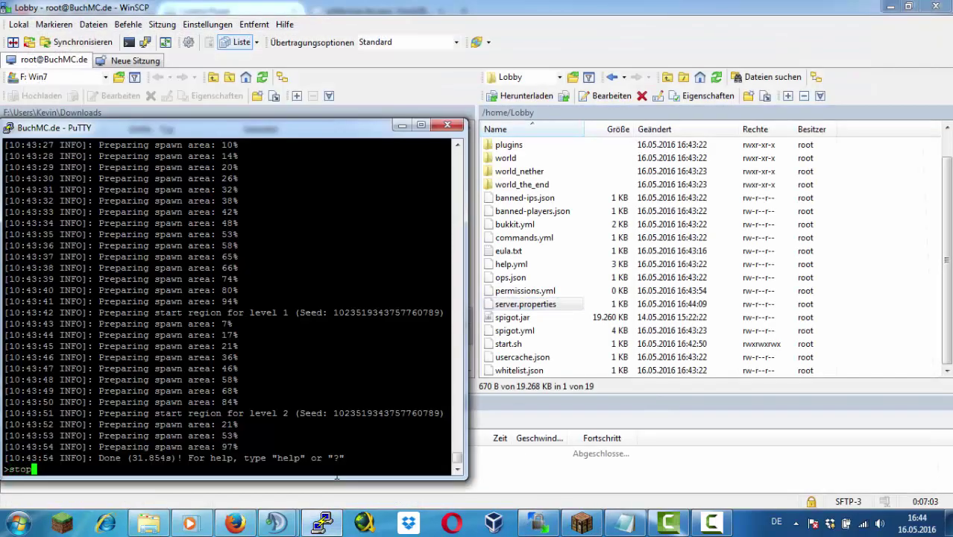
Stop the server and add a multiplayer entry named 'BuchMC - Lobby [11101]'
key(Return)
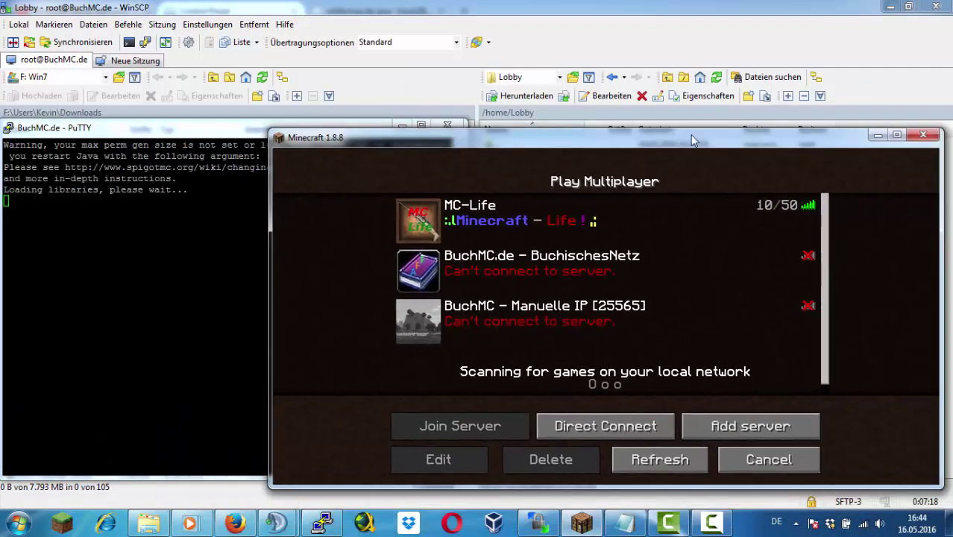
click(733, 424)
key(BackSpace)
key(BackSpace)
key(BackSpace)
key(BackSpace)
key(BackSpace)
key(BackSpace)
key(BackSpace)
key(BackSpace)
key(BackSpace)
key(BackSpace)
key(BackSpace)
key(BackSpace)
key(BackSpace)
key(BackSpace)
key(BackSpace)
key(BackSpace)
text(BuchMC - Lobby [11101)
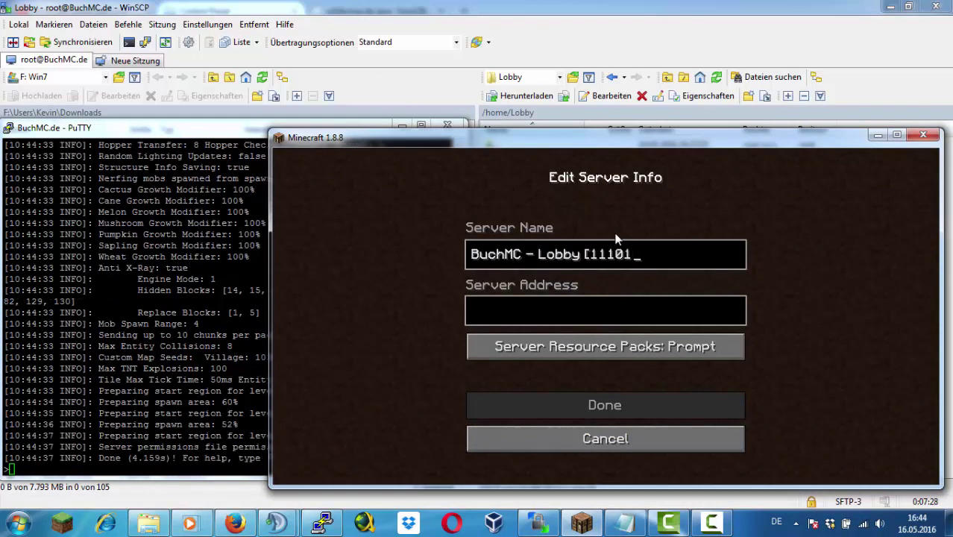
text(BuchMC.de:111)
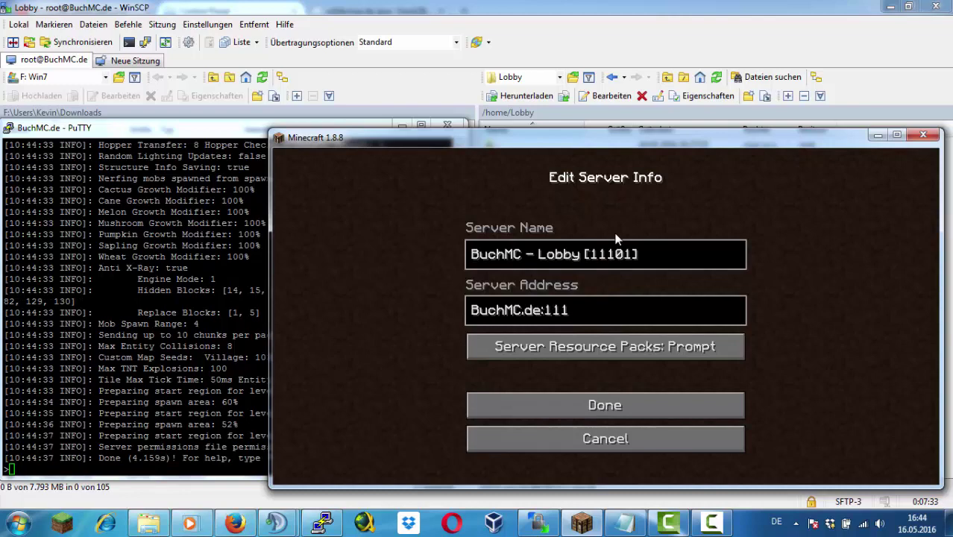
text(01)
key(Return)
Recheck the Lobby entry's settings and refresh the list to see it at 0/16 players
click(477, 371)
click(438, 459)
key(Return)
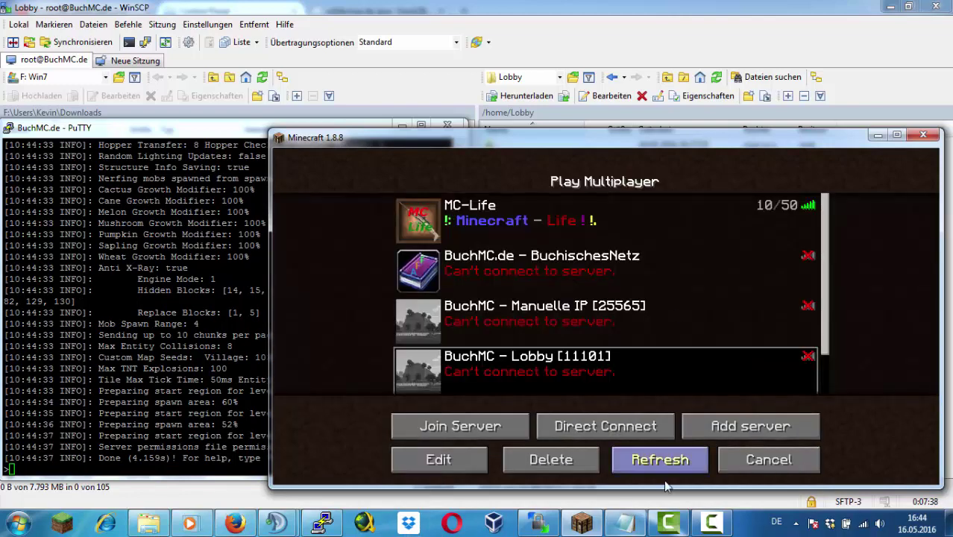
click(663, 469)
scroll(507, 324, down, 2)
key(alt+Tab)
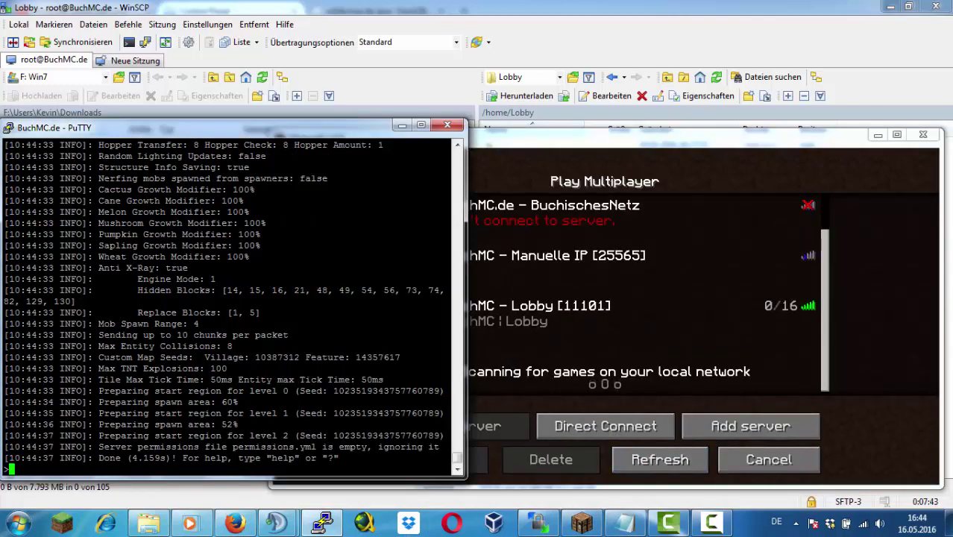
Join the Lobby server in Minecraft and view the online player list
click(660, 460)
double_click(679, 308)
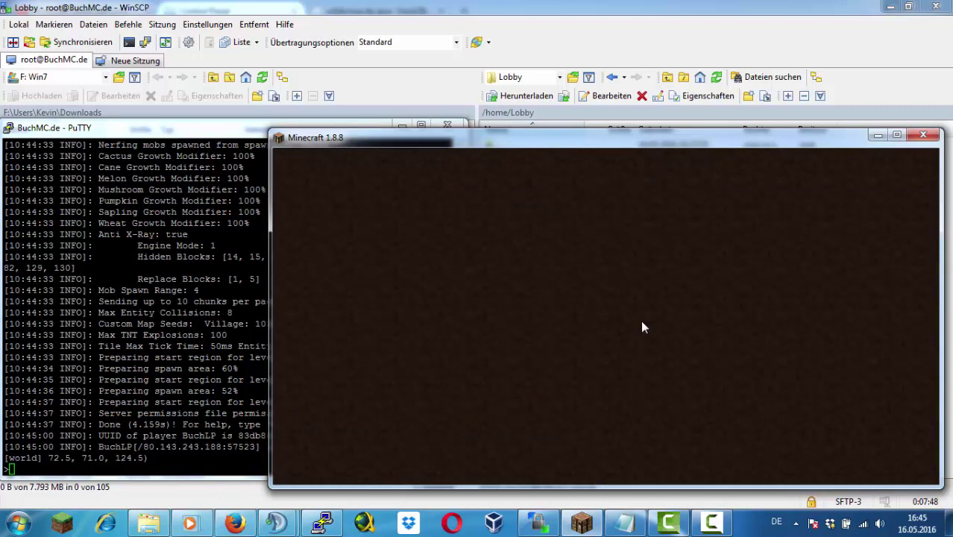
key(e)
key(e)
key(Tab)
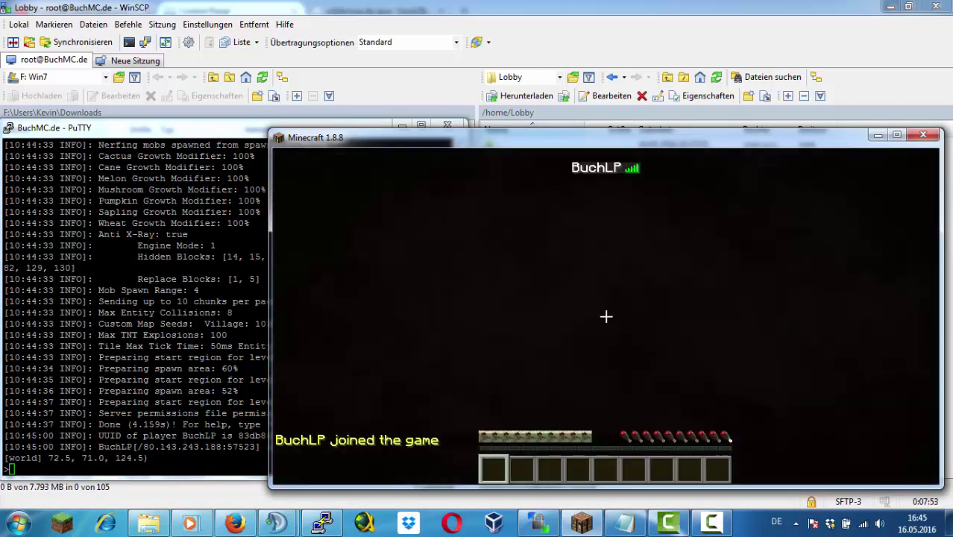
Grant your player operator rights from the server console with op
key(alt+Tab)
text(op BuchLP)
key(Return)
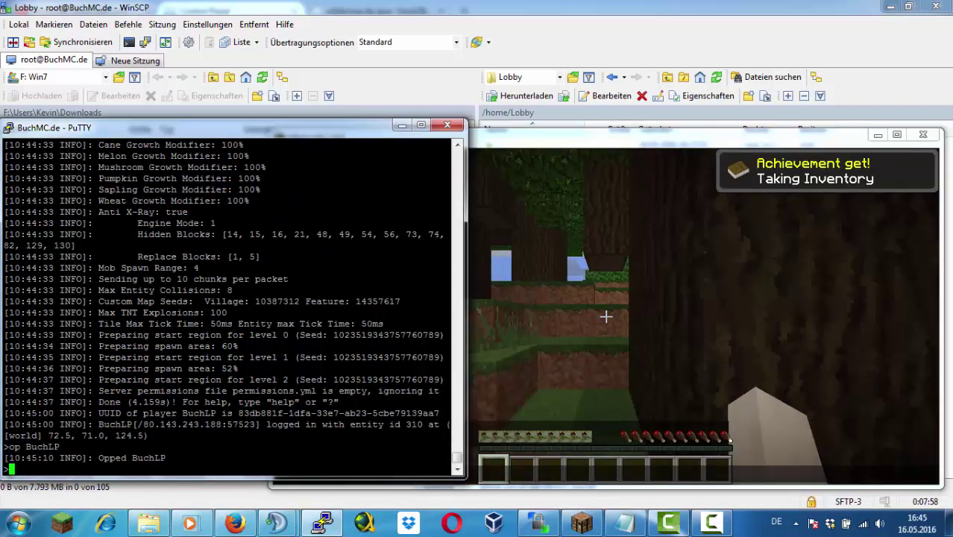
key(alt+Tab)
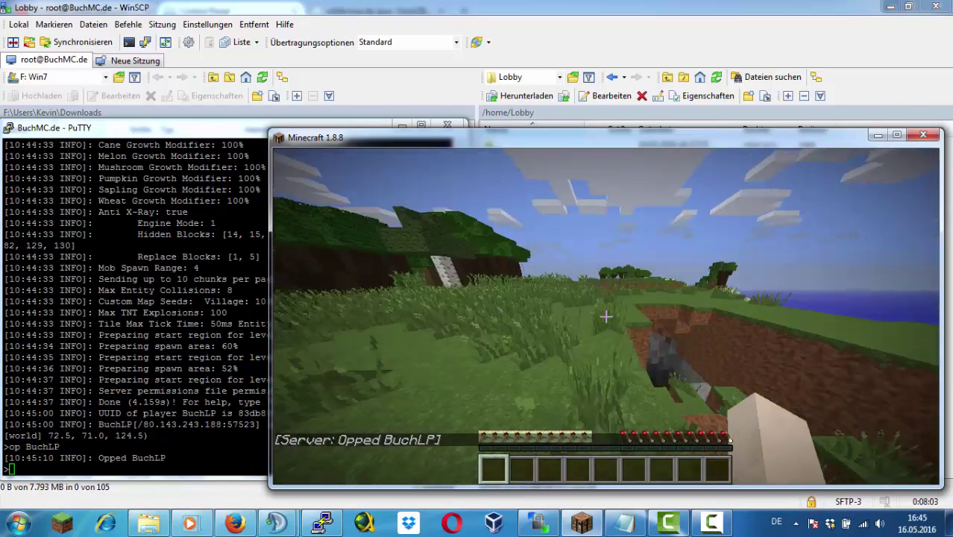
key(w)
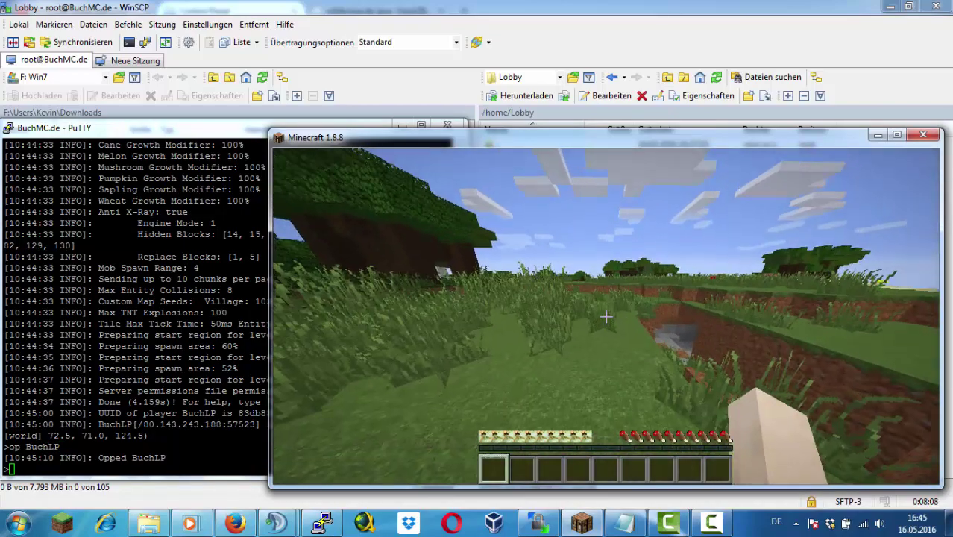
key(w)
key(w)
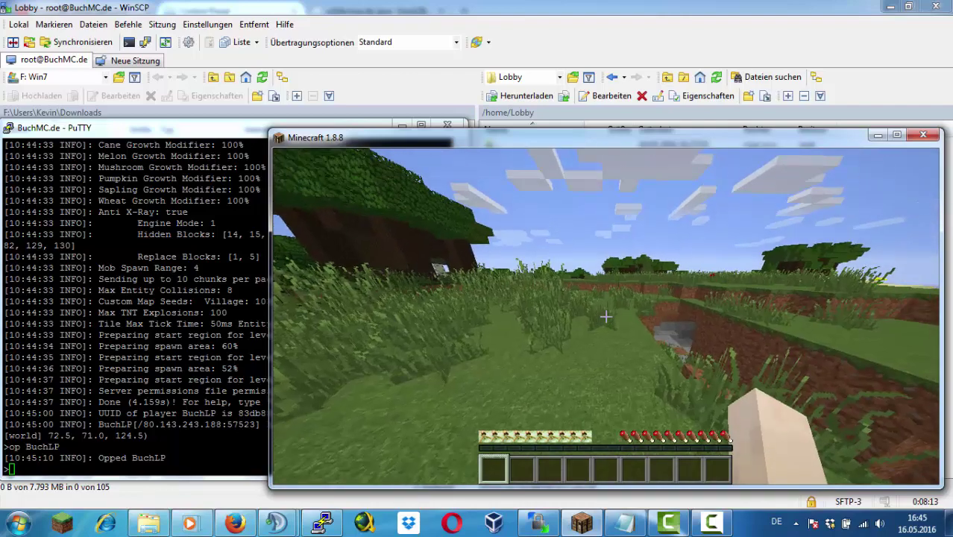
key(e)
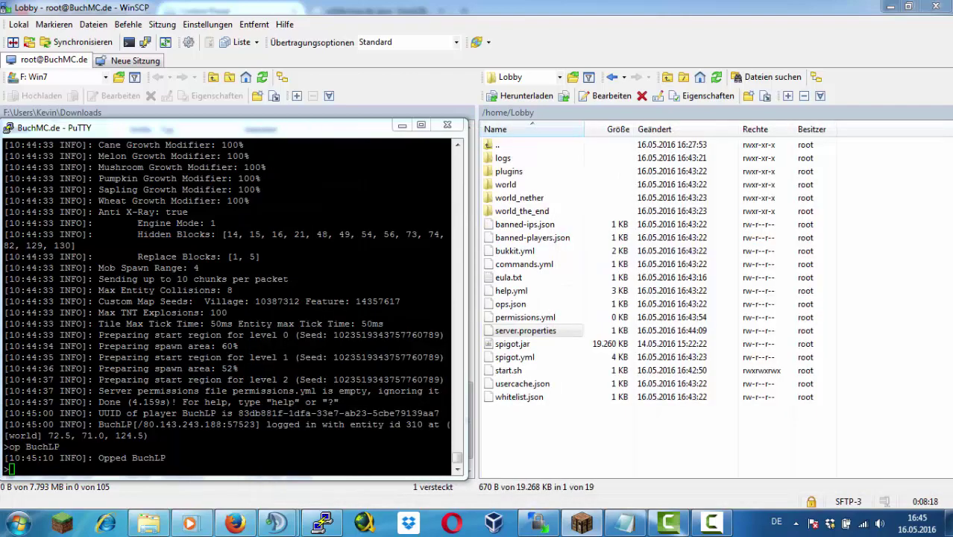
Create a Bungeecord folder in /home via WinSCP
double_click(500, 147)
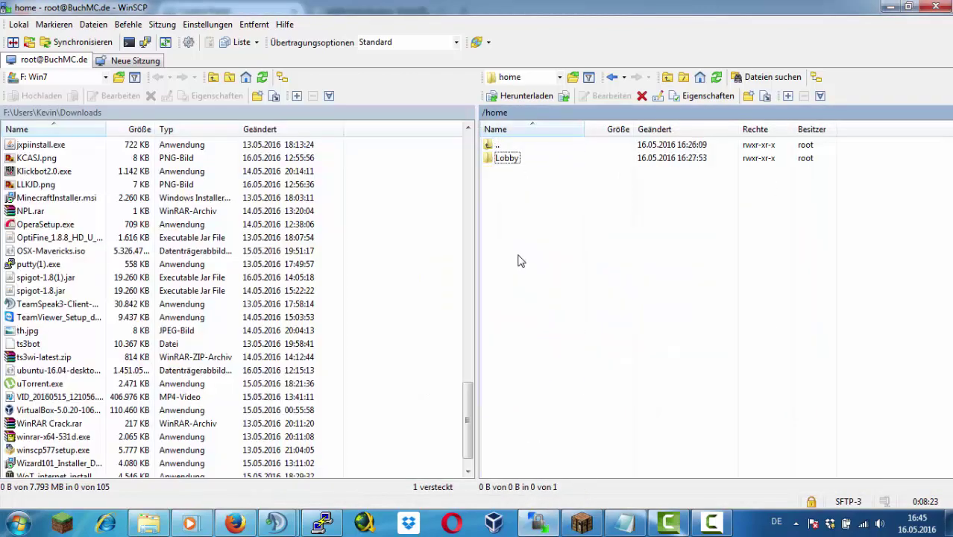
right_click(518, 257)
mouse_move(607, 340)
click(761, 358)
text(Bungeecord)
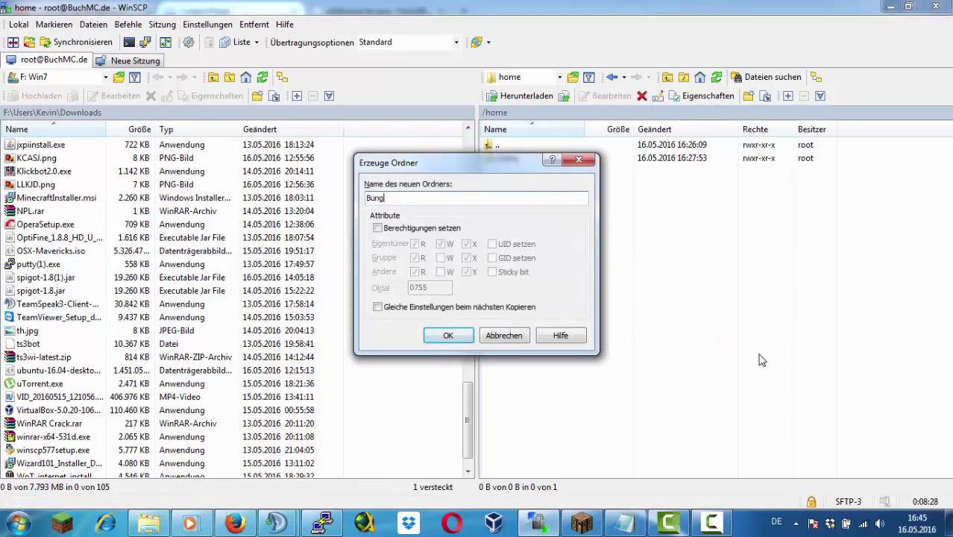
key(Return)
key(Return)
click(235, 523)
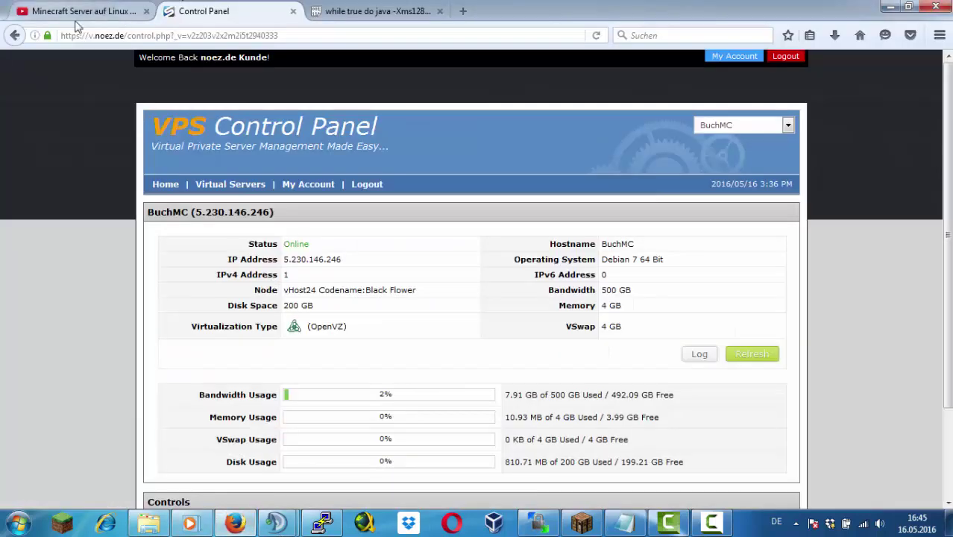
Search Google for 'bungeecord 1.8 download'
click(82, 11)
click(254, 36)
text(google.de/)
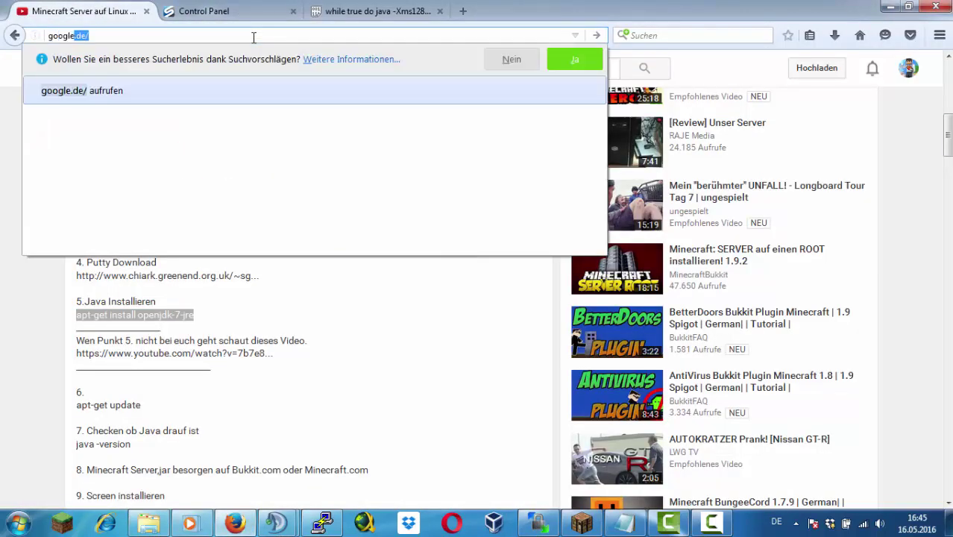
key(Return)
text(Bunge)
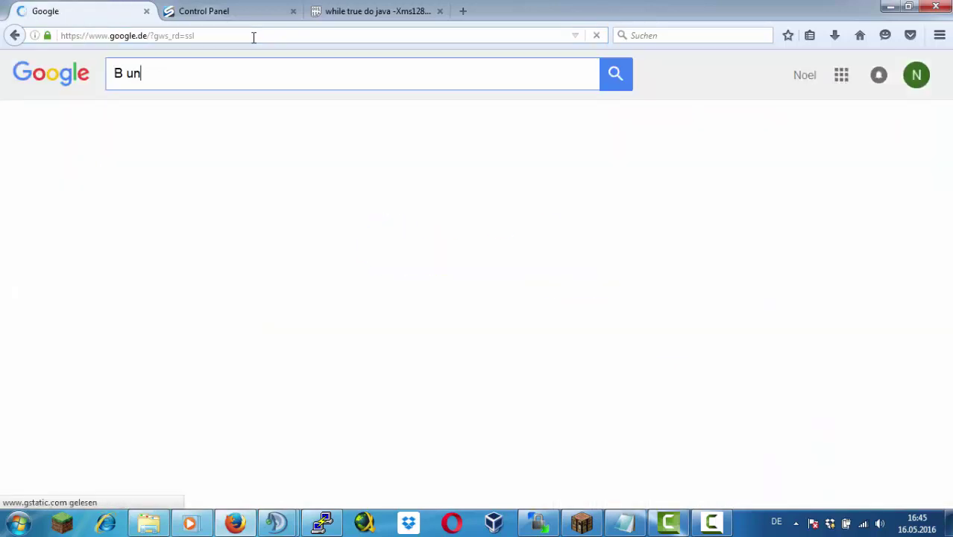
text(ecord)
key(Down)
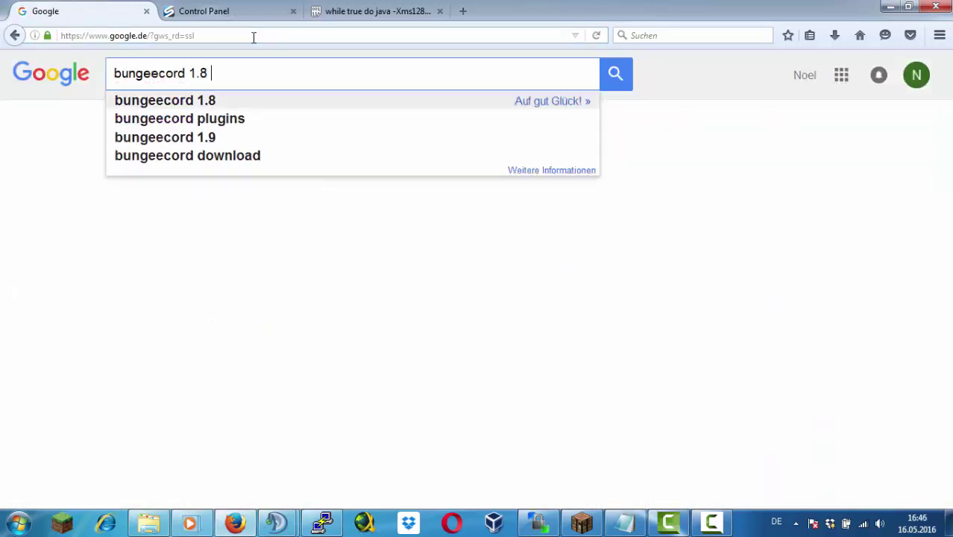
text(d)
click(271, 102)
Follow the SpigotMC BungeeCord thread to Jenkins and browse BuildTools build #52 and modules
click(340, 273)
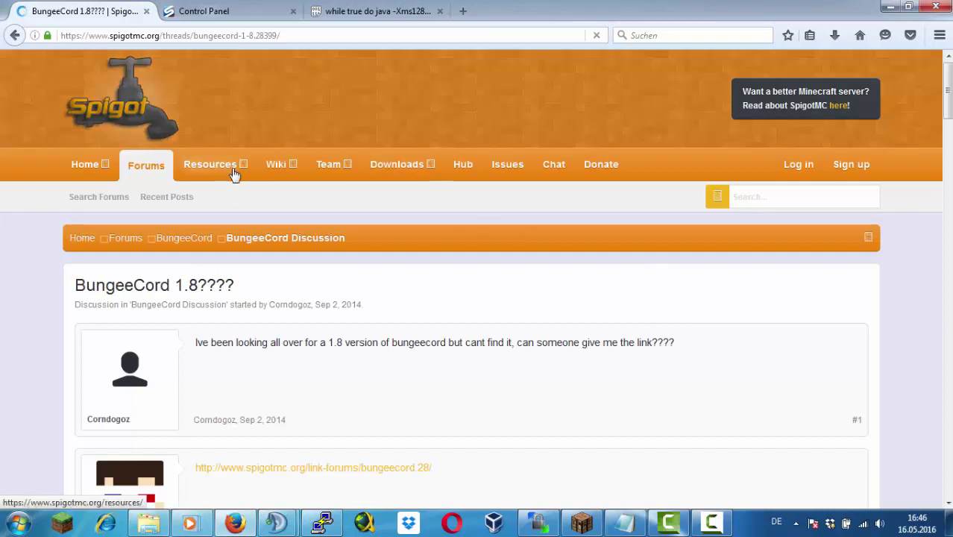
click(431, 171)
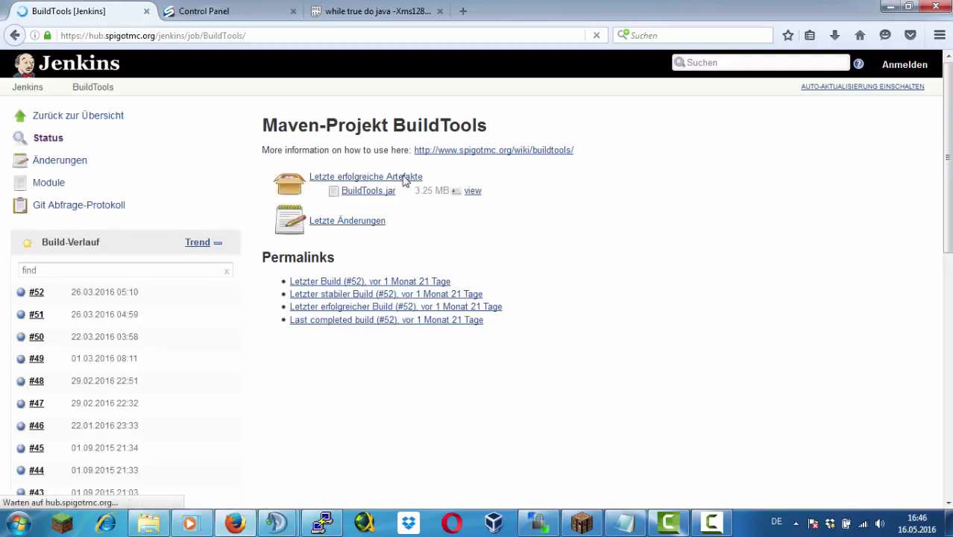
click(36, 292)
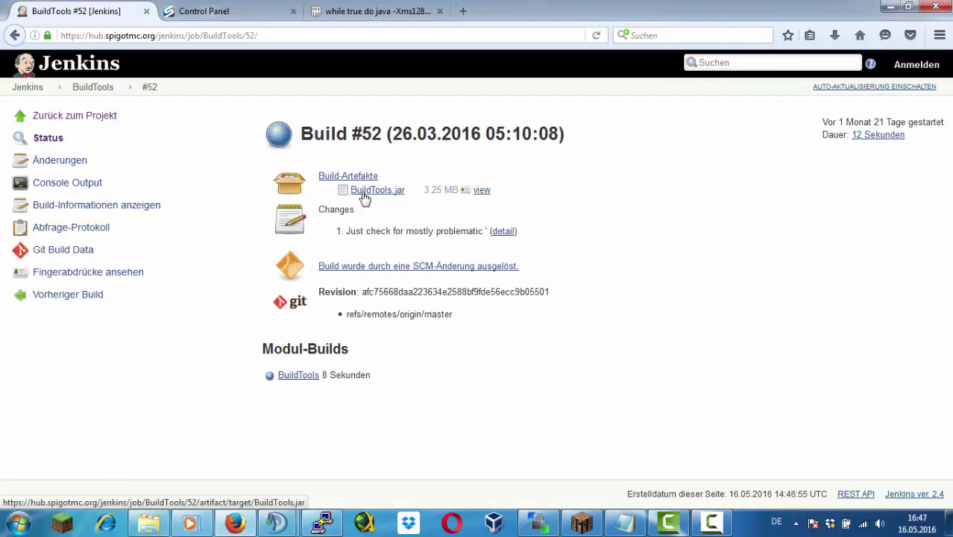
click(90, 119)
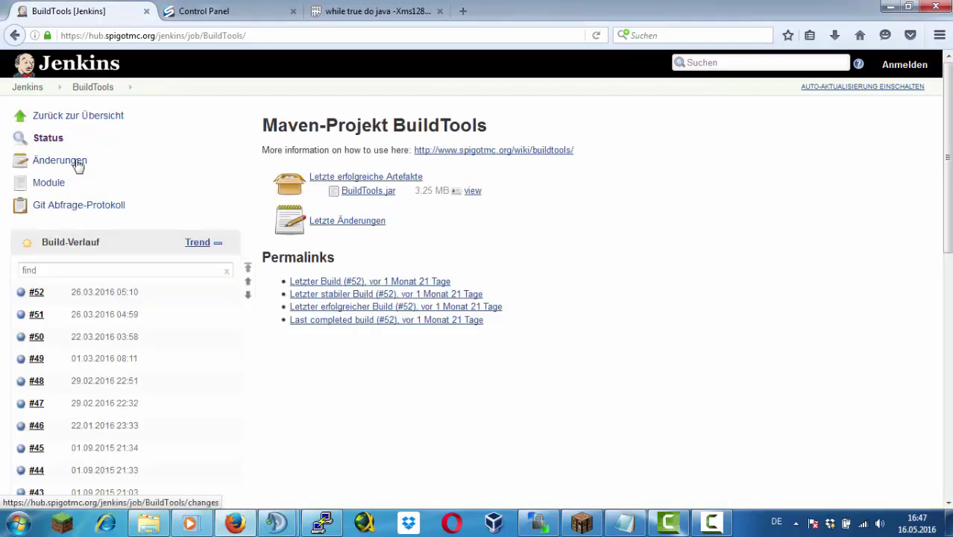
click(59, 181)
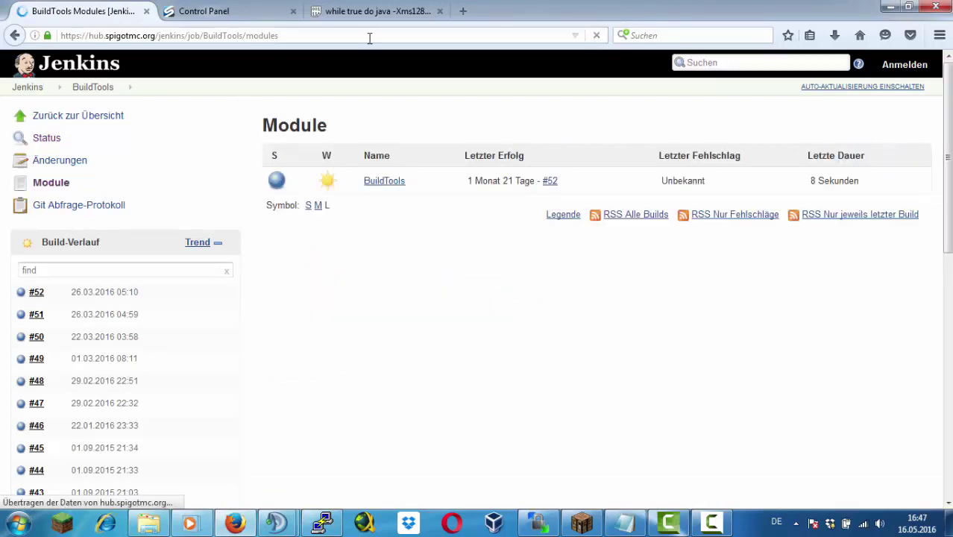
Try the jenkins/job/Bungeecord address, then trim it back to the Jenkins root after the 404
drag(369, 38, 202, 39)
text(Bungeecord)
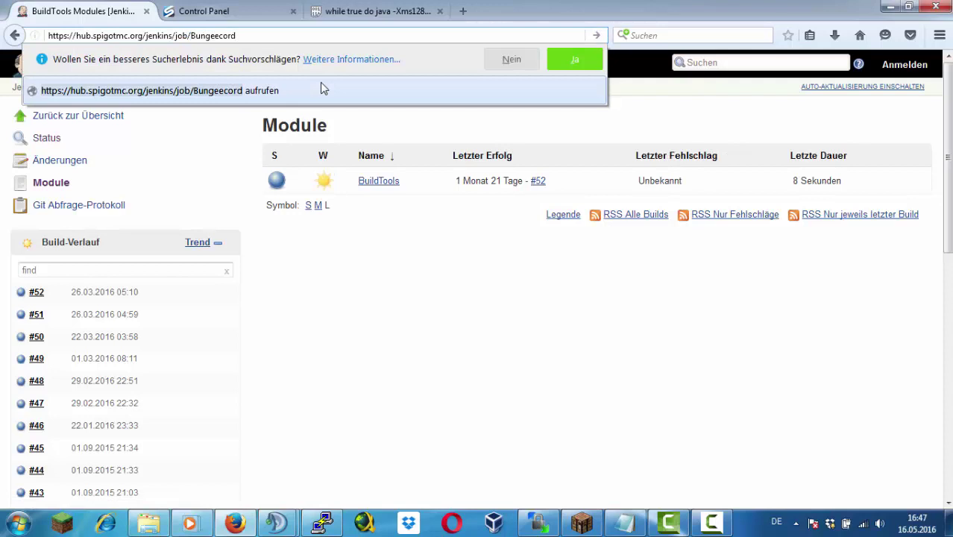
key(Return)
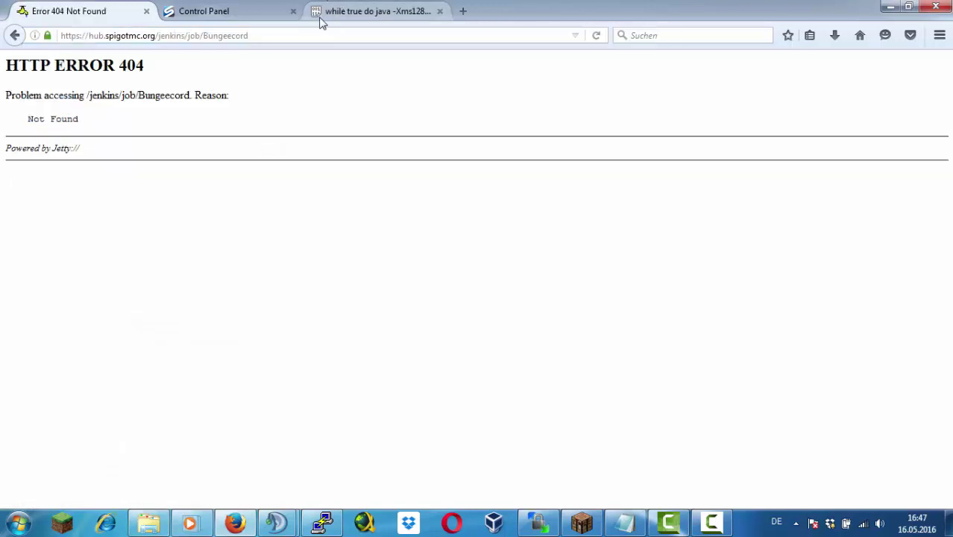
drag(295, 39, 195, 29)
key(BackSpace)
key(BackSpace)
key(BackSpace)
key(Return)
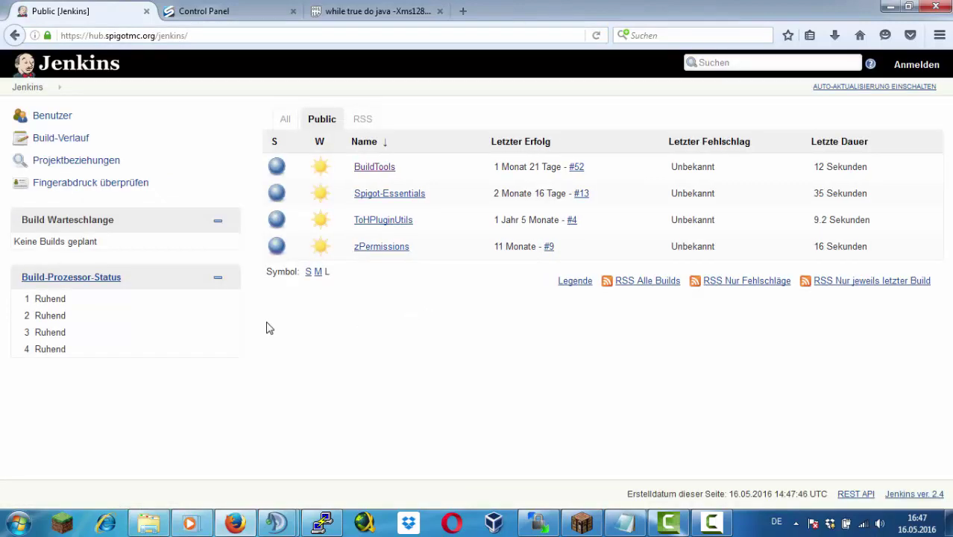
Search 'bungeecord 18 download' and reach the BungeeCord downloads page via the SpigotMC thread
click(725, 63)
text(Bungeecord)
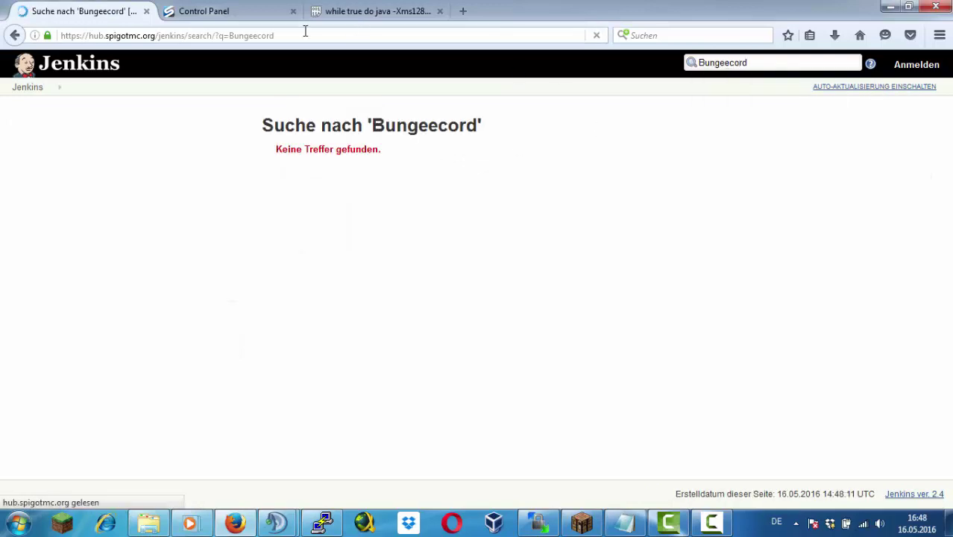
click(307, 32)
text(bungeecord 18)
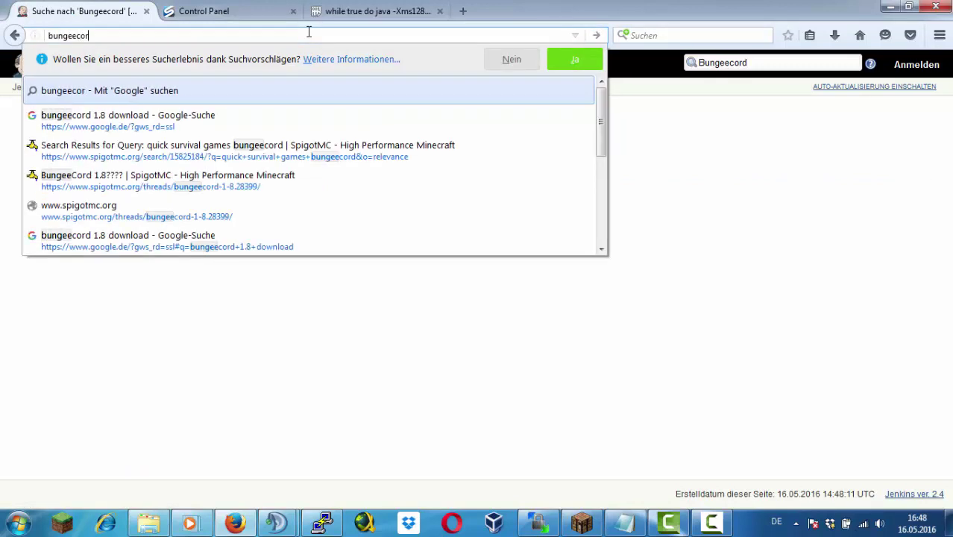
text( download)
key(Return)
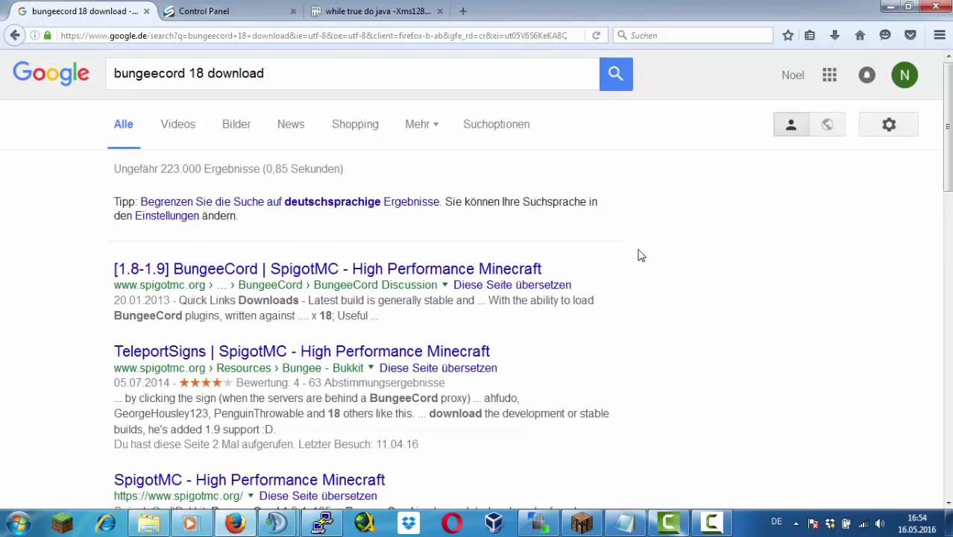
click(278, 270)
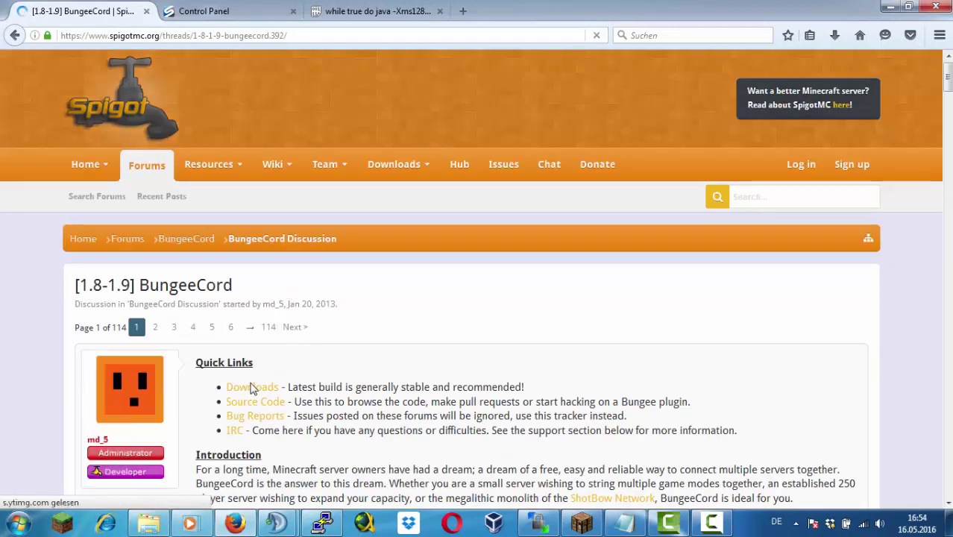
scroll(252, 389, down, 2)
click(254, 309)
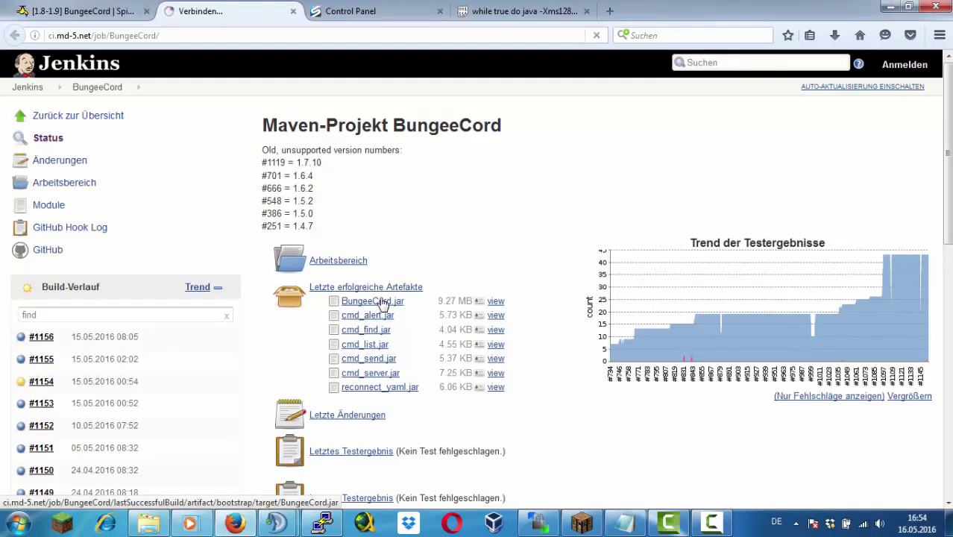
Download the latest BungeeCord.jar and drag it into WinSCP's /home/Bungeecord folder
click(382, 302)
click(522, 248)
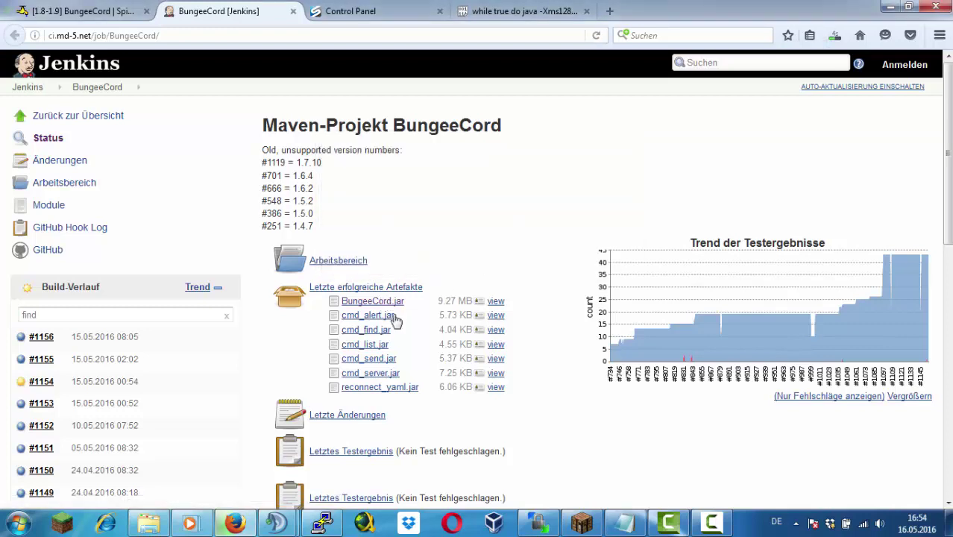
scroll(391, 320, down, 3)
scroll(391, 321, up, 3)
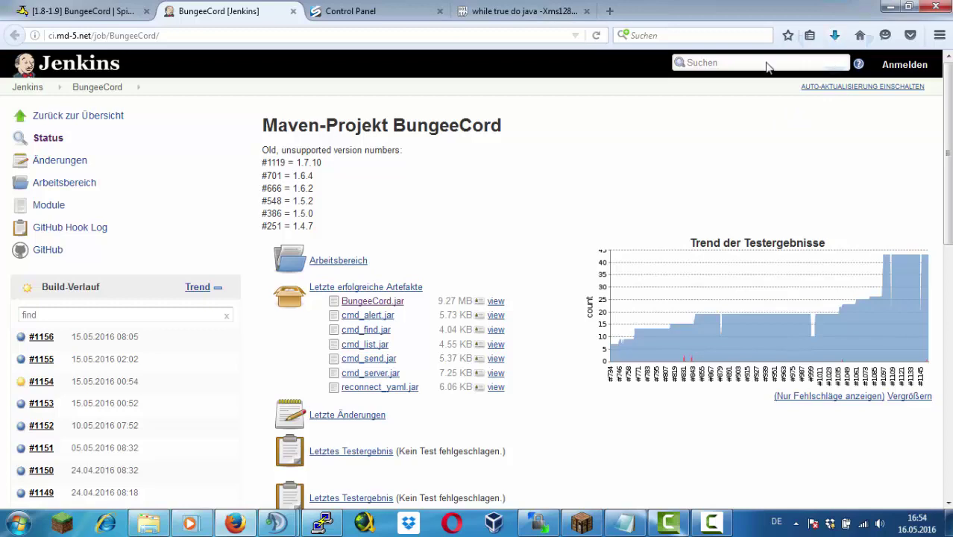
click(835, 35)
drag(659, 88, 573, 257)
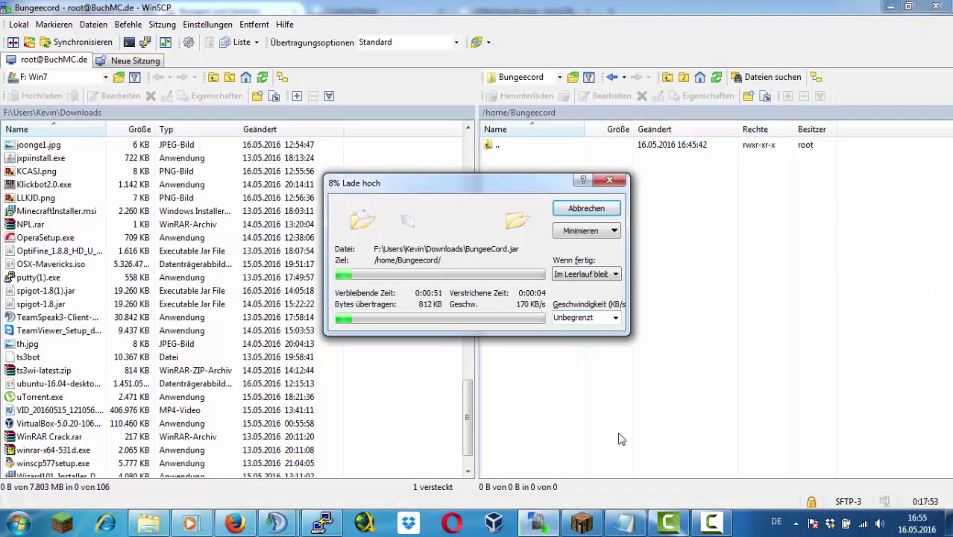
In PuTTY, launch the Spigot start script inside a screen session and detach it with Ctrl+A D
key(alt+Tab)
key(ctrl+a)
text(dcd)
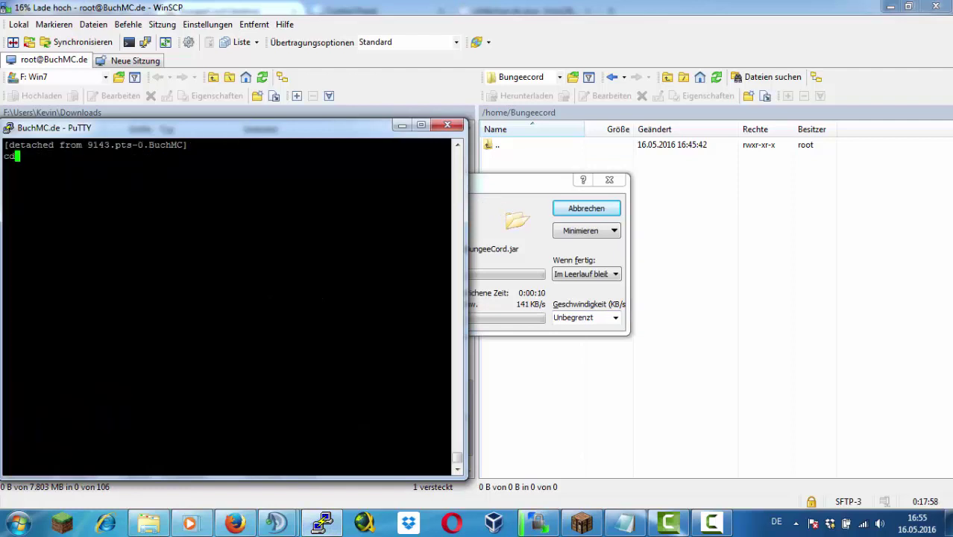
key(Return)
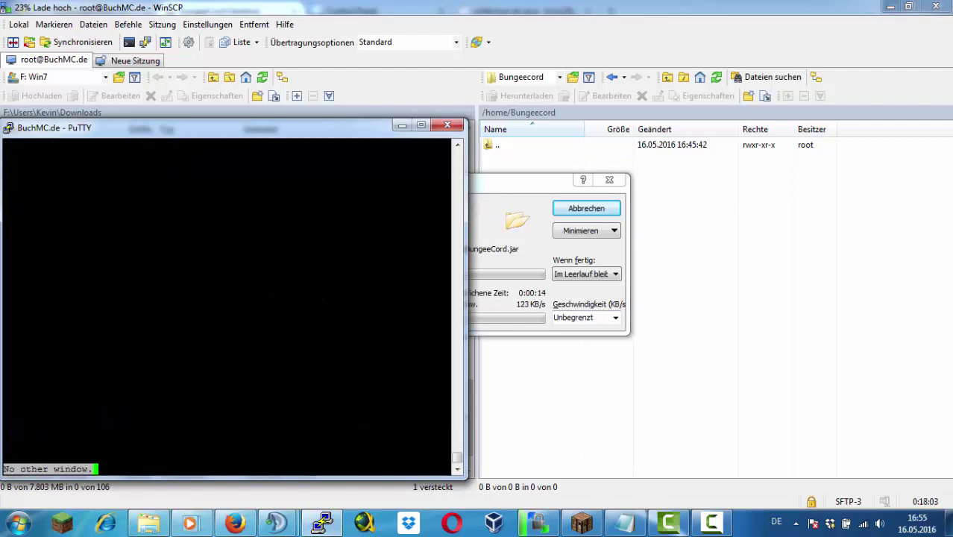
key(ctrl+a)
key(d)
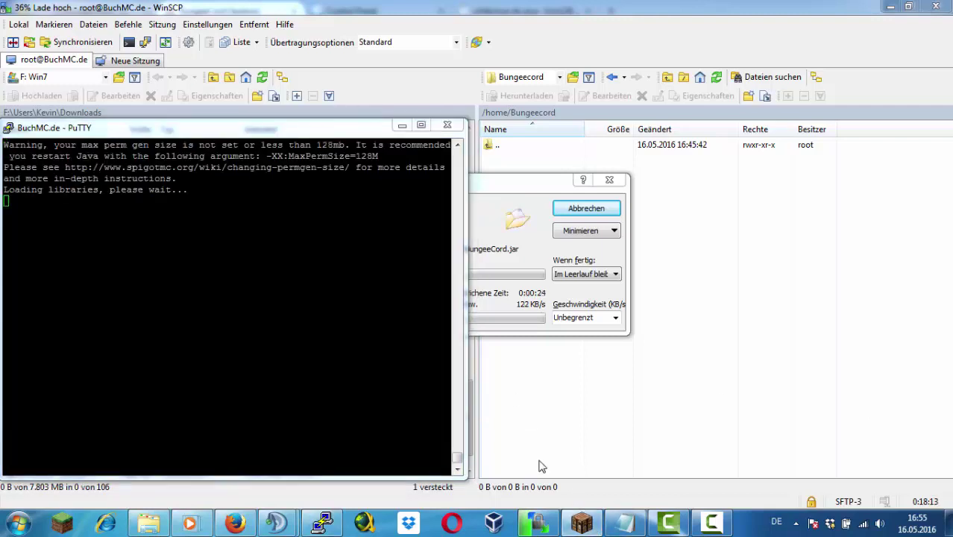
Check the upload in WinSCP, then return to Minecraft and resume playing
click(626, 382)
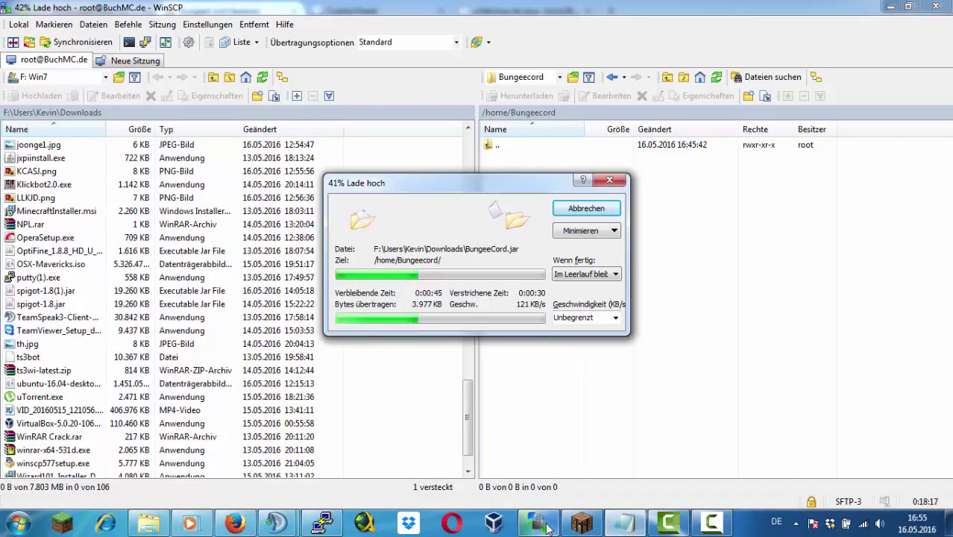
key(alt+Tab)
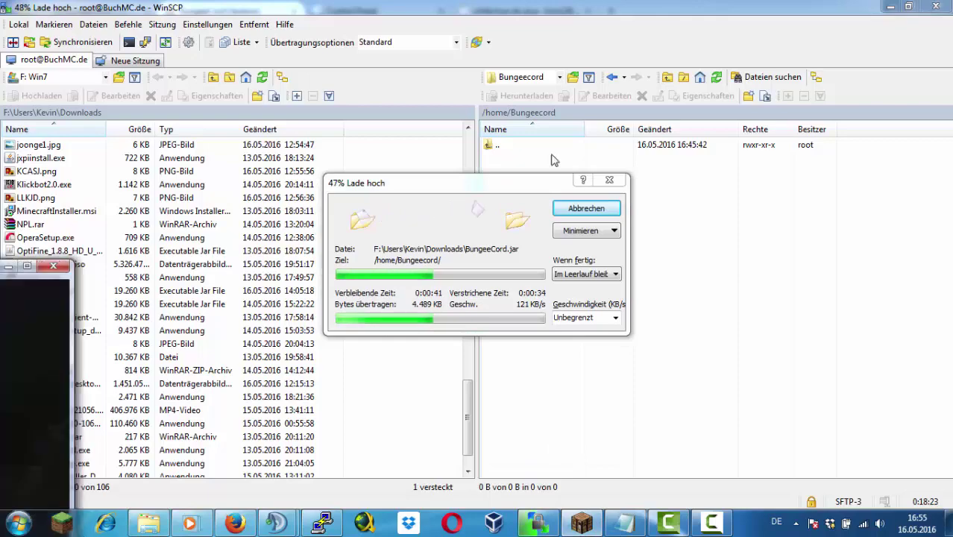
key(e)
key(w)
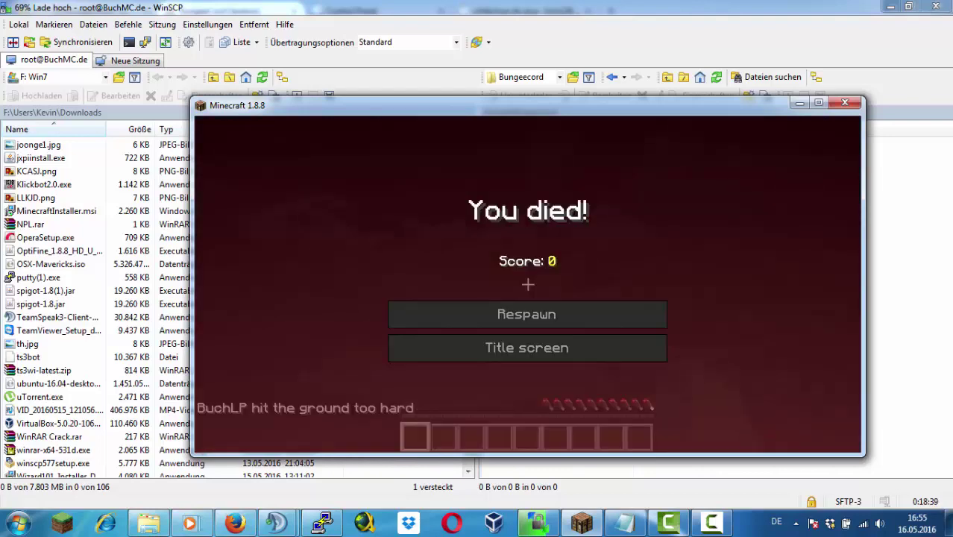
Respawn the player and switch to creative mode with /gamemode 1
click(527, 313)
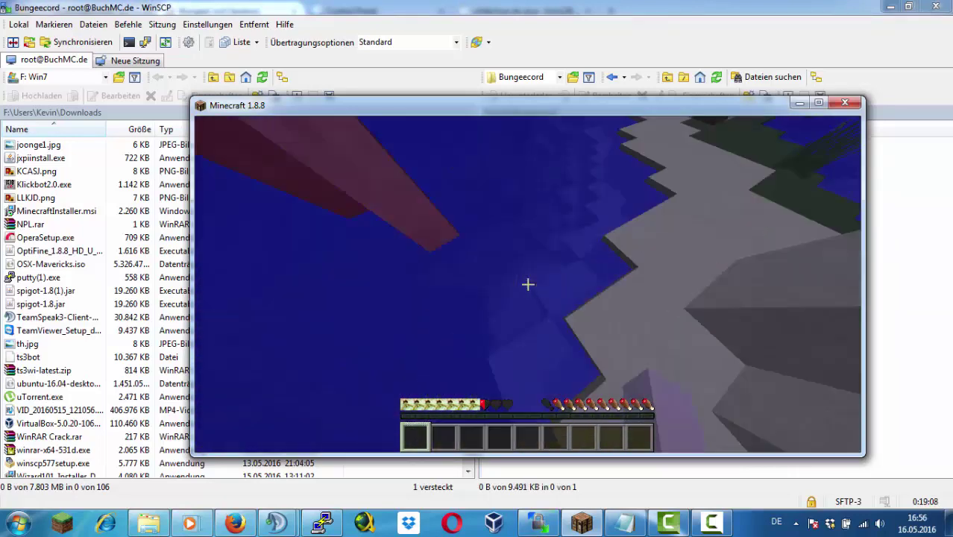
text(/gamemode 1)
key(Return)
key(e)
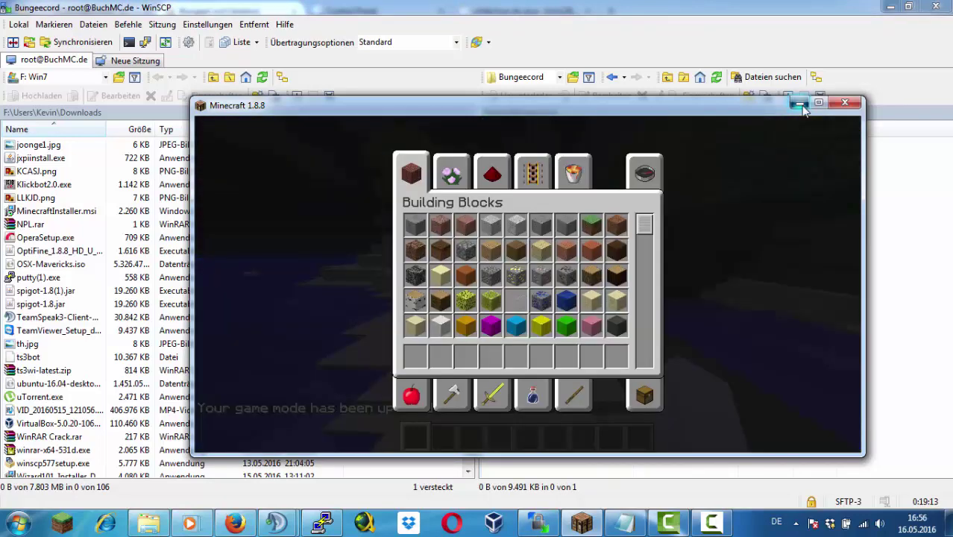
Create a new start.sh file in WinSCP's remote /home/Bungeecord folder
click(799, 102)
right_click(542, 191)
mouse_move(591, 273)
click(809, 274)
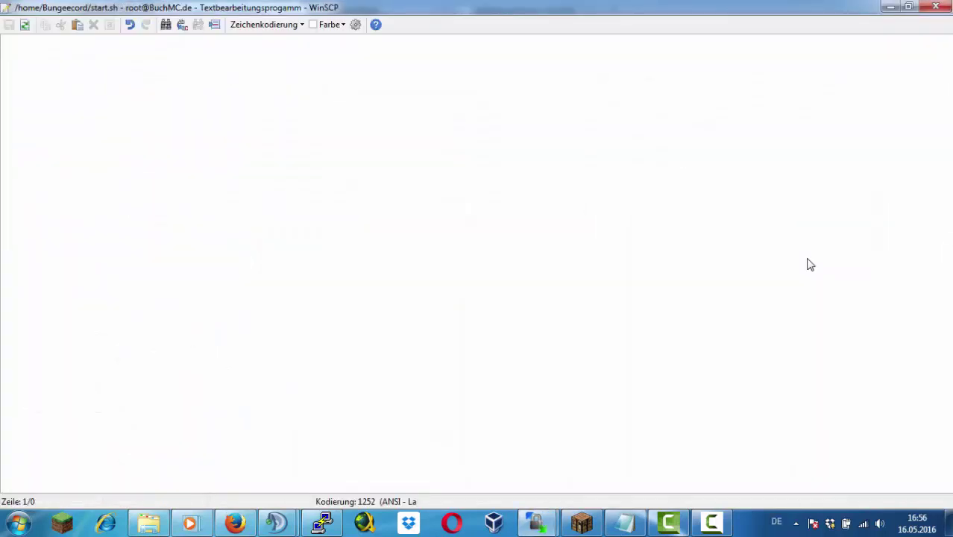
Save start.sh with 'screen -S java -jar BungeeCord.jar', close the editor, and open /home/Lobby
text(screen -S java -jar BungeeCord.)
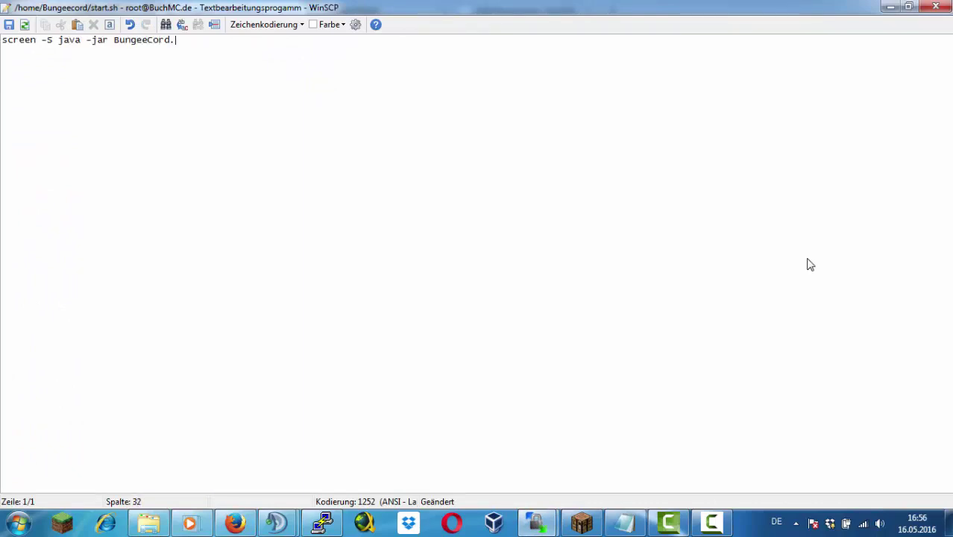
click(9, 23)
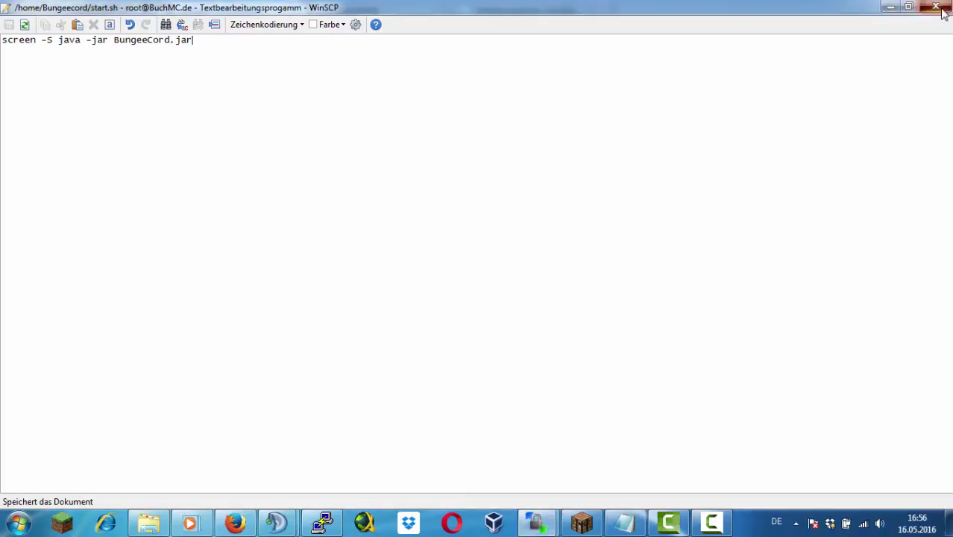
click(936, 7)
double_click(531, 170)
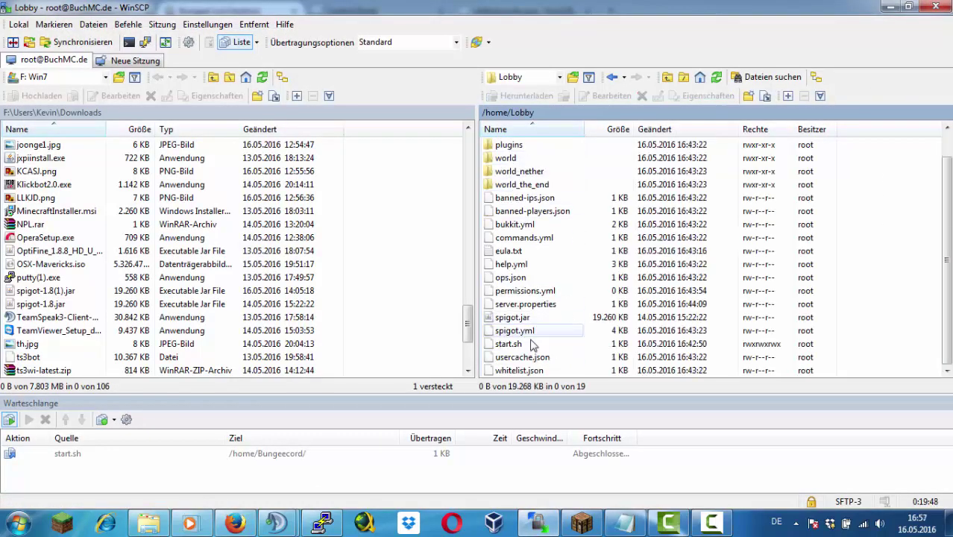
Insert -S after 'screen' in the Lobby start.sh and close the editor
double_click(508, 343)
click(36, 57)
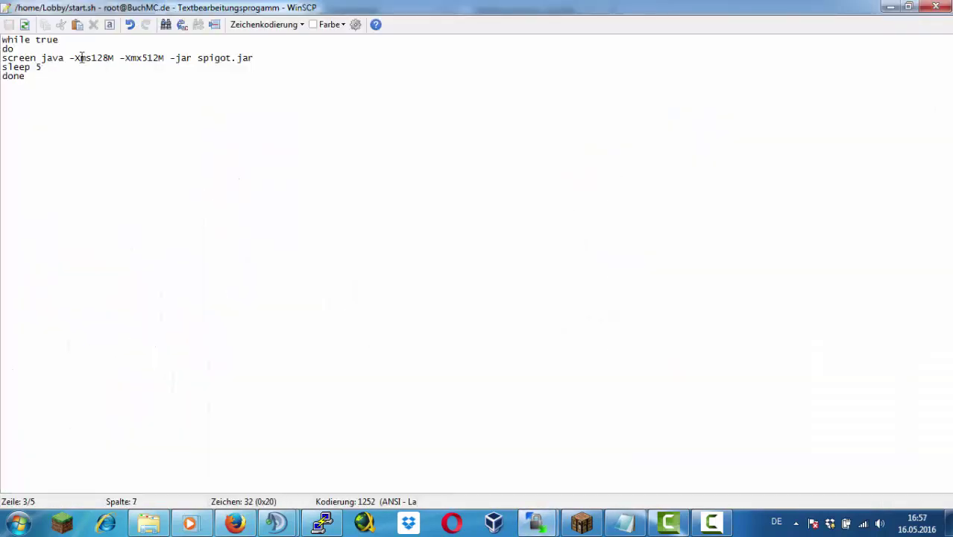
text(-S)
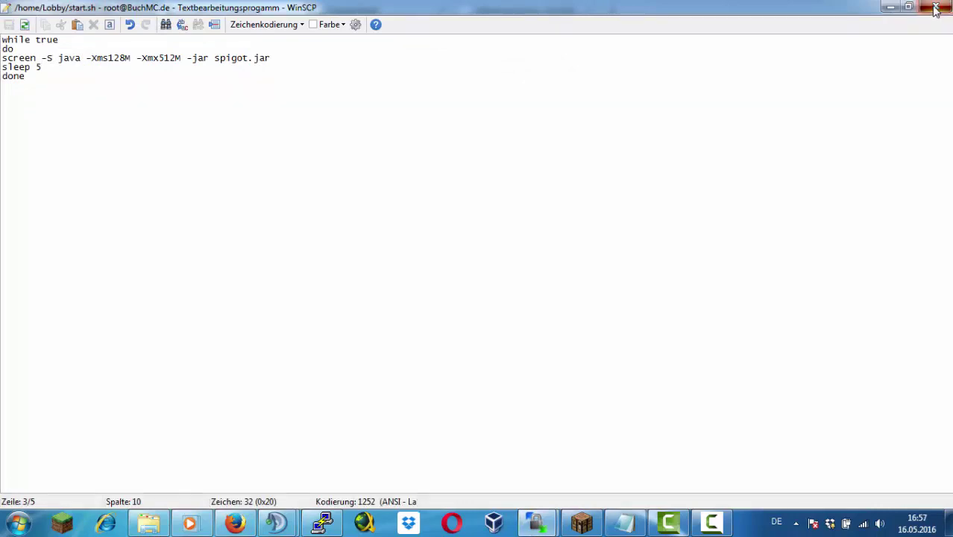
click(936, 7)
Detach the relaunched lobby server's screen session in PuTTY with Ctrl+A D
click(323, 522)
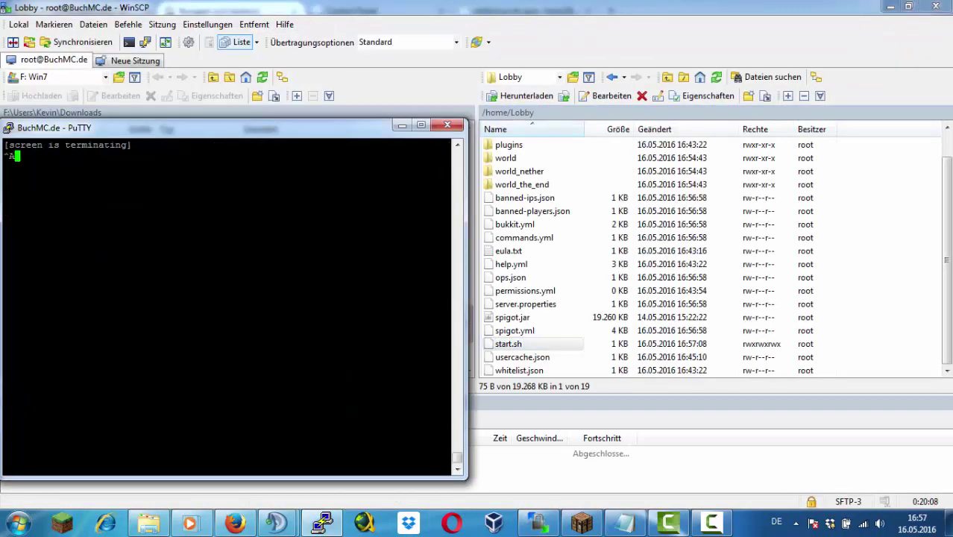
key(ctrl+a)
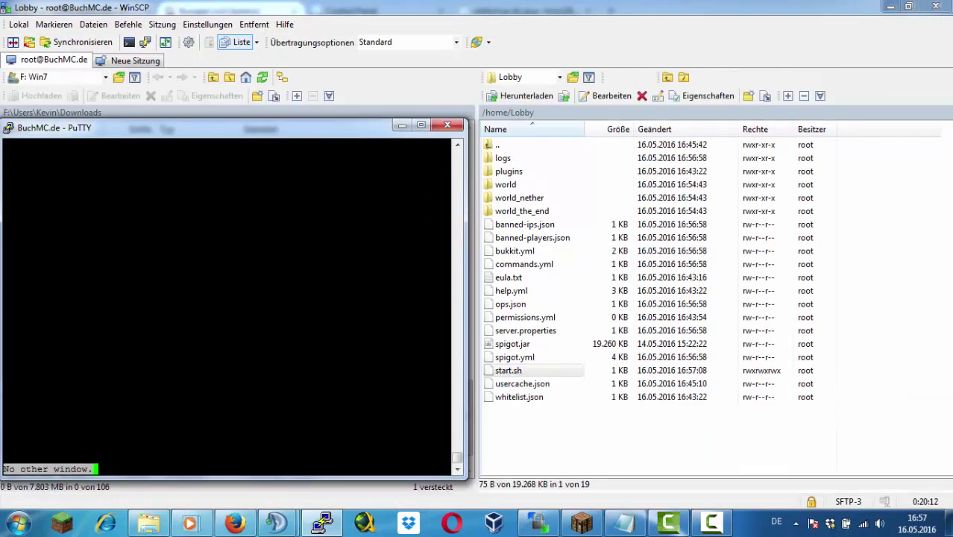
key(ctrl+a)
key(d)
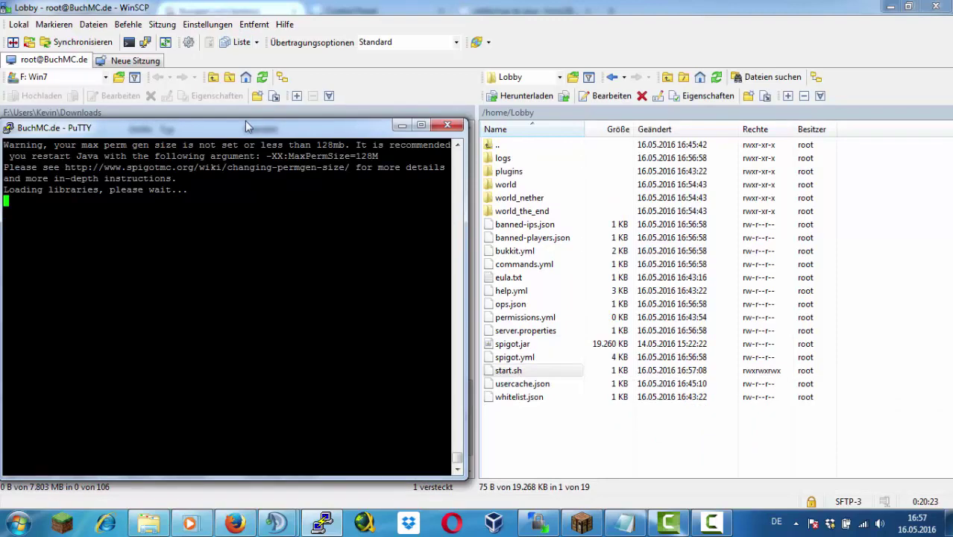
drag(246, 124, 486, 112)
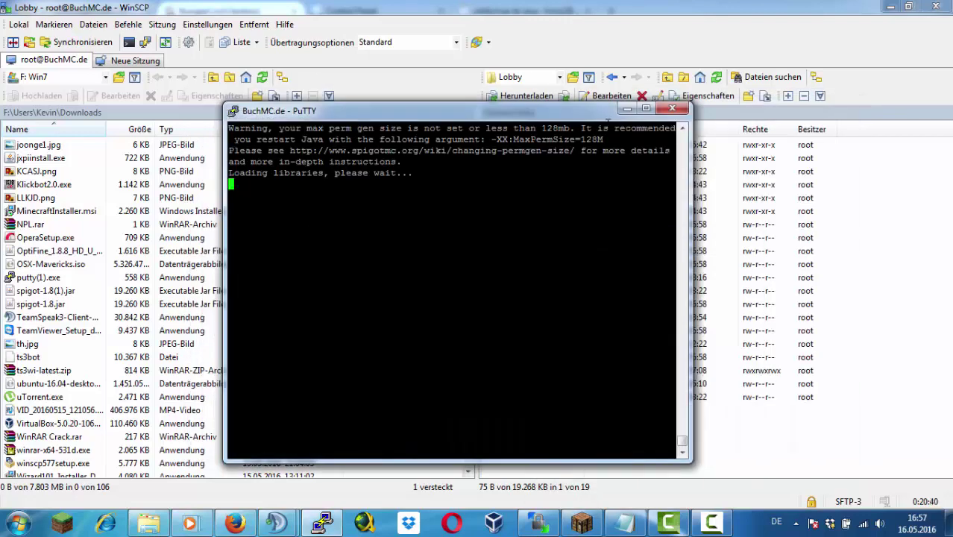
Close the old PuTTY session and refresh Minecraft's multiplayer server list
click(671, 108)
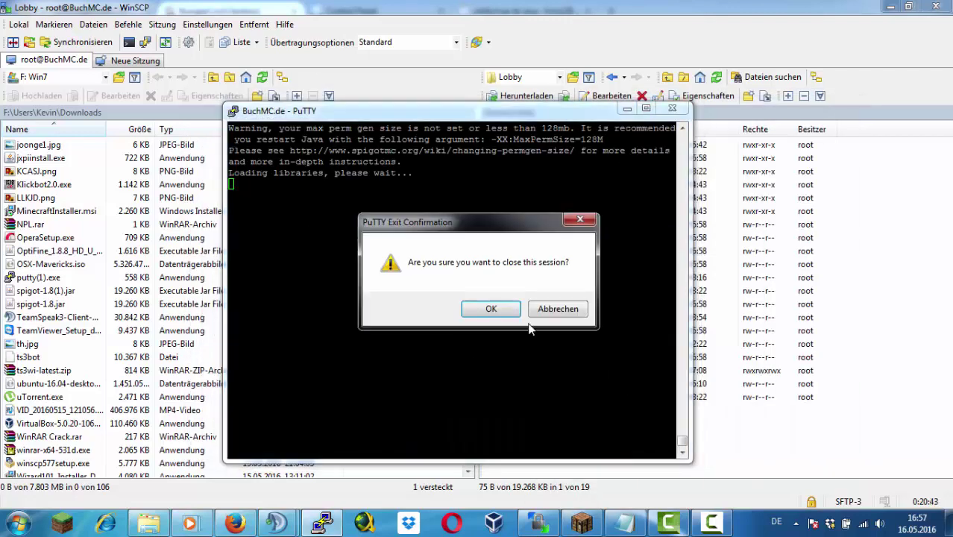
click(491, 309)
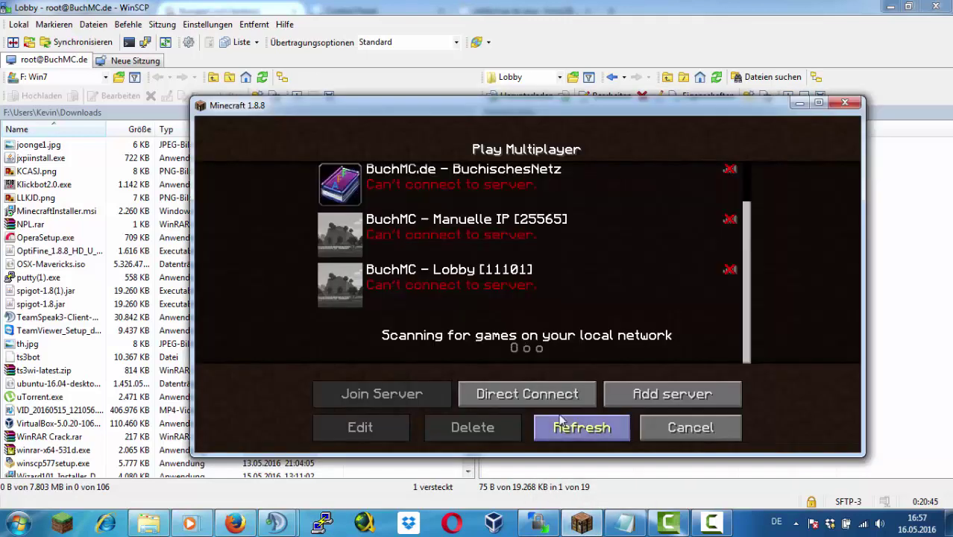
click(581, 427)
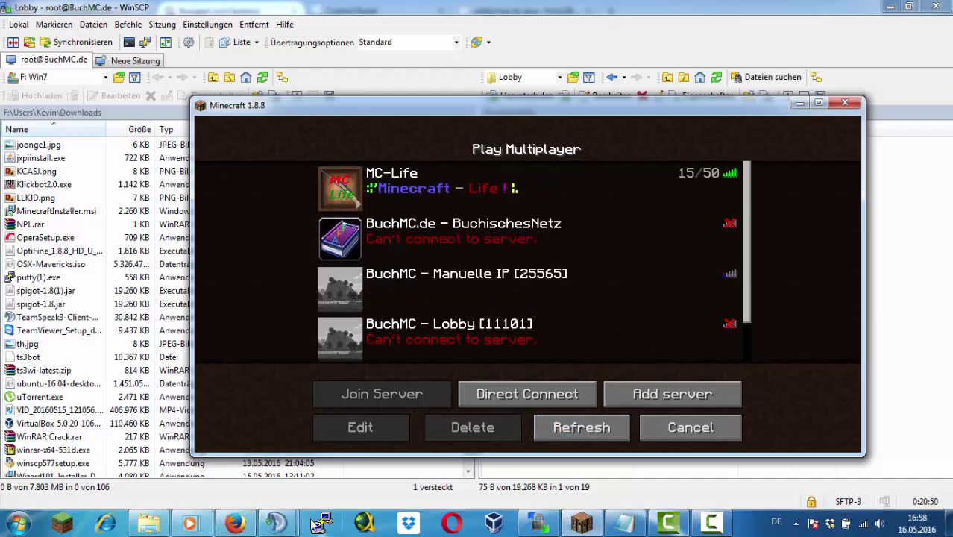
Open a new PuTTY session to BuchMC.de and log in as root
click(317, 524)
click(513, 268)
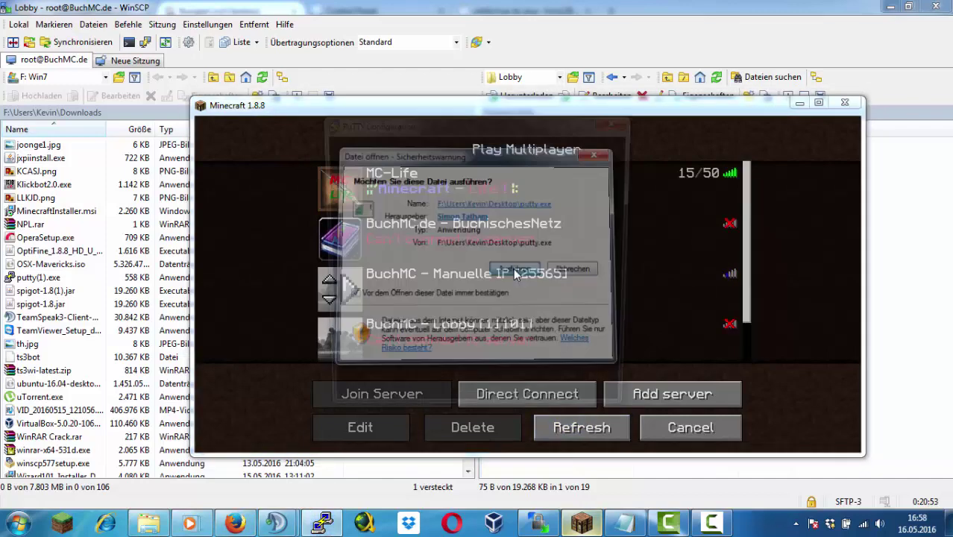
text(BuchMC.de)
key(Return)
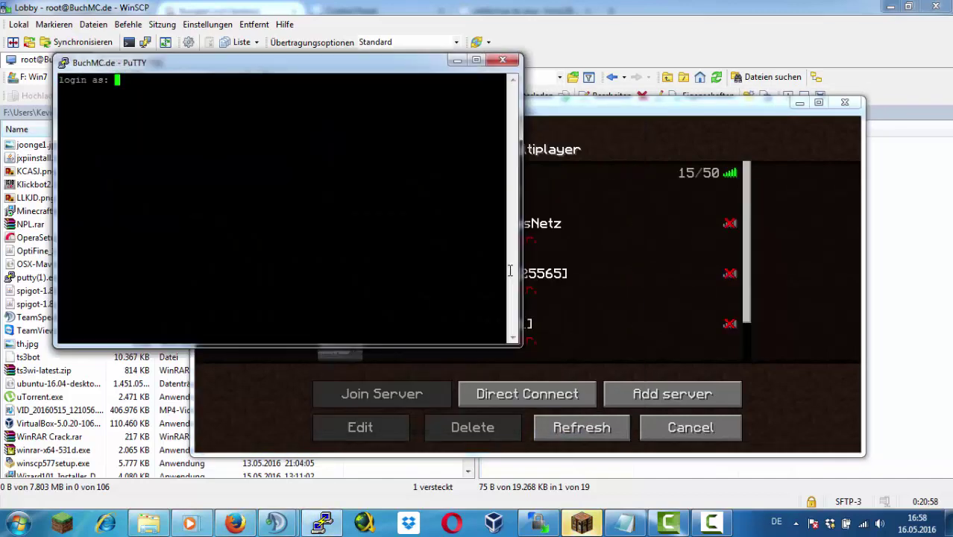
text(root)
key(Return)
key(Return)
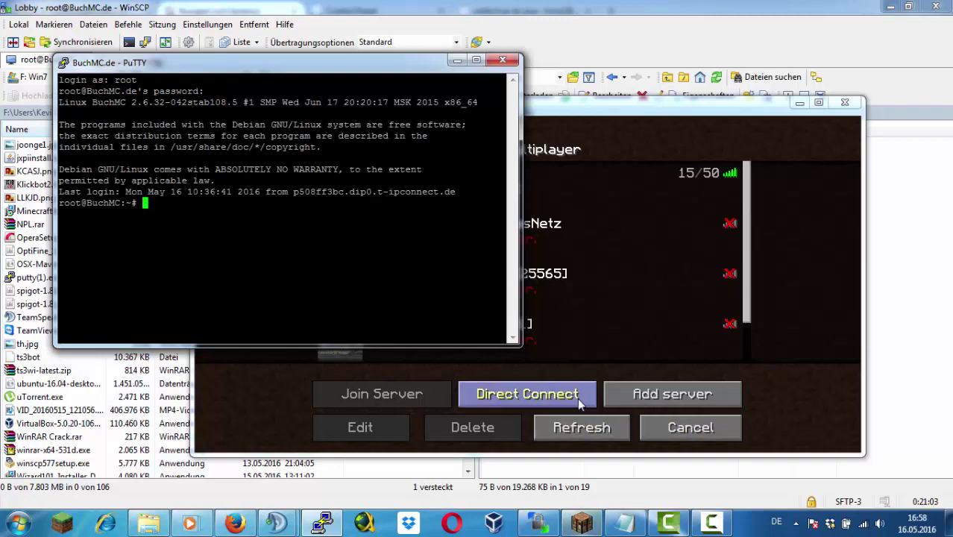
Change into /home/Bungeecord and run ./start.sh
text(cd )
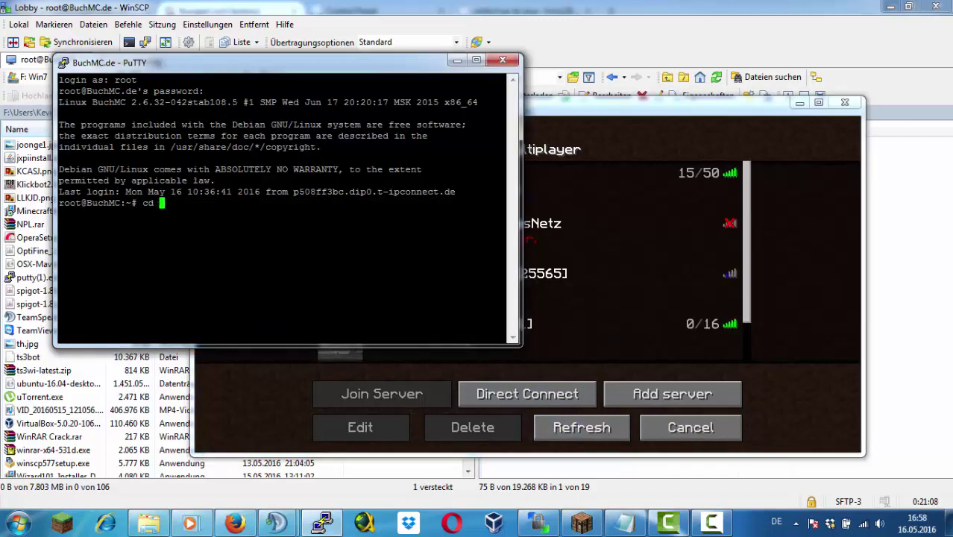
text(/home/)
key(Tab)
key(Return)
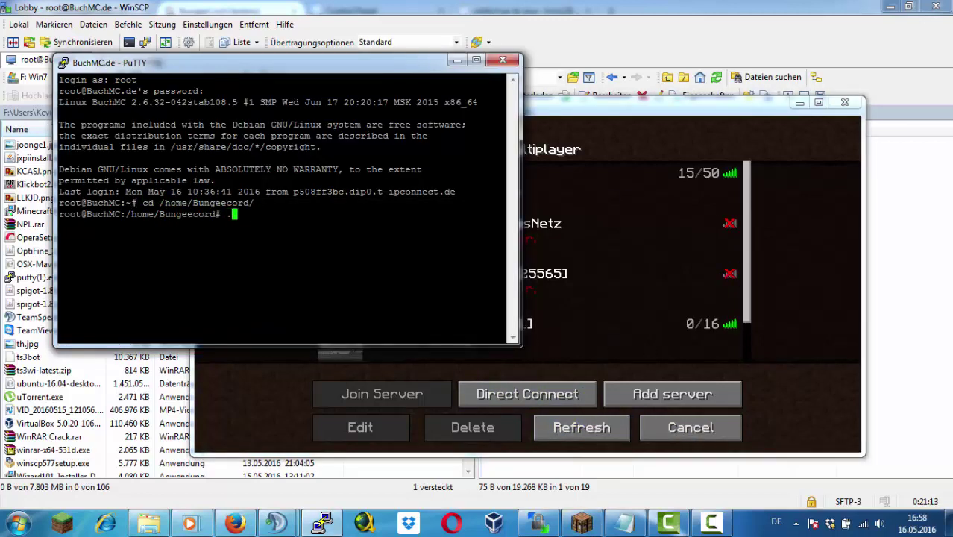
text(./start.sh)
key(Return)
key(alt+Tab)
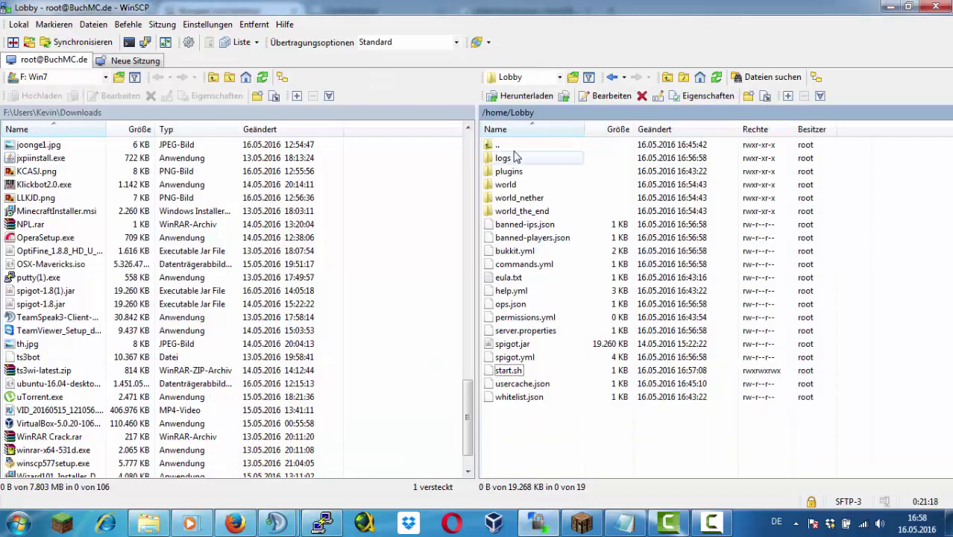
Give /home/Bungeecord/start.sh rwxrwxrwx permissions and rerun it in PuTTY
double_click(514, 146)
click(536, 158)
double_click(535, 158)
right_click(618, 230)
right_click(547, 170)
click(597, 351)
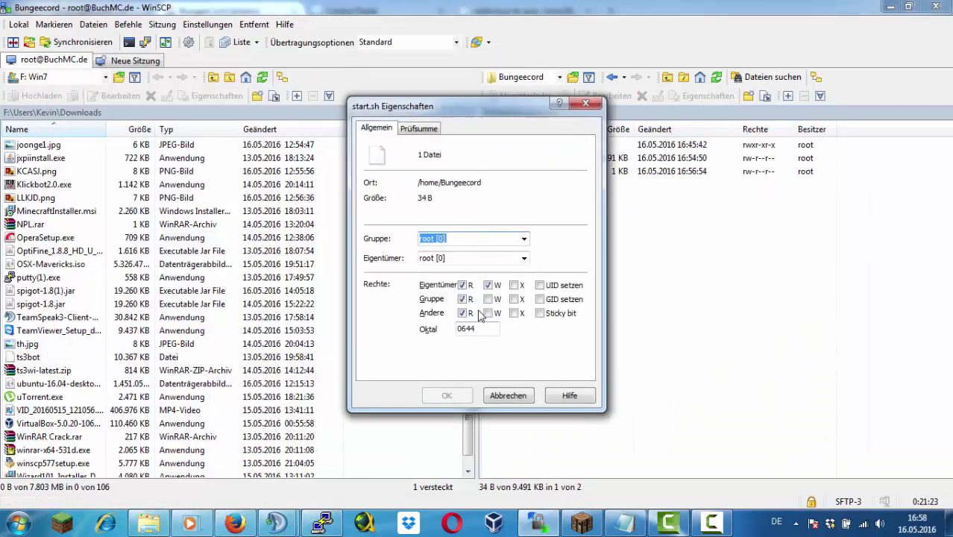
click(514, 313)
click(514, 285)
click(514, 299)
click(488, 313)
click(447, 395)
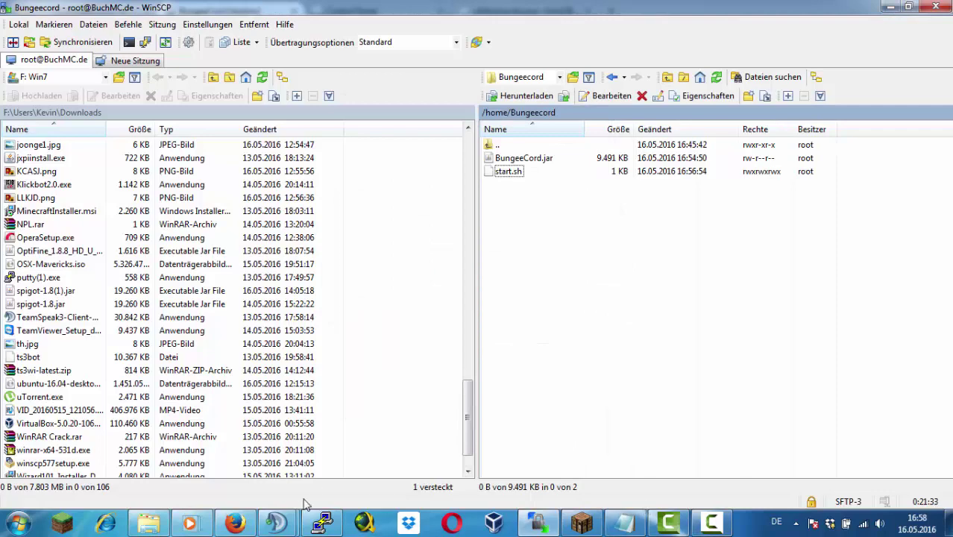
click(316, 522)
key(Up)
key(Return)
Edit start.sh to 'screen -S Bungeecord java -jar BungeeCord.jar' and save it
double_click(562, 171)
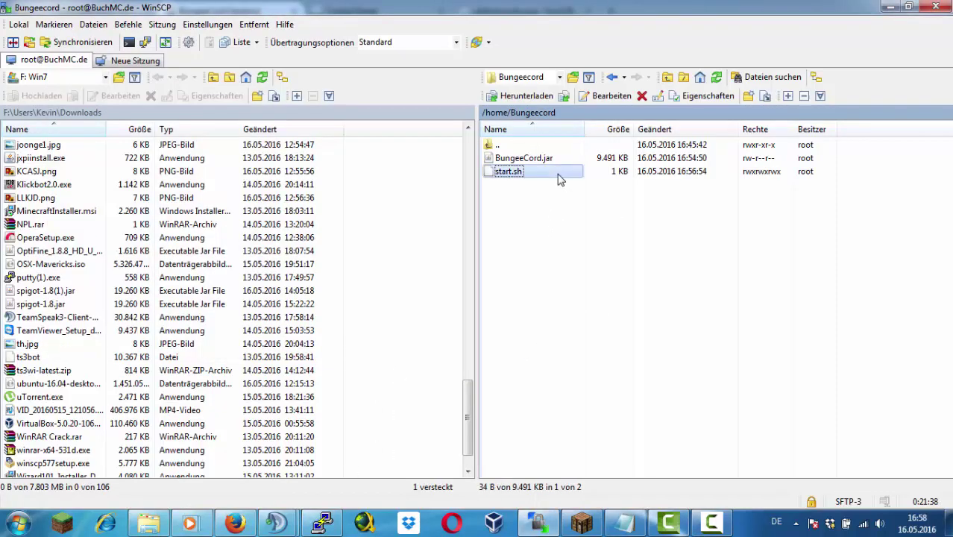
click(109, 45)
key(BackSpace)
key(BackSpace)
key(BackSpace)
key(BackSpace)
key(BackSpace)
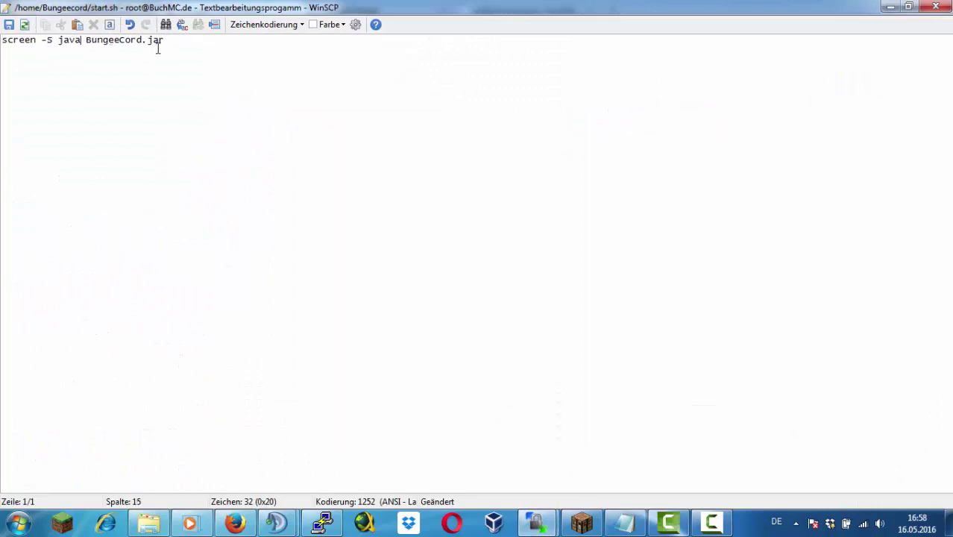
text(Bungeecord)
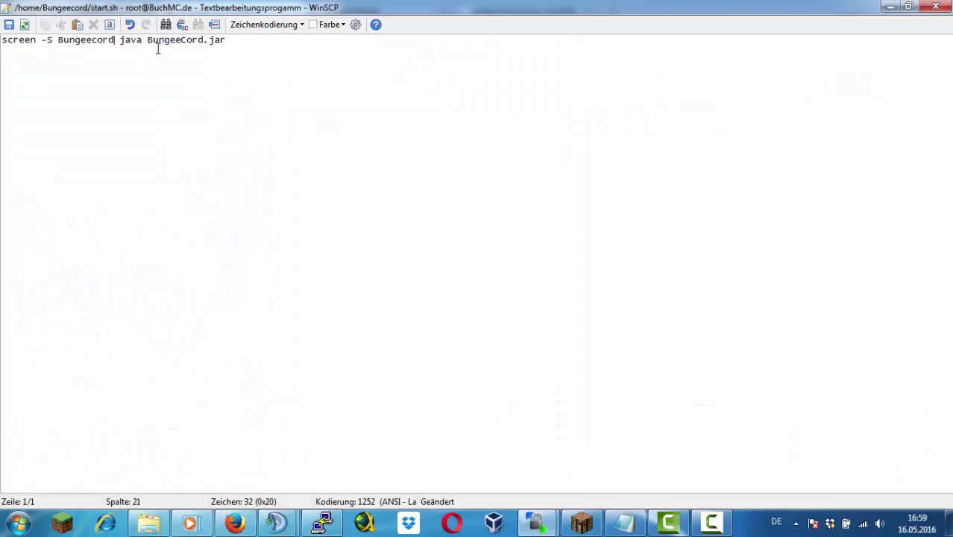
key(Right)
text(-jar)
key(BackSpace)
key(BackSpace)
key(BackSpace)
key(BackSpace)
key(BackSpace)
key(End)
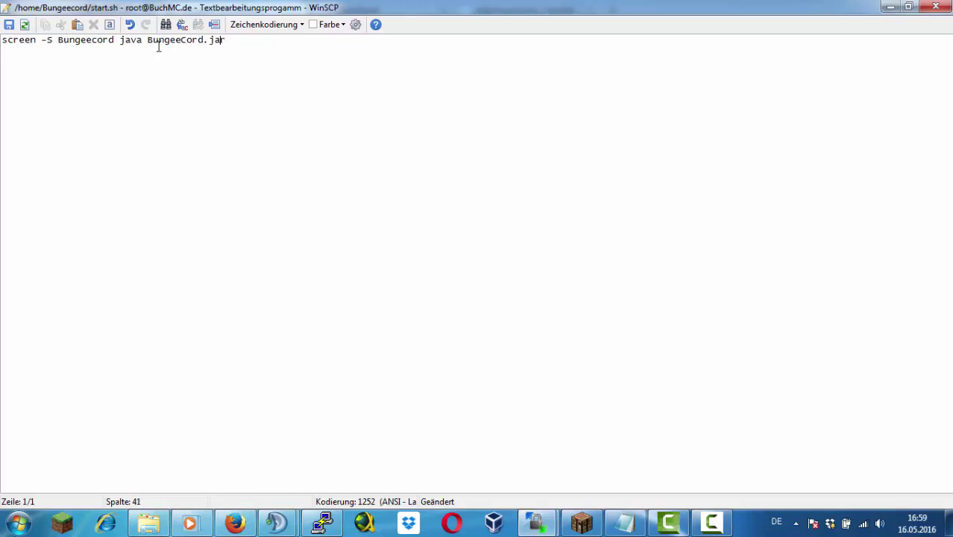
click(139, 41)
text(-jar)
key(ctrl+s)
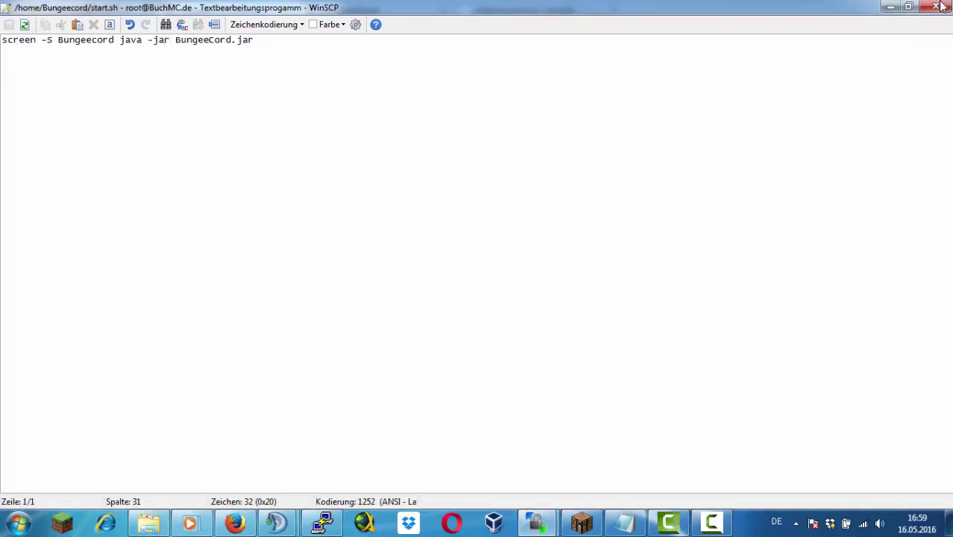
click(935, 7)
Launch BungeeCord from PuTTY, refresh the remote listing, and open config.yml
click(322, 522)
key(Up)
key(Return)
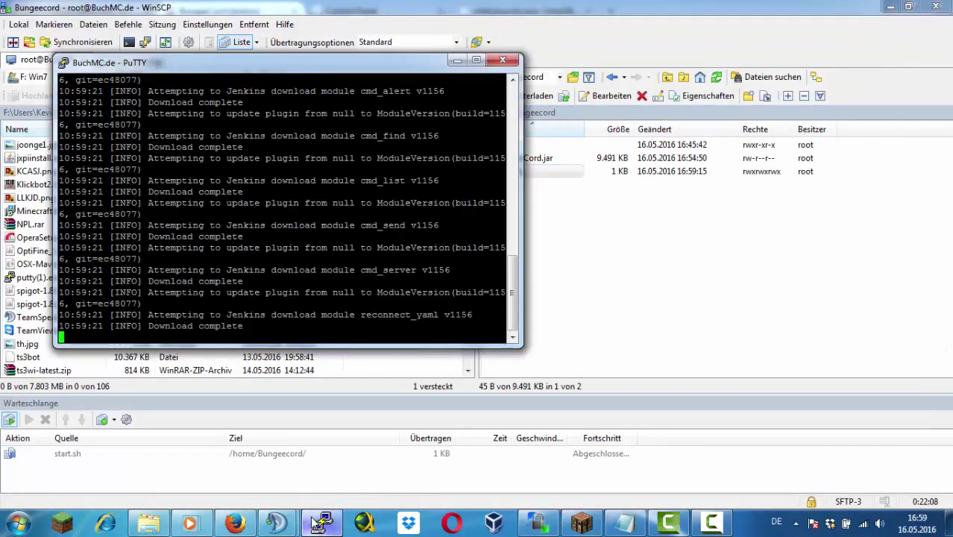
click(322, 522)
right_click(590, 275)
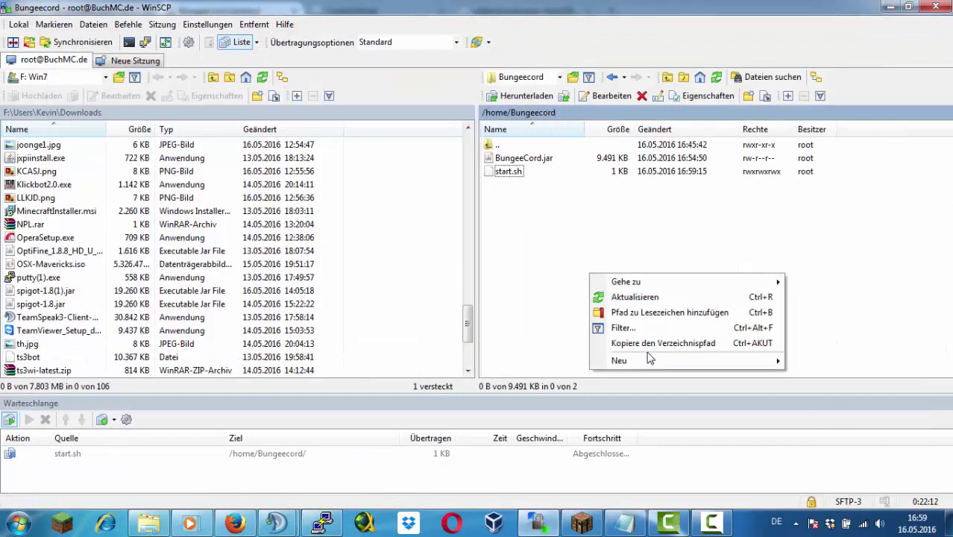
click(634, 297)
double_click(522, 197)
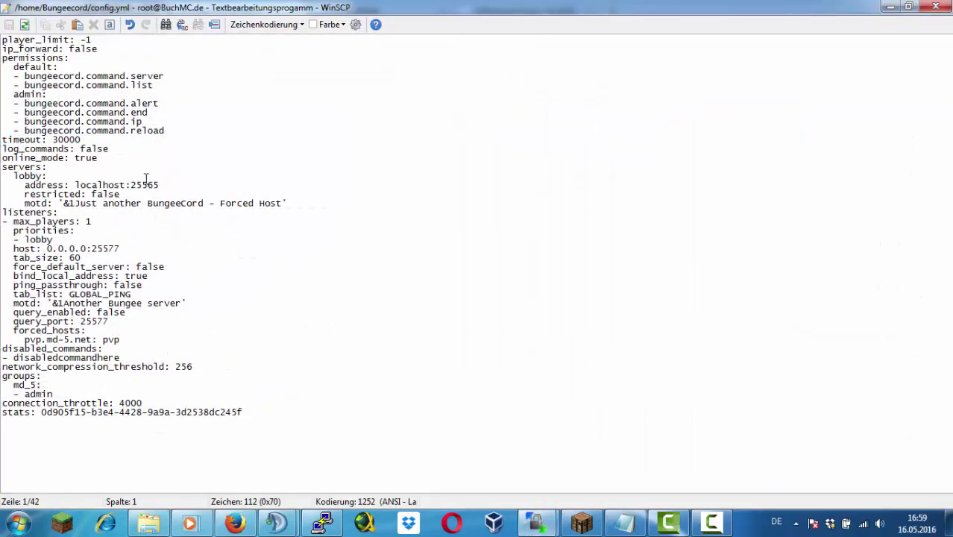
Point the config.yml lobby to localhost:11101 and reuse the lobby motd for the listener
click(176, 184)
key(BackSpace)
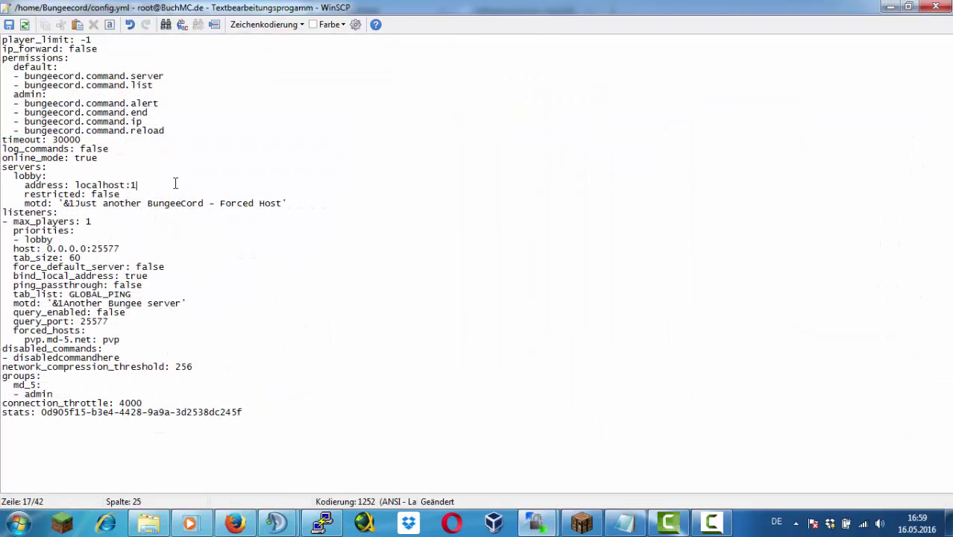
key(Down)
key(Right)
key(Right)
key(Right)
key(Right)
key(Right)
key(Right)
key(Right)
key(Right)
key(Right)
key(Right)
key(Right)
key(Right)
key(Right)
key(Right)
key(Right)
key(Right)
key(Right)
key(Right)
key(Right)
key(Right)
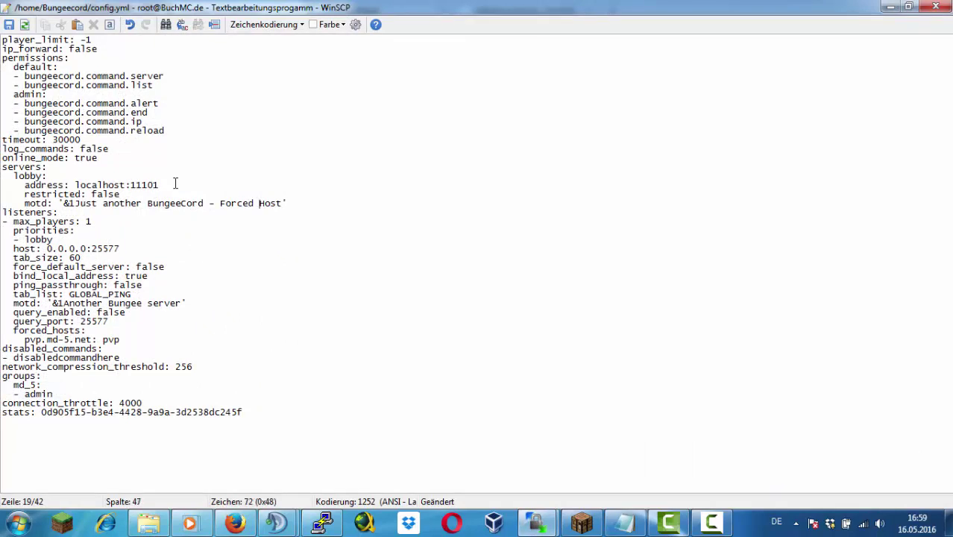
key(BackSpace)
key(BackSpace)
key(BackSpace)
key(BackSpace)
key(BackSpace)
key(BackSpace)
key(BackSpace)
key(BackSpace)
key(BackSpace)
key(BackSpace)
key(BackSpace)
key(BackSpace)
key(BackSpace)
key(BackSpace)
key(BackSpace)
key(BackSpace)
key(BackSpace)
key(BackSpace)
key(BackSpace)
key(BackSpace)
key(BackSpace)
key(BackSpace)
key(BackSpace)
key(BackSpace)
key(BackSpace)
key(BackSpace)
key(BackSpace)
key(BackSpace)
key(BackSpace)
key(BackSpace)
key(BackSpace)
key(BackSpace)
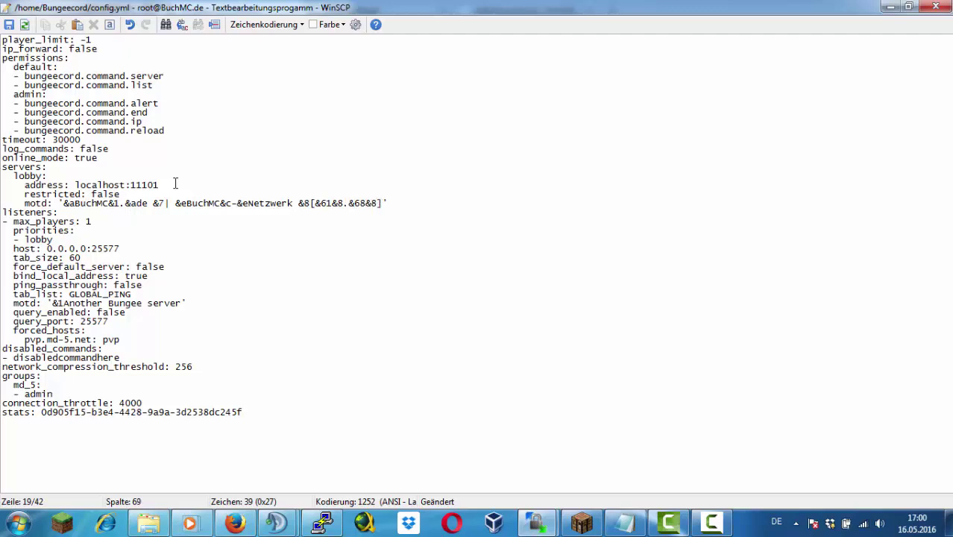
click(134, 248)
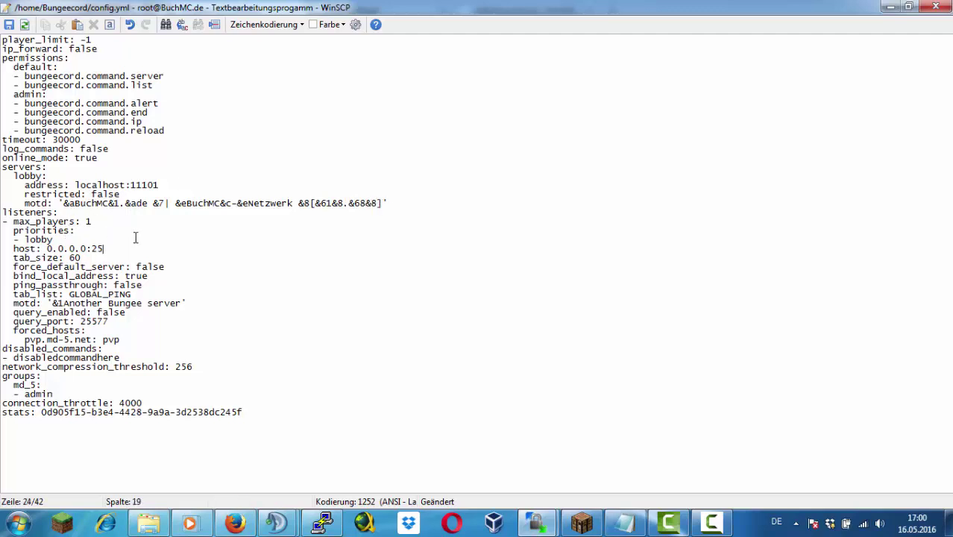
drag(180, 303, 51, 303)
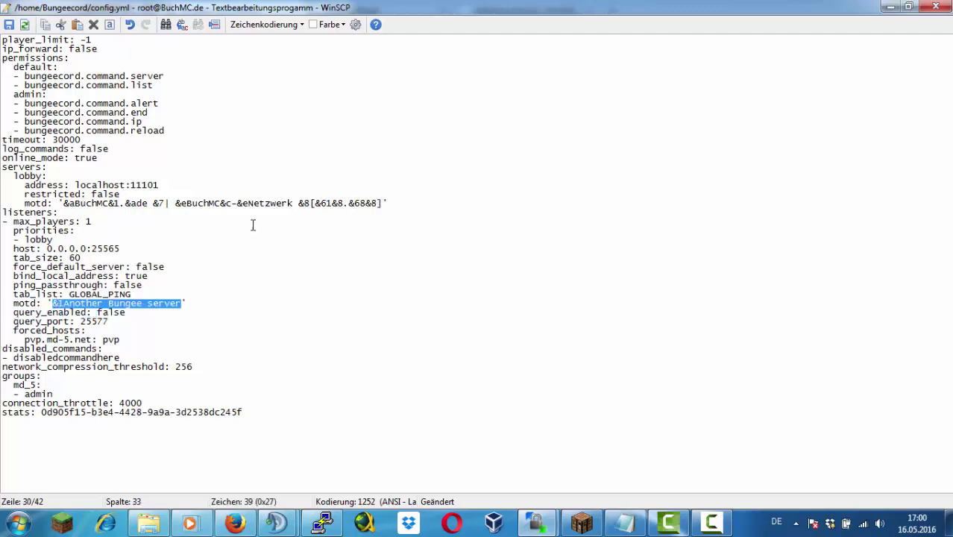
key(BackSpace)
drag(379, 205, 65, 205)
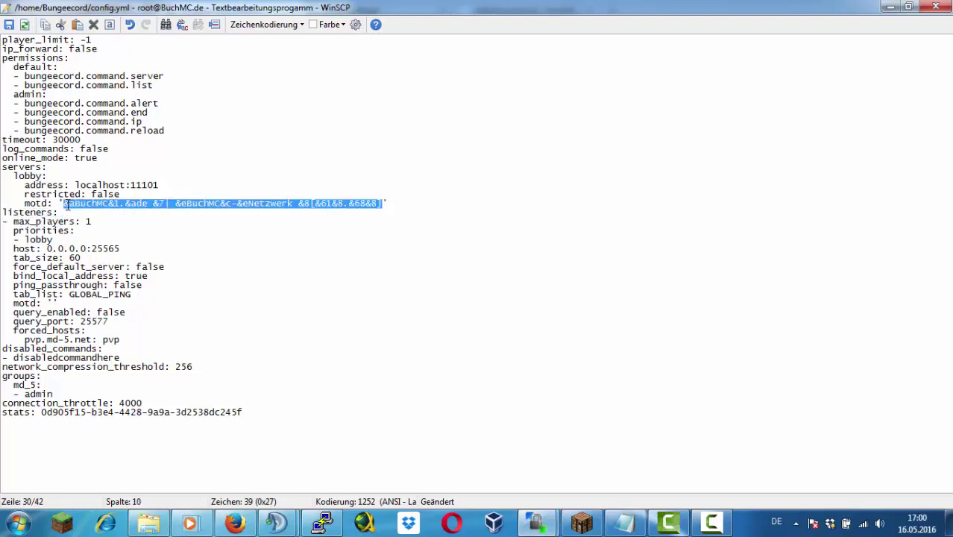
key(ctrl+c)
click(53, 303)
key(ctrl+v)
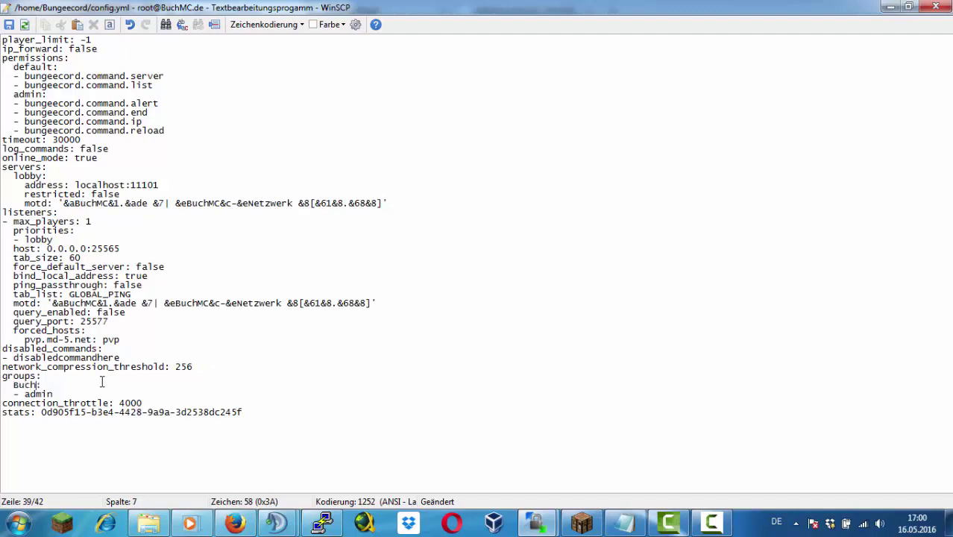
click(9, 23)
Set ip_forward to true and max_players to 32, then save config.yml
drag(97, 48, 68, 48)
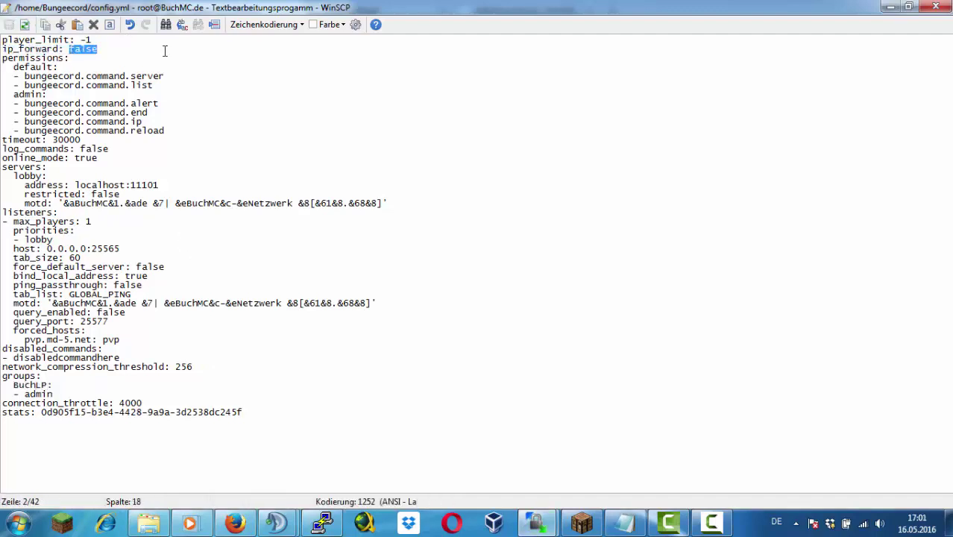
text(true)
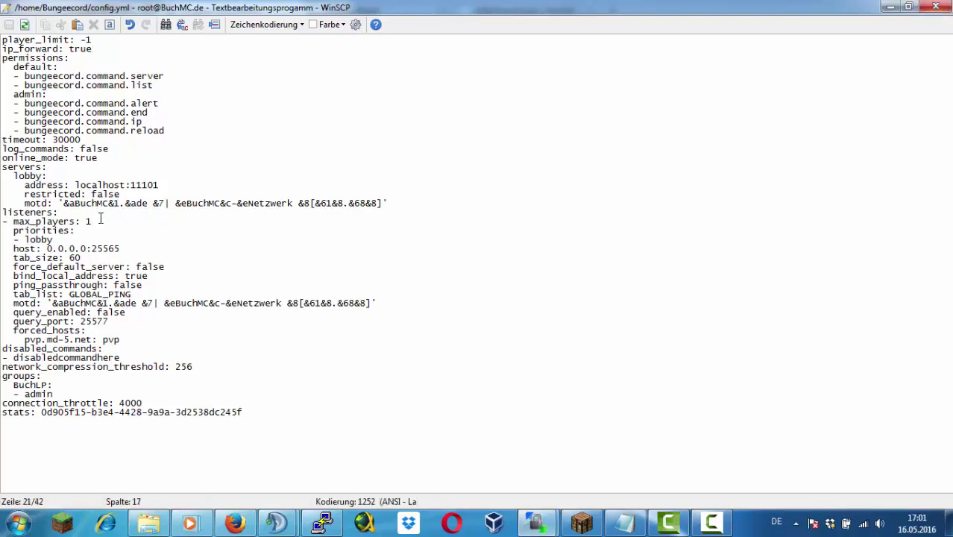
key(BackSpace)
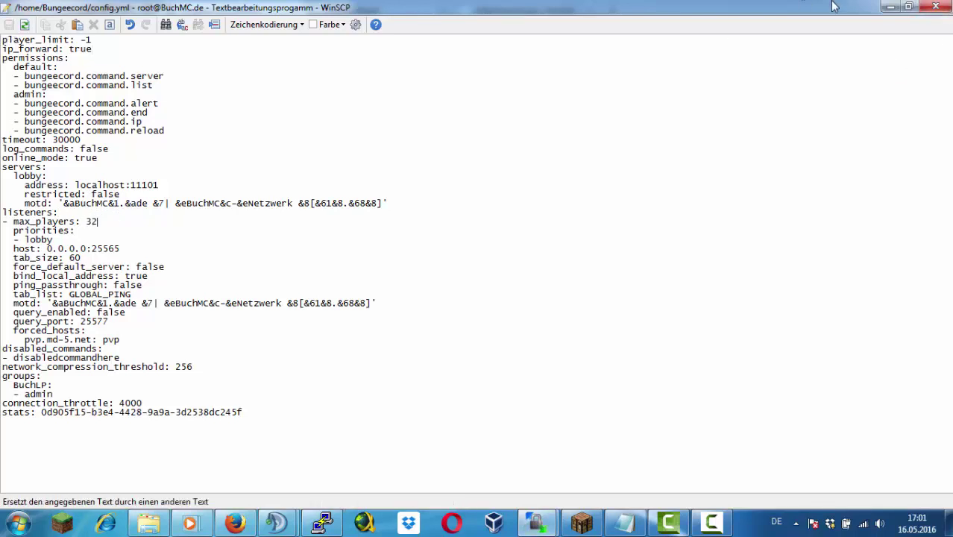
click(9, 24)
key(Escape)
Set bungeecord: true in the Lobby's spigot.yml and save it
key(alt+Left)
scroll(512, 210, down, 1)
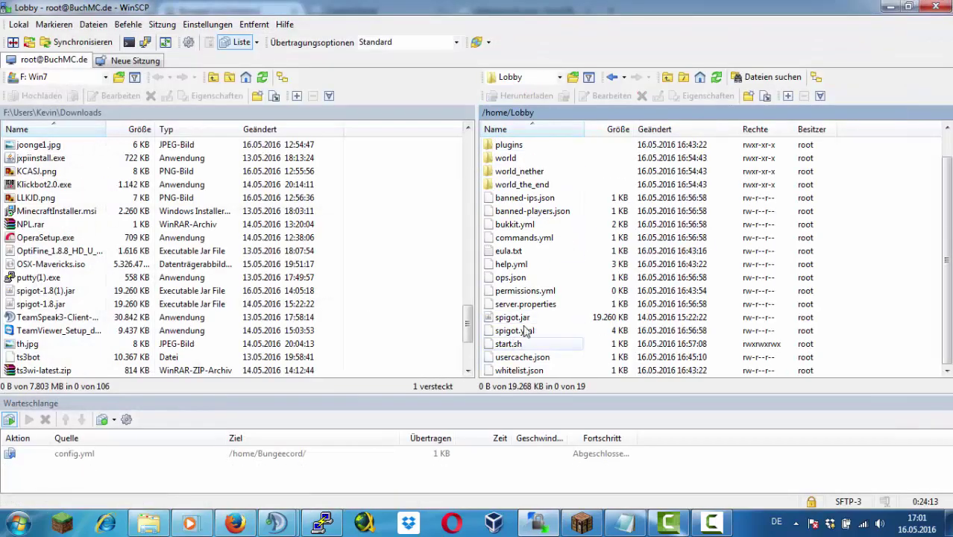
double_click(507, 330)
scroll(240, 311, down, 1)
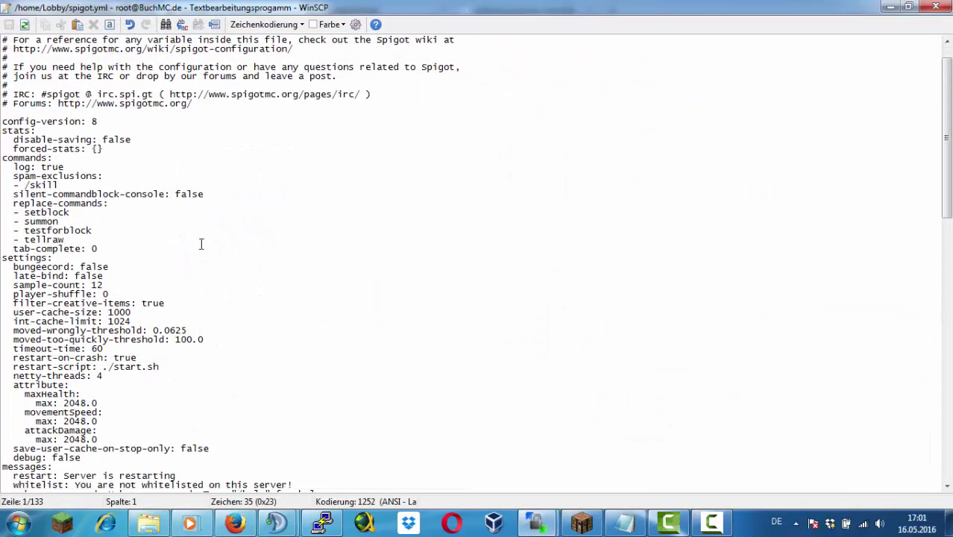
drag(109, 267, 81, 267)
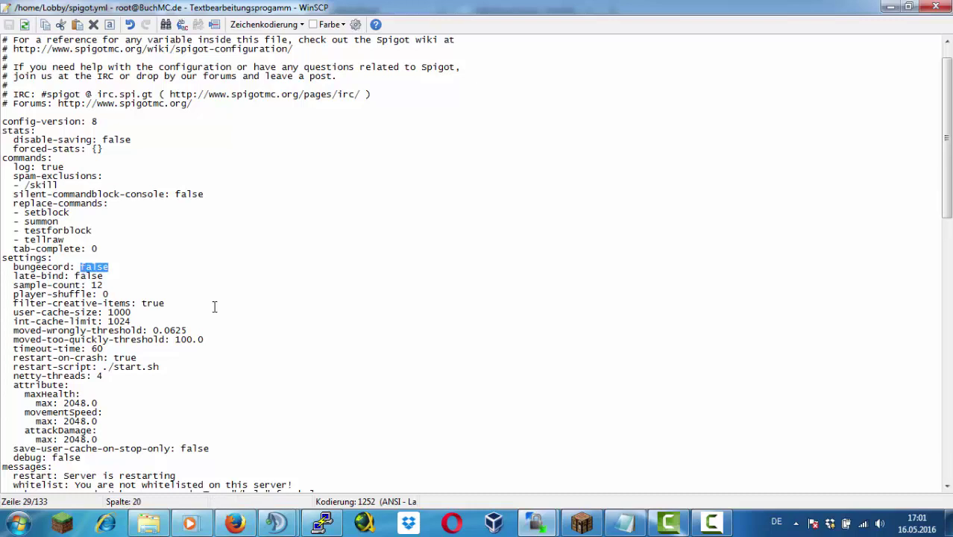
text(true)
click(9, 23)
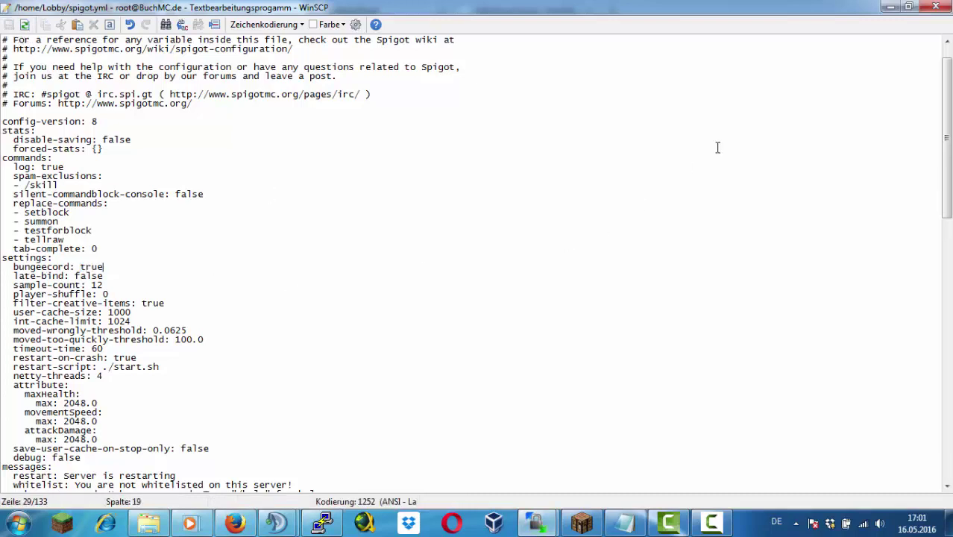
click(918, 9)
click(641, 134)
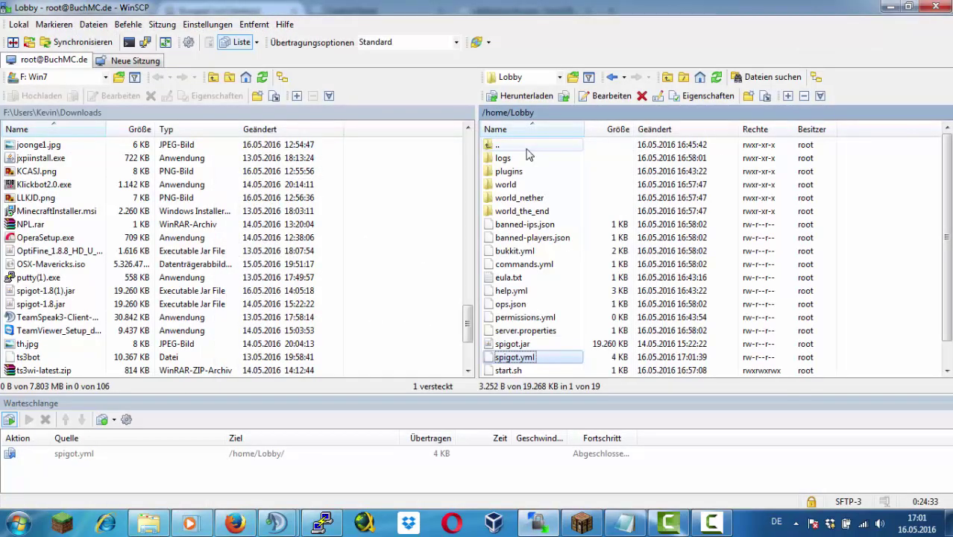
double_click(527, 146)
Restart the proxy with 'end' and ./start.sh, then refresh Minecraft's multiplayer list
click(582, 522)
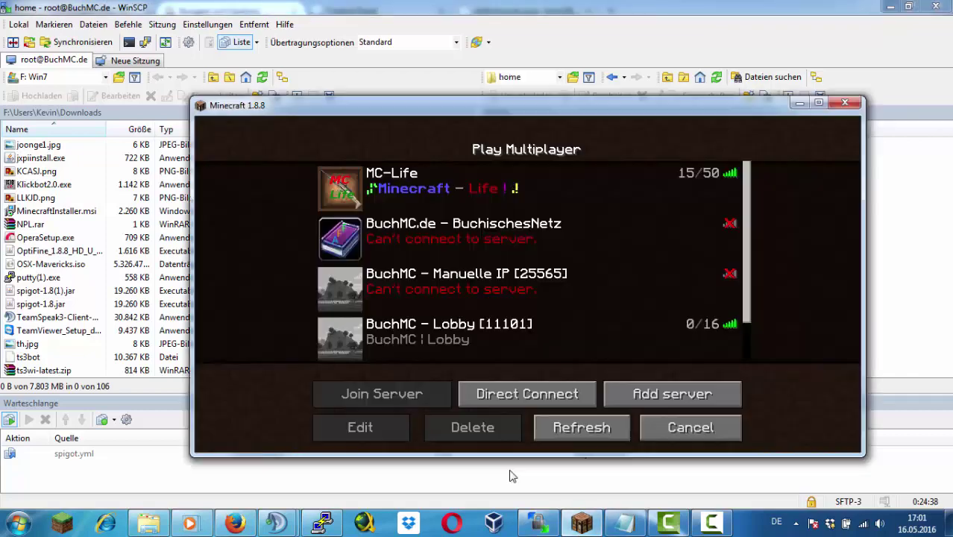
scroll(640, 220, down, 1)
click(322, 522)
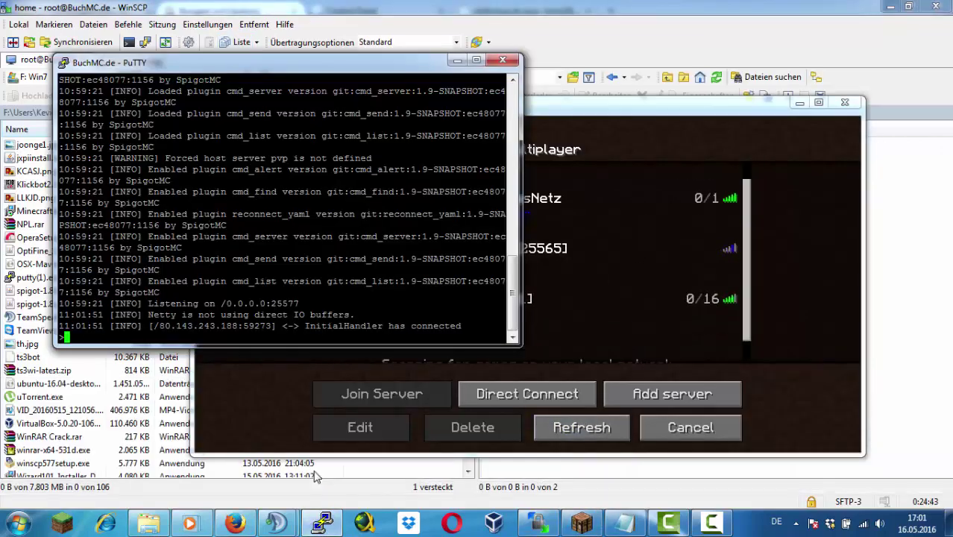
text(end)
key(Return)
text(./start.sh)
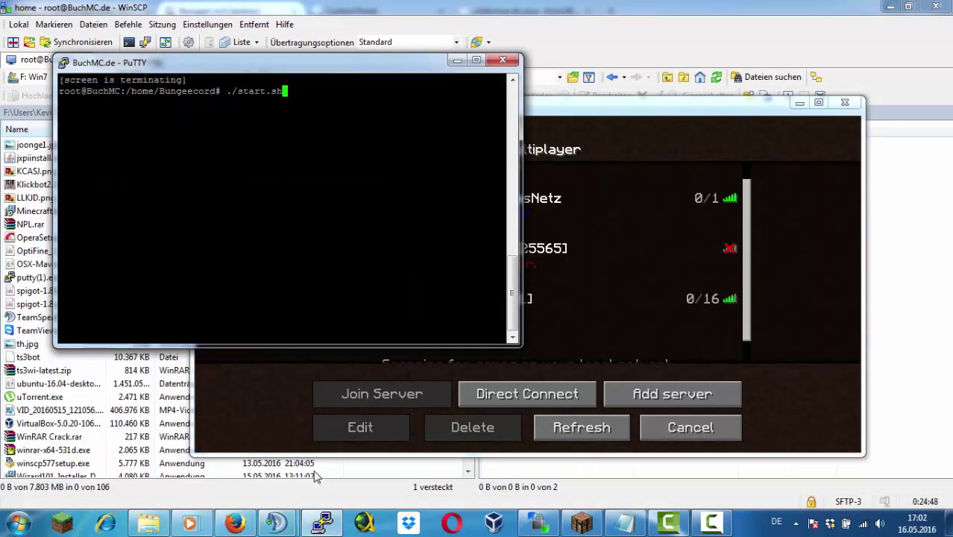
key(Return)
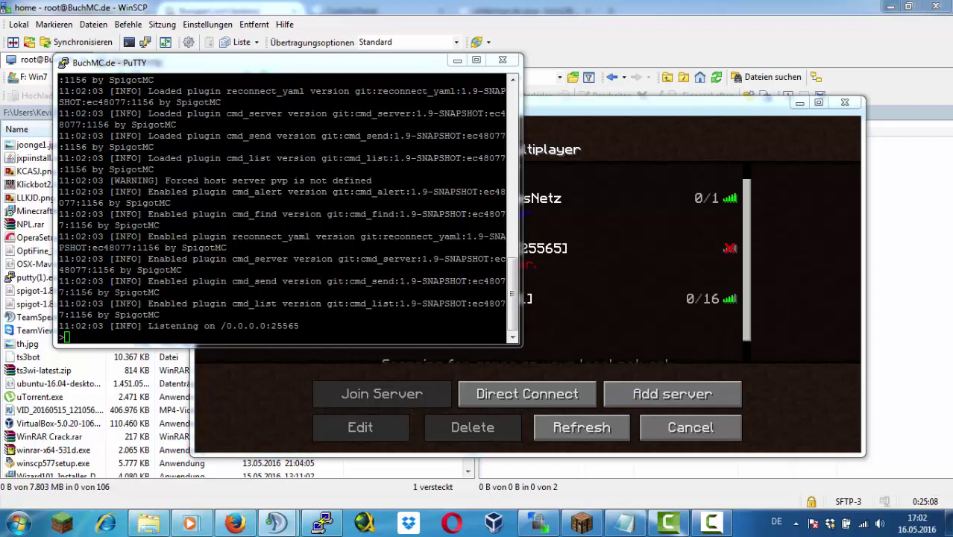
click(321, 523)
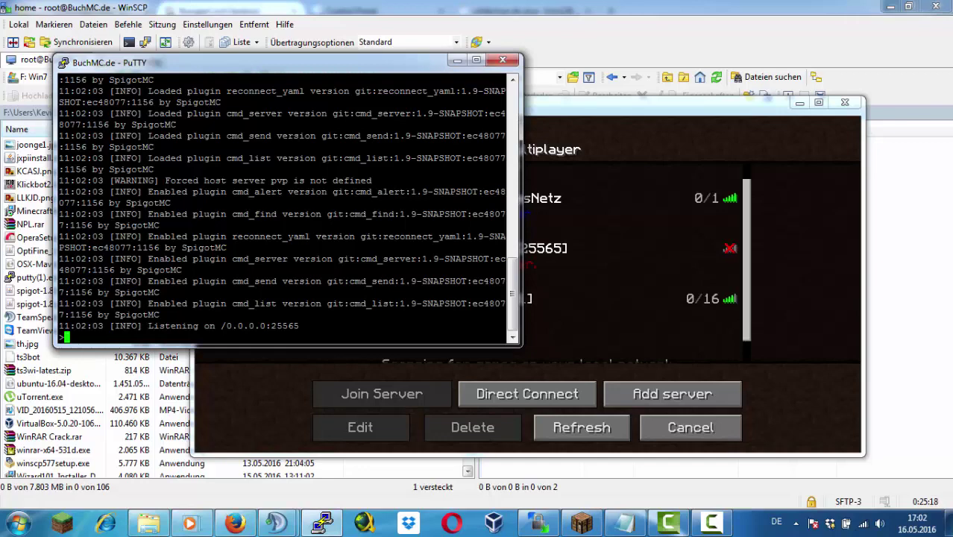
click(582, 427)
Join the 'BuchMC - Manuelle IP [25565]' server and arrange the console and game windows
click(582, 428)
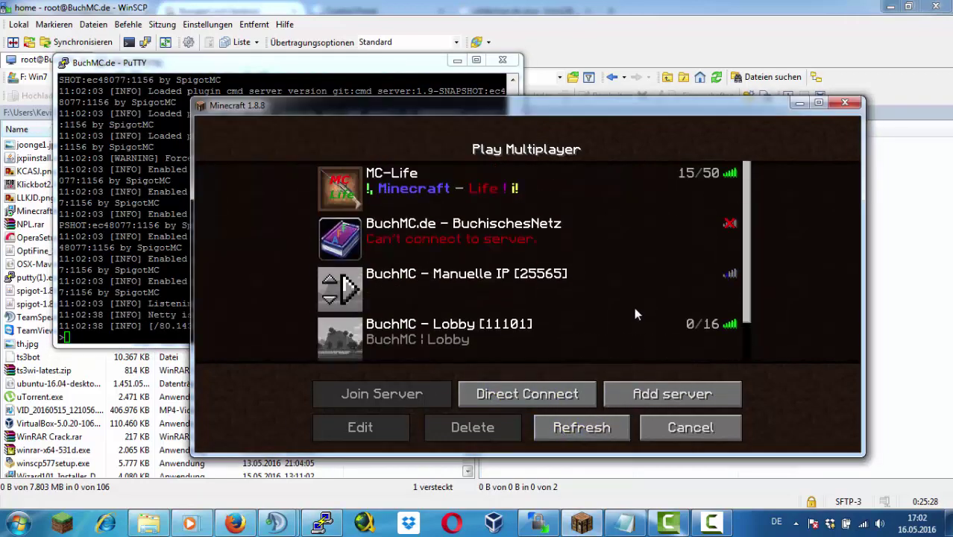
scroll(635, 310, down, 1)
scroll(636, 313, up, 1)
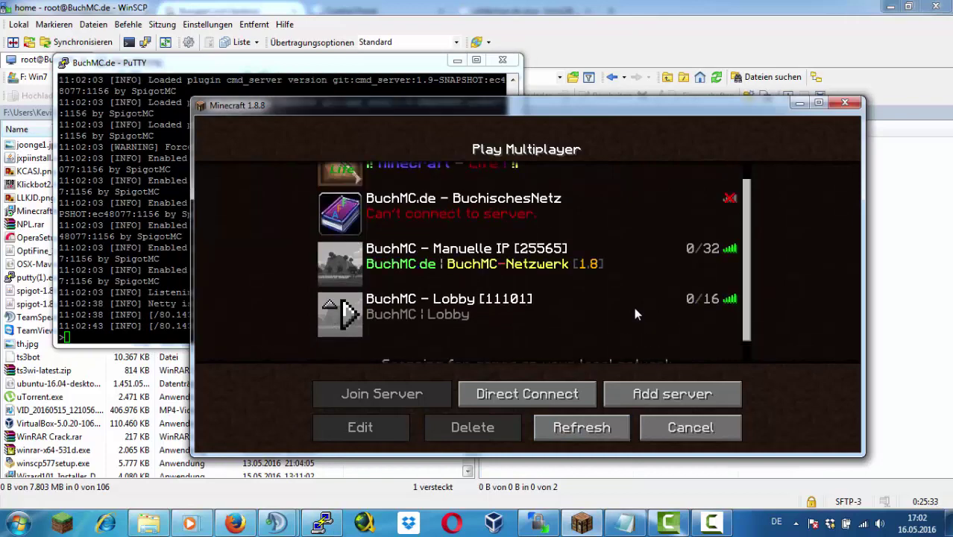
click(623, 255)
click(412, 395)
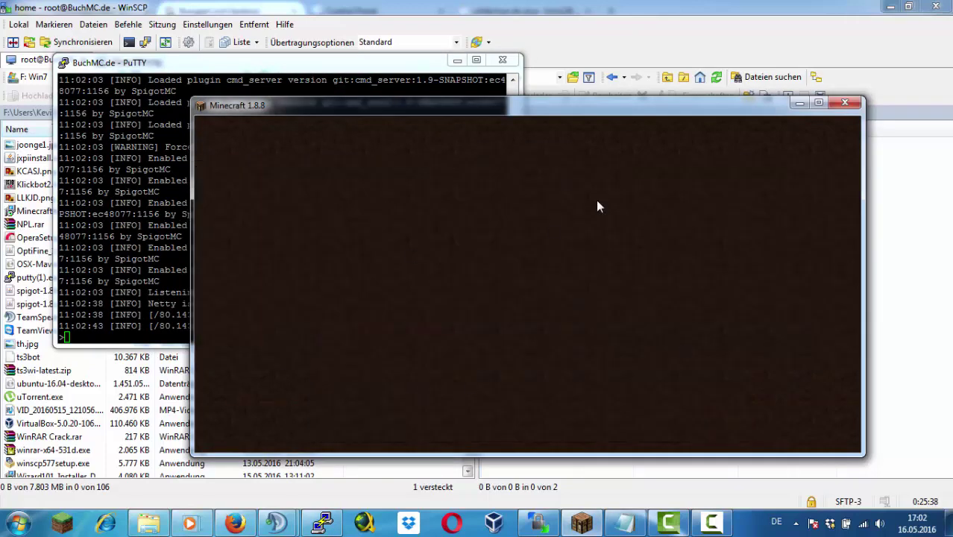
key(alt+Tab)
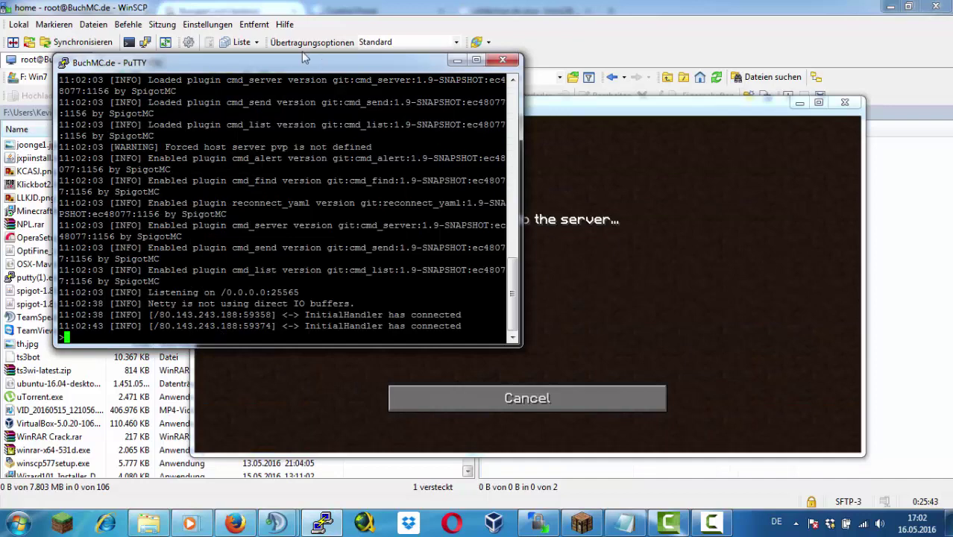
drag(303, 60, 264, 19)
drag(671, 102, 725, 118)
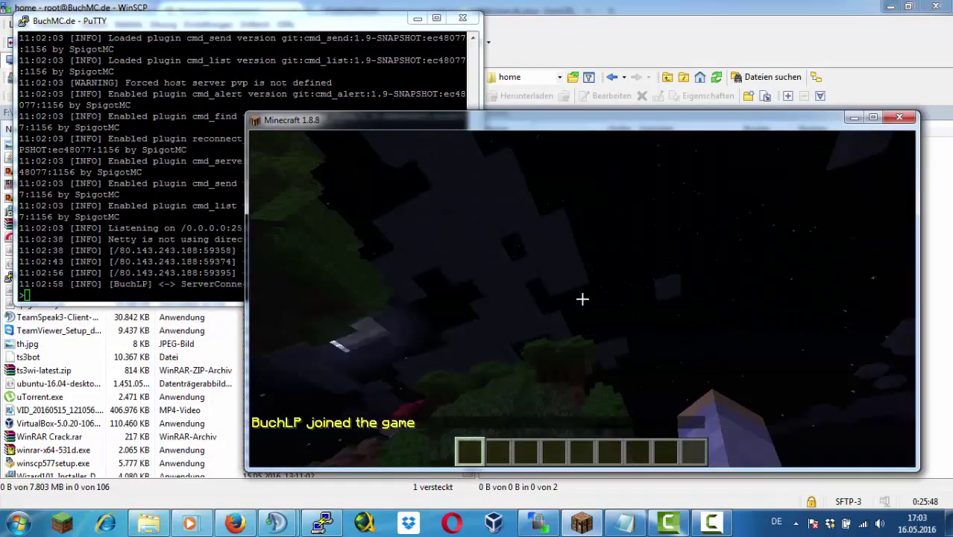
Run /server and /server lobby in chat to reach the lobby, then minimize Minecraft
text(/server)
key(Return)
text(t)
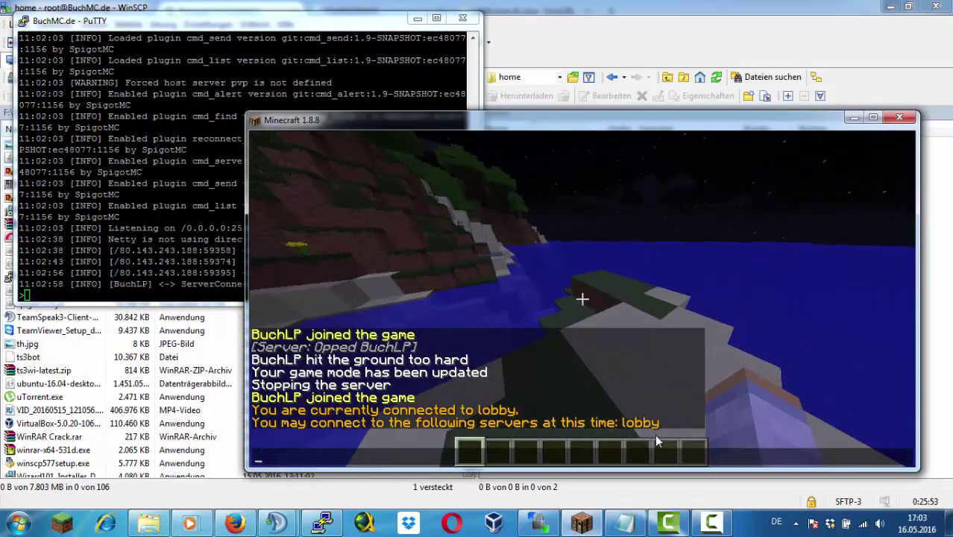
text(/server lobby)
key(Return)
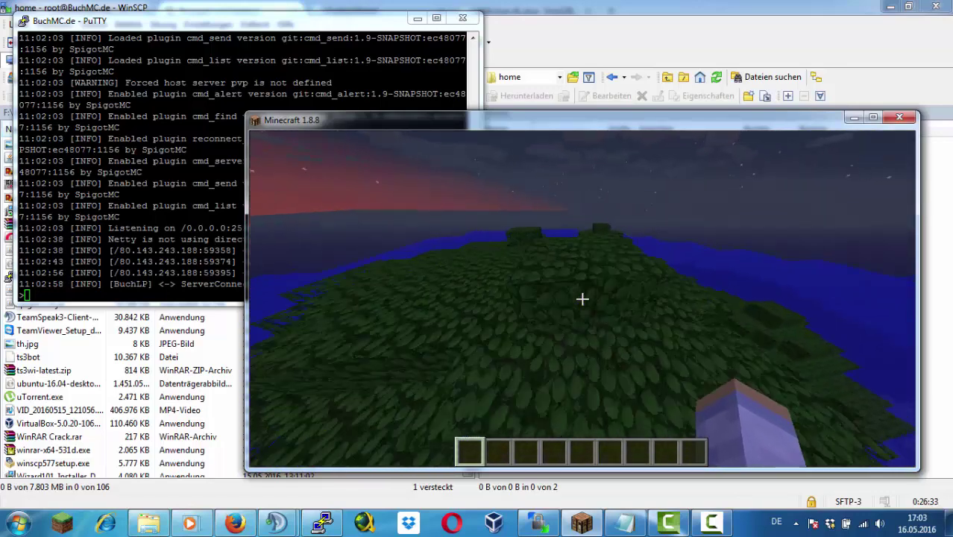
key(e)
click(854, 117)
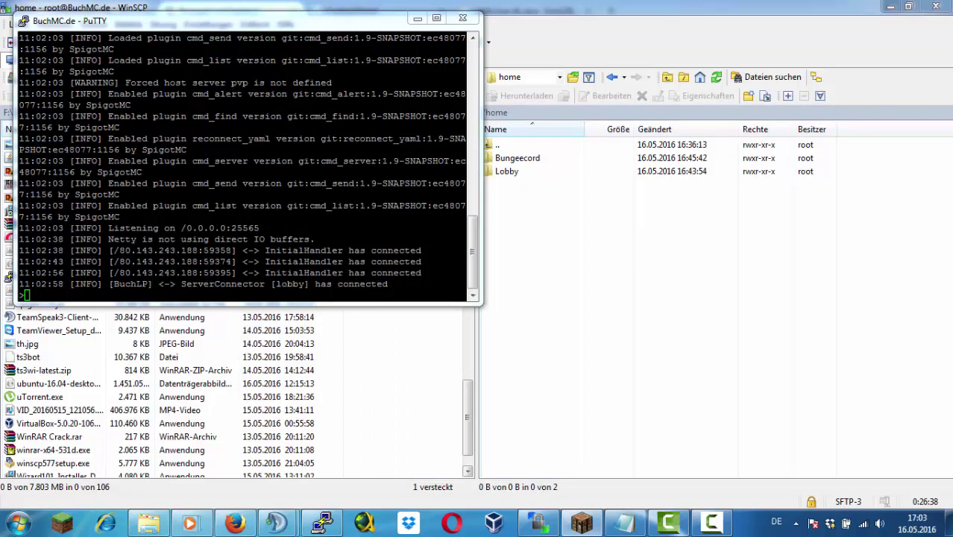
Create a new SG folder under /home in WinSCP's remote pane
click(532, 160)
right_click(536, 251)
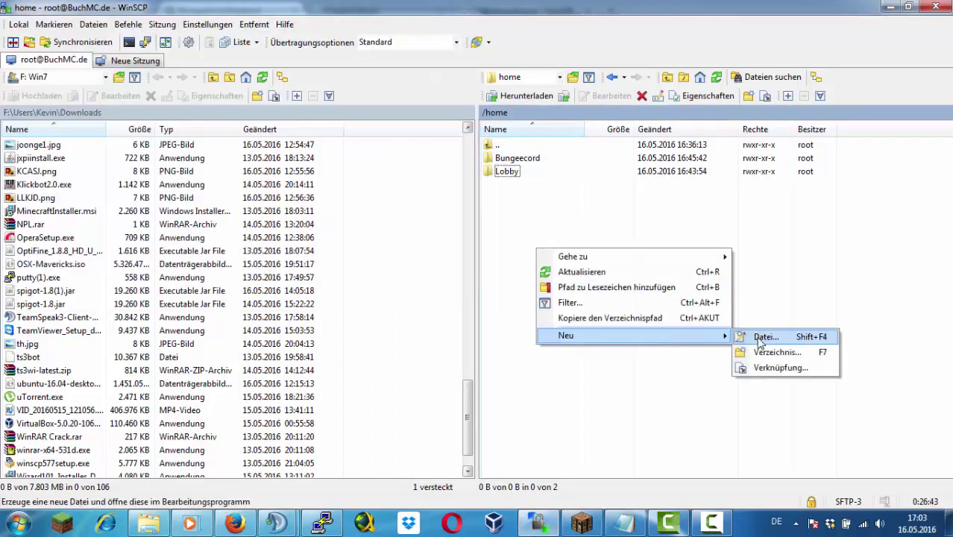
click(753, 349)
text(SG)
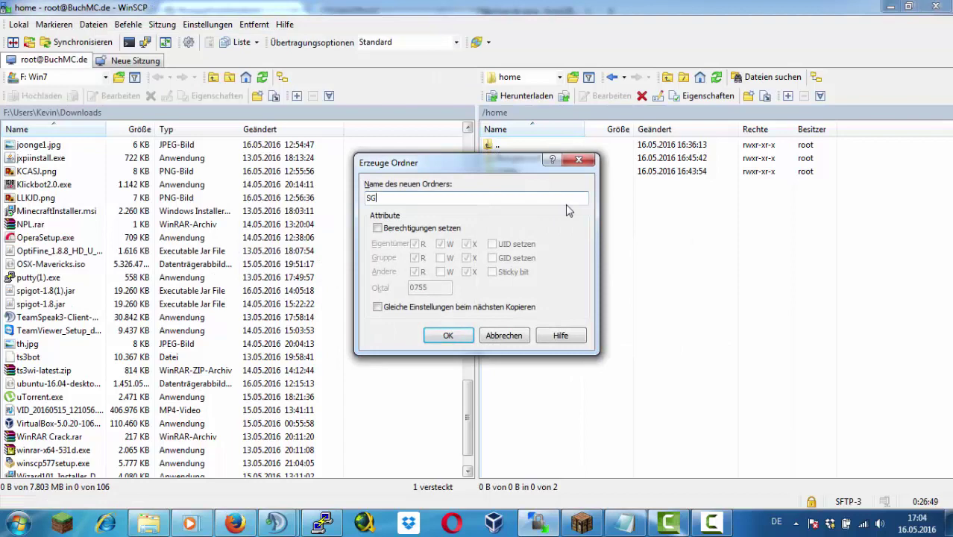
key(Return)
Browse from the new SG folder back through /home into the Lobby folder
double_click(534, 187)
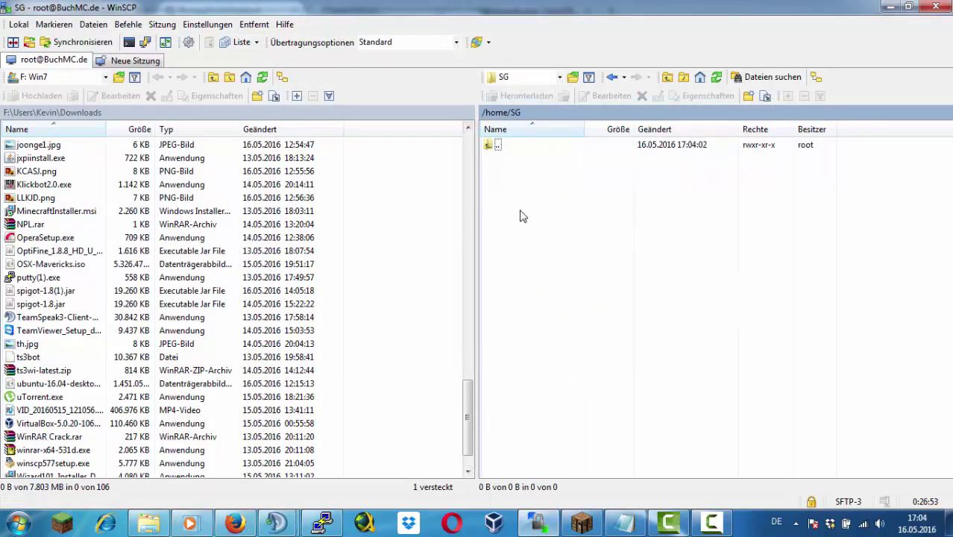
key(BackSpace)
key(Return)
key(BackSpace)
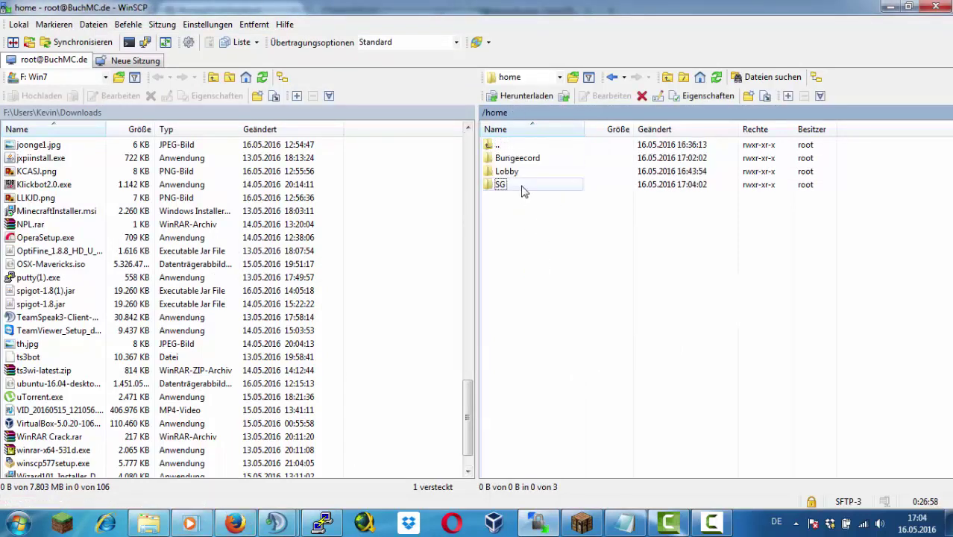
key(Up)
key(Return)
key(BackSpace)
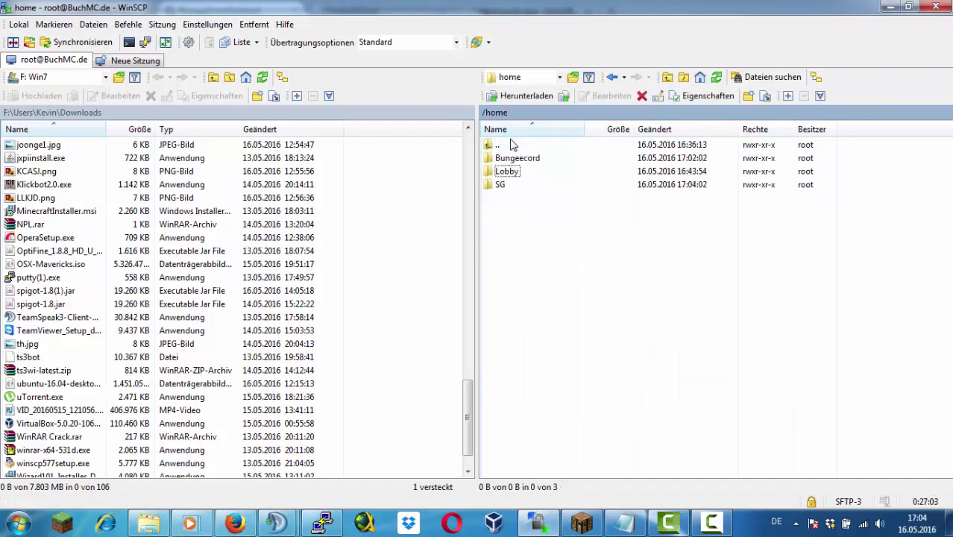
double_click(512, 158)
key(BackSpace)
double_click(510, 171)
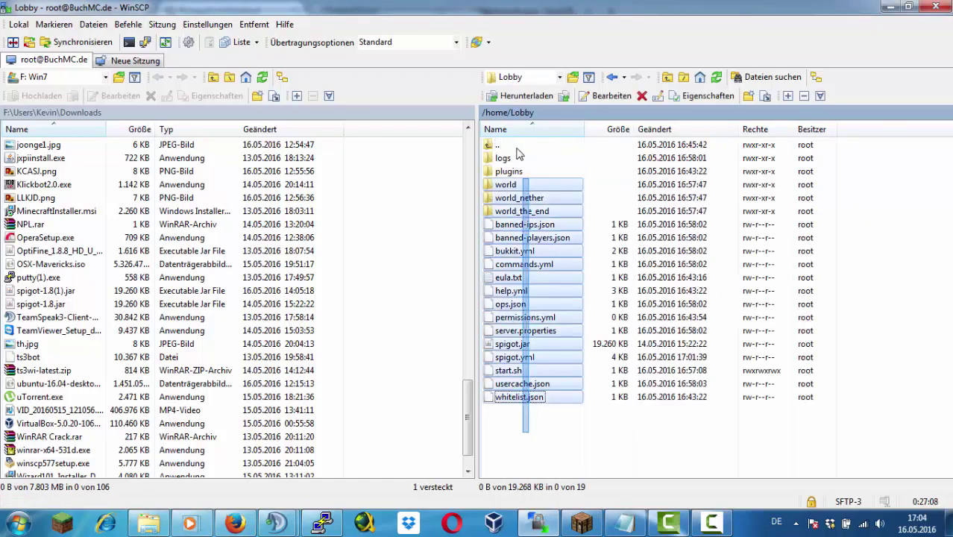
Download start.sh, spigot.jar, server.properties and eula.txt from Lobby to local Downloads
ctrl+click(514, 371)
ctrl+click(518, 344)
ctrl+click(544, 331)
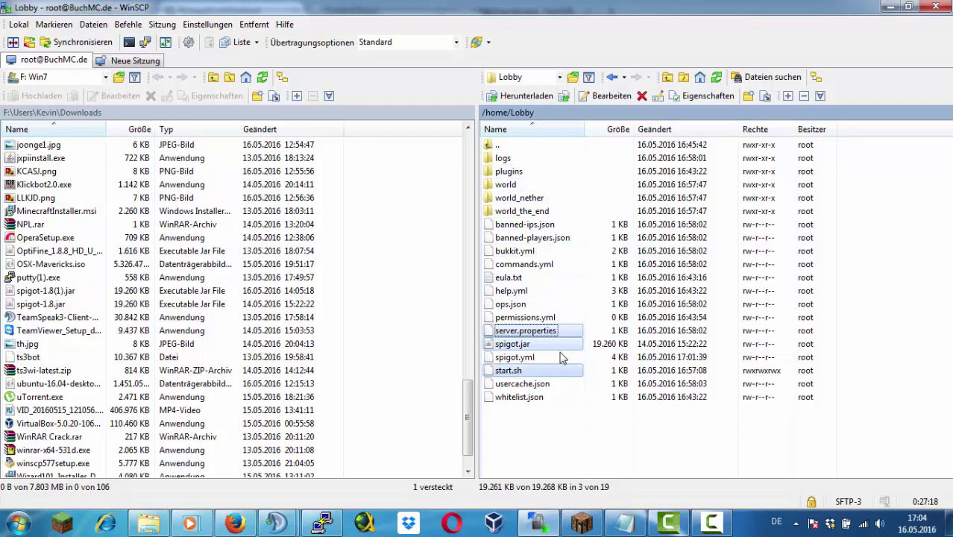
ctrl+click(532, 279)
right_click(544, 279)
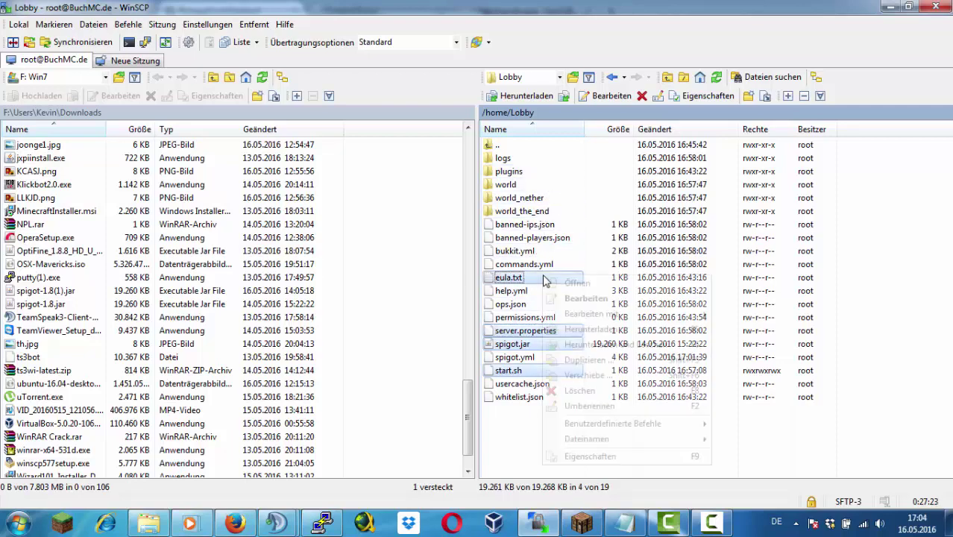
click(623, 334)
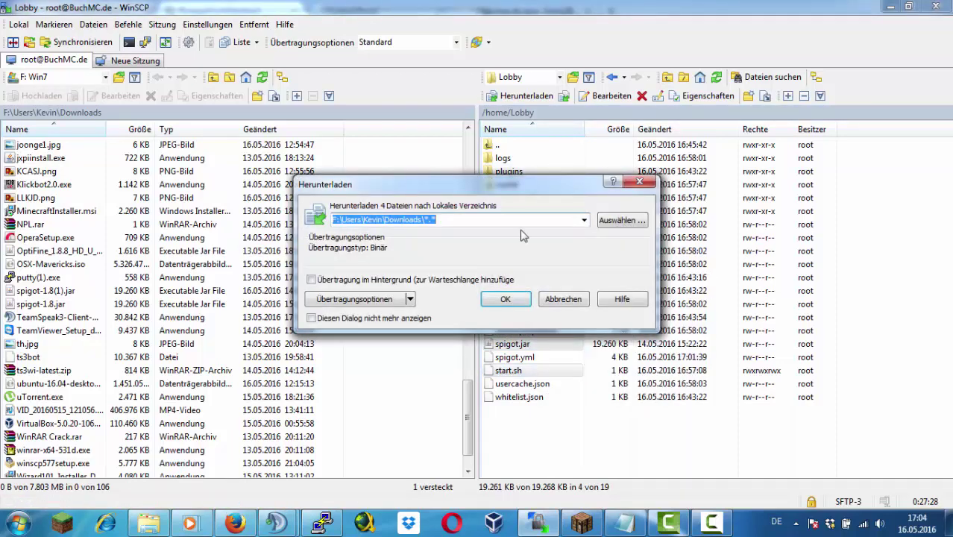
key(Return)
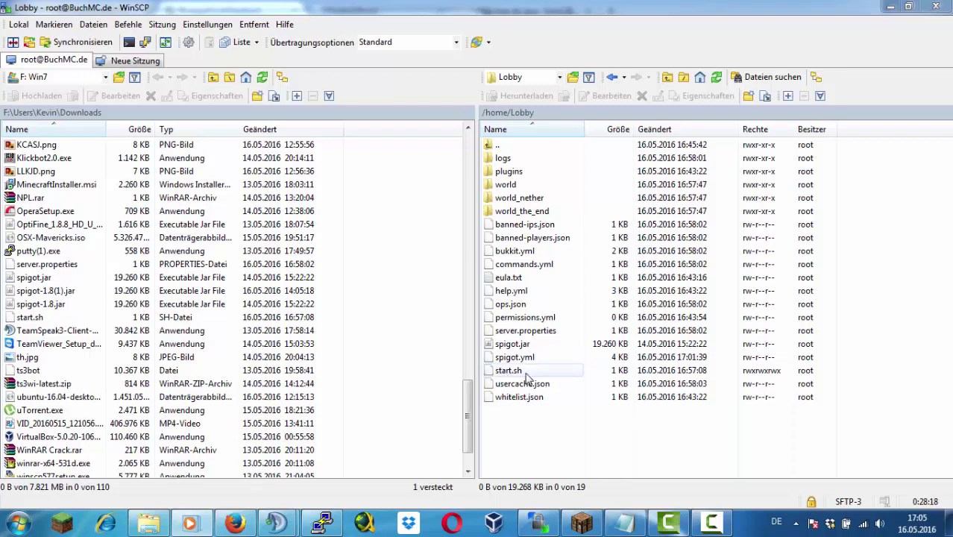
Open /home/SG and upload spigot.jar, eula.txt and start.sh from local Downloads into it
double_click(497, 145)
double_click(507, 185)
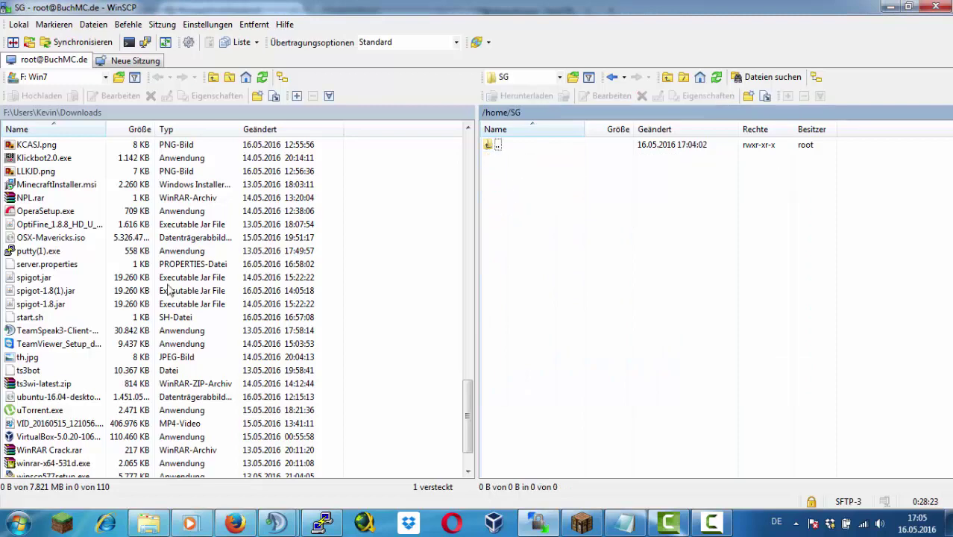
click(51, 275)
right_click(53, 273)
click(64, 327)
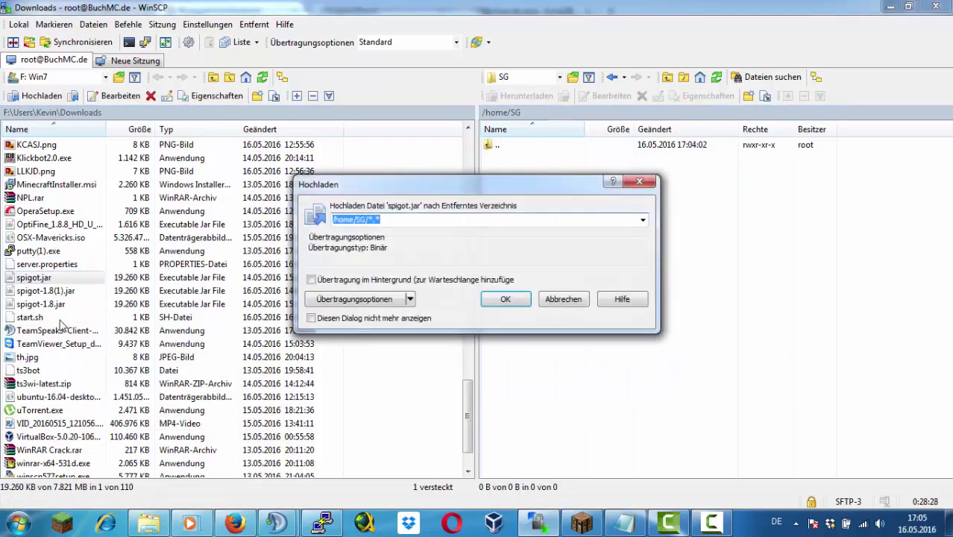
key(Escape)
scroll(74, 261, up, 5)
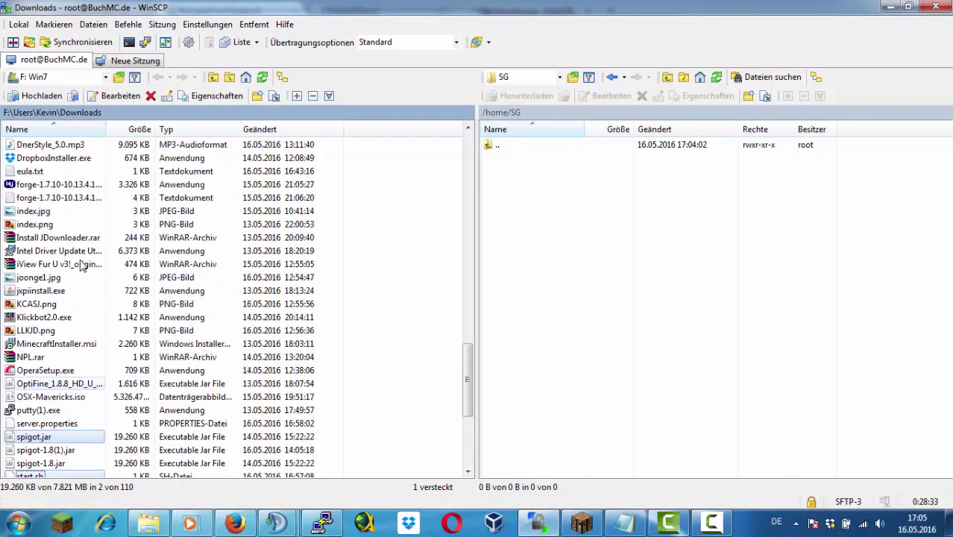
right_click(60, 211)
click(71, 263)
click(501, 297)
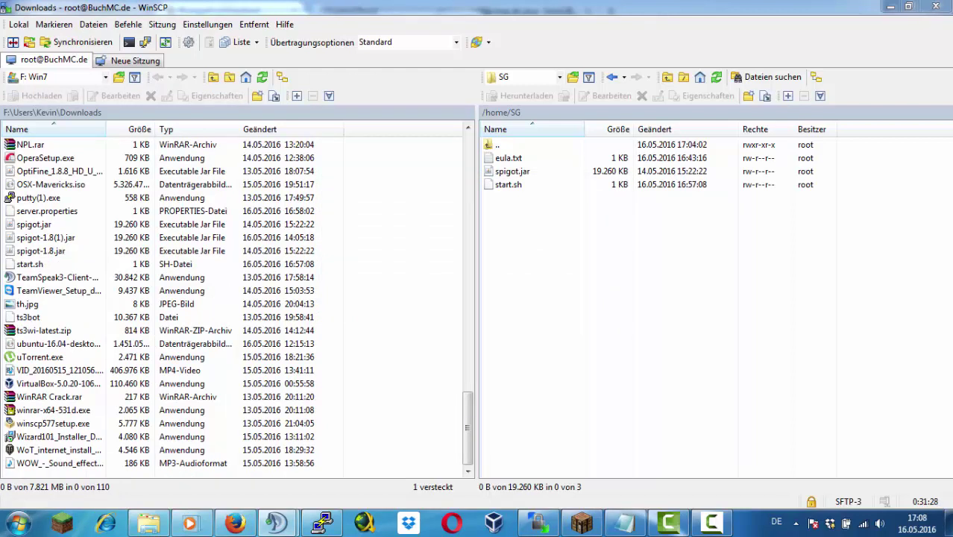
Detach from the BungeeCord session with Ctrl+A D and cd into /home/SG
click(323, 522)
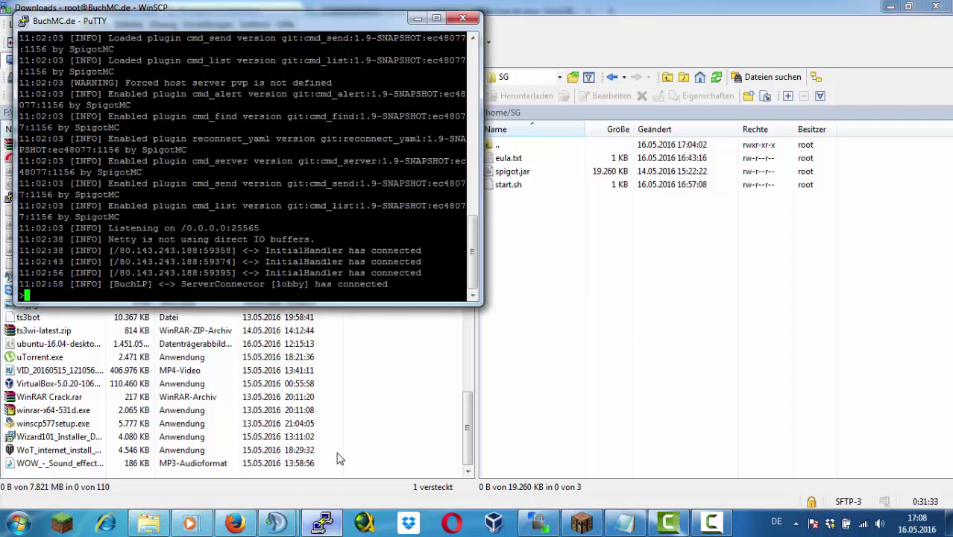
key(ctrl+a)
key(d)
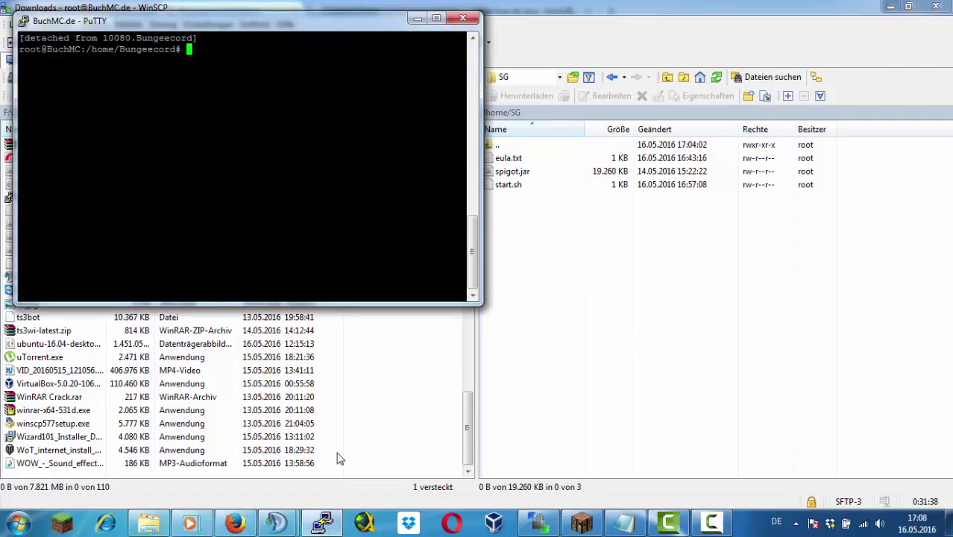
text(cd /home/SG)
key(Return)
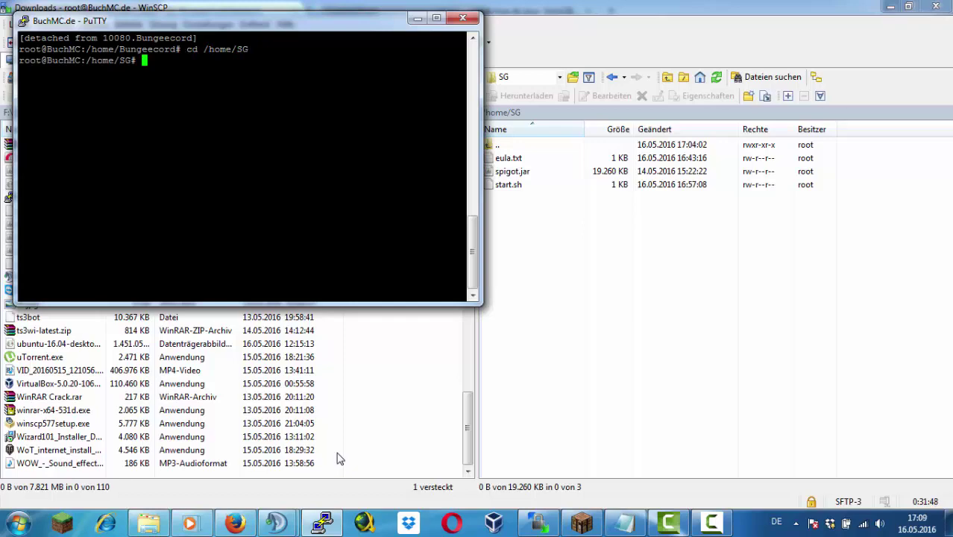
Upload the local Desktop world folder into /home/SG
click(417, 18)
scroll(436, 324, up, 20)
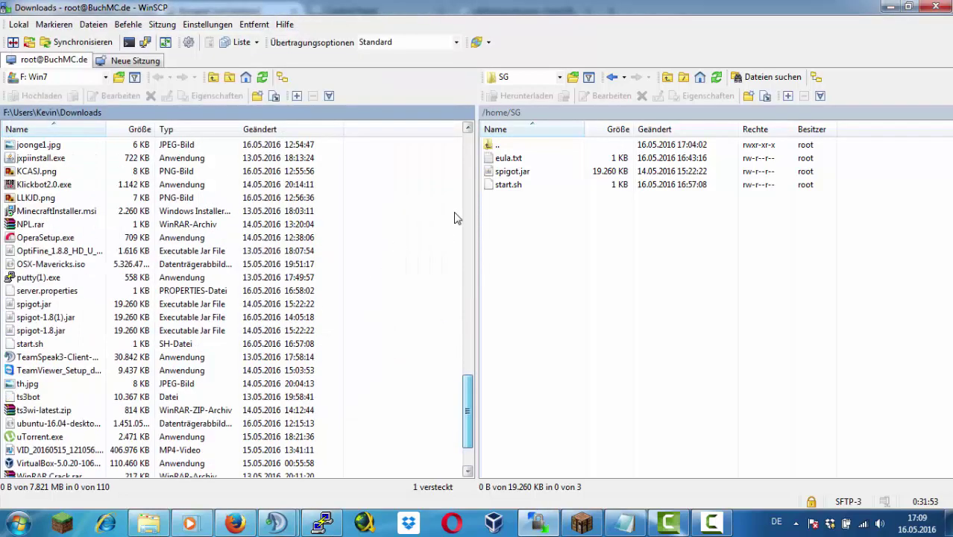
double_click(45, 147)
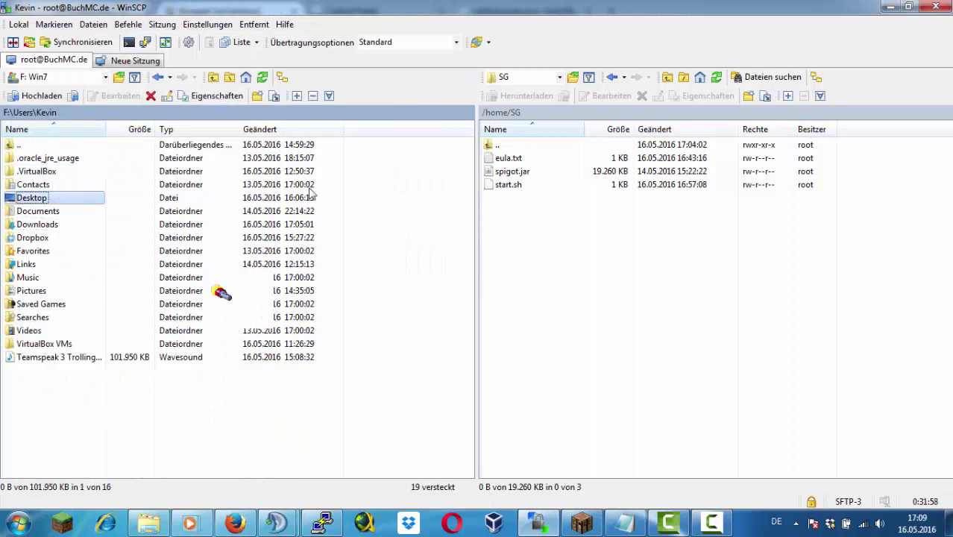
double_click(33, 198)
double_click(34, 211)
double_click(50, 145)
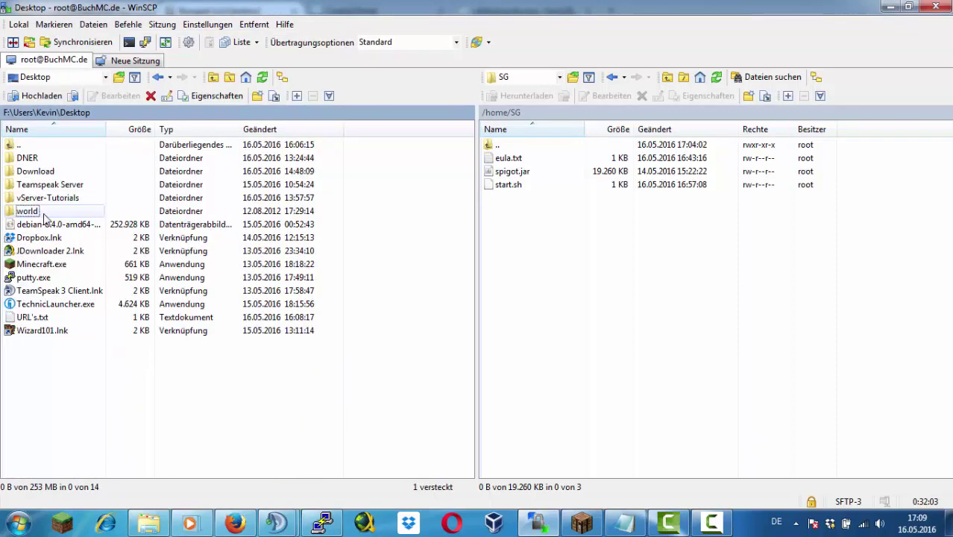
right_click(61, 211)
click(125, 267)
click(503, 299)
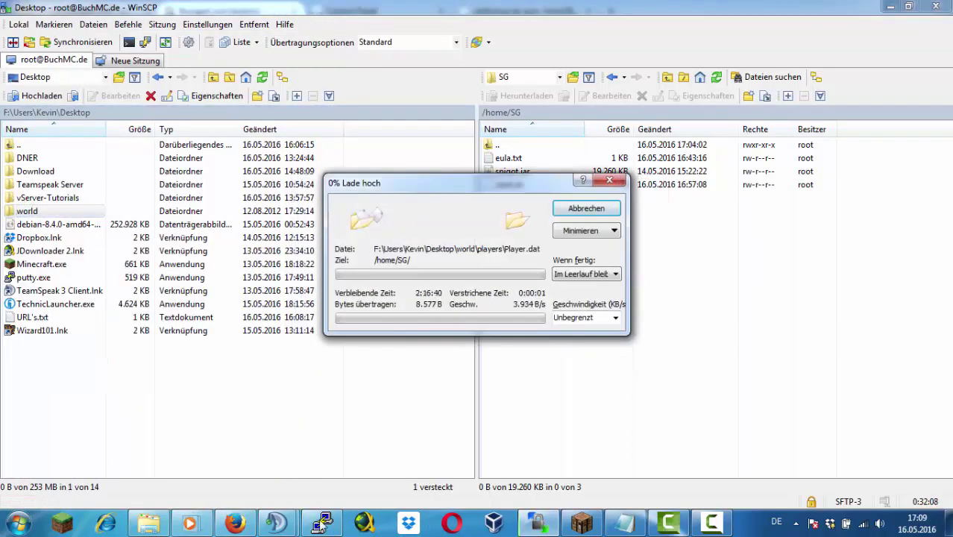
Clear the unfinished command in the PuTTY console to get a fresh prompt
click(322, 522)
text(cd)
key(BackSpace)
key(BackSpace)
key(BackSpace)
key(Return)
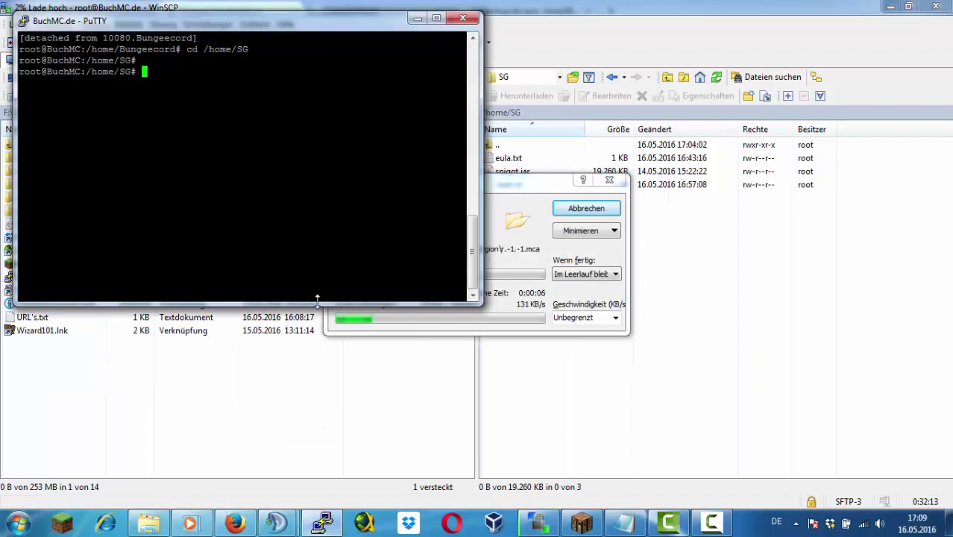
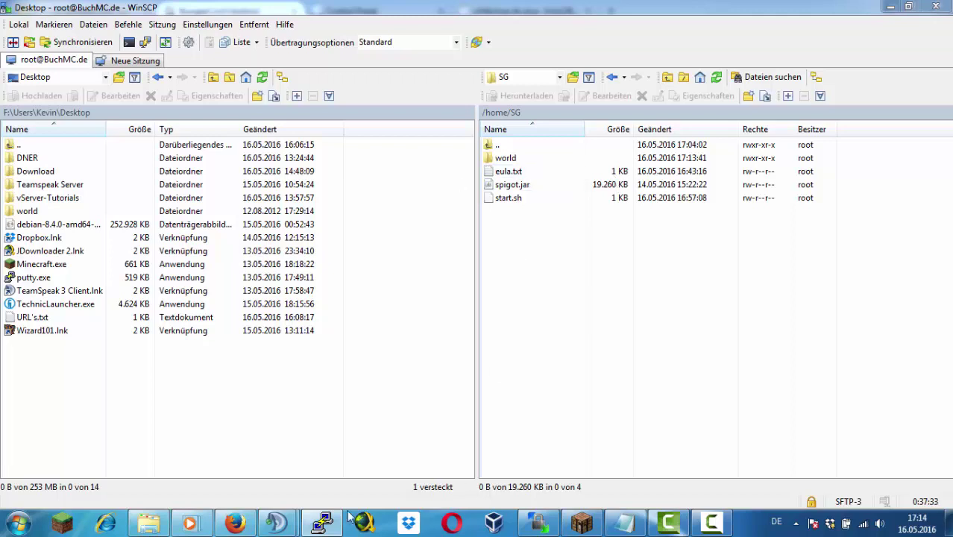
Give every file in /home/SG 777 permissions, then try running ./start.sh in the terminal
click(521, 159)
key(ctrl+a)
right_click(553, 159)
click(602, 338)
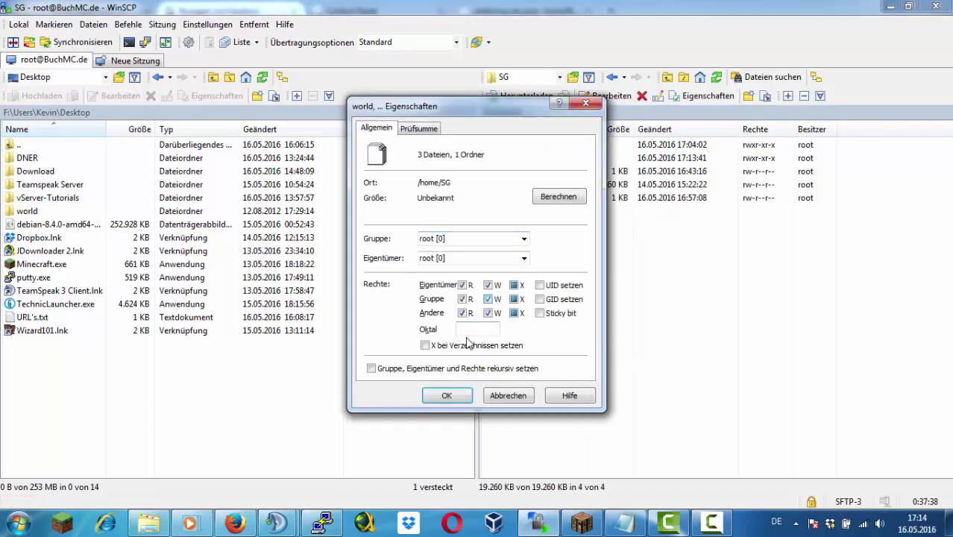
text(777)
key(Return)
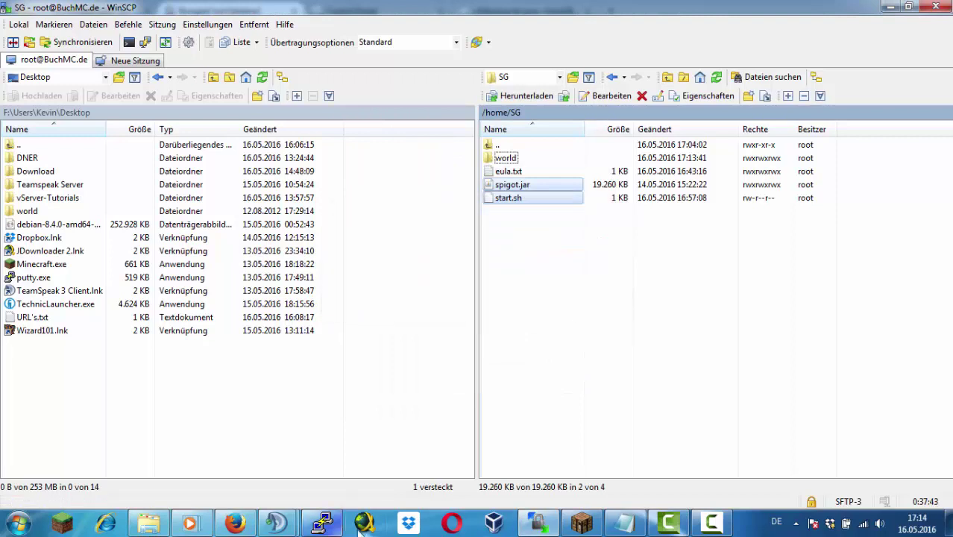
key(alt+Tab)
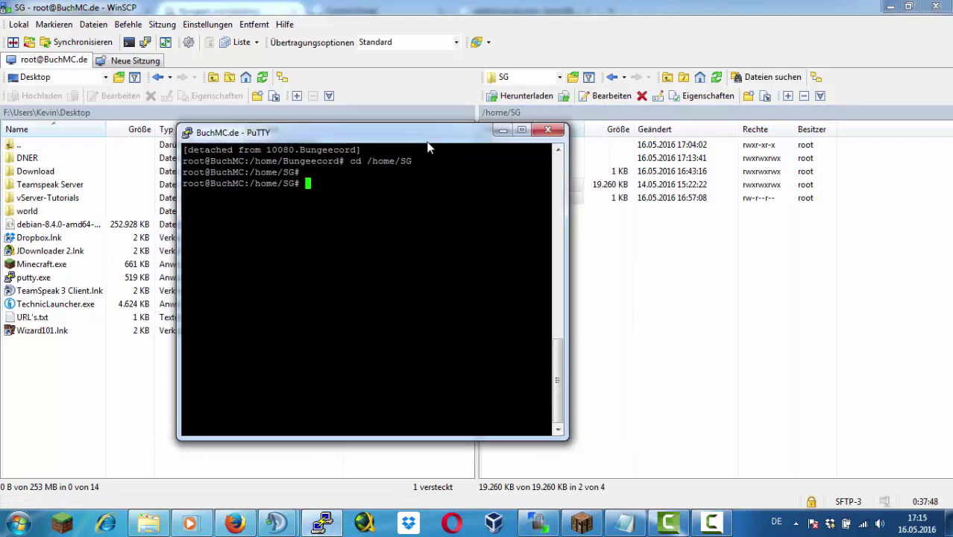
text(./start.sh)
key(Return)
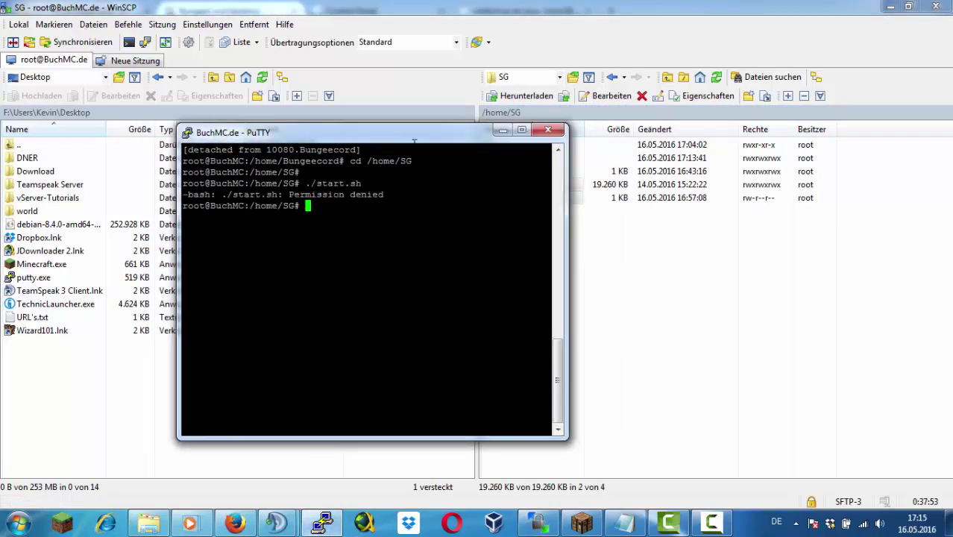
Set start.sh's permissions to 0777
click(537, 198)
right_click(526, 195)
click(532, 358)
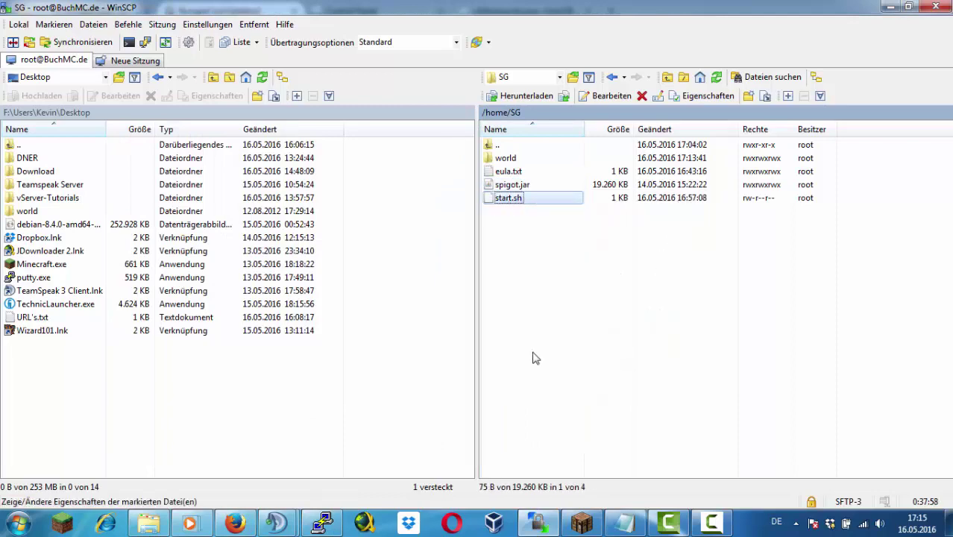
double_click(475, 325)
text(0777)
key(Return)
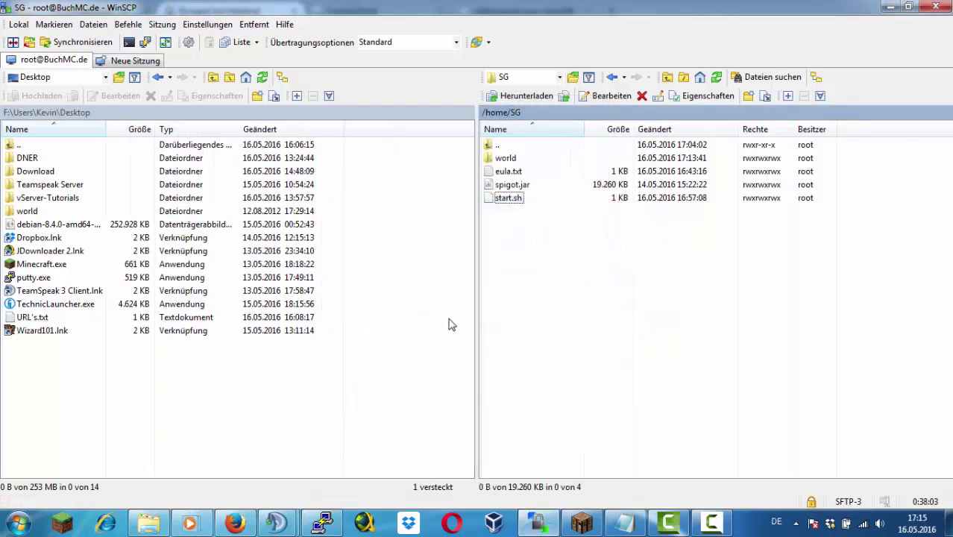
Rerun the start script, then edit start.sh so its screen session is named SG and save
click(322, 522)
key(Up)
key(Return)
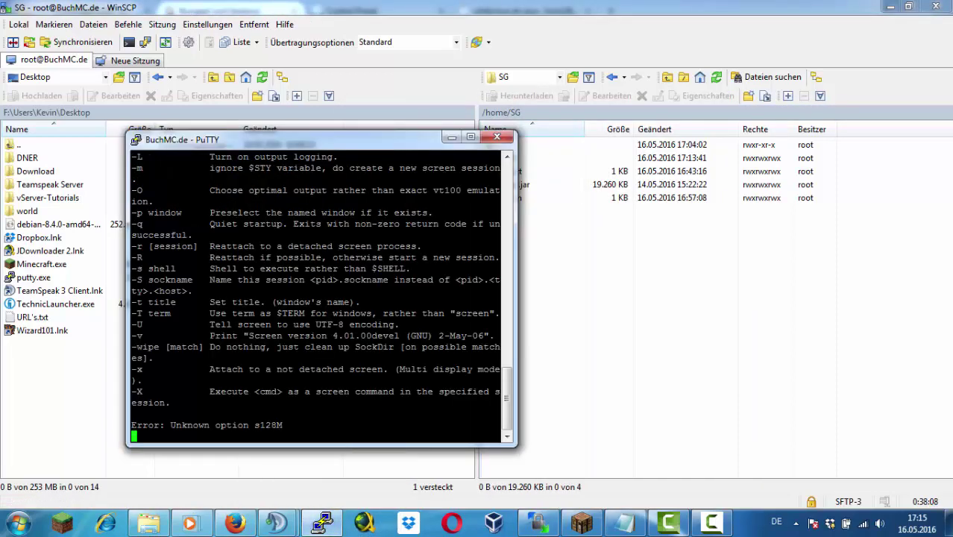
double_click(556, 198)
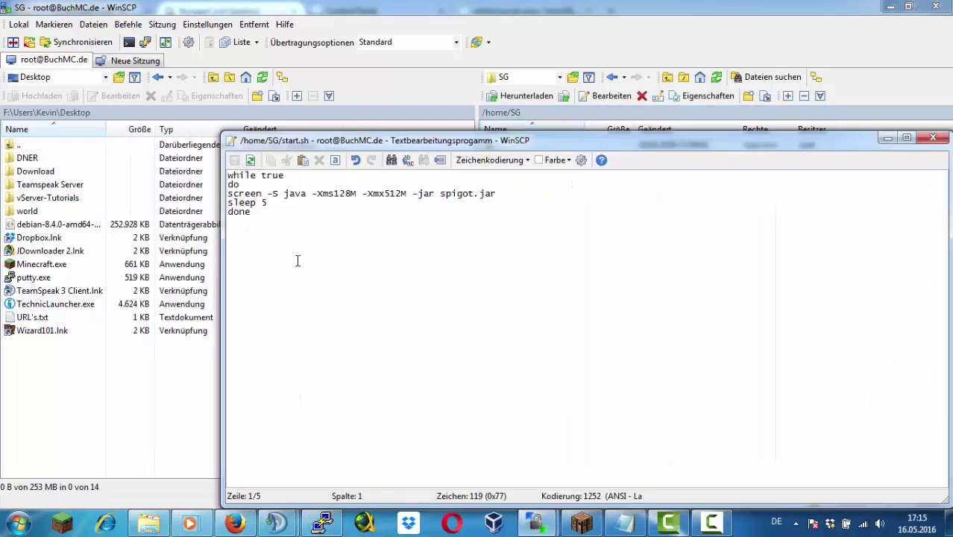
click(286, 196)
text(SG)
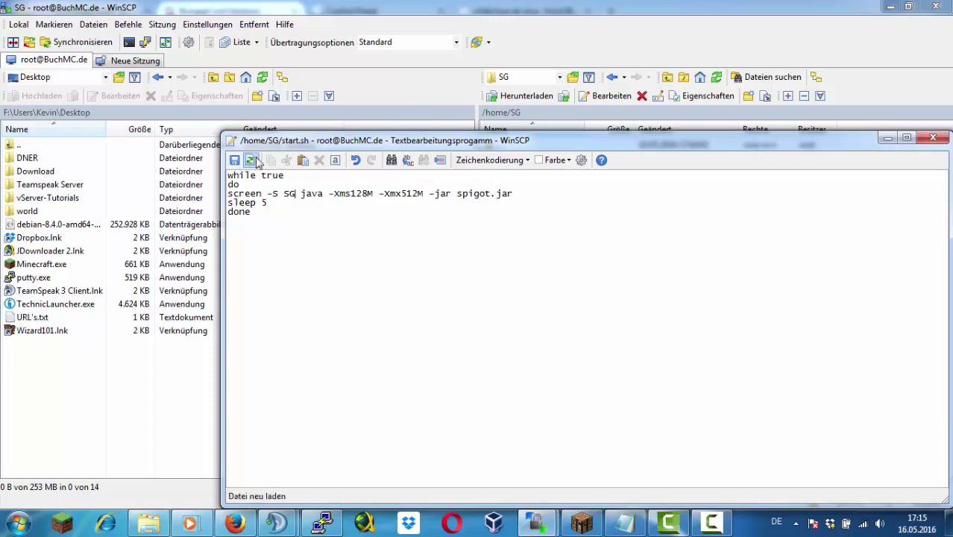
click(235, 159)
Get a fresh terminal prompt and launch the server with ./start.sh
click(537, 522)
key(Up)
key(Down)
key(Left)
key(Up)
key(Right)
key(Left)
key(Right)
key(Up)
key(Left)
key(Down)
key(Left)
key(Up)
key(Left)
key(Right)
key(Left)
key(Right)
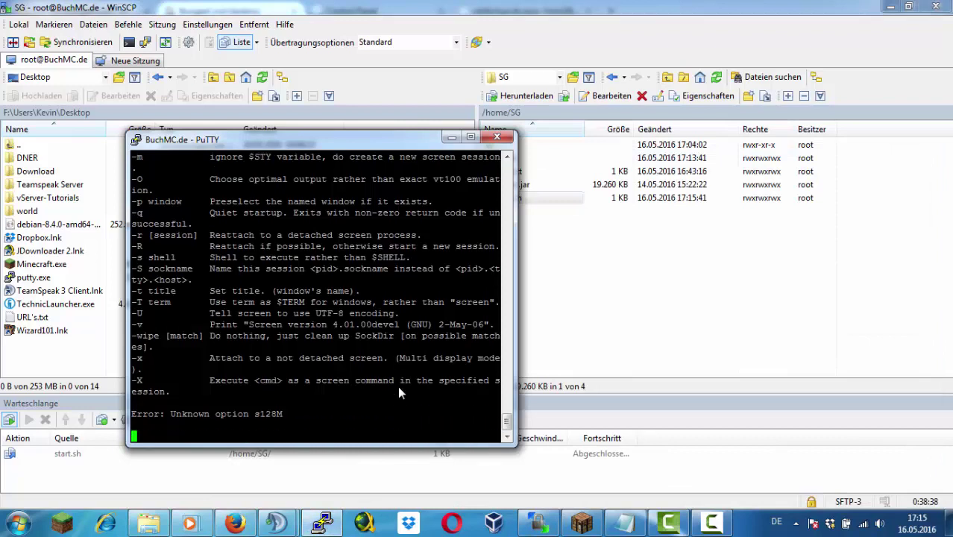
key(Right)
key(ctrl+c)
text(./start.sh)
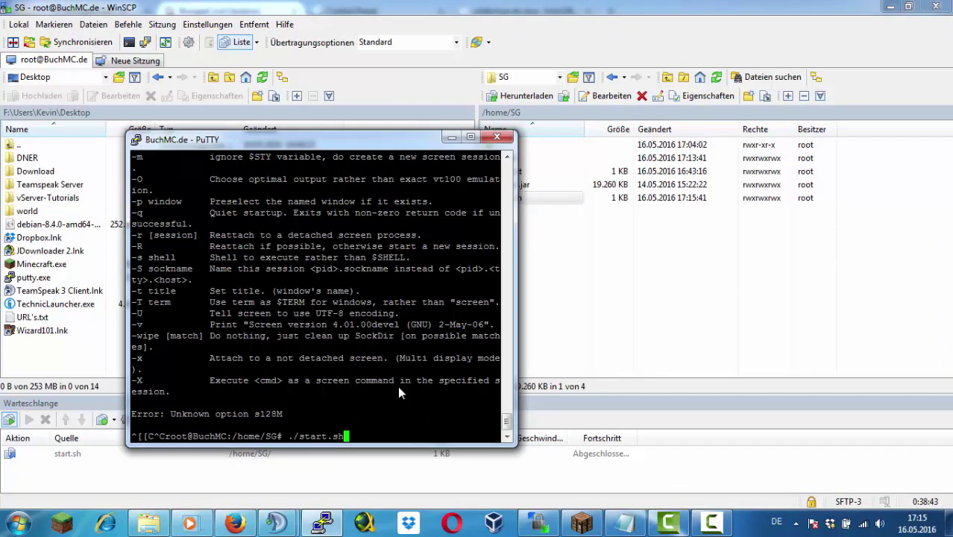
key(Return)
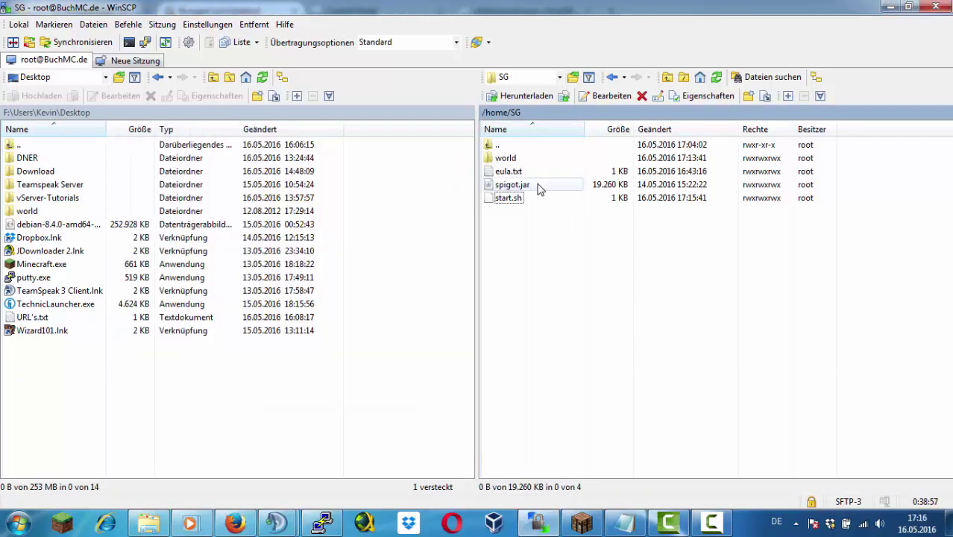
right_click(549, 241)
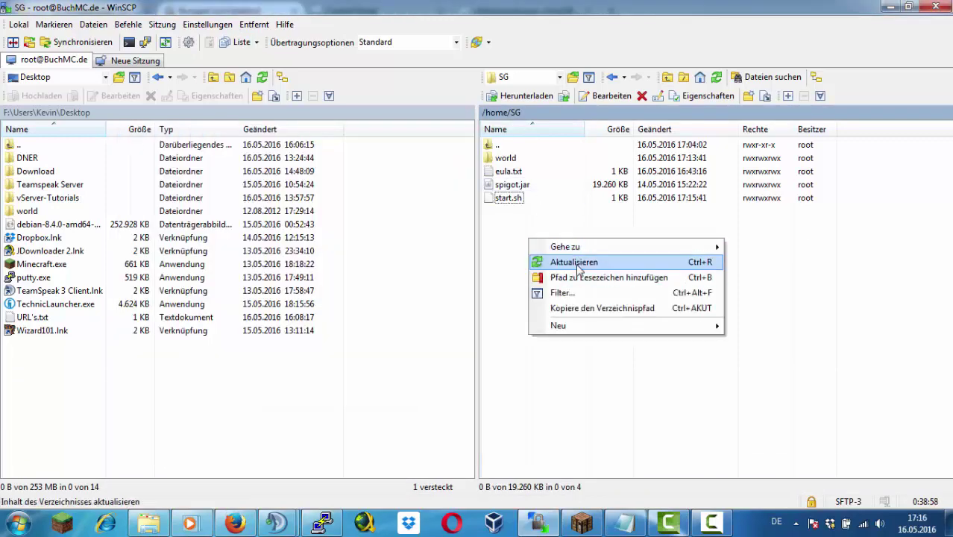
Edit SG's server.properties: port 22201, online-mode false, motd 'BuchMC | SurvivalGam', then save
click(574, 257)
double_click(527, 291)
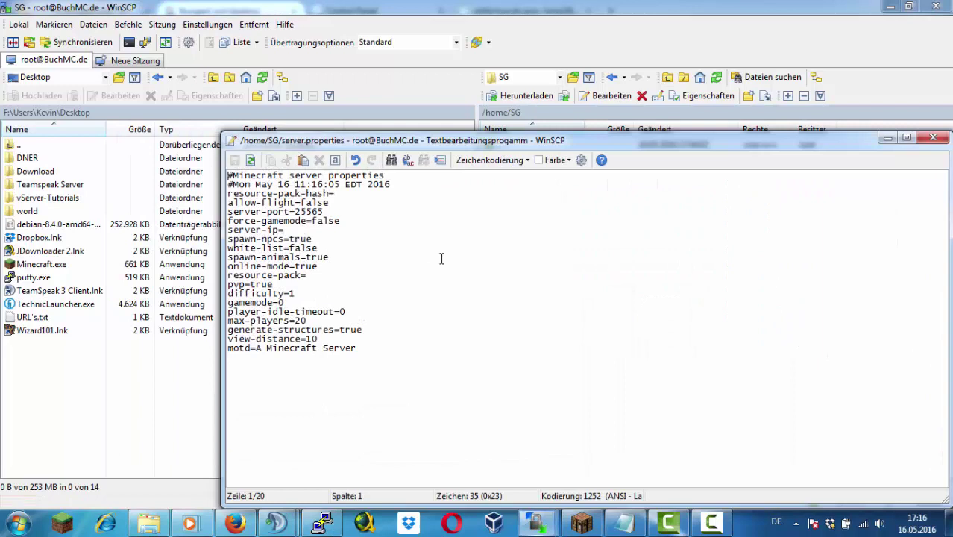
click(338, 211)
key(BackSpace)
key(BackSpace)
key(BackSpace)
key(BackSpace)
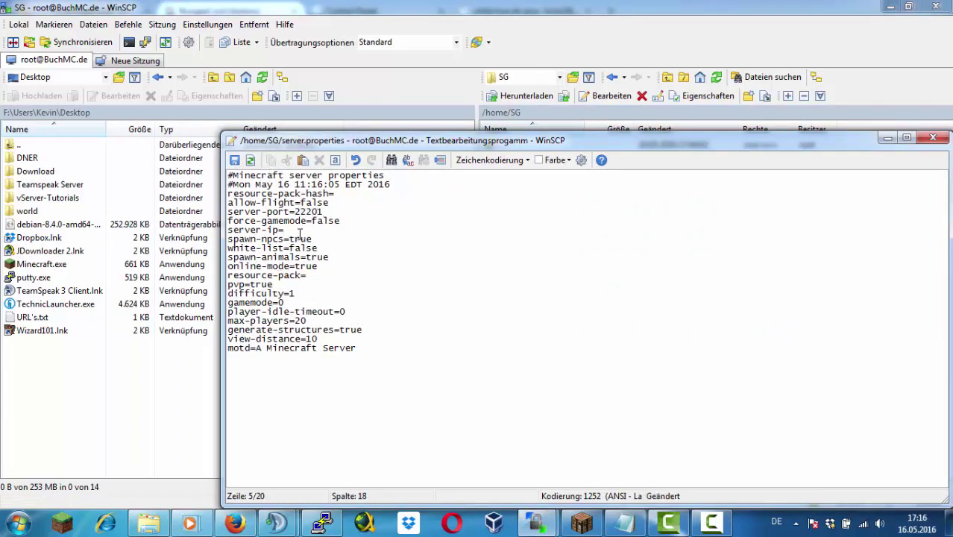
double_click(321, 266)
text(falsd)
drag(358, 348, 370, 373)
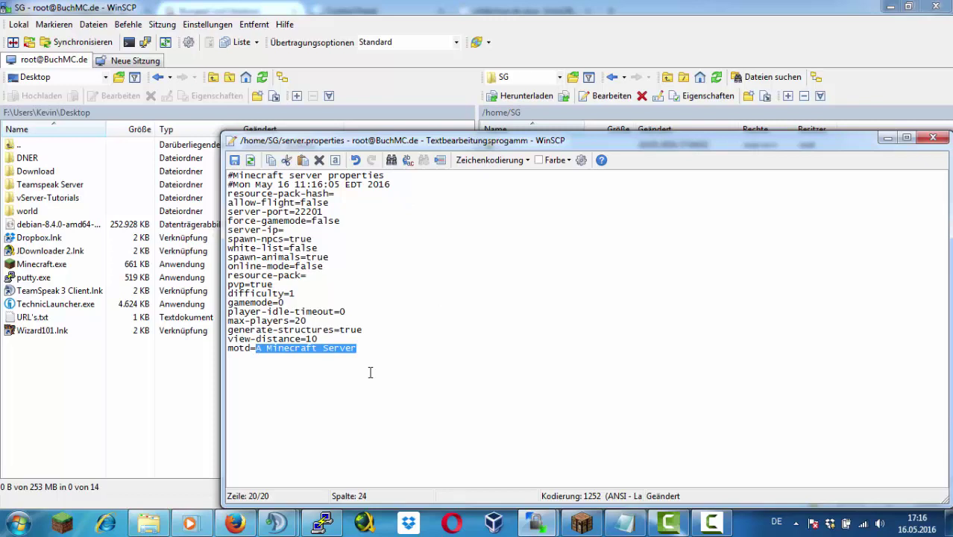
key(BackSpace)
text(BuchM)
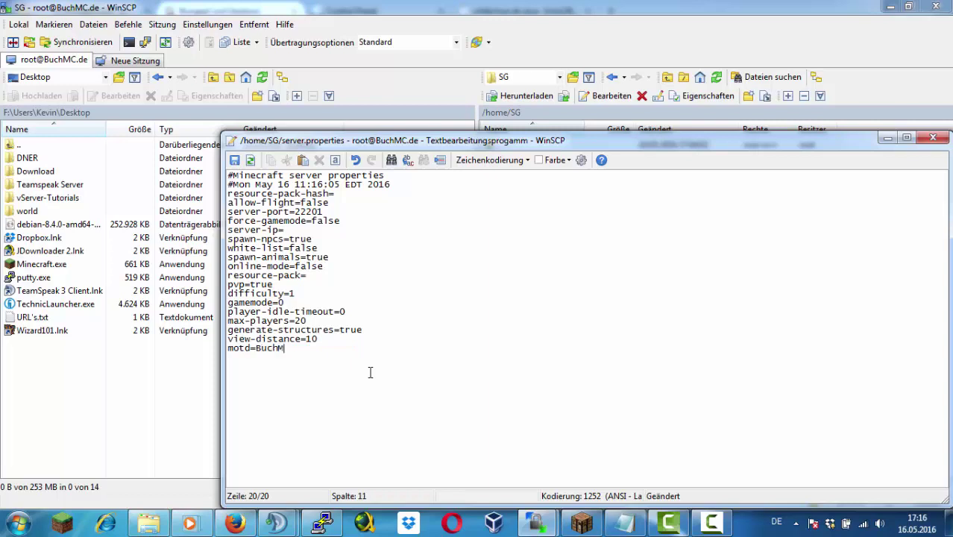
text(C | SurvivalGames)
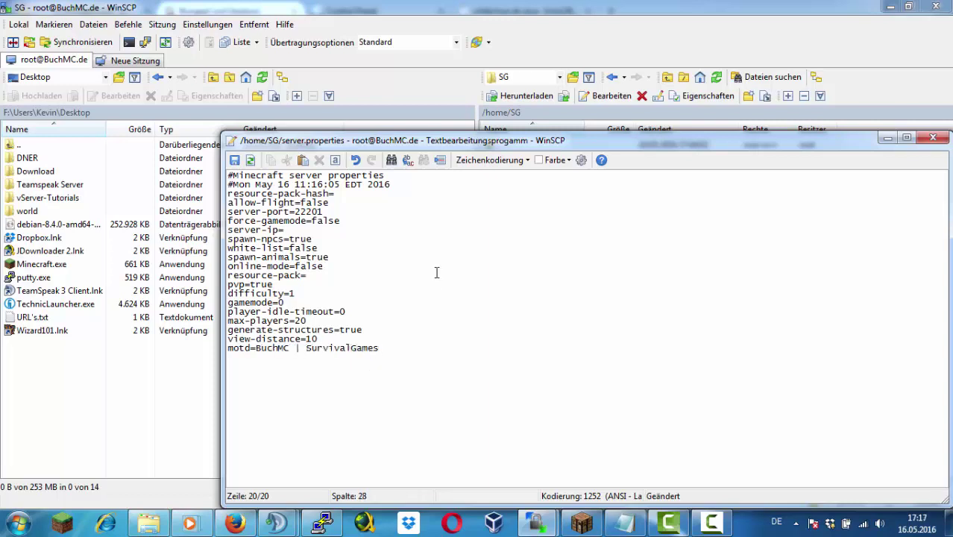
key(ctrl+s)
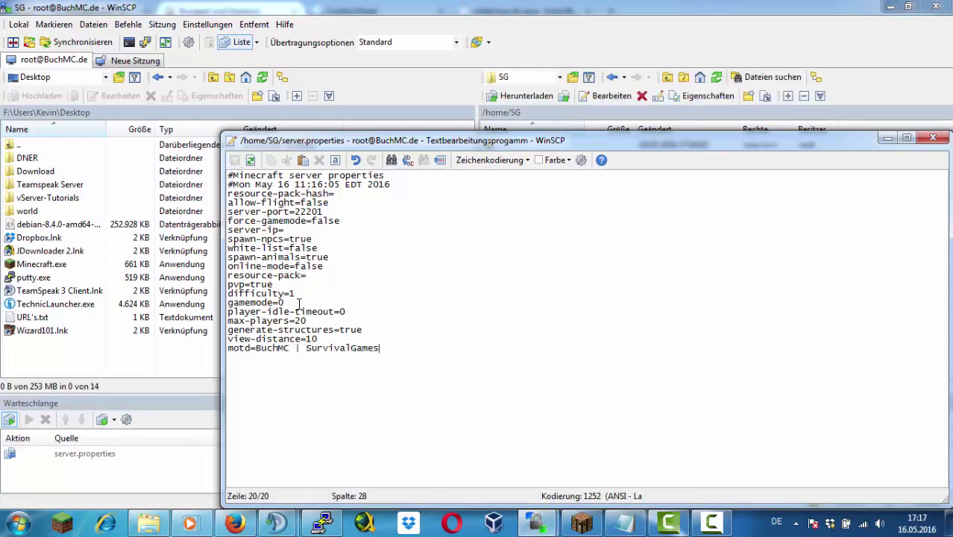
Change gamemode to 2 in server.properties, save, and close the editor
click(298, 304)
key(BackSpace)
text(2)
key(ctrl+s)
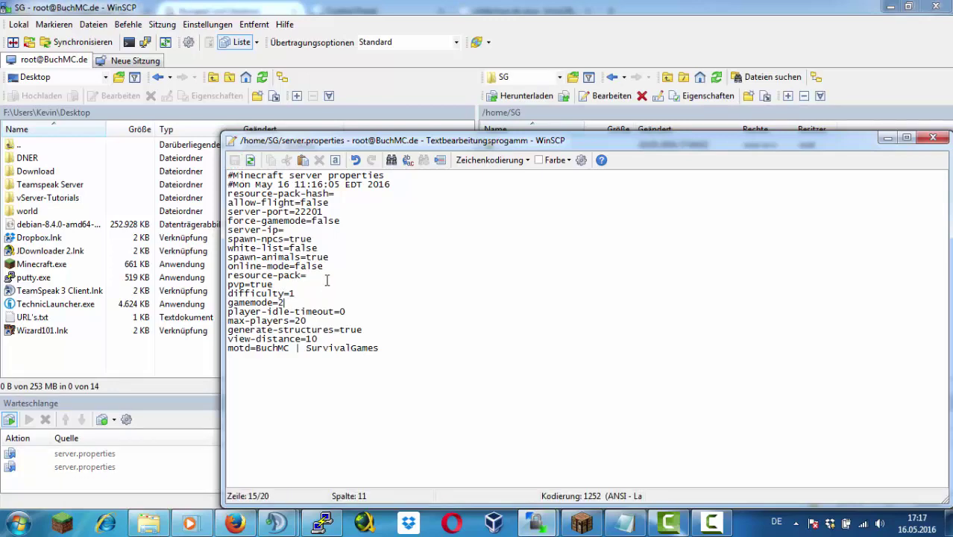
click(932, 140)
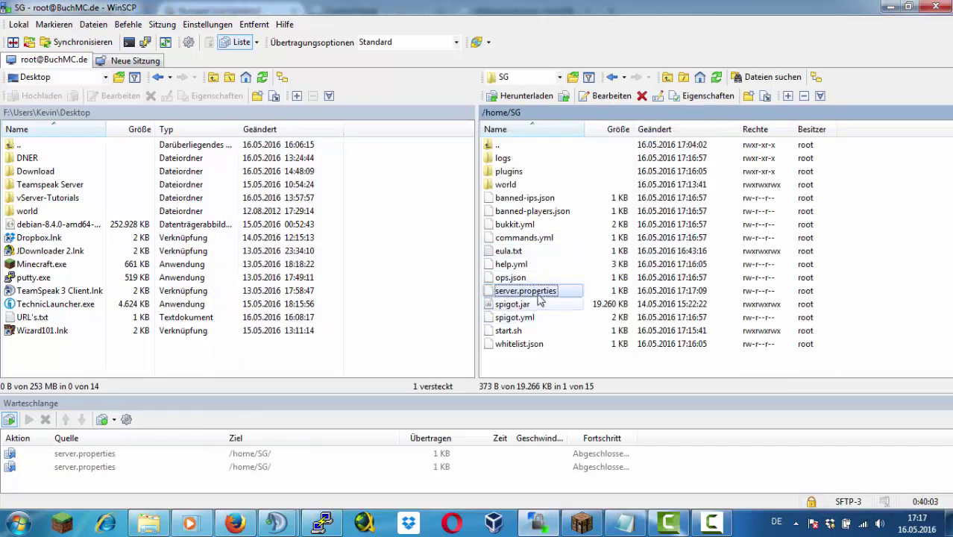
Set bungeecord to true in spigot.yml, save it, and move to the /home/Bungeecord folder
double_click(528, 317)
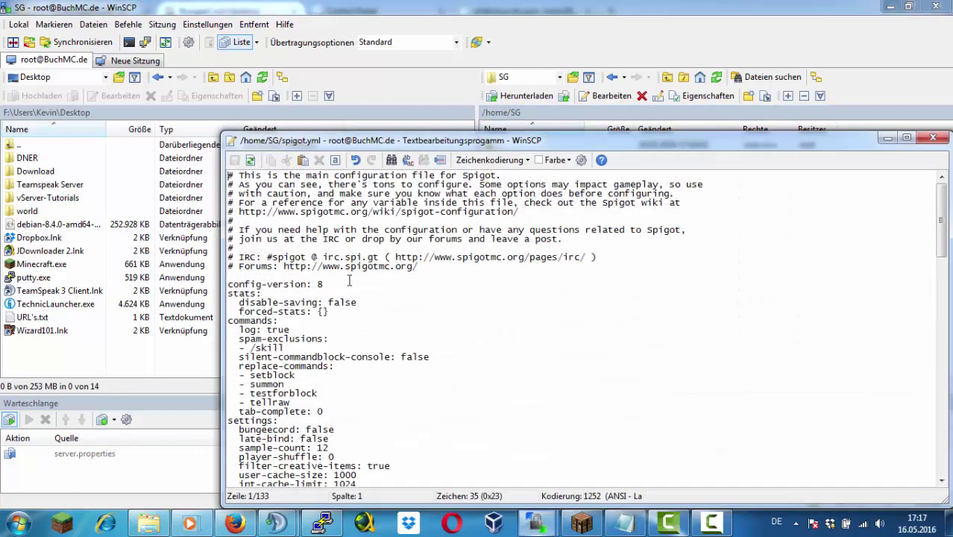
double_click(328, 430)
text(true)
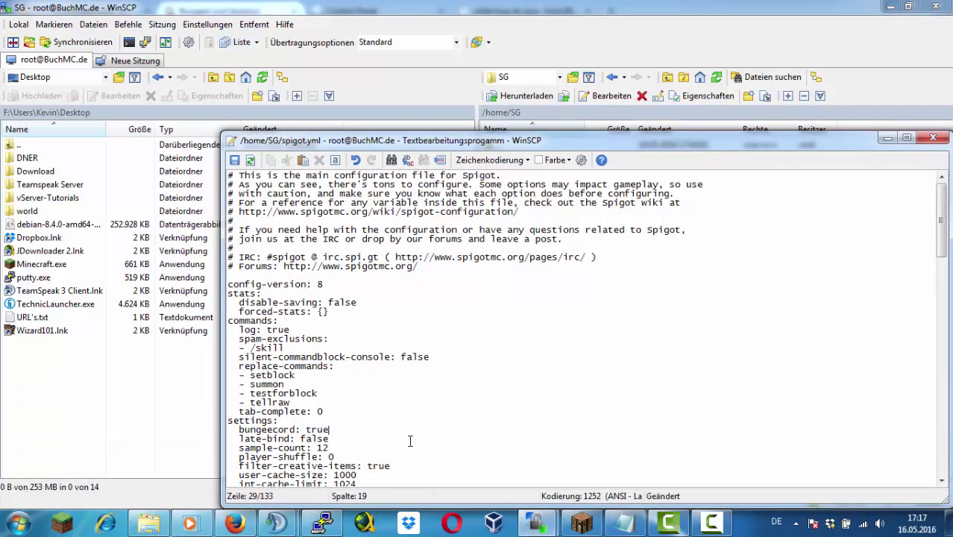
click(234, 160)
click(932, 140)
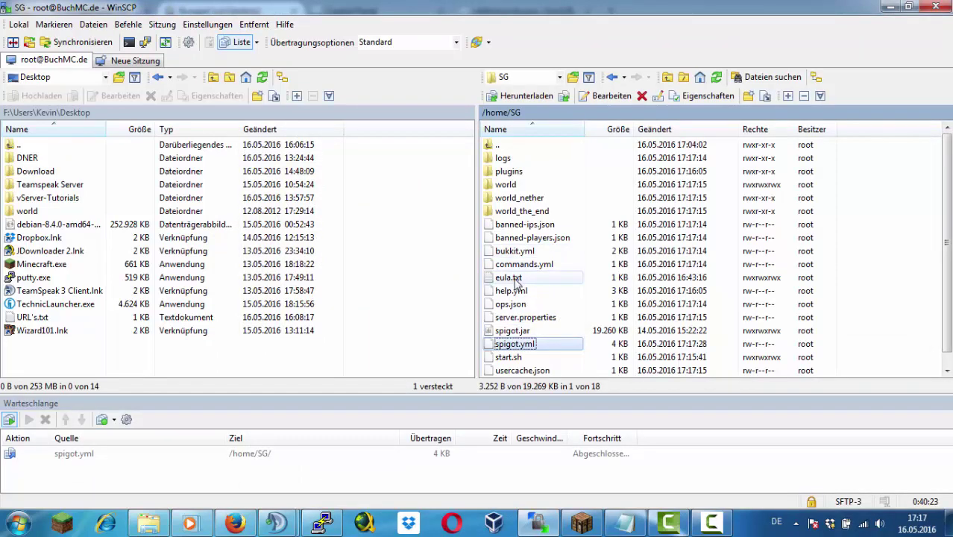
scroll(555, 287, down, 1)
scroll(556, 276, up, 1)
double_click(521, 145)
double_click(515, 157)
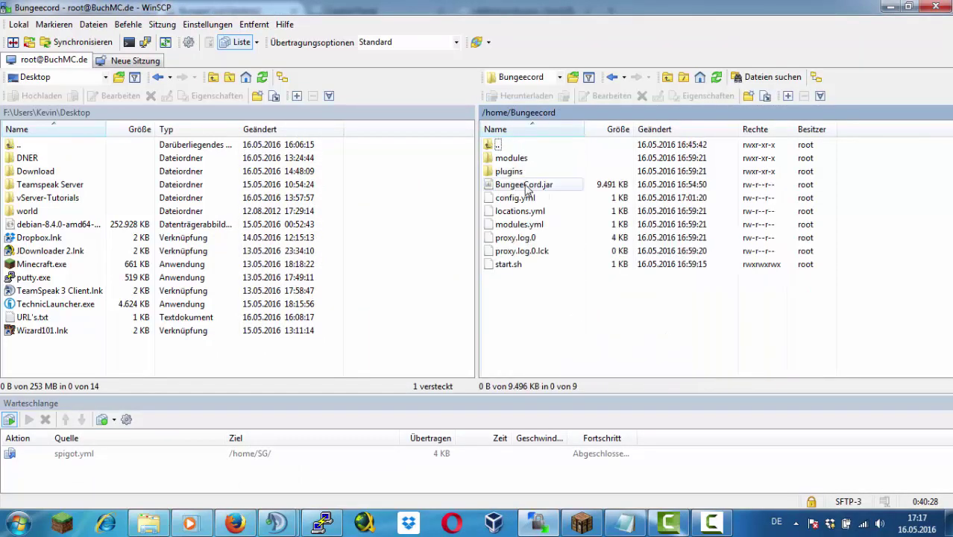
Open Bungeecord's config.yml full-screen and duplicate the lobby server block below it
double_click(512, 198)
scroll(459, 274, down, 1)
double_click(721, 140)
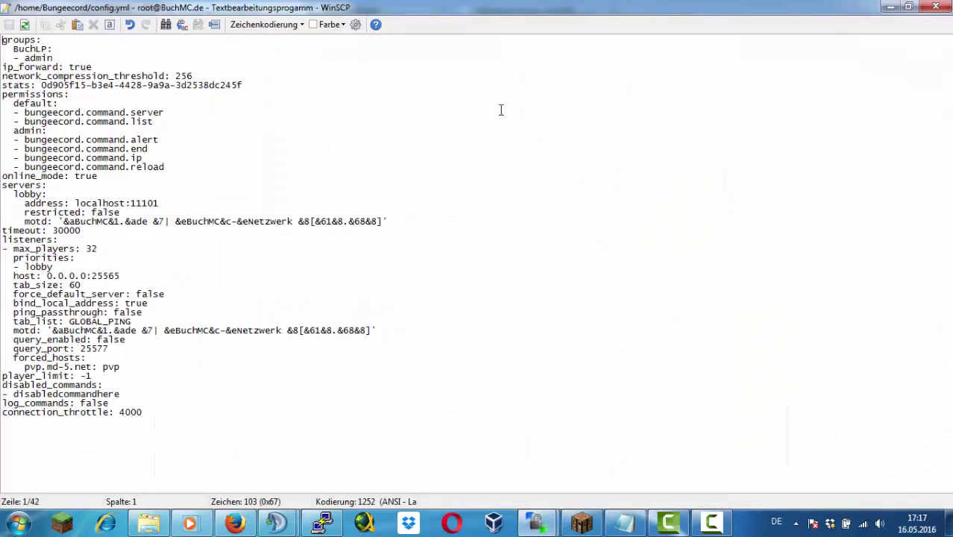
click(426, 220)
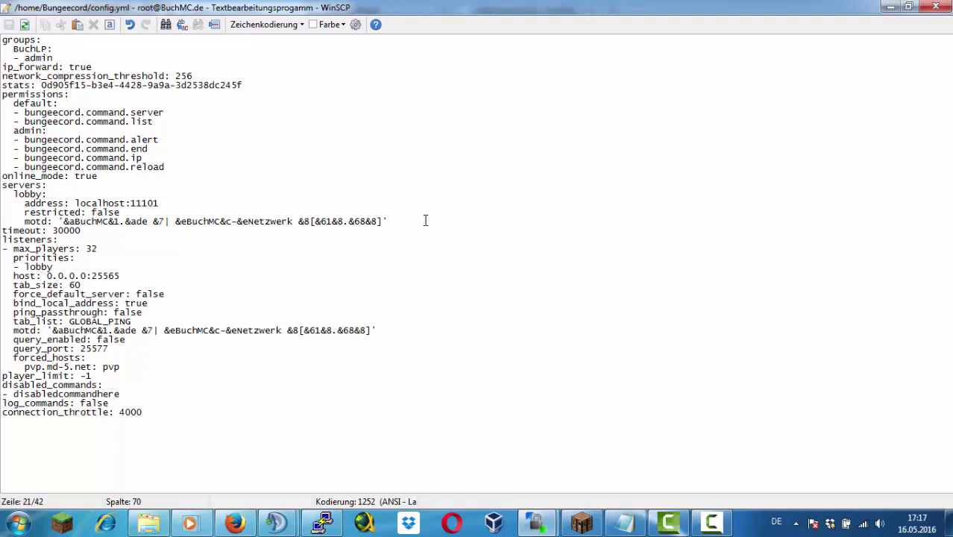
key(shift+Home)
key(shift+Up)
key(shift+Up)
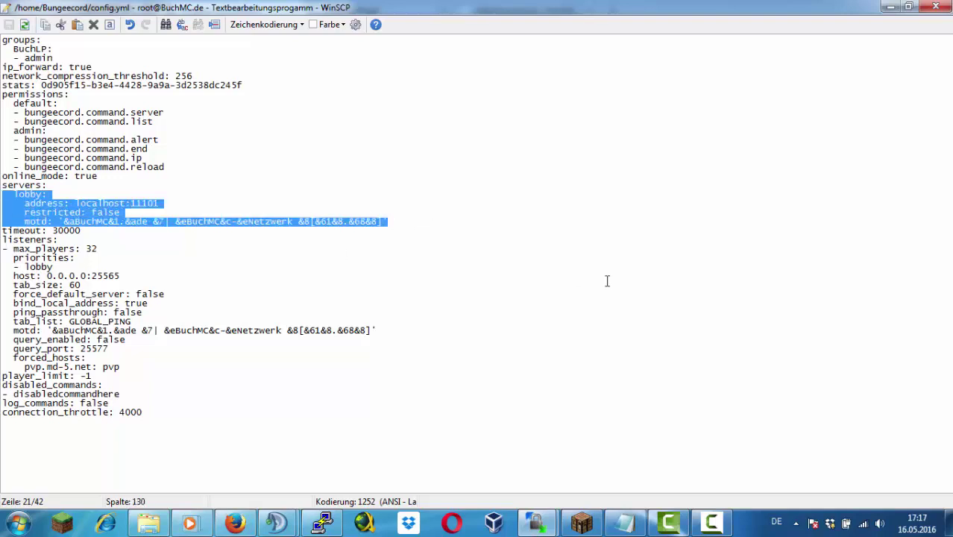
key(ctrl+c)
key(End)
key(Return)
key(ctrl+v)
Rename the copy to SurvivalGames1, set port 22201, prefix its motd with '&5sg&1.', and save
click(90, 231)
key(Left)
key(BackSpace)
key(BackSpace)
key(BackSpace)
key(BackSpace)
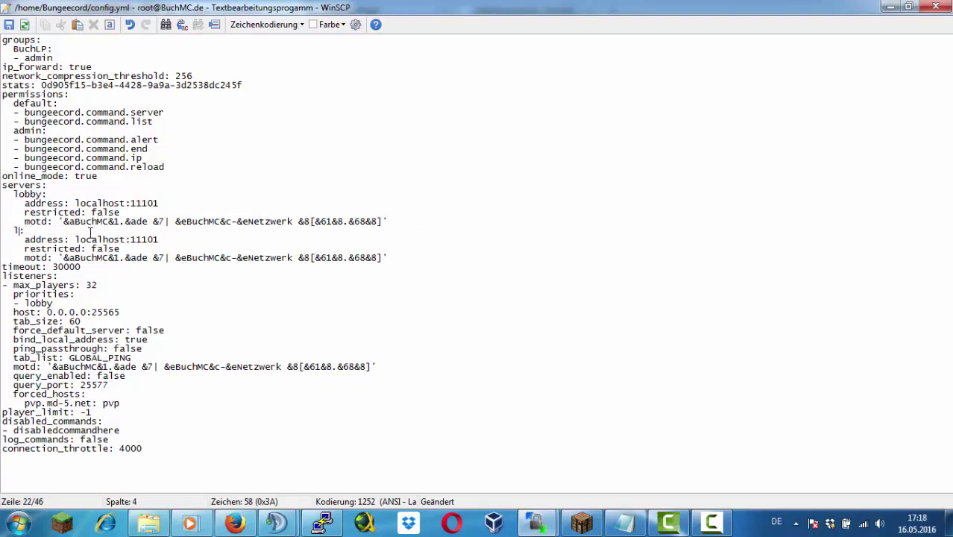
text(SurvivalGames1)
click(188, 238)
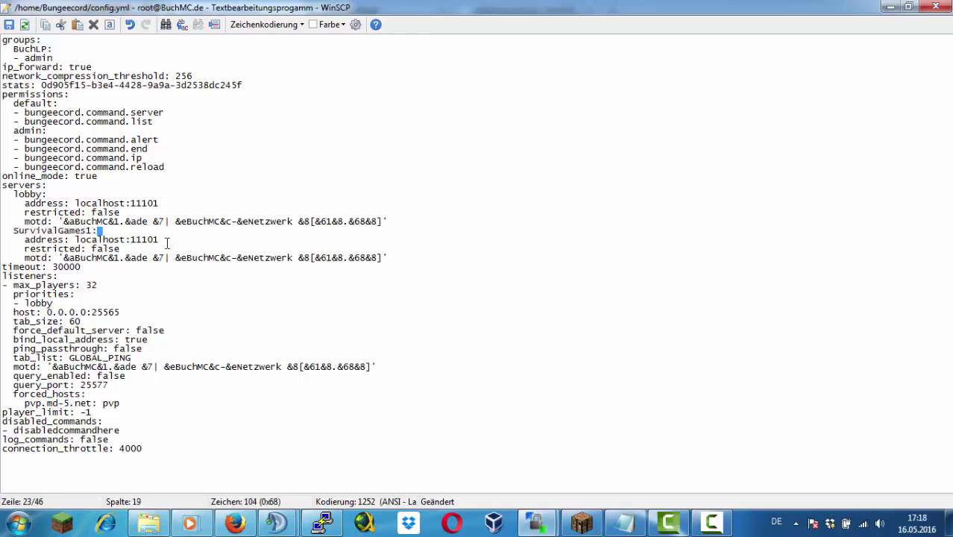
key(BackSpace)
key(BackSpace)
key(BackSpace)
key(BackSpace)
key(BackSpace)
click(62, 258)
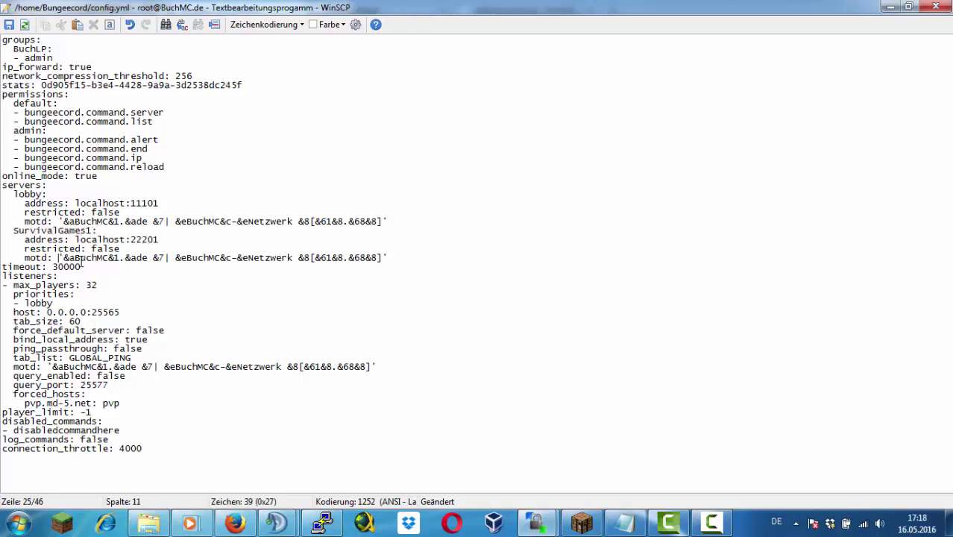
text(&5sg)
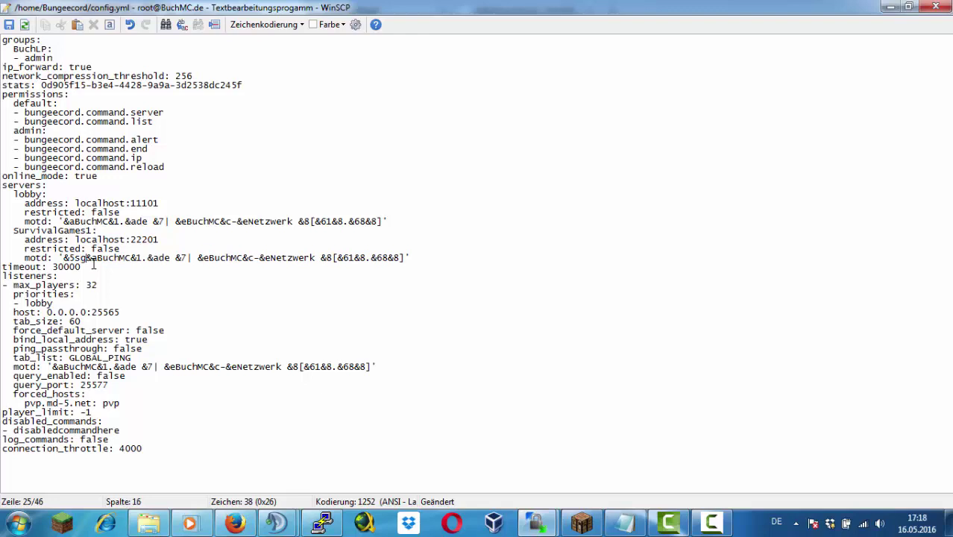
text(&1.)
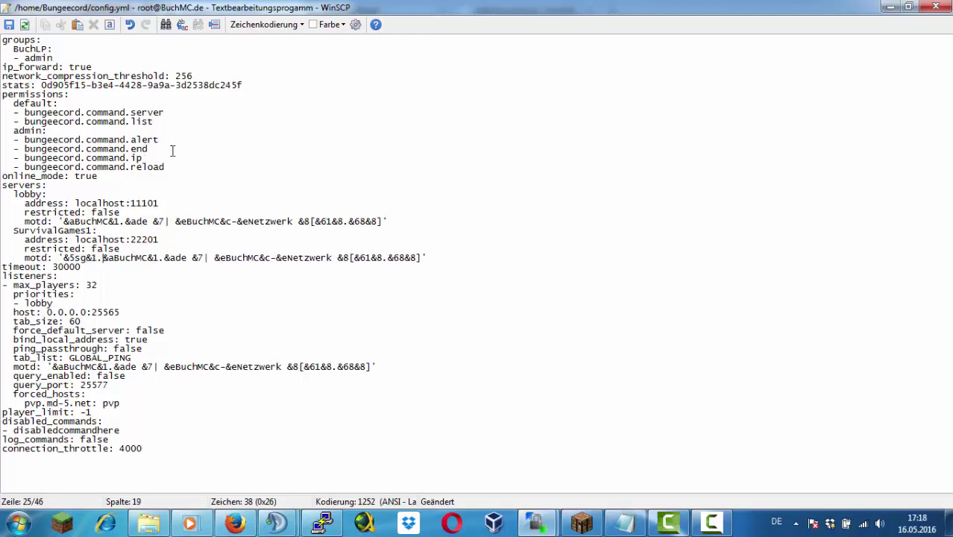
click(9, 24)
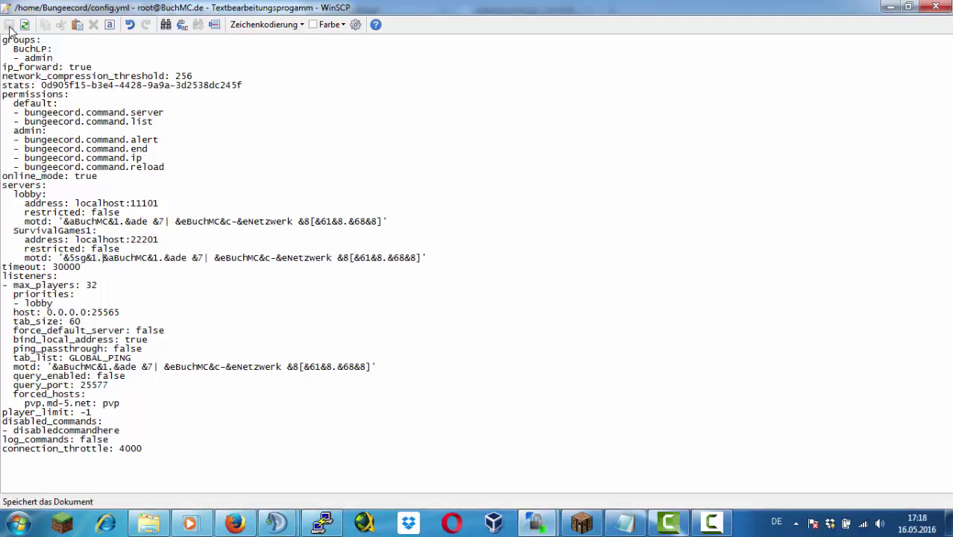
click(322, 522)
Stop the SG server with the stop command so it restarts with the new settings
text(stop)
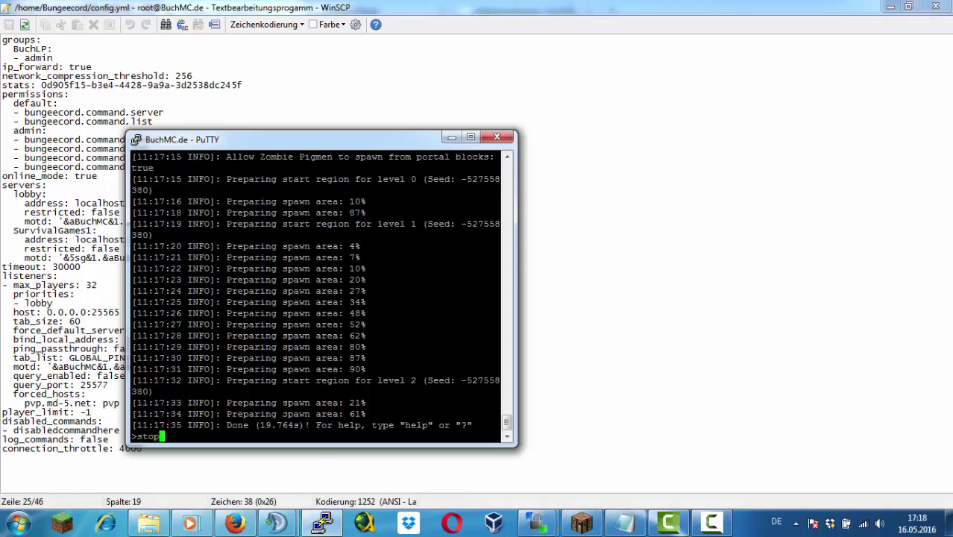
key(Return)
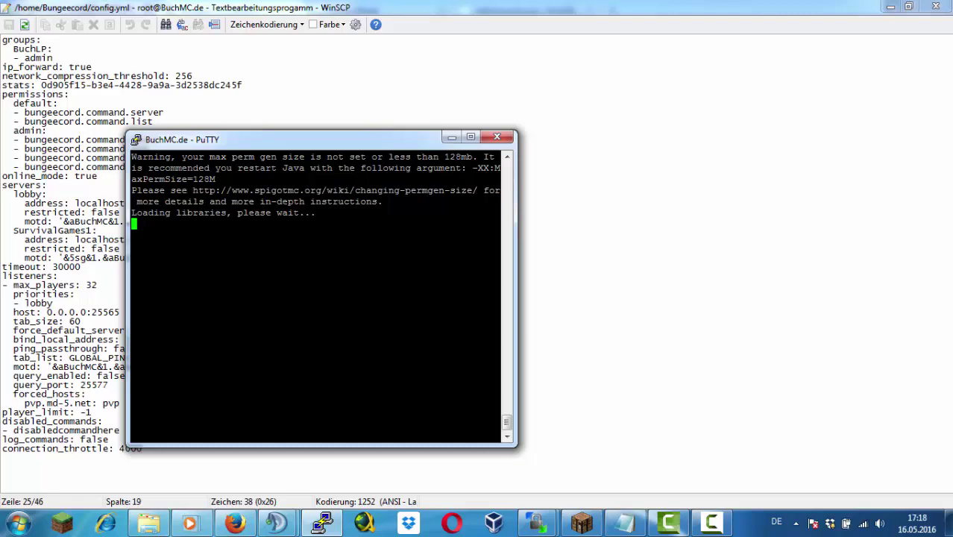
drag(369, 146, 459, 132)
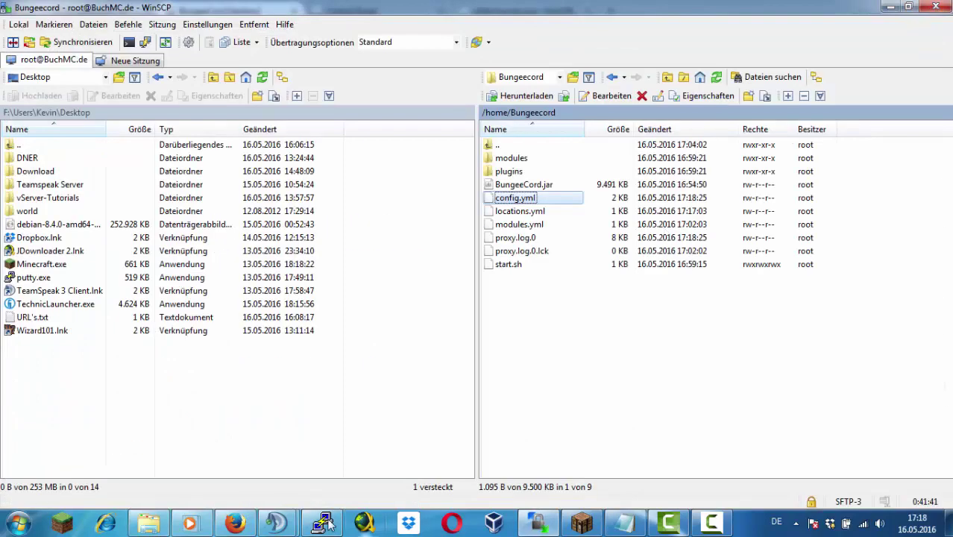
click(322, 522)
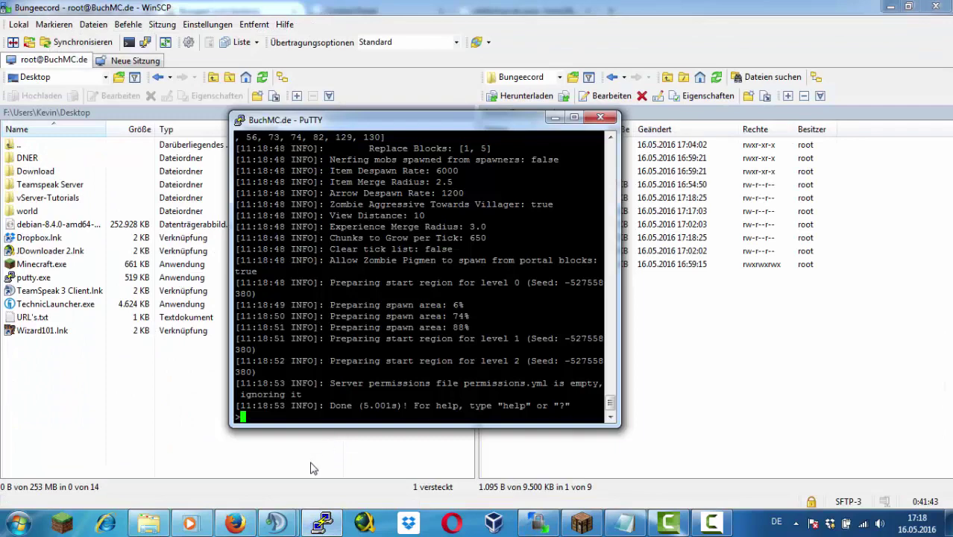
Detach from the screen session with Ctrl+A D and close the PuTTY session
key(ctrl+a)
key(d)
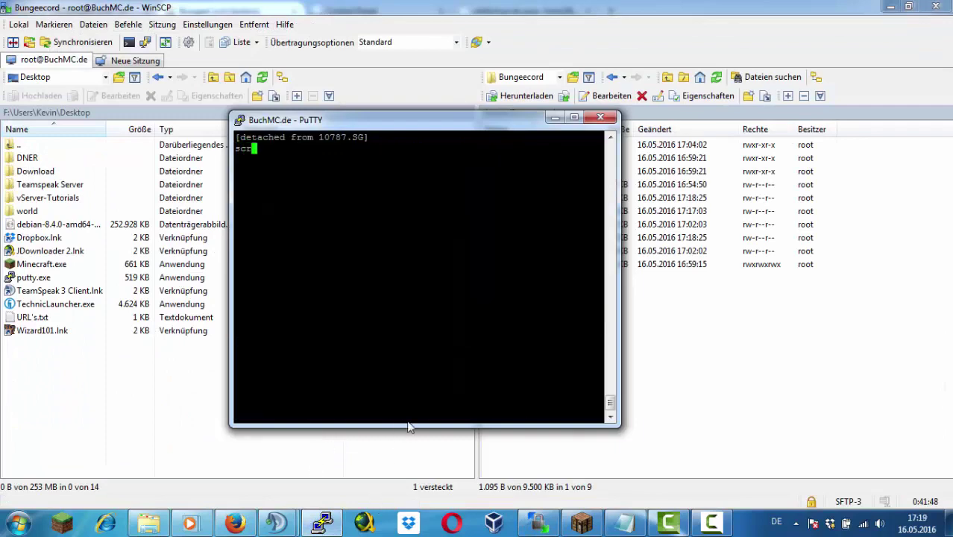
key(ctrl+l)
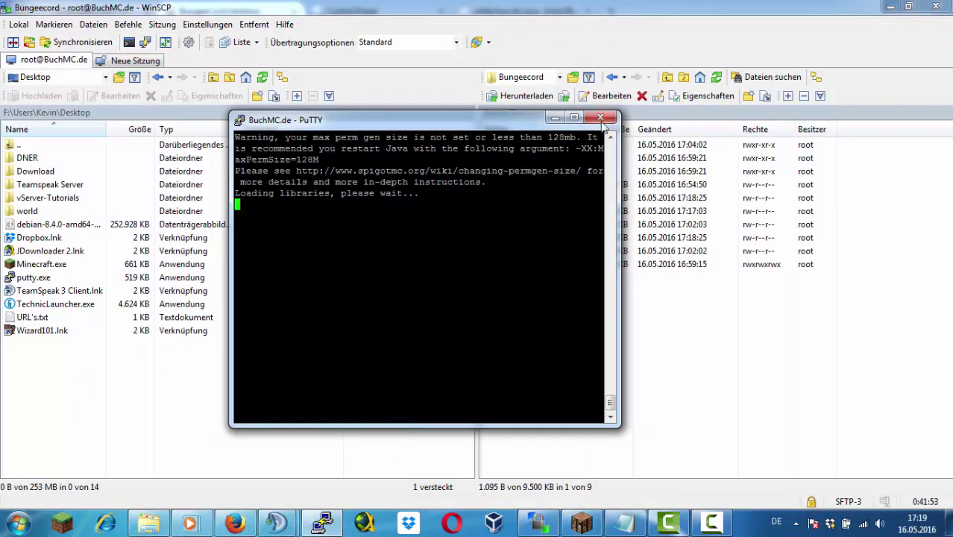
click(600, 117)
click(487, 309)
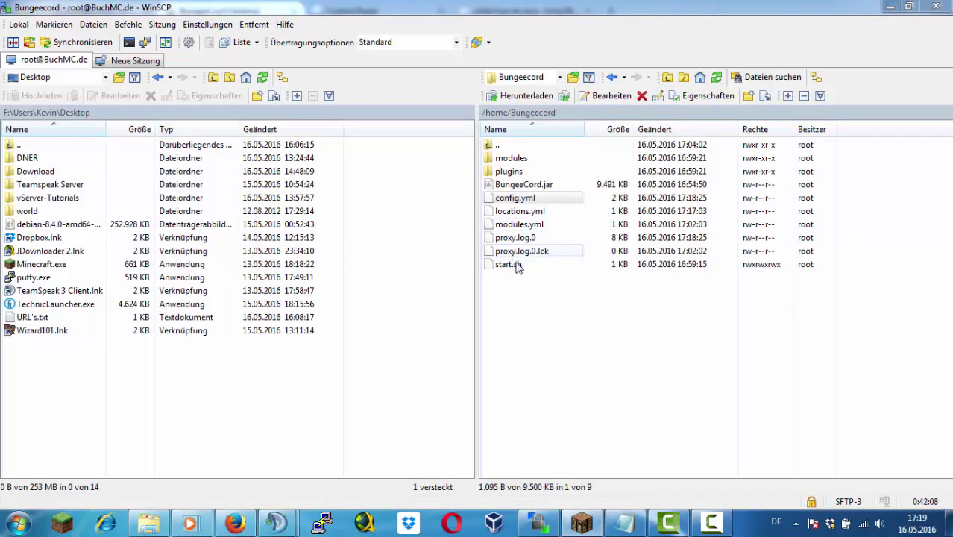
Copy the whole loop script from /home/SG/start.sh
mouse_move(277, 522)
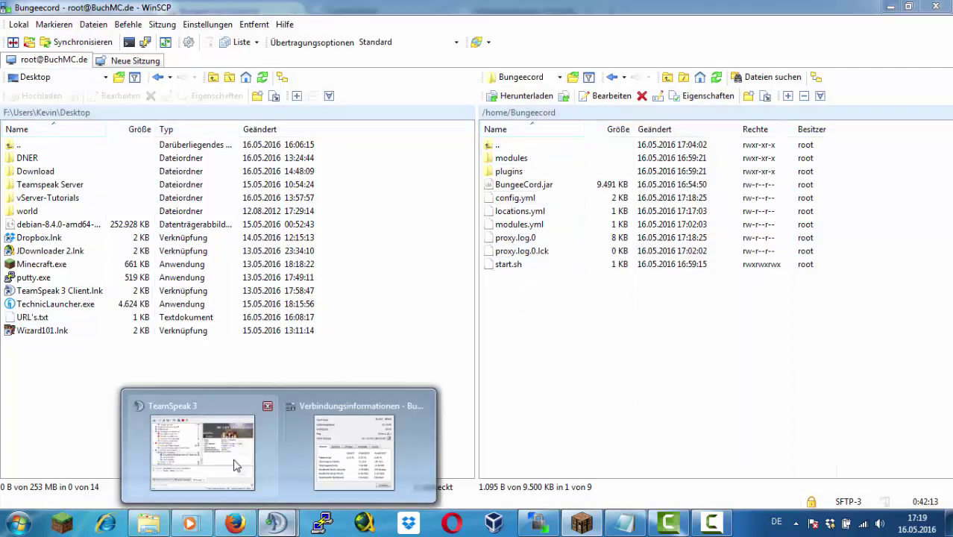
click(123, 155)
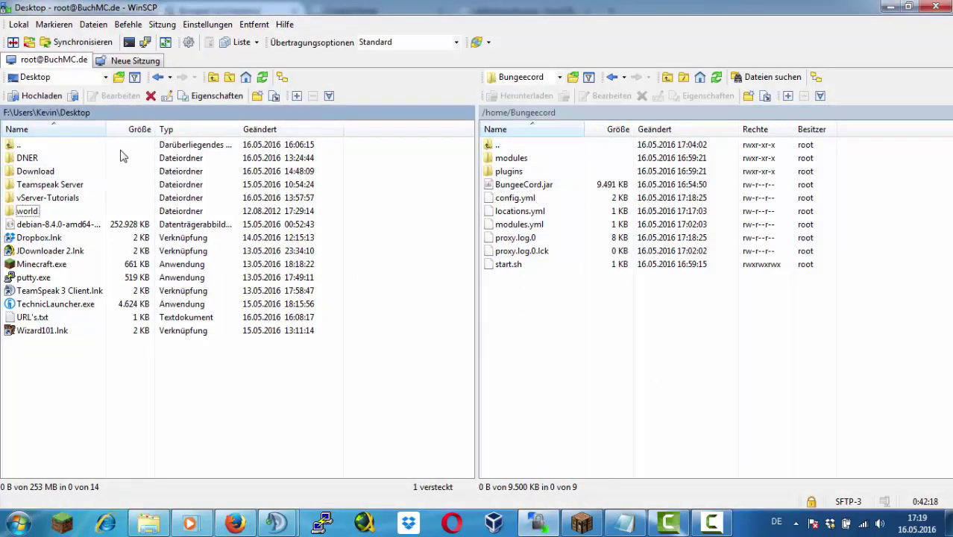
double_click(19, 144)
double_click(496, 144)
double_click(504, 157)
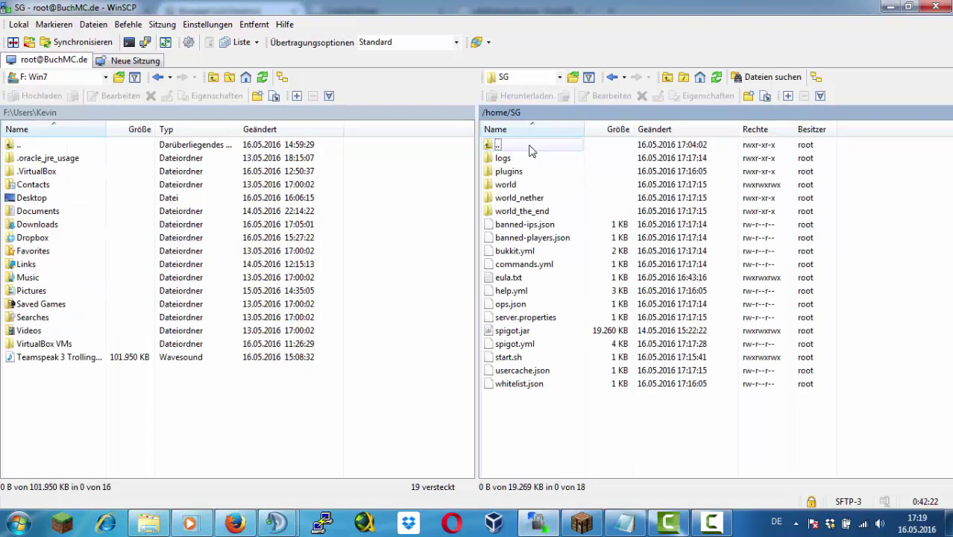
double_click(520, 356)
key(ctrl+a)
key(ctrl+c)
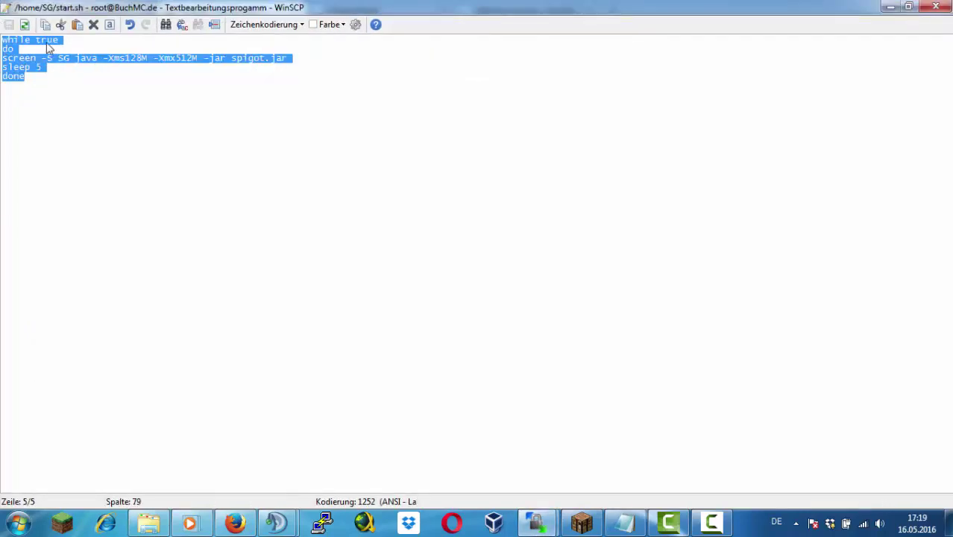
click(936, 6)
Paste it into Bungeecord's start.sh, replacing the old line, and change the jar to Bungeecord.jar
double_click(485, 145)
double_click(511, 157)
double_click(514, 319)
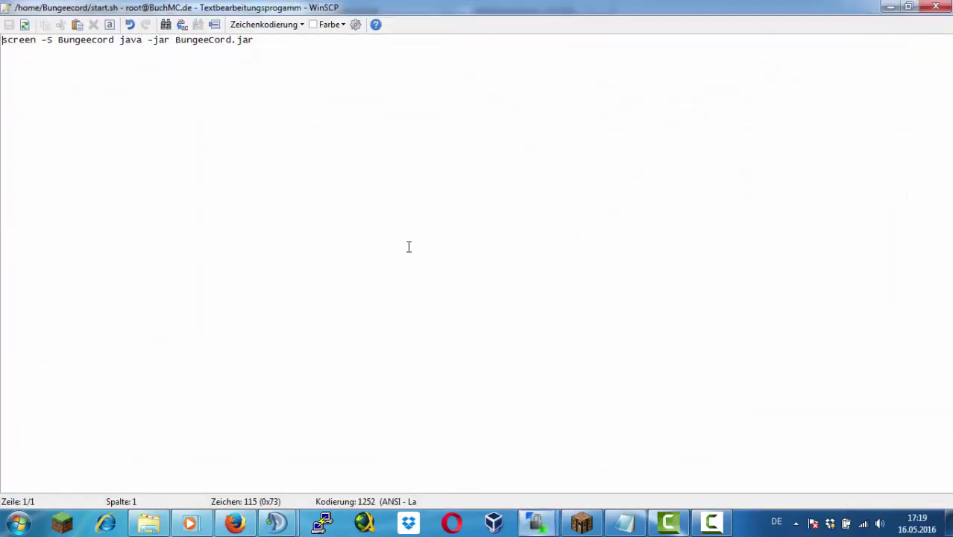
key(ctrl+a)
key(ctrl+v)
key(Up)
key(Up)
key(End)
key(Left)
key(Left)
key(Left)
key(Left)
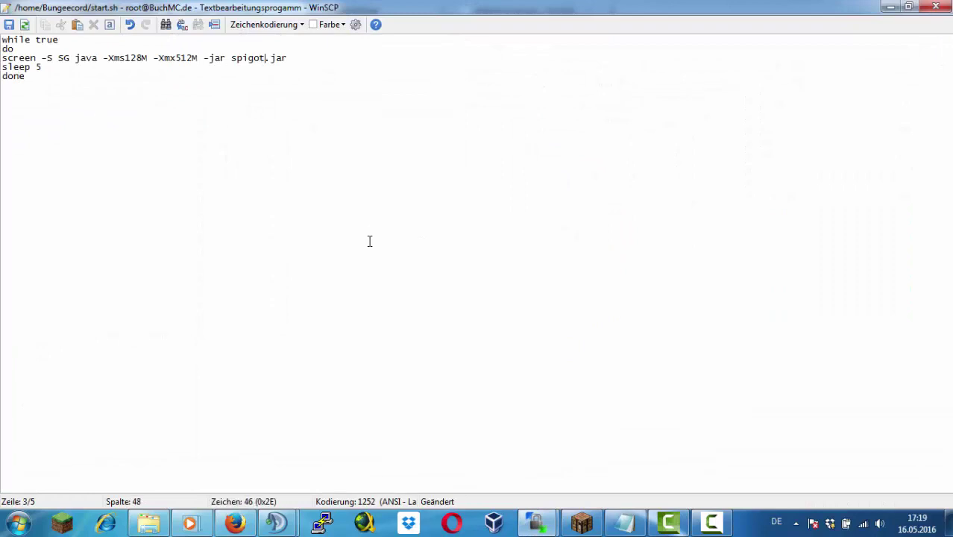
key(BackSpace)
key(BackSpace)
key(BackSpace)
key(BackSpace)
key(BackSpace)
key(BackSpace)
text(Bungeecord)
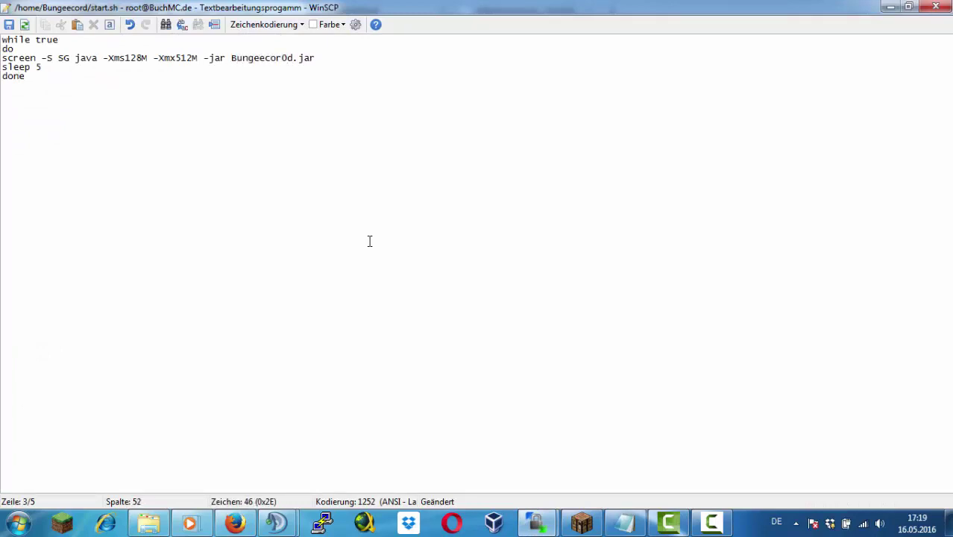
key(Delete)
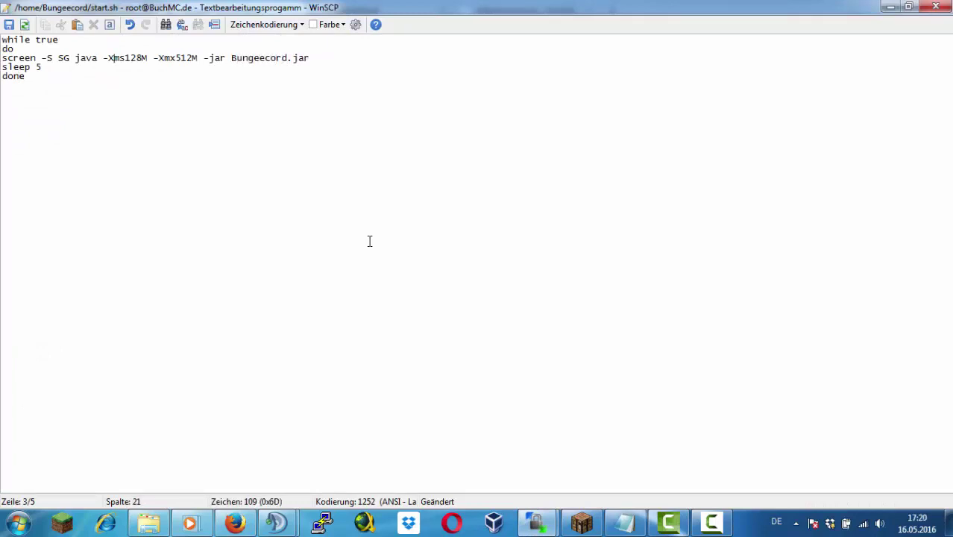
Rename the screen session to Bungee, remove the memory flags, save, and close the editor
key(Left)
key(Left)
key(Left)
key(Left)
key(Left)
key(Left)
key(Left)
key(Left)
key(BackSpace)
key(BackSpace)
text(Bun)
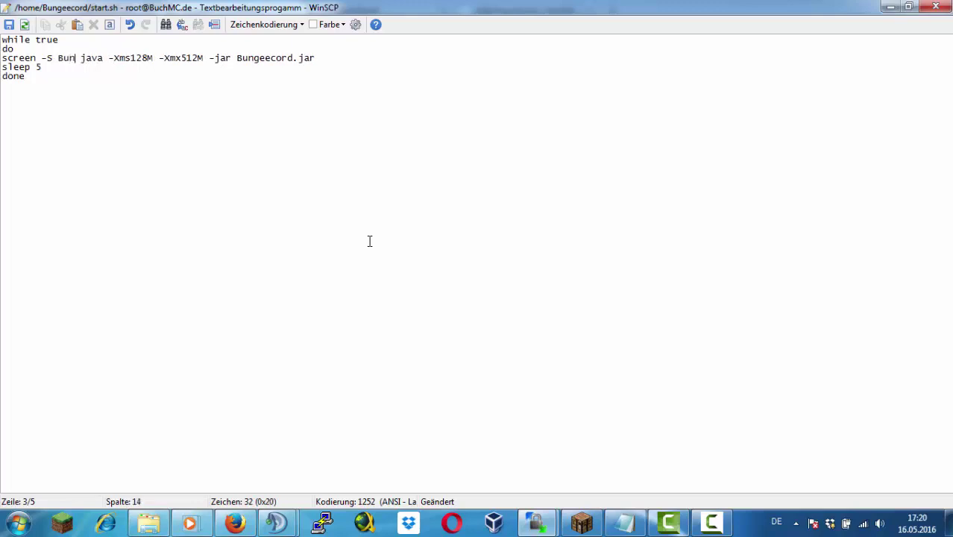
text(gee)
key(ctrl+Right)
key(ctrl+Right)
key(ctrl+Right)
key(ctrl+Right)
key(BackSpace)
key(BackSpace)
key(BackSpace)
key(BackSpace)
key(BackSpace)
key(BackSpace)
key(BackSpace)
key(BackSpace)
key(BackSpace)
key(BackSpace)
key(BackSpace)
key(BackSpace)
key(BackSpace)
key(BackSpace)
key(BackSpace)
key(BackSpace)
key(BackSpace)
key(BackSpace)
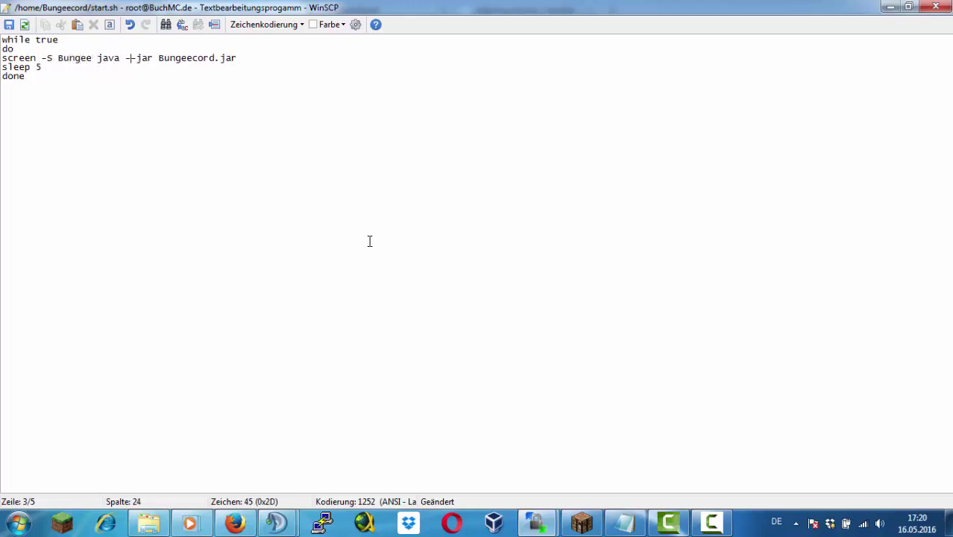
key(ctrl+s)
key(Escape)
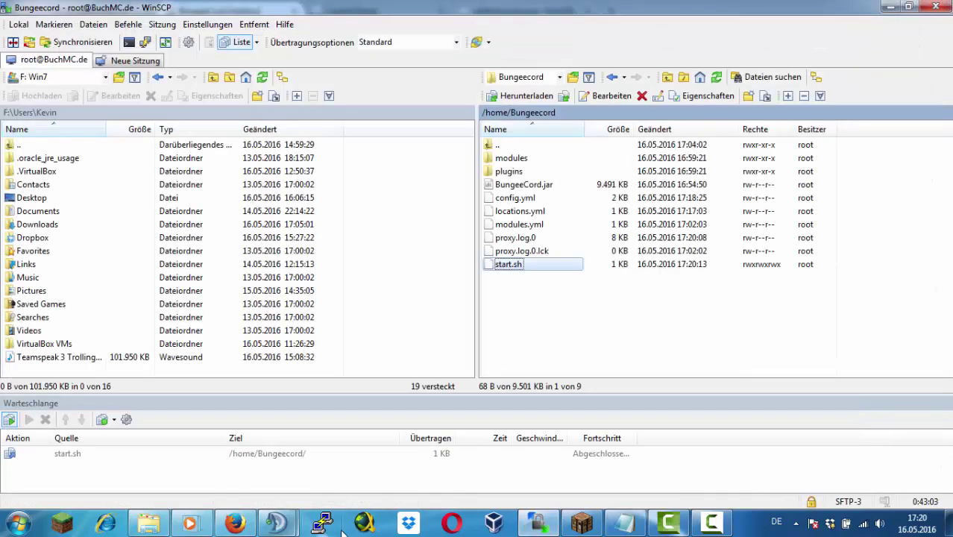
Log into the server in PuTTY, go to /home/Bungeecord and run ./start.sh
key(ctrl+p)
click(504, 270)
double_click(451, 291)
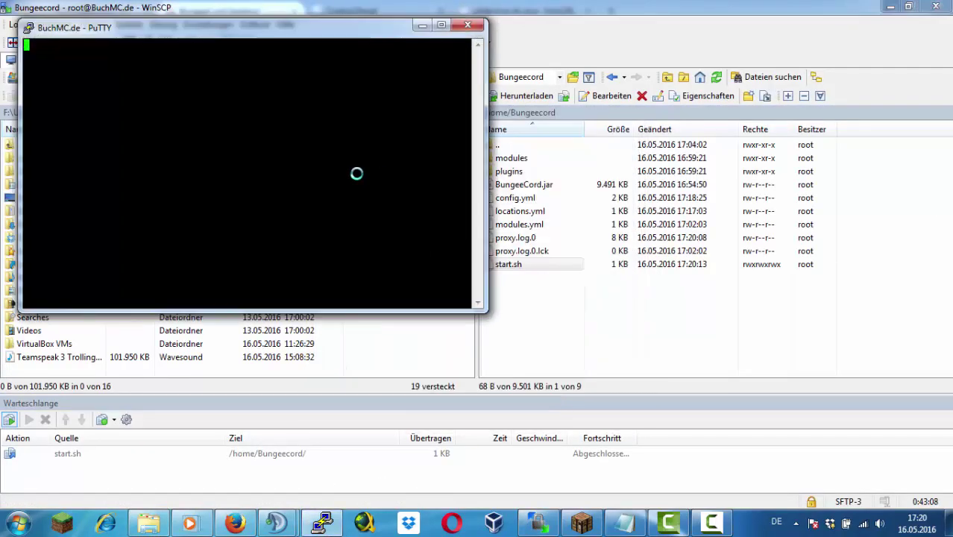
key(Return)
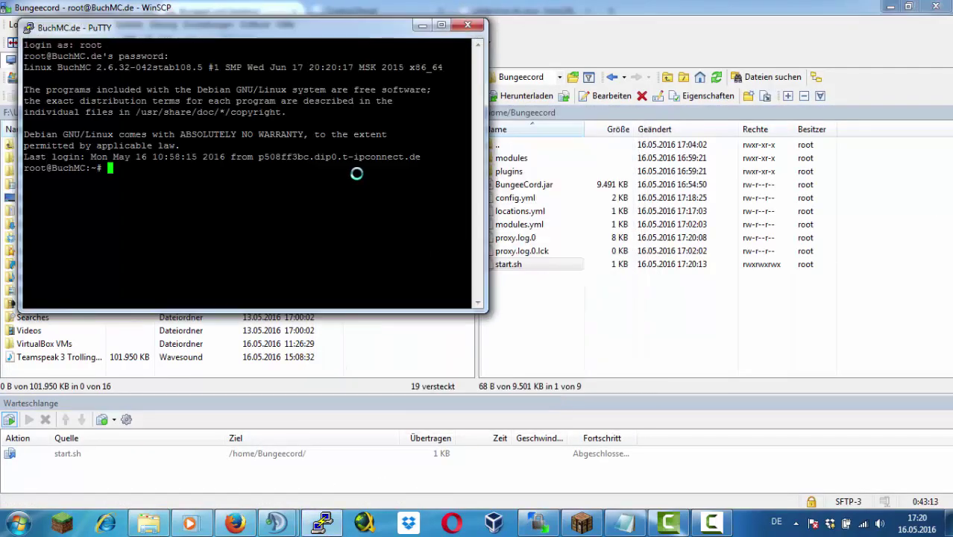
text(cd /home/Bungeecord/)
key(Return)
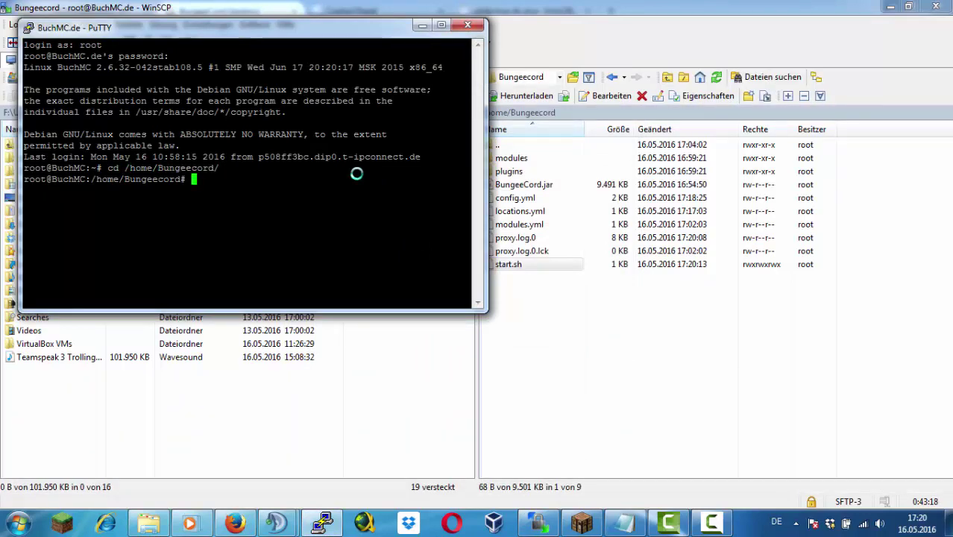
text(screen -r Bungee)
key(Return)
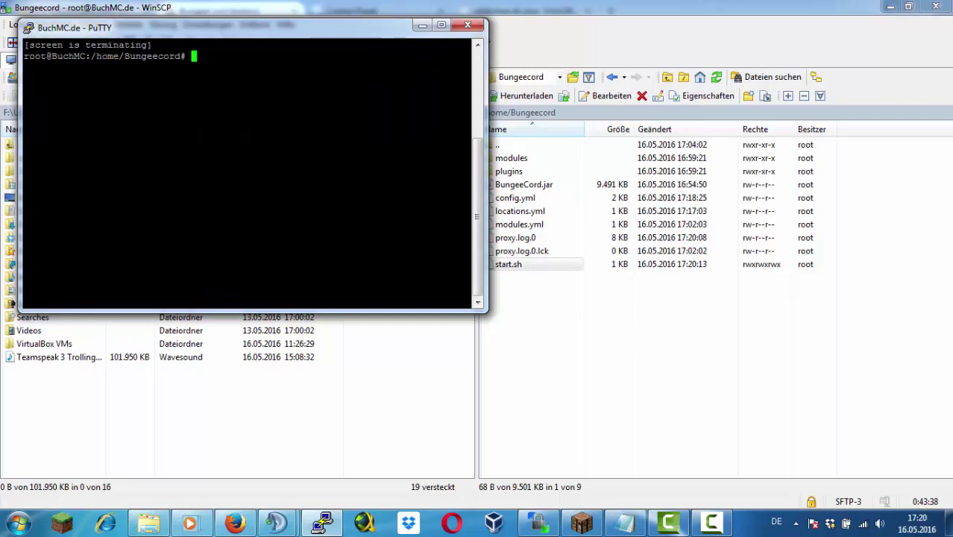
text(./start.sh)
key(Return)
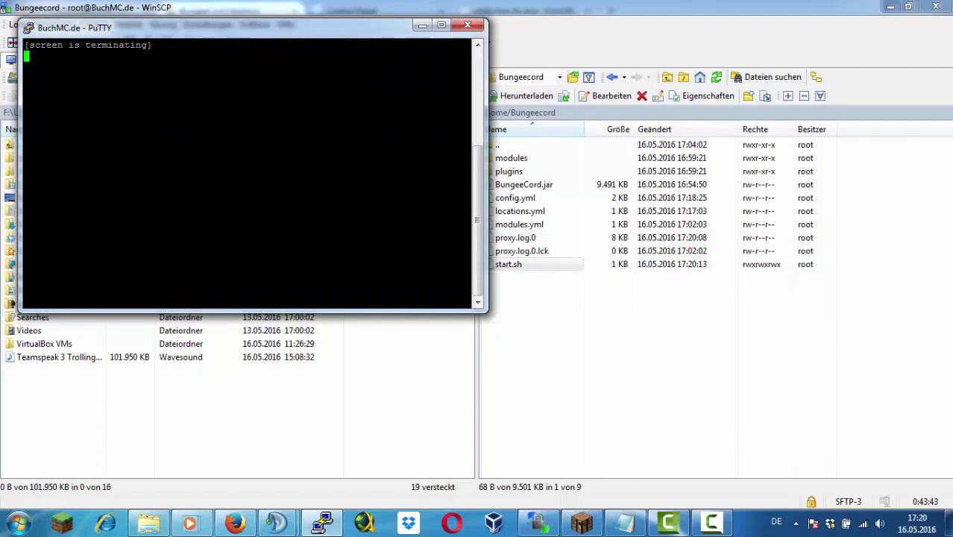
Delete the loop lines and the empty first line from start.sh, then save it
double_click(531, 265)
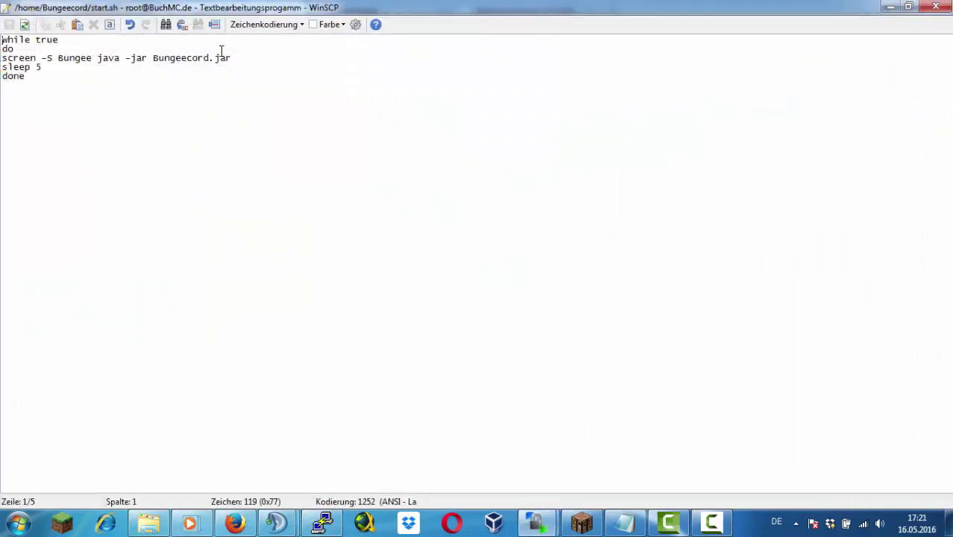
double_click(59, 81)
key(shift+Up)
key(Delete)
key(shift+Up)
key(shift+Up)
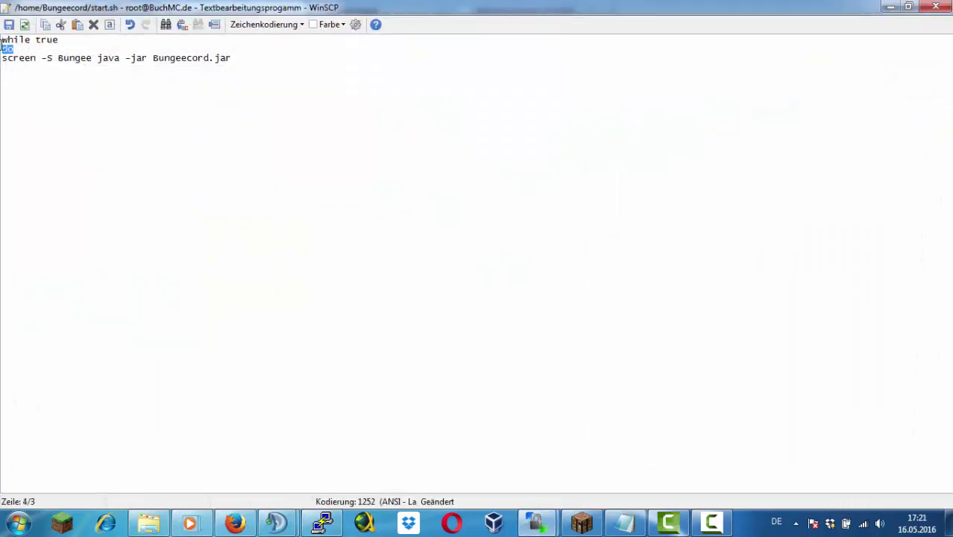
key(Delete)
click(50, 41)
key(Delete)
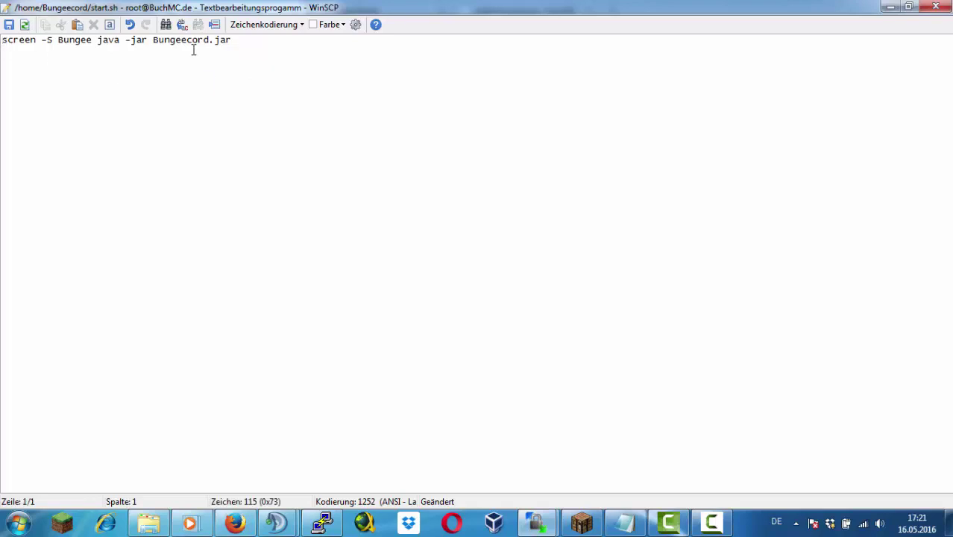
click(9, 24)
key(Escape)
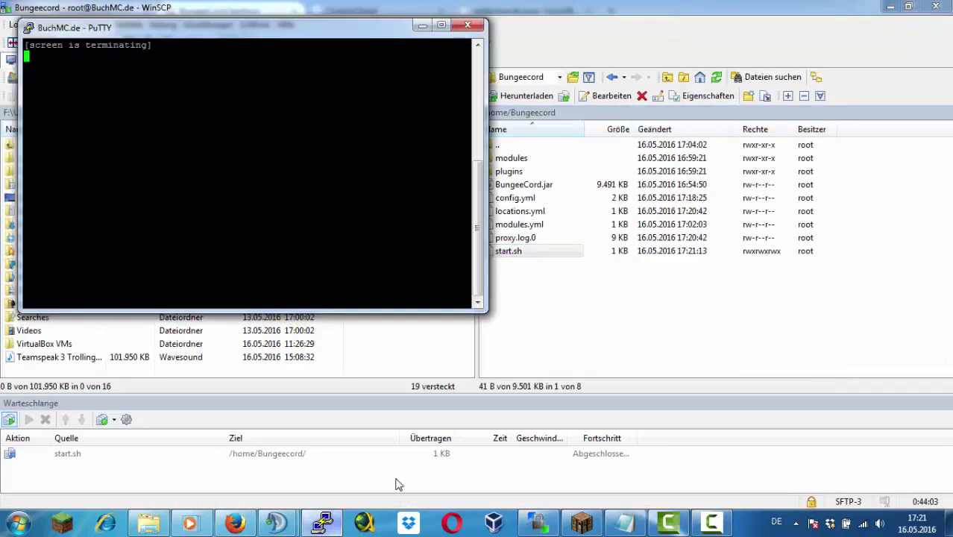
List screen sessions, then launch BungeeCord.jar in a screen session named Bungee
key(Up)
key(Down)
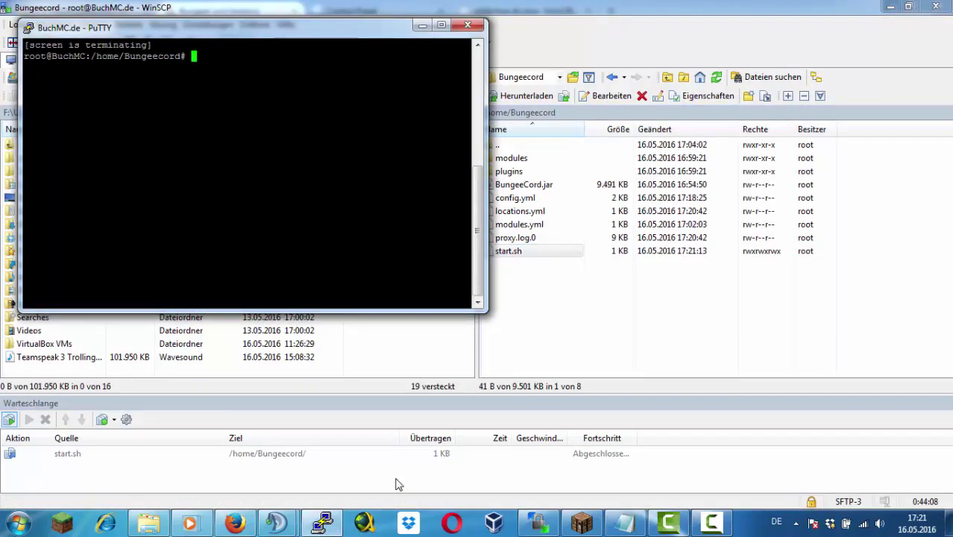
text(screen -ls)
key(Return)
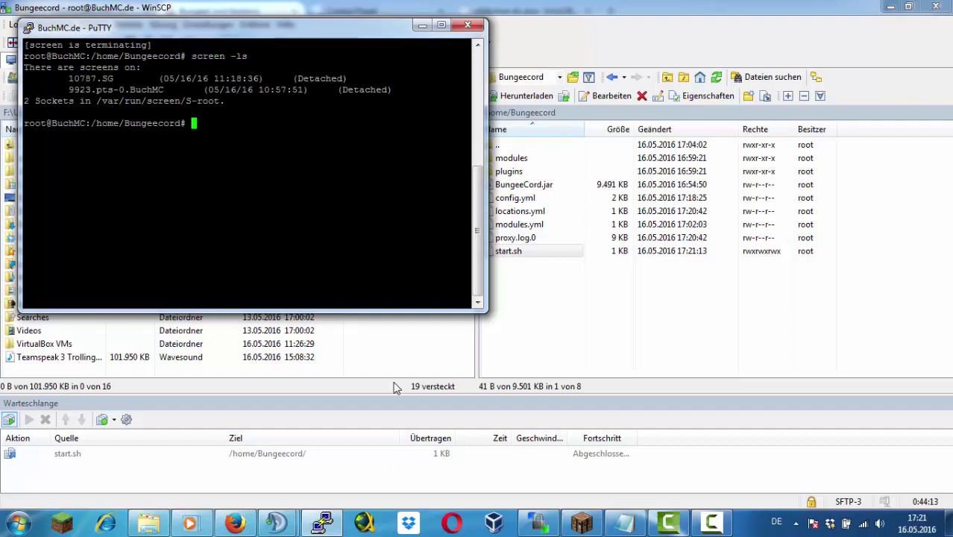
text(screen -S)
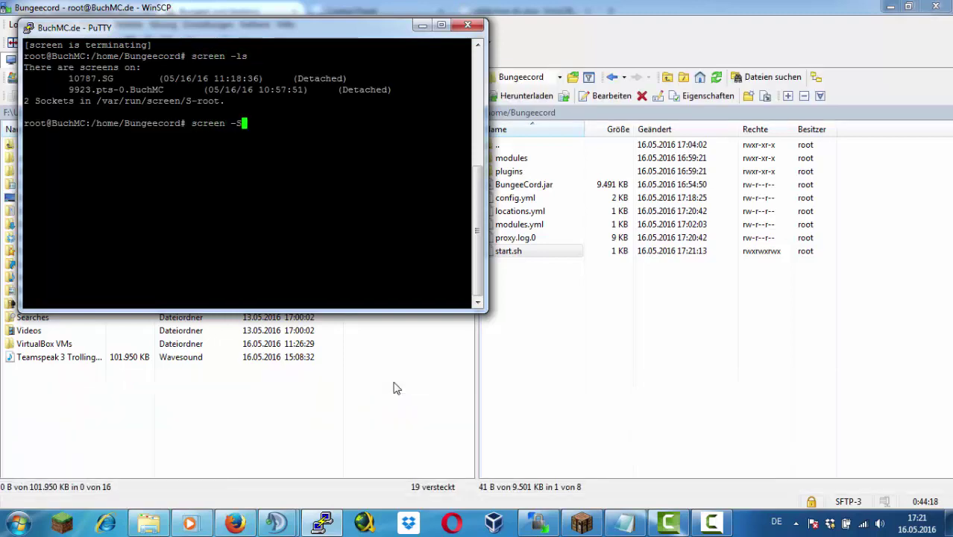
text( java -jar BungeeCord.jar)
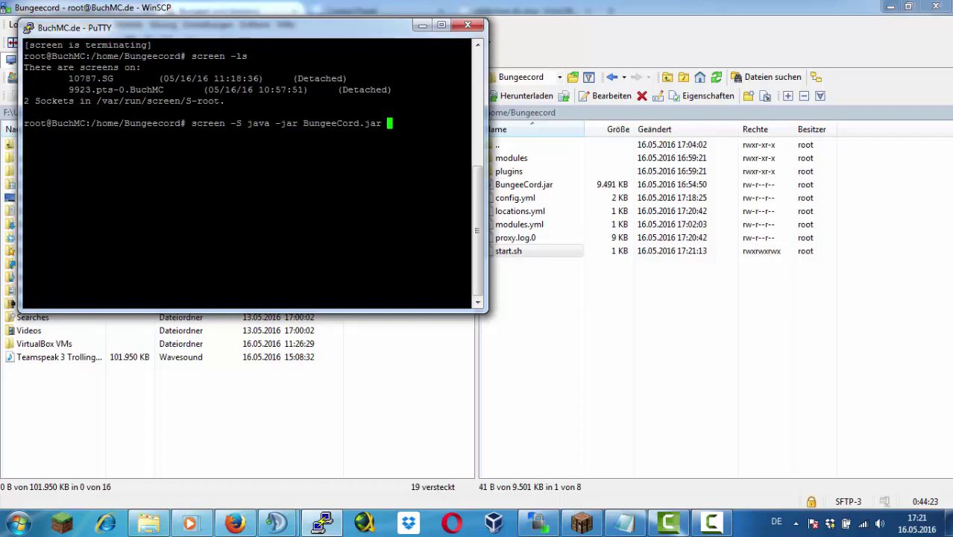
drag(470, 123, 219, 123)
key(Return)
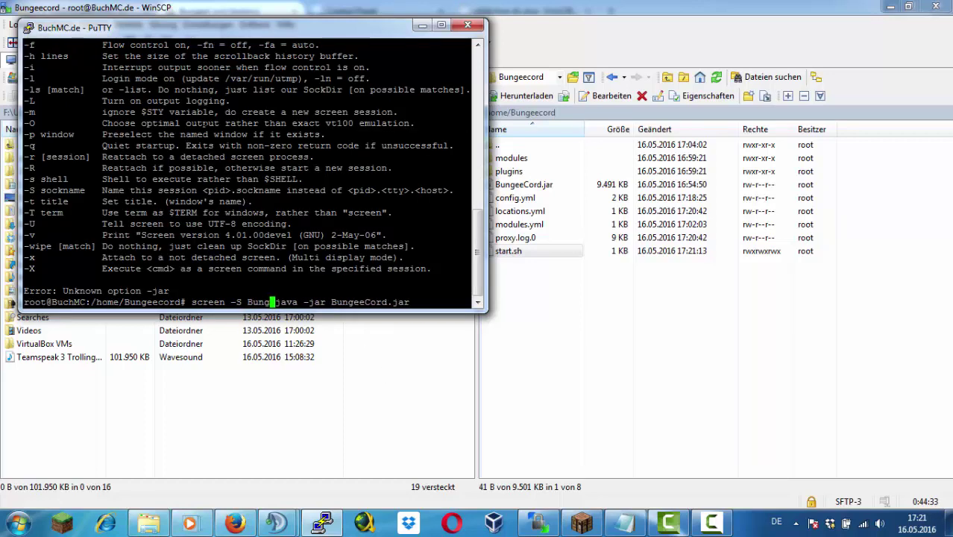
key(Return)
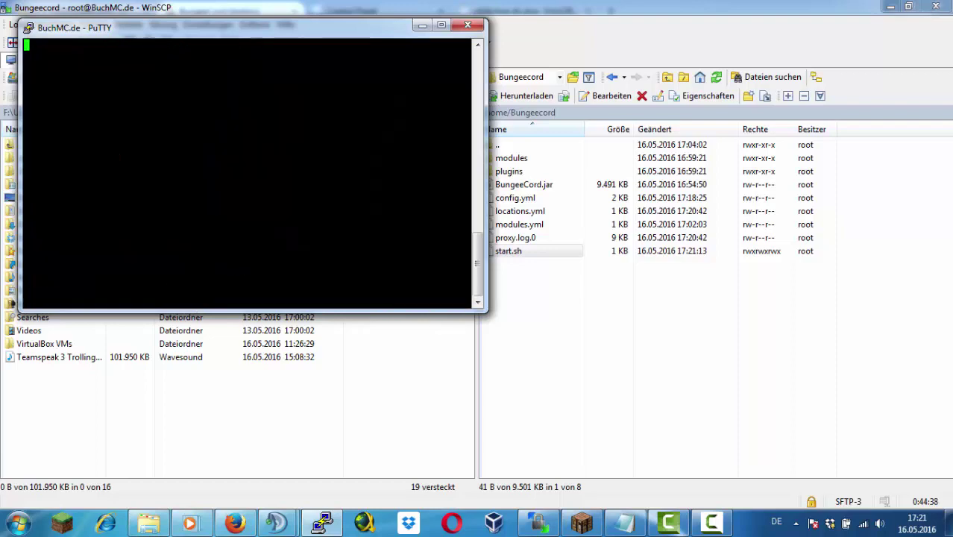
Replace the start.sh line with the working screen launch command and save
double_click(508, 250)
double_click(19, 40)
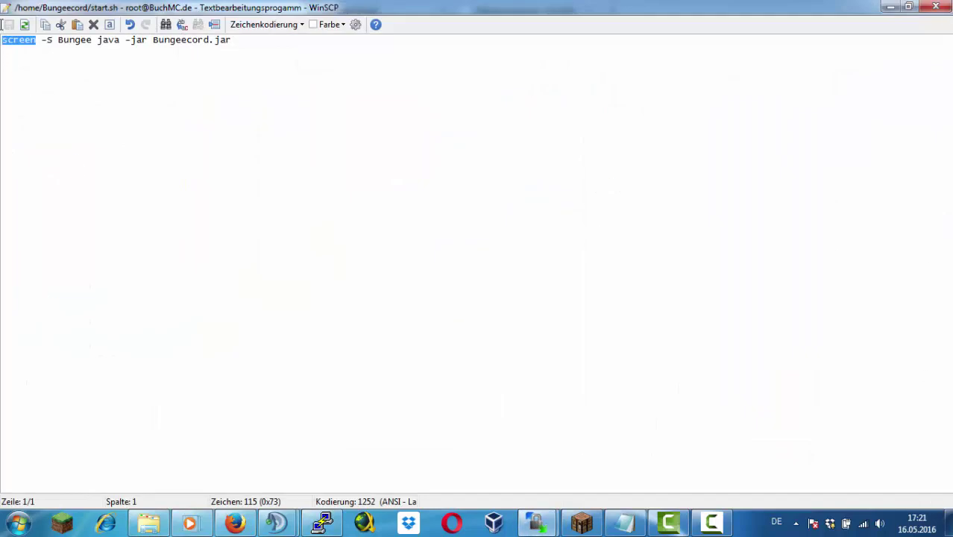
key(ctrl+a)
text(screen -S Bungee java -jar BungeeCord.jar)
click(935, 7)
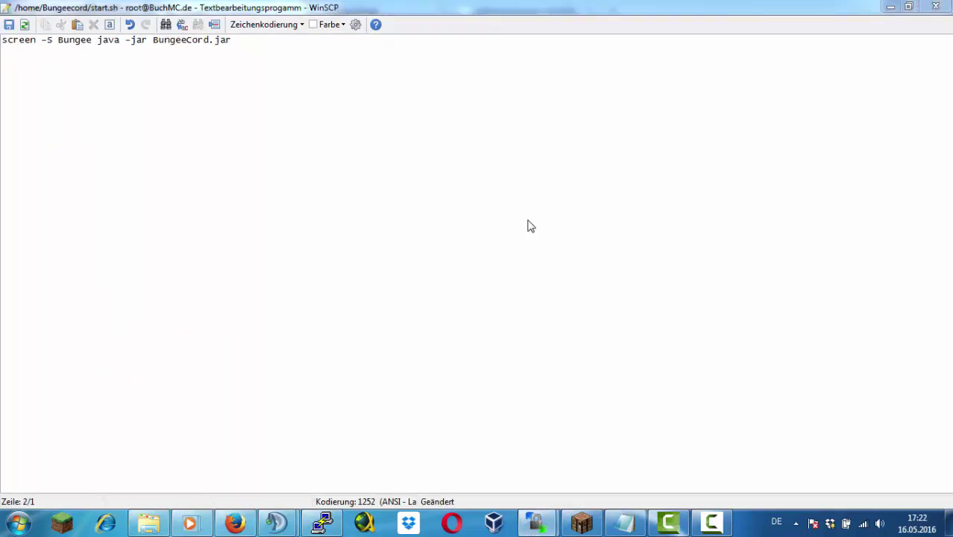
click(408, 290)
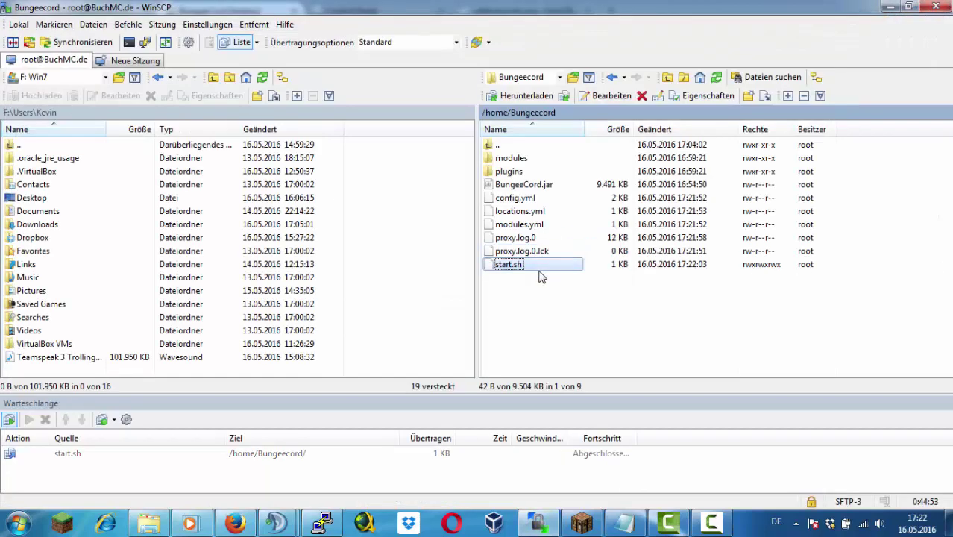
click(322, 522)
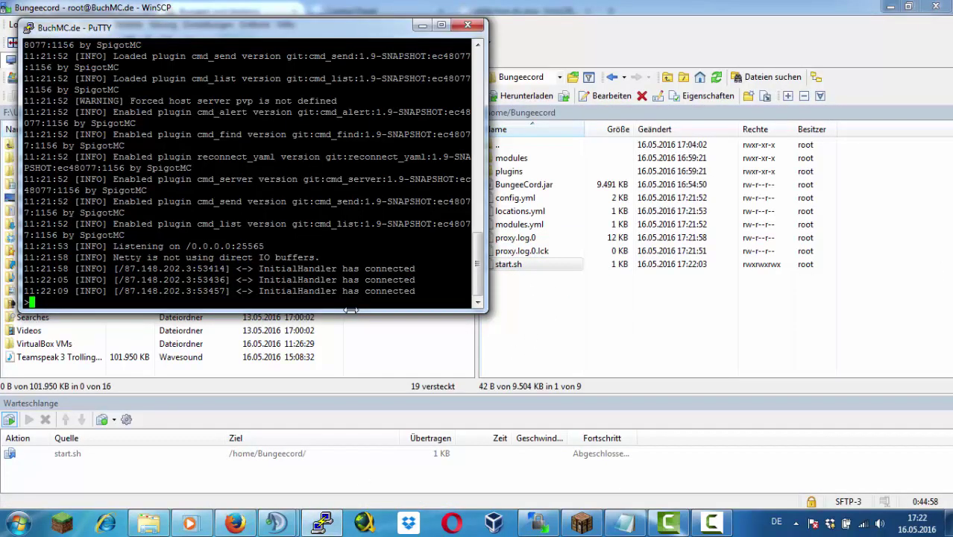
key(ctrl+a)
key(d)
click(583, 524)
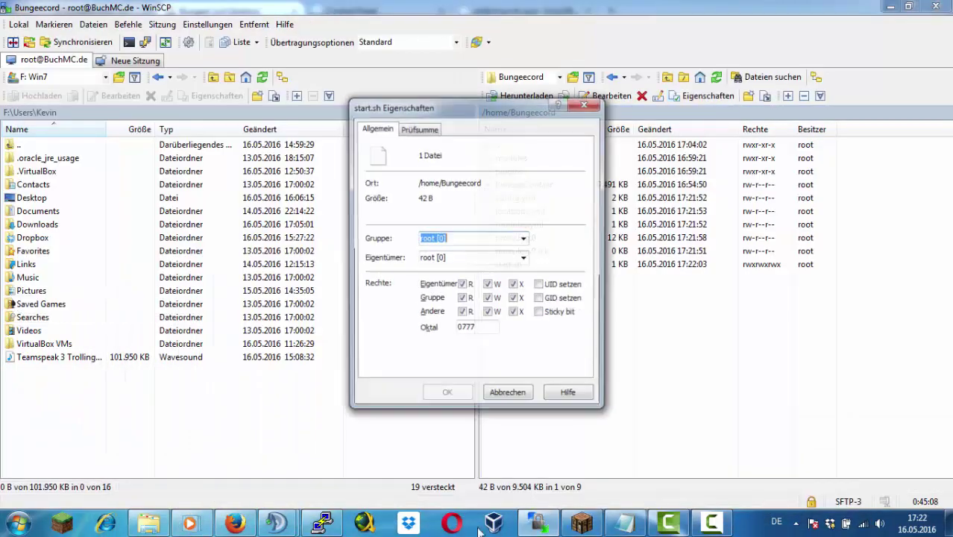
click(594, 107)
click(575, 522)
click(606, 463)
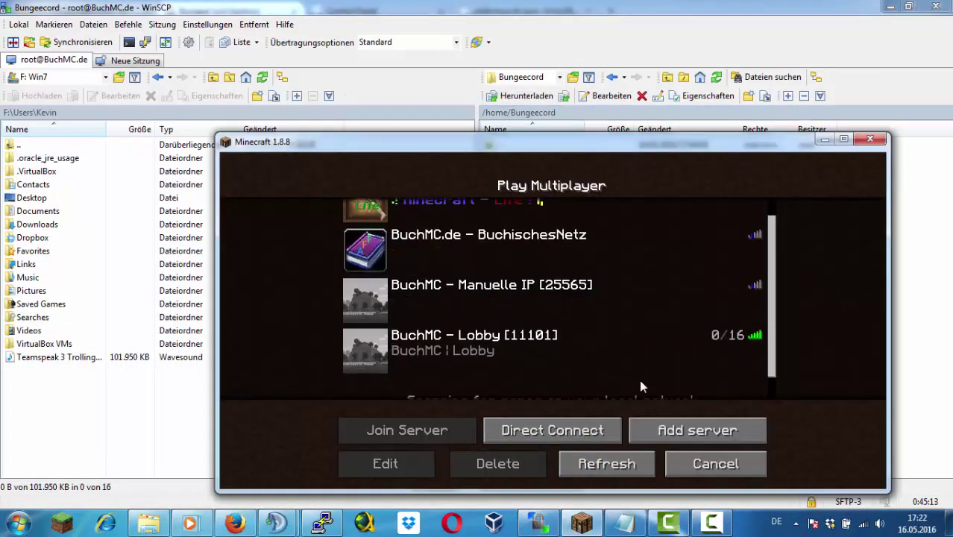
Join the BuchMC - Manuelle IP server and move to SurvivalGames1 with /server
click(582, 295)
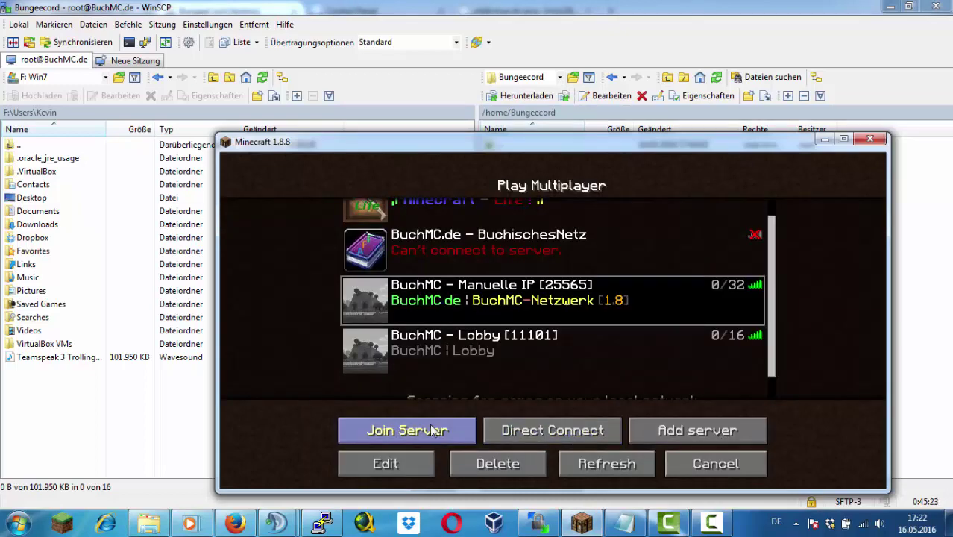
click(433, 430)
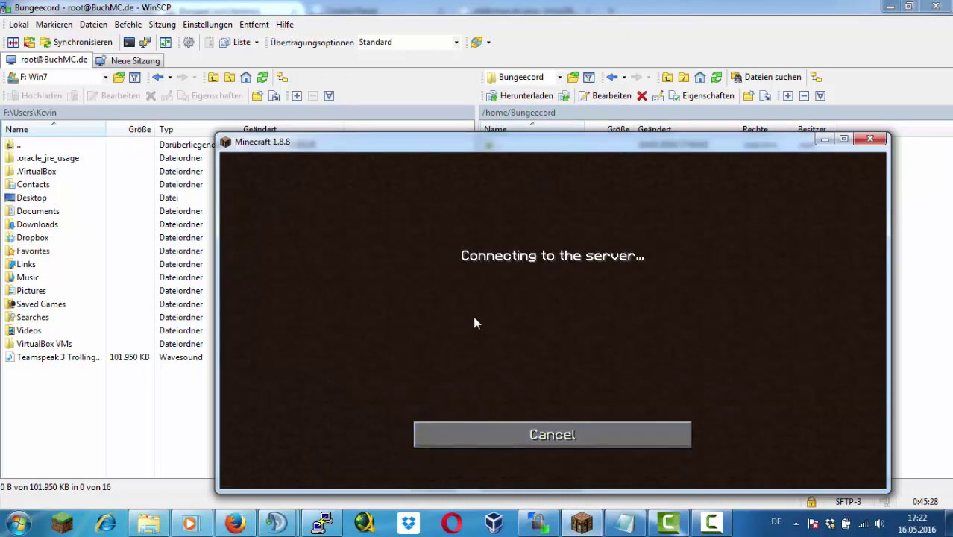
click(319, 447)
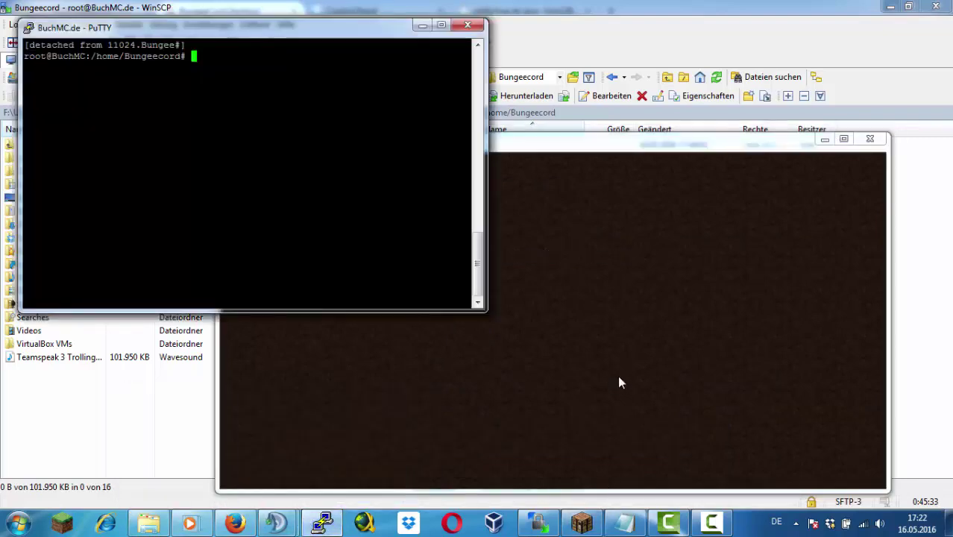
click(616, 264)
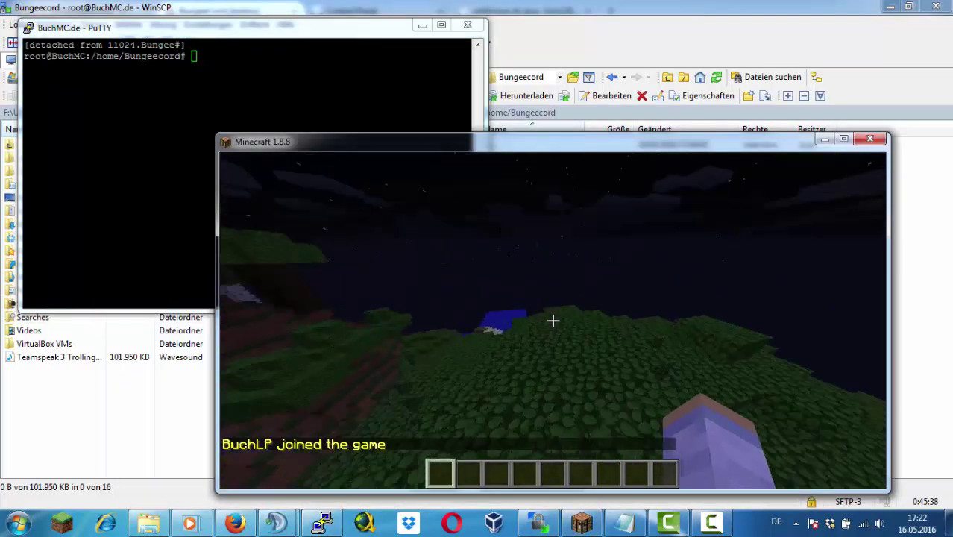
text(/server)
key(Return)
text(/server)
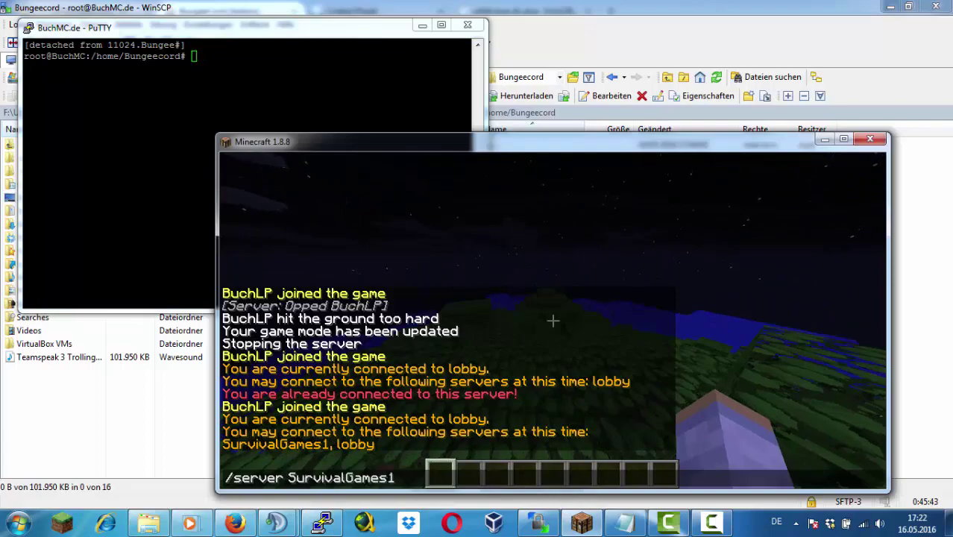
key(Return)
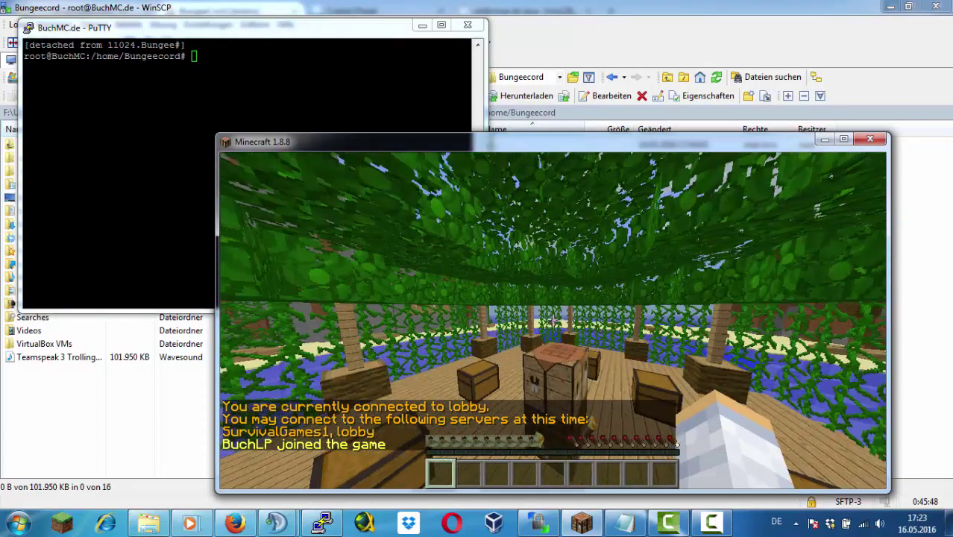
Reattach to the server's screen session and give the player operator rights
key(t)
key(Return)
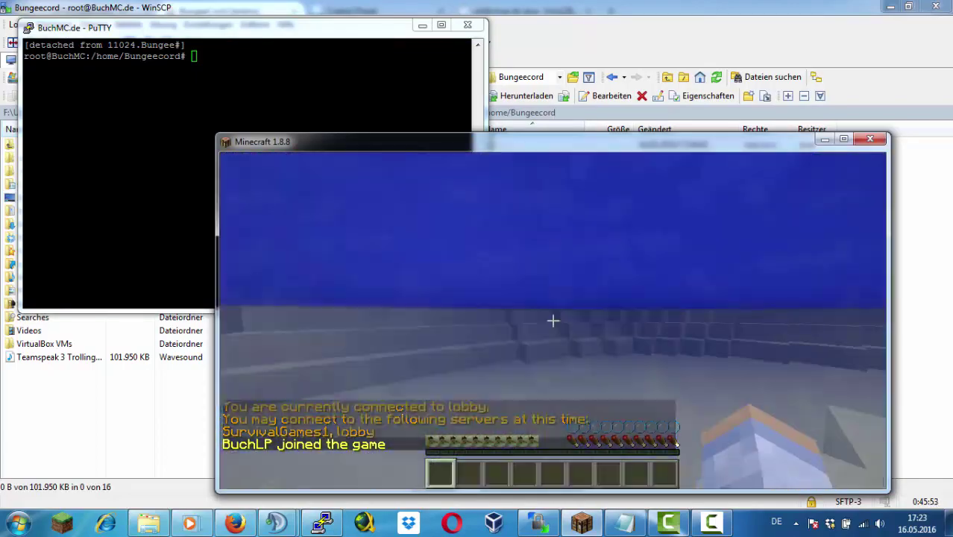
key(t)
key(alt+Tab)
text(screen -r)
key(Return)
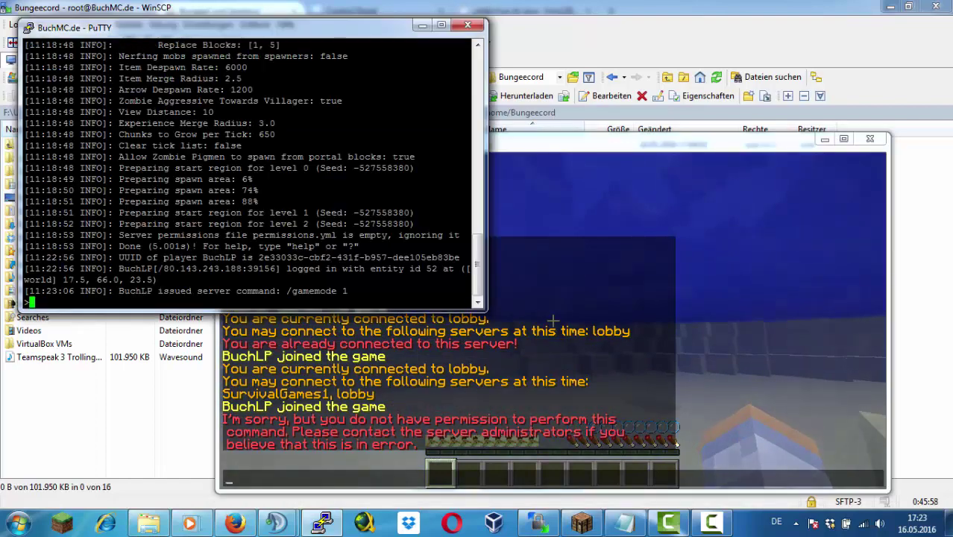
text(op BuchLP)
key(Return)
Switch the player to creative mode and open the creative inventory
key(alt+Tab)
key(t)
key(Up)
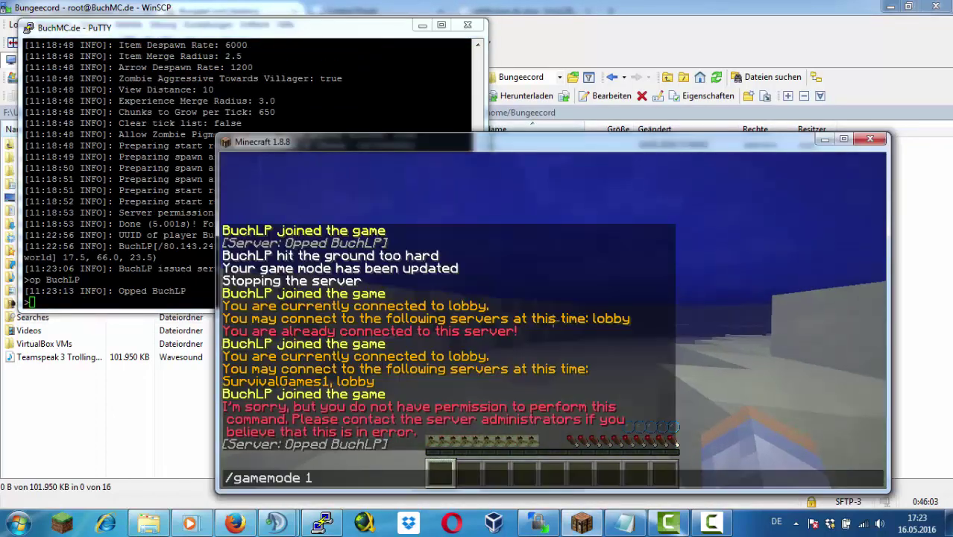
key(Return)
key(e)
key(alt+Tab)
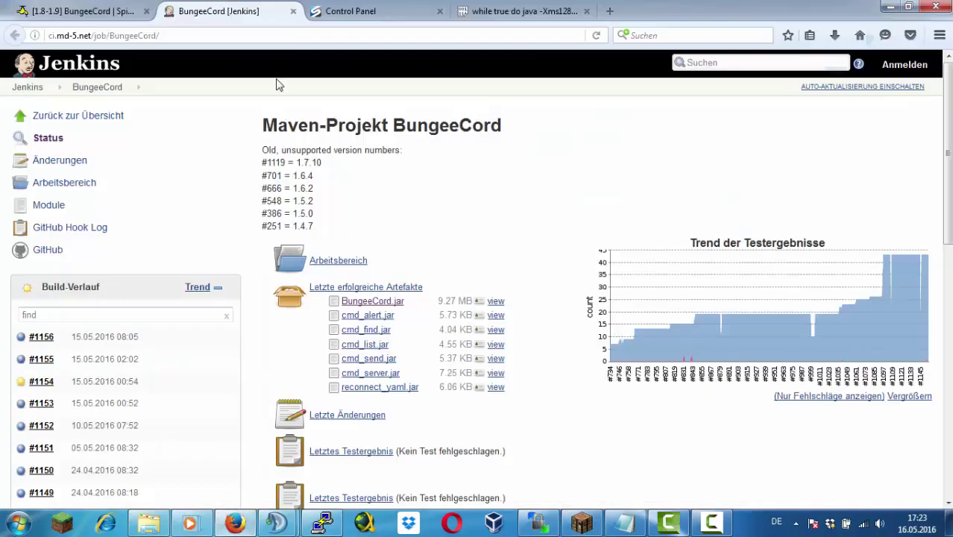
Close the Jenkins tab and search the web for 'supersurvivalgames'
click(293, 11)
click(166, 35)
text(Bun)
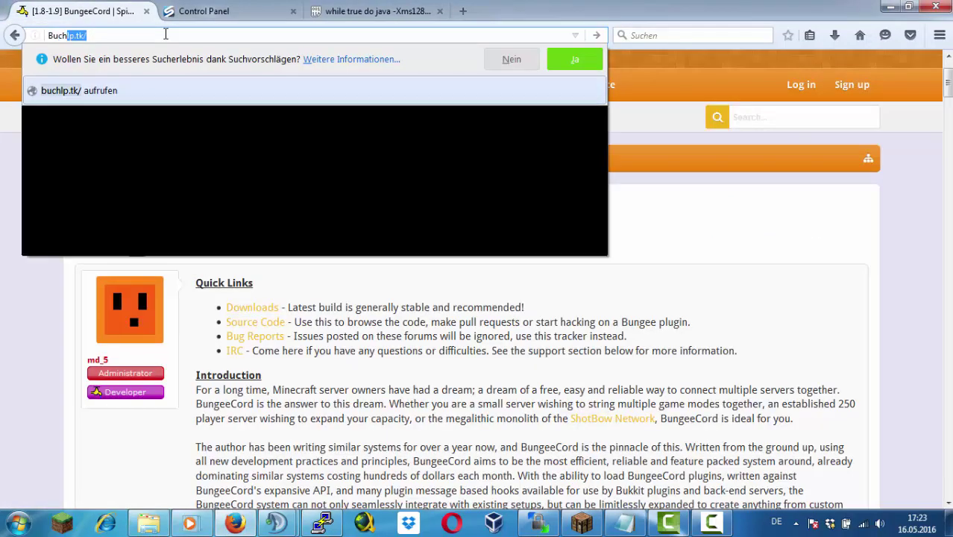
key(BackSpace)
key(BackSpace)
key(BackSpace)
text(super)
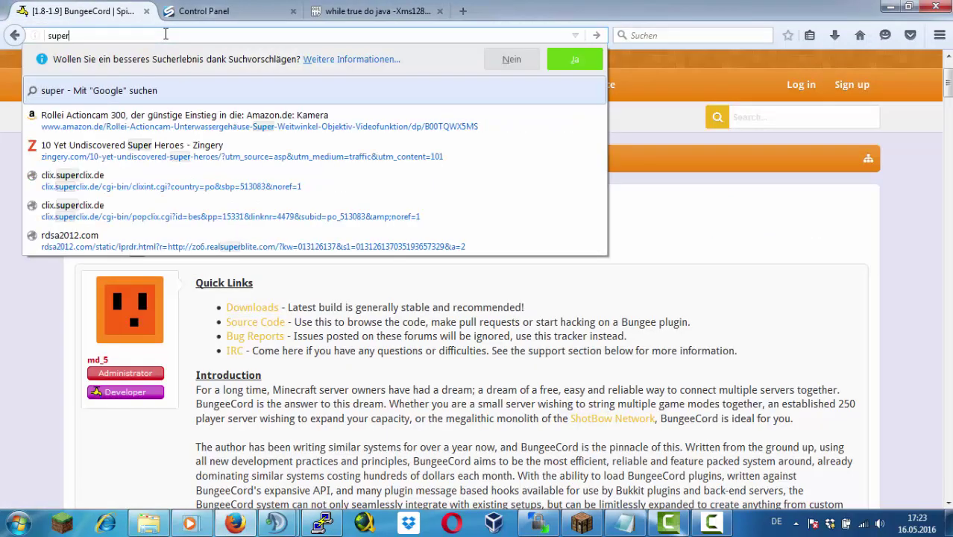
text(survivalgames)
key(Return)
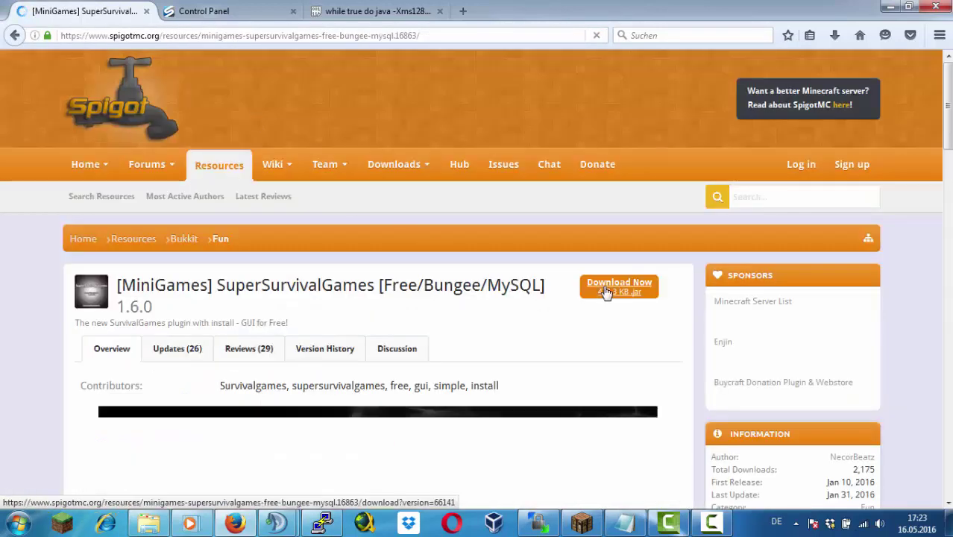
Download and save SuperSurvivalGames.jar, then drag it toward WinSCP
click(607, 290)
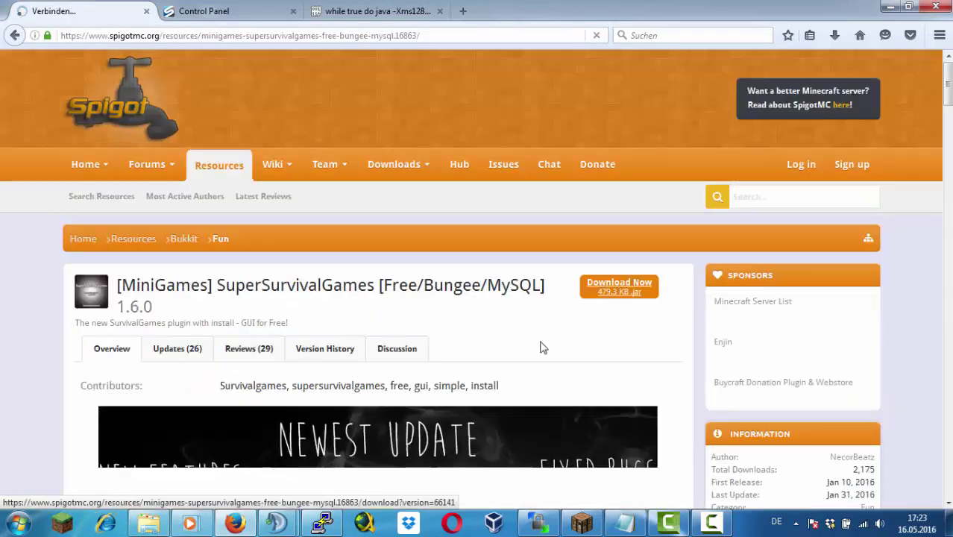
click(527, 247)
click(836, 35)
drag(664, 90, 543, 266)
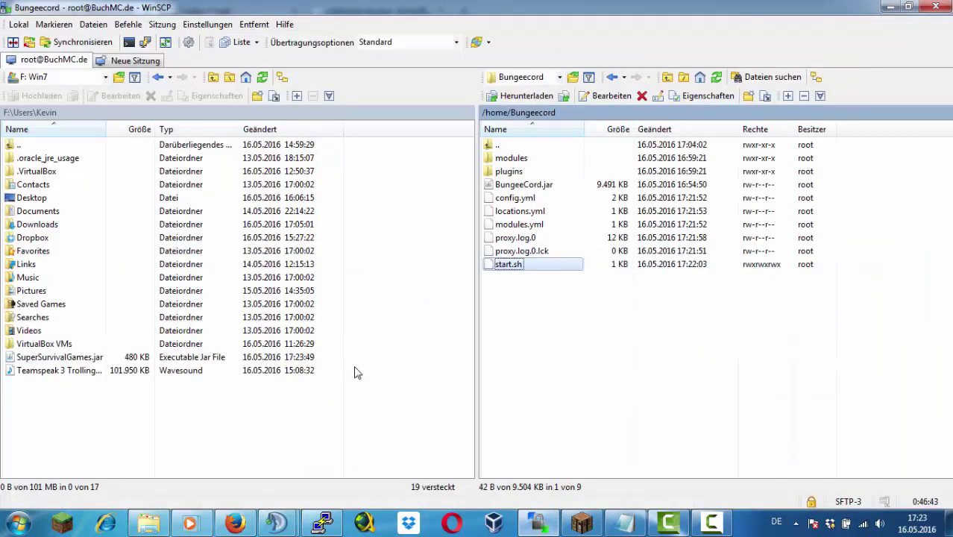
Upload SuperSurvivalGames.jar into the SG server's plugins folder
click(538, 157)
double_click(498, 145)
double_click(504, 185)
click(60, 370)
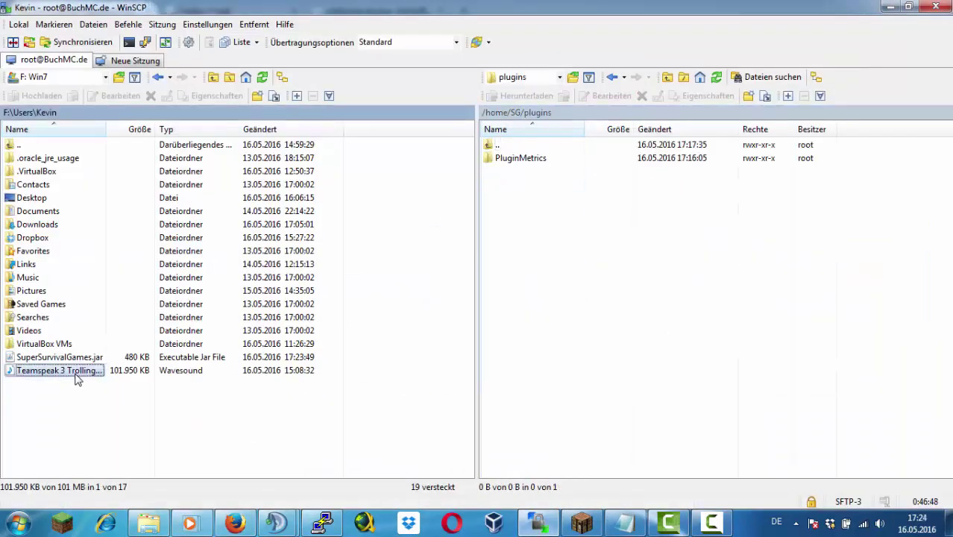
drag(60, 357, 619, 269)
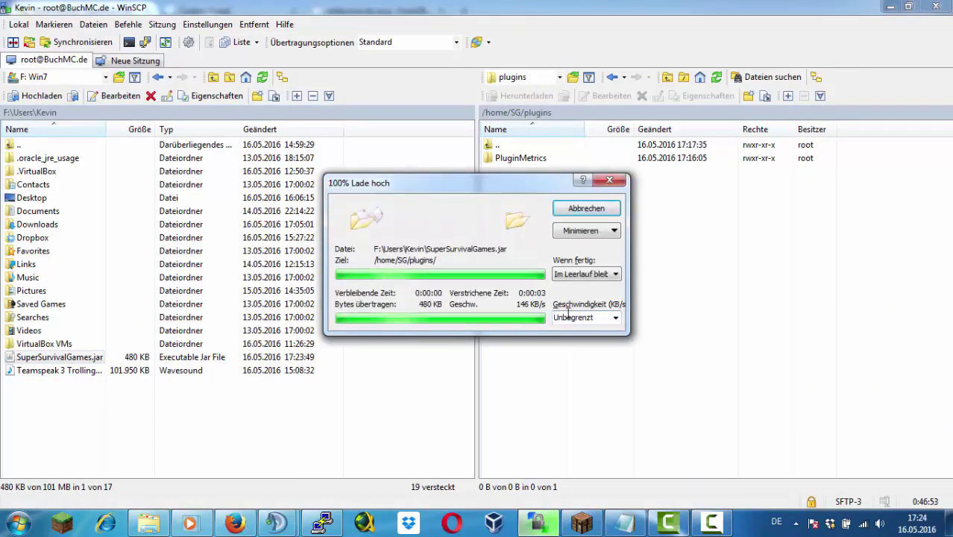
Reload the server with /rl and list loaded plugins with /pl
click(322, 522)
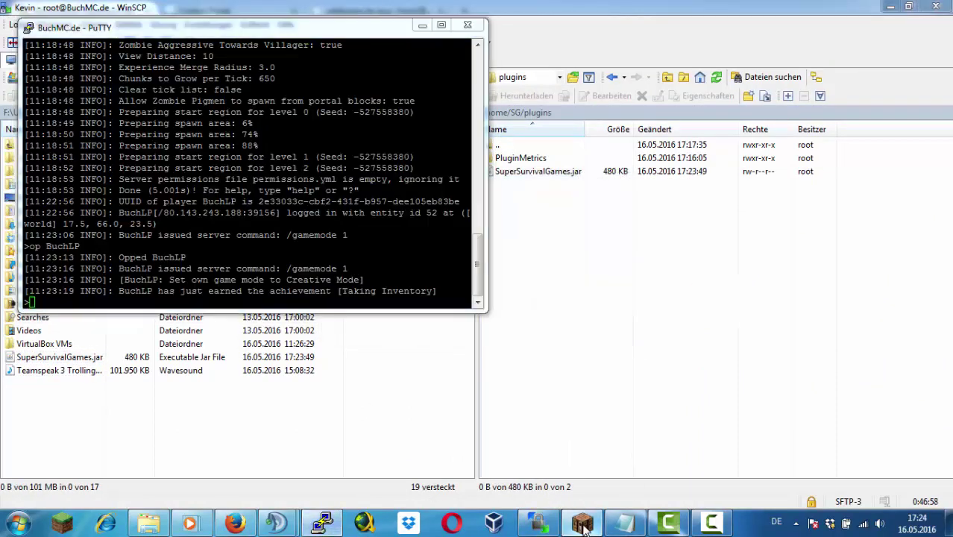
click(582, 522)
text(/rl)
key(Return)
text(/pl)
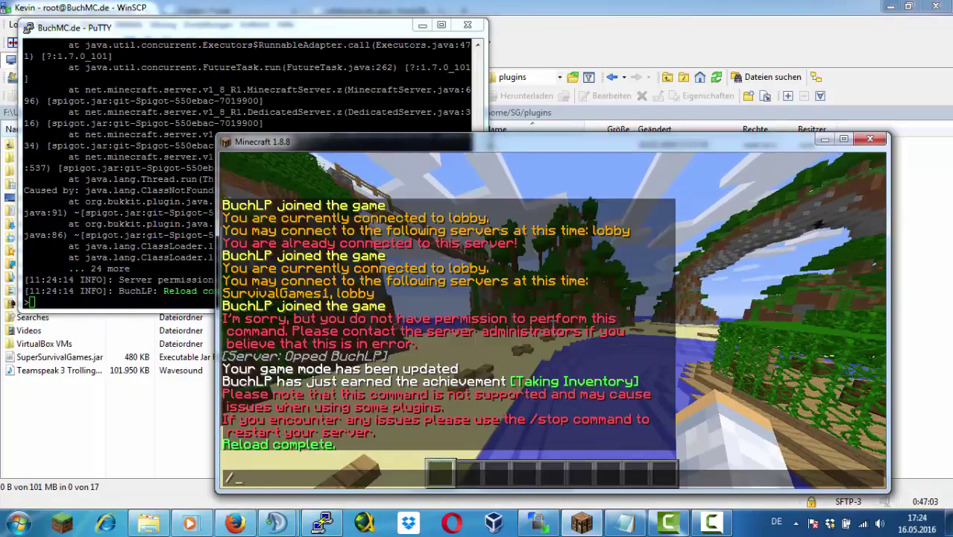
key(Return)
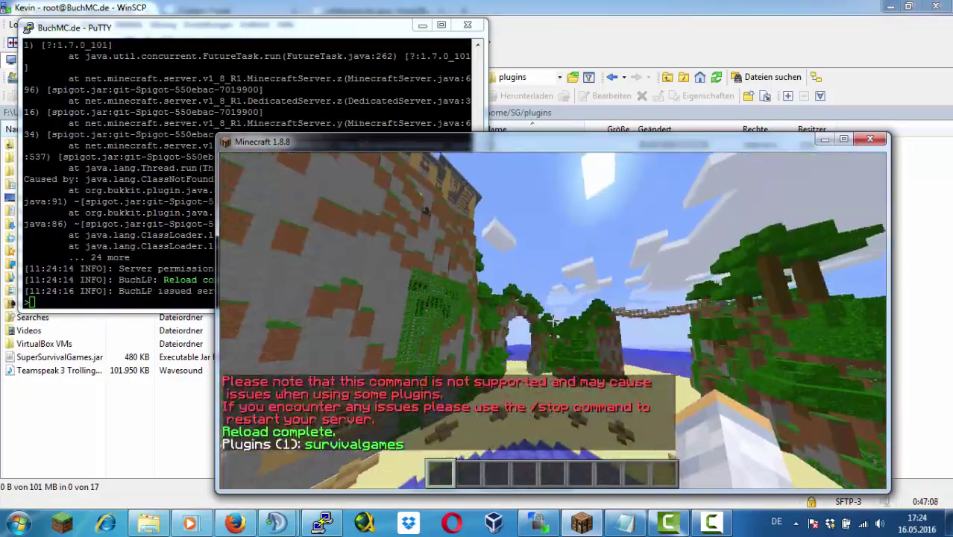
key(w)
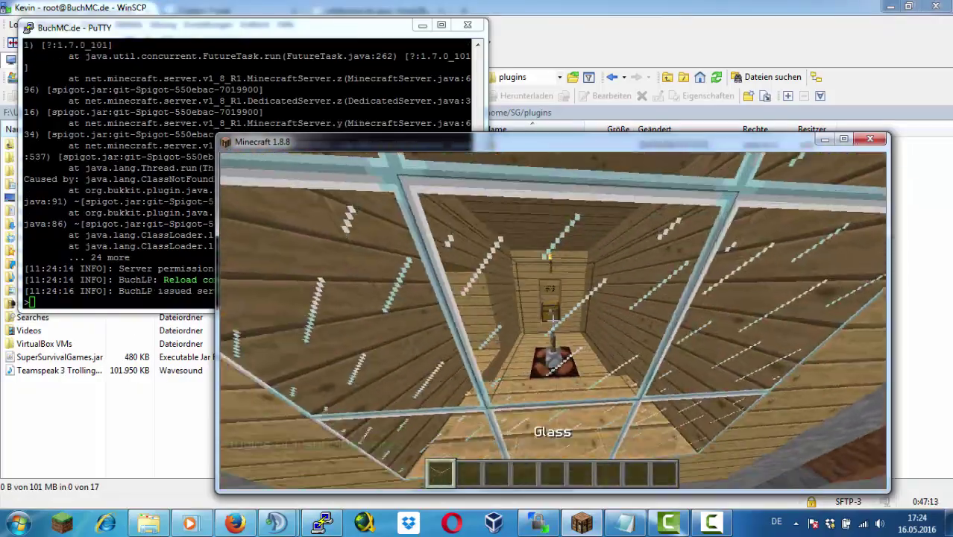
Op the player from the server console, correcting the mistyped player name
text(t/op BuchLP)
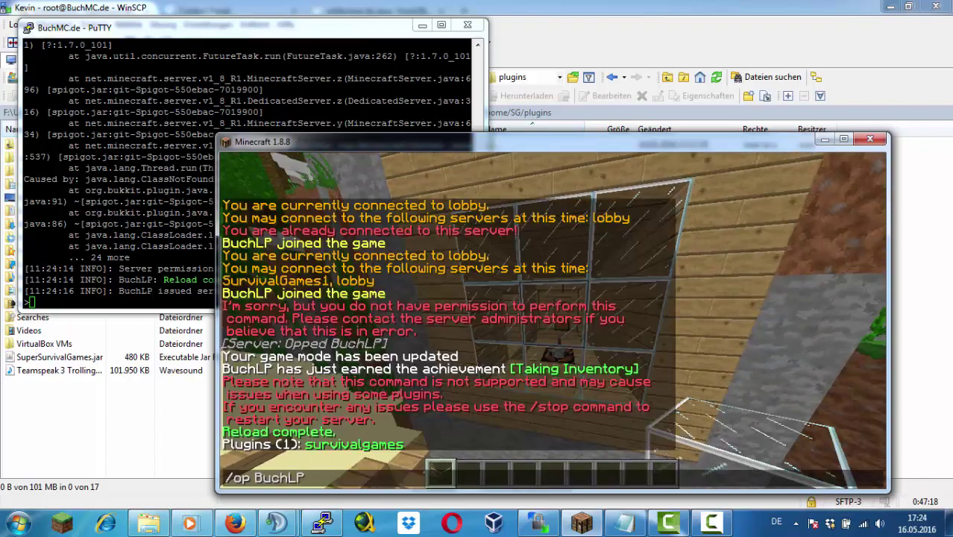
key(Return)
key(e)
key(alt+Tab)
text(op BuchLOP)
key(Return)
key(Up)
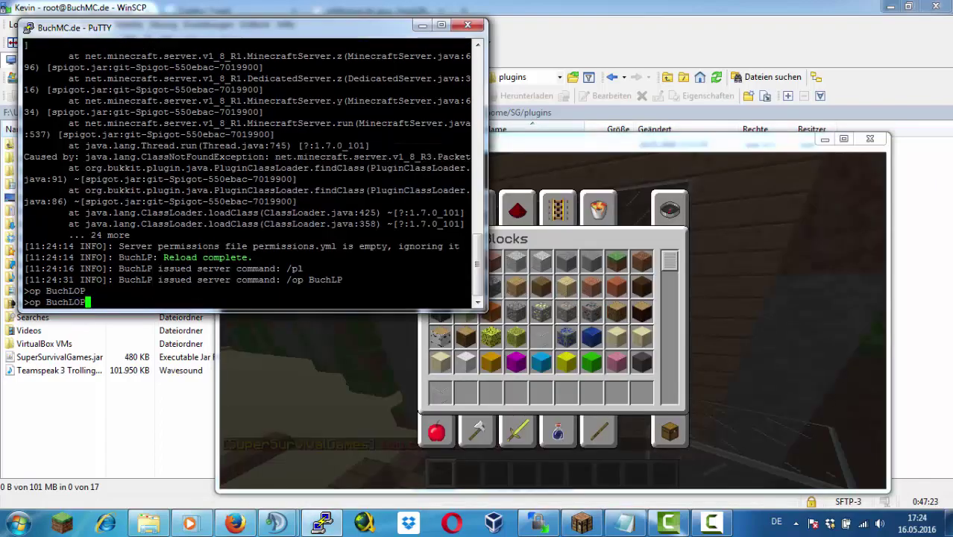
key(BackSpace)
key(BackSpace)
text(P)
key(Return)
key(alt+Tab)
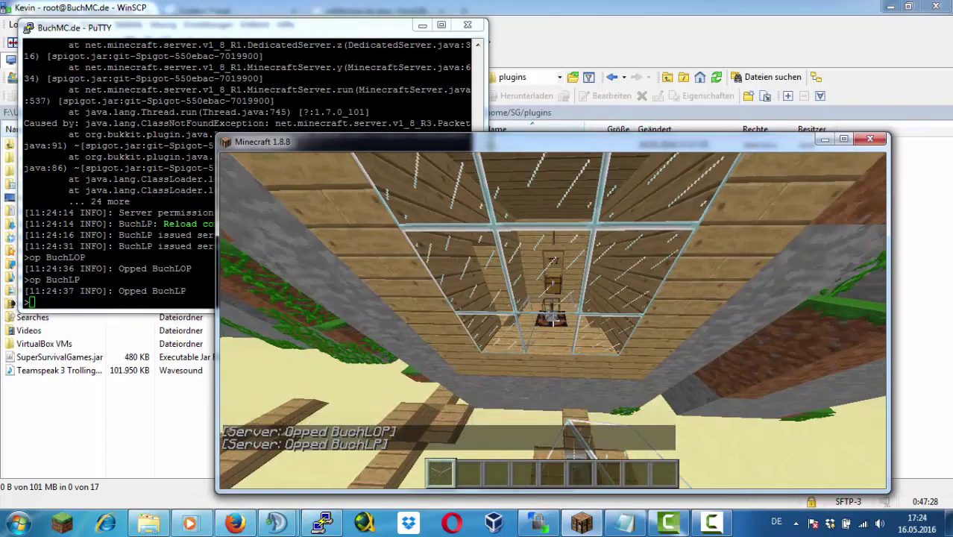
key(e)
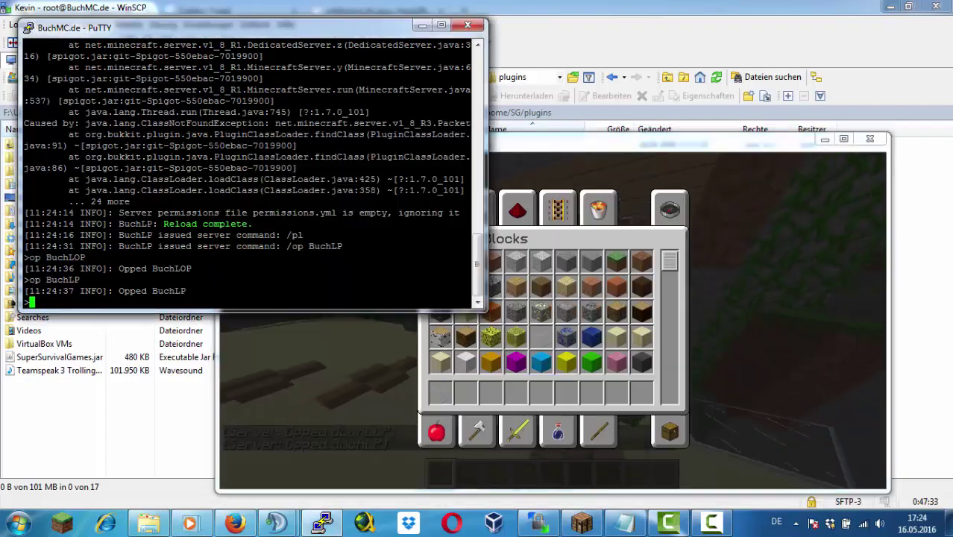
Delete SuperSurvivalGames.jar from the server's plugins folder
key(alt+Tab)
right_click(537, 171)
click(580, 294)
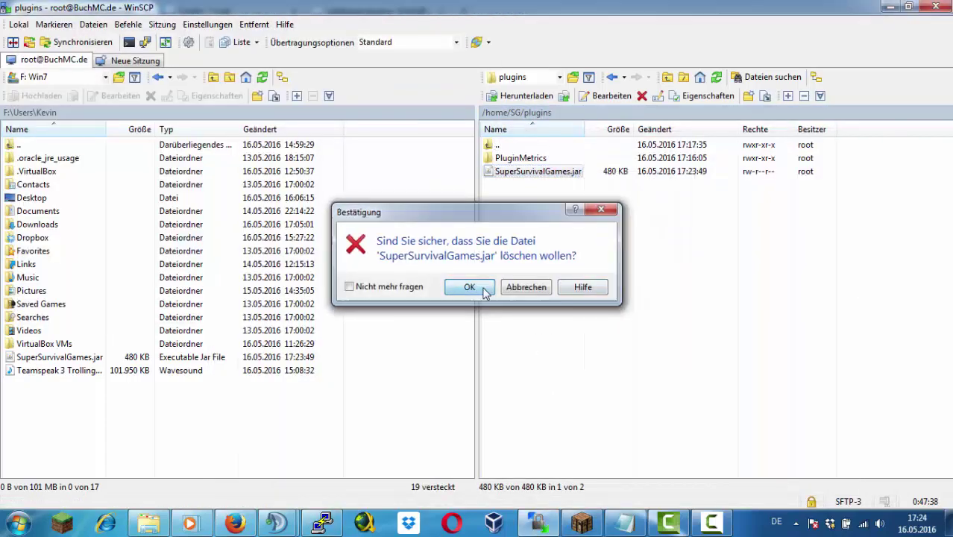
key(Return)
Try the /st and /survivalgames chat commands in Minecraft
key(alt+Tab)
key(Escape)
text(/st)
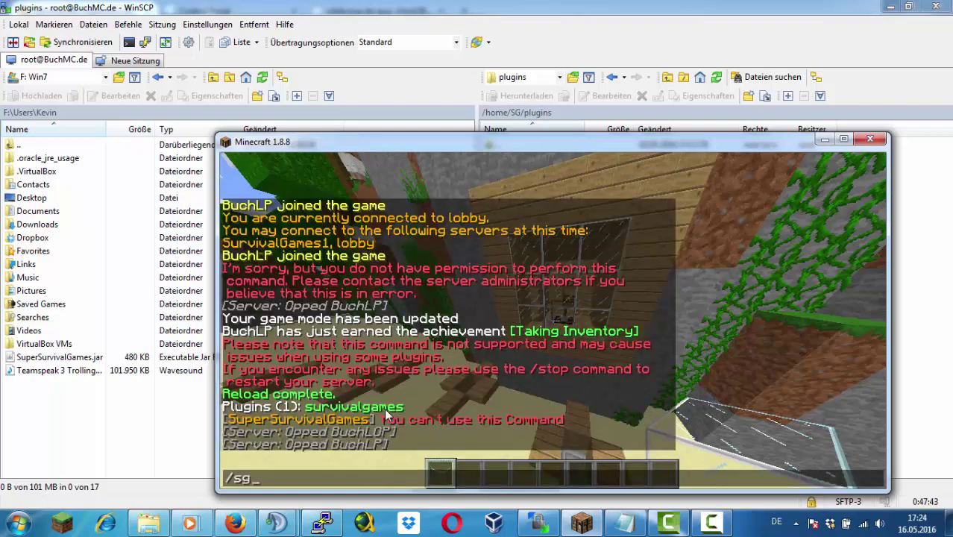
key(Return)
text(/survivalgames)
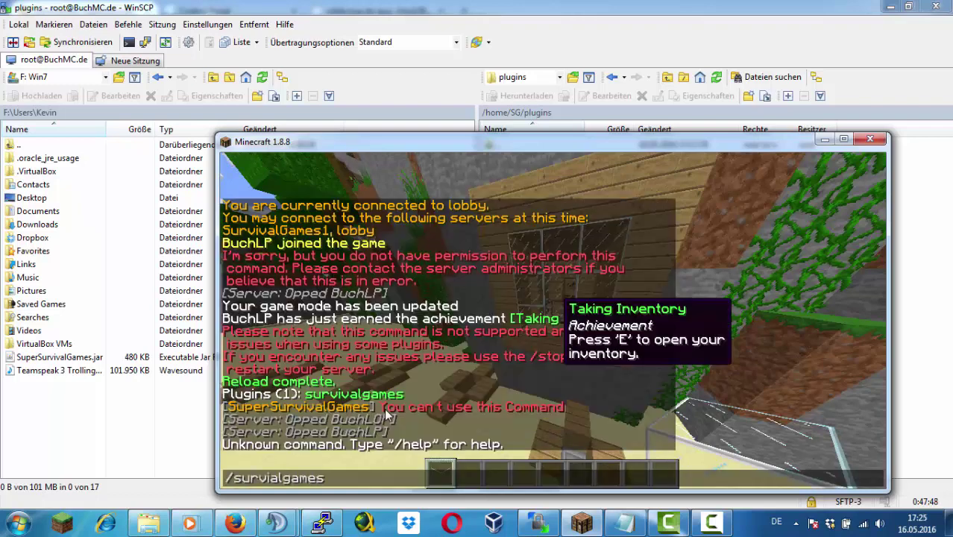
key(Return)
Search Google for 'QuickSuvivalGames bungeecord'
key(t)
click(231, 522)
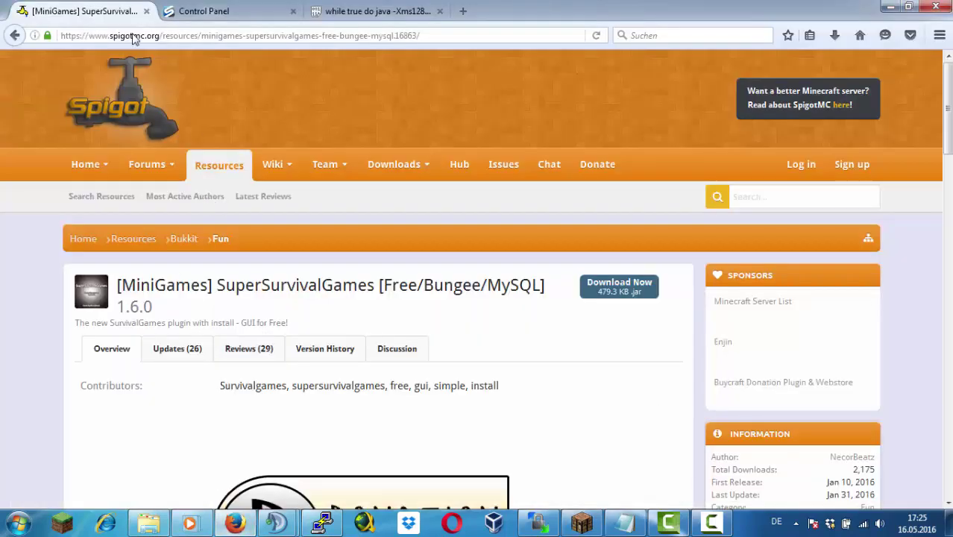
click(15, 35)
click(233, 74)
drag(232, 73, 108, 73)
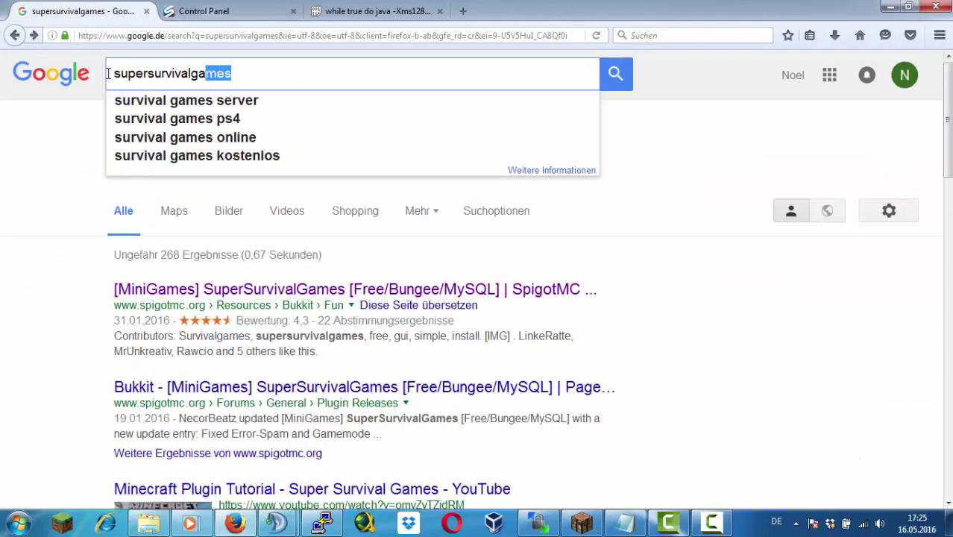
text(QuickSuvivalGames )
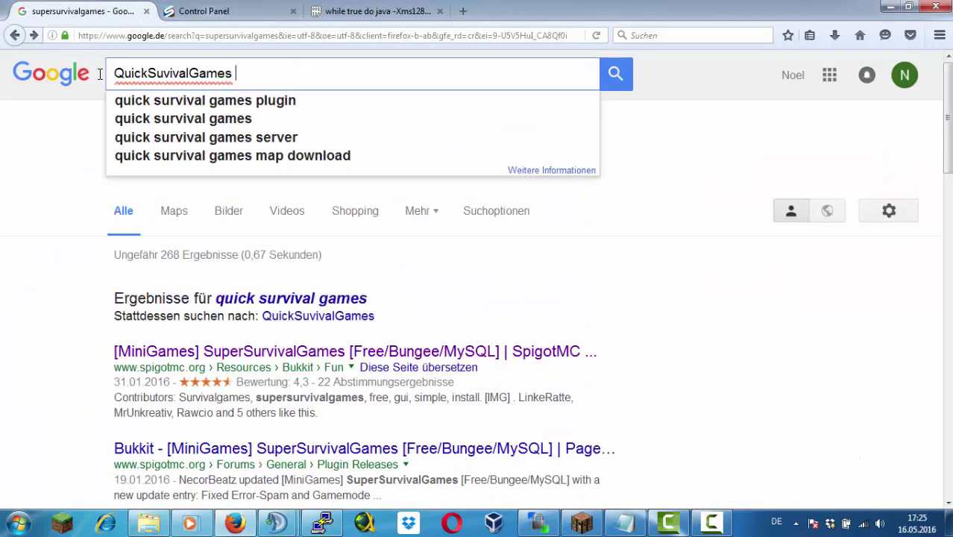
text(bungeecord)
key(Return)
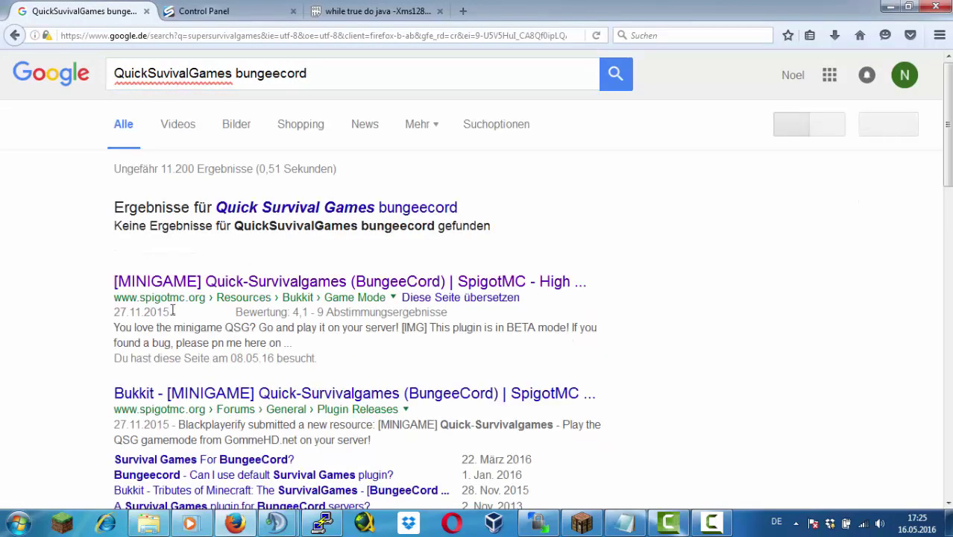
Download QuickSurvivalGames.jar from SpigotMC, upload it to plugins and delete the old jar
click(250, 281)
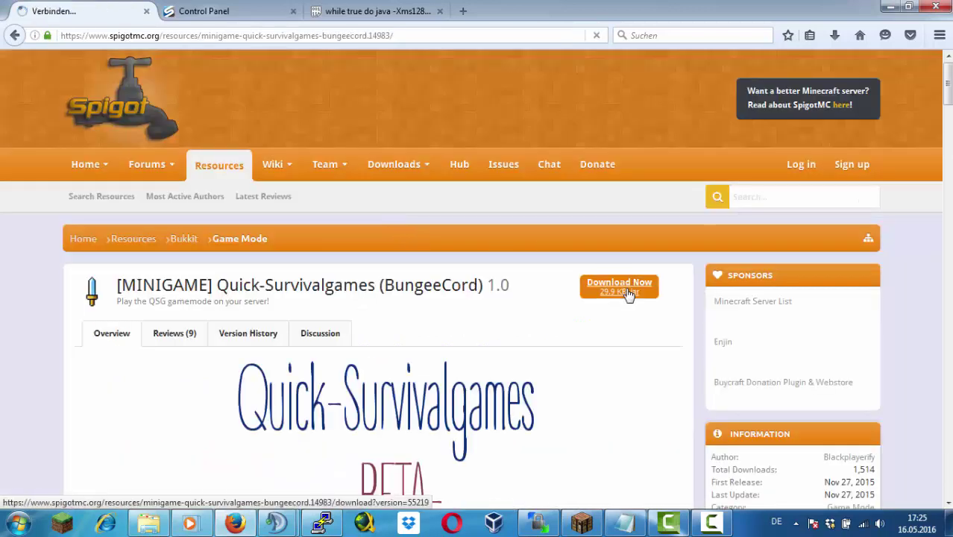
click(626, 291)
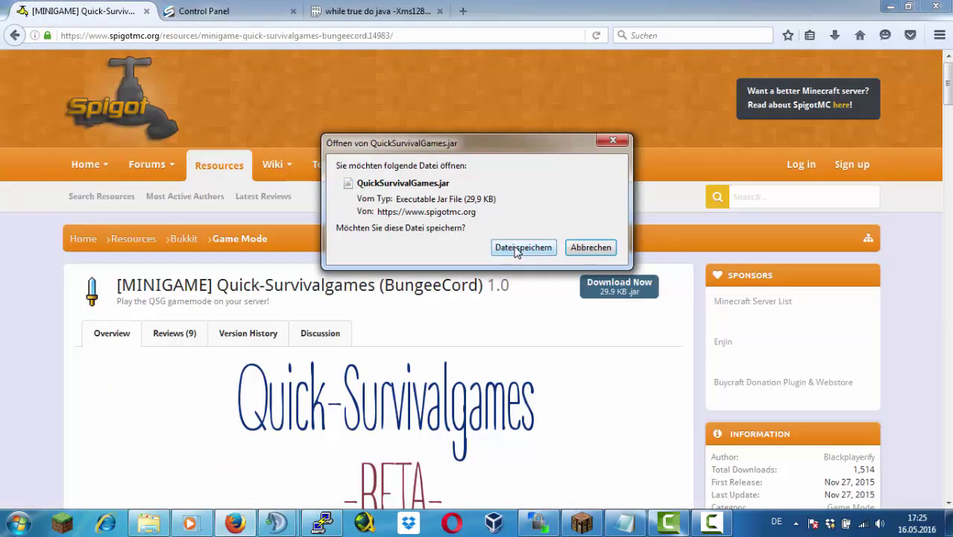
click(514, 249)
drag(619, 80, 645, 351)
click(515, 171)
key(Delete)
key(Return)
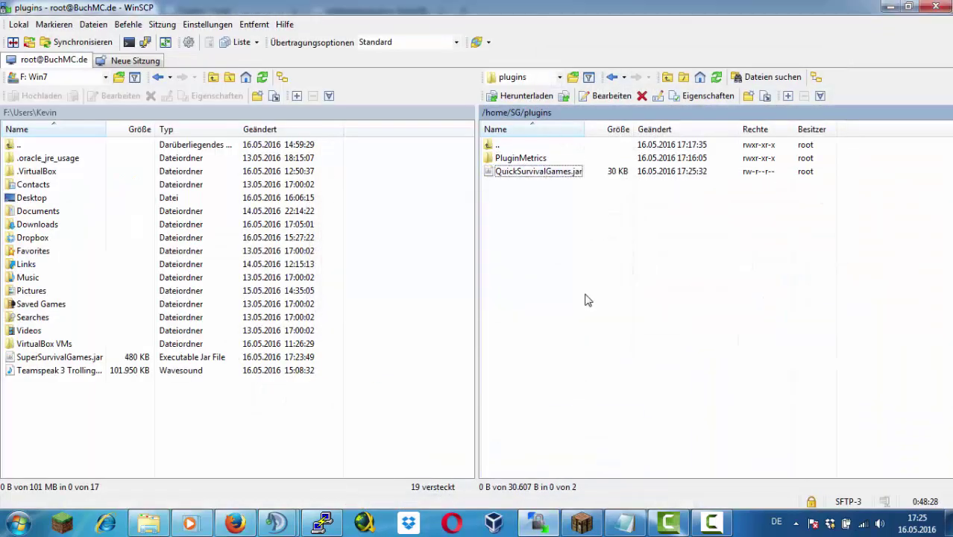
Reload the server with /rl and walk into the wooden house
click(582, 523)
key(F2)
text(</rl)
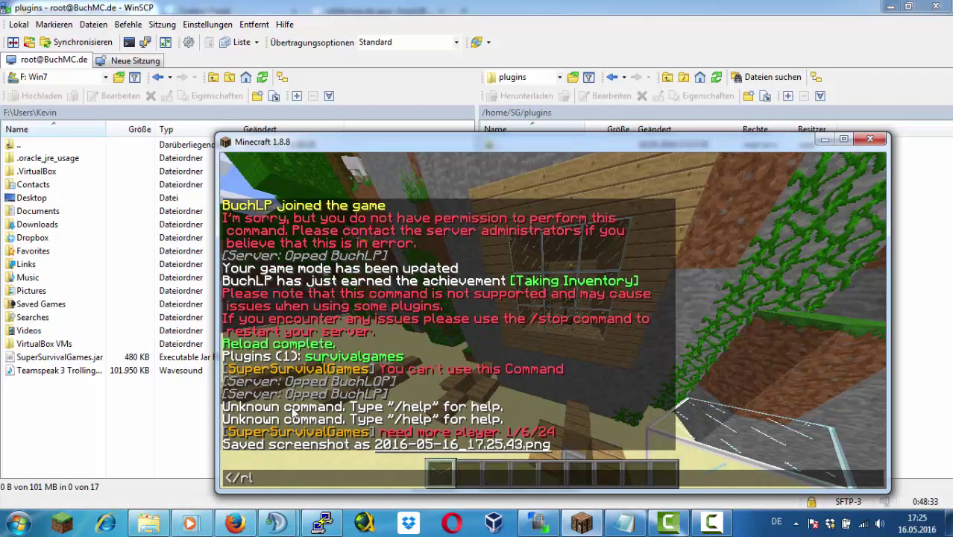
key(Return)
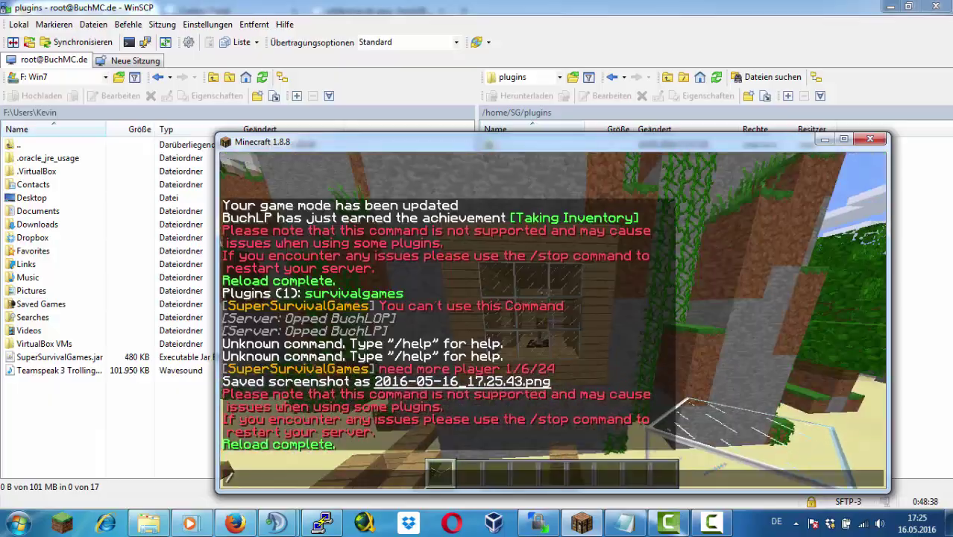
key(w)
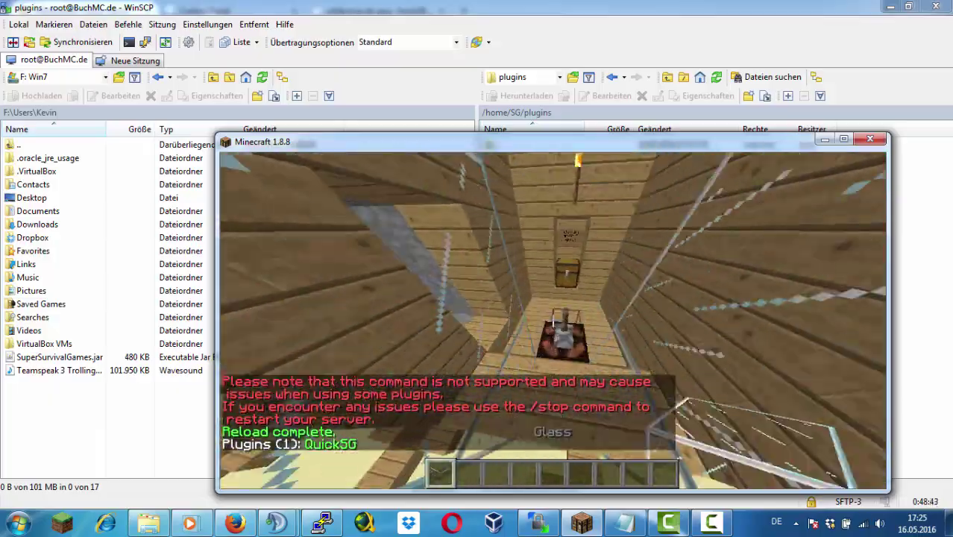
Put Oak Wood Planks and Stone in the hotbar and /give the player a sign
key(3)
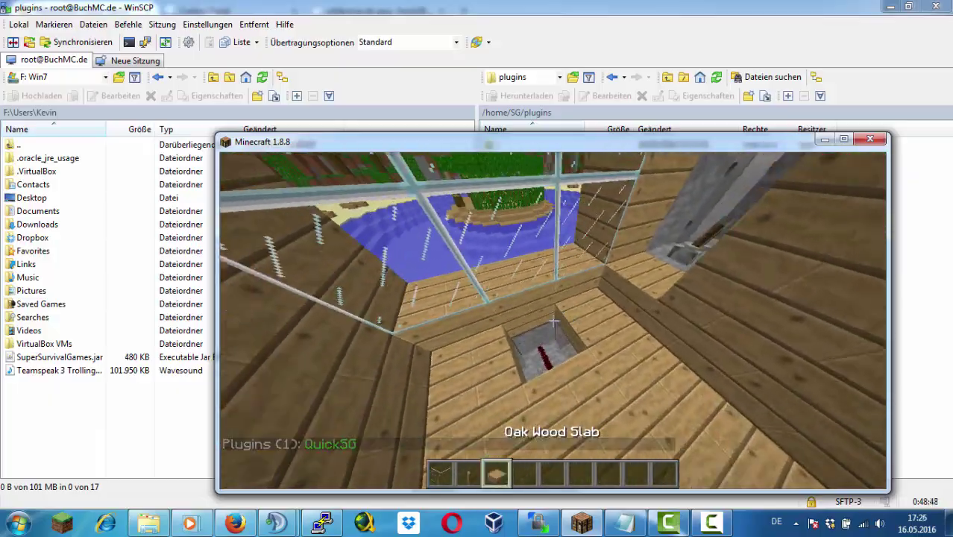
key(e)
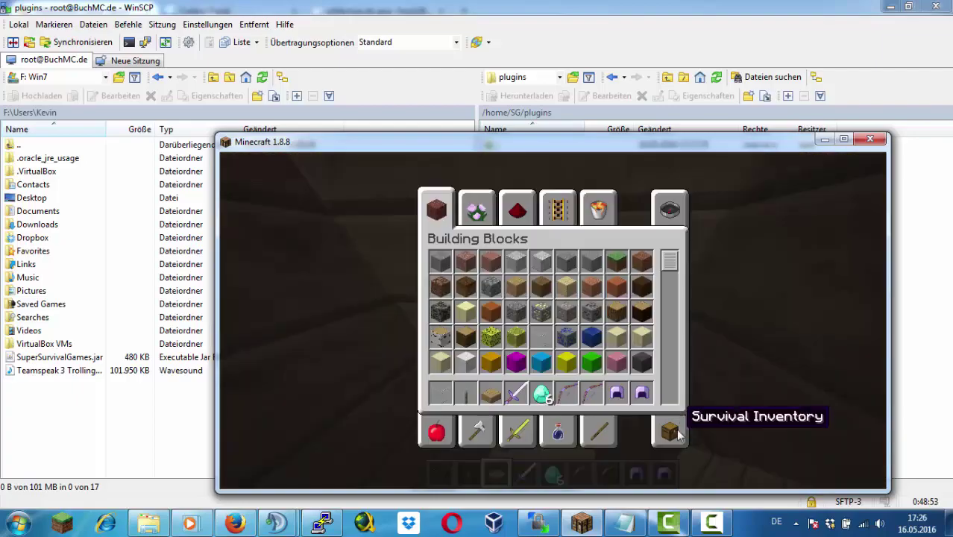
key(e)
key(1)
middle_click(553, 321)
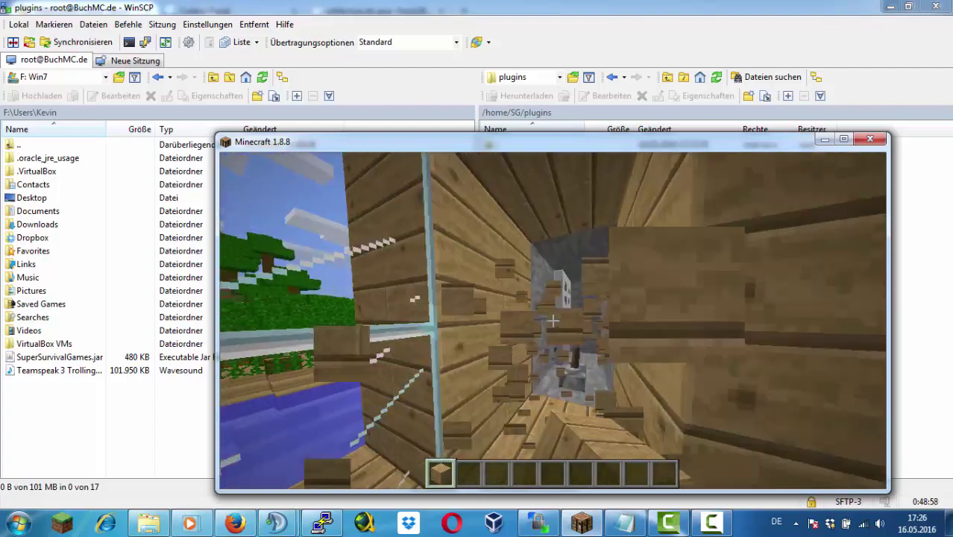
middle_click(553, 321)
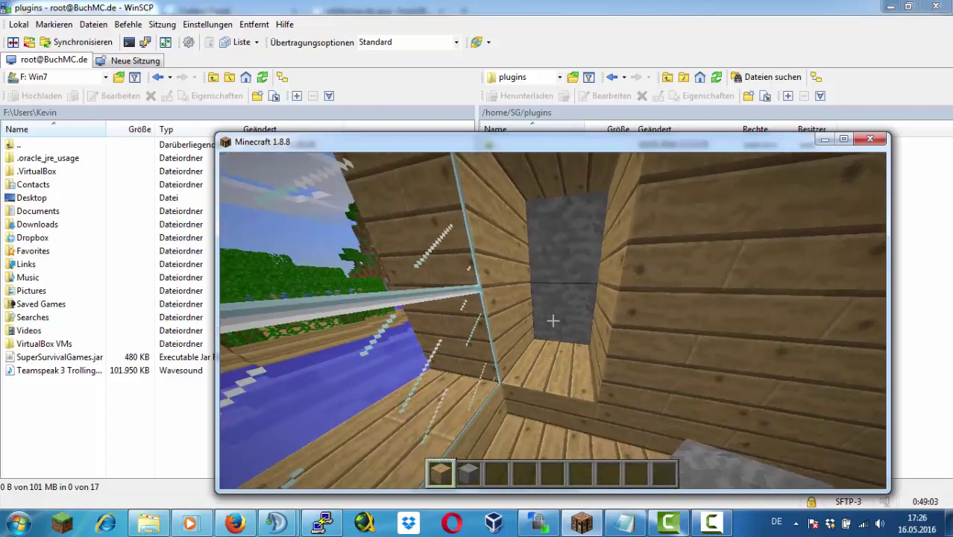
key(1)
text(3)
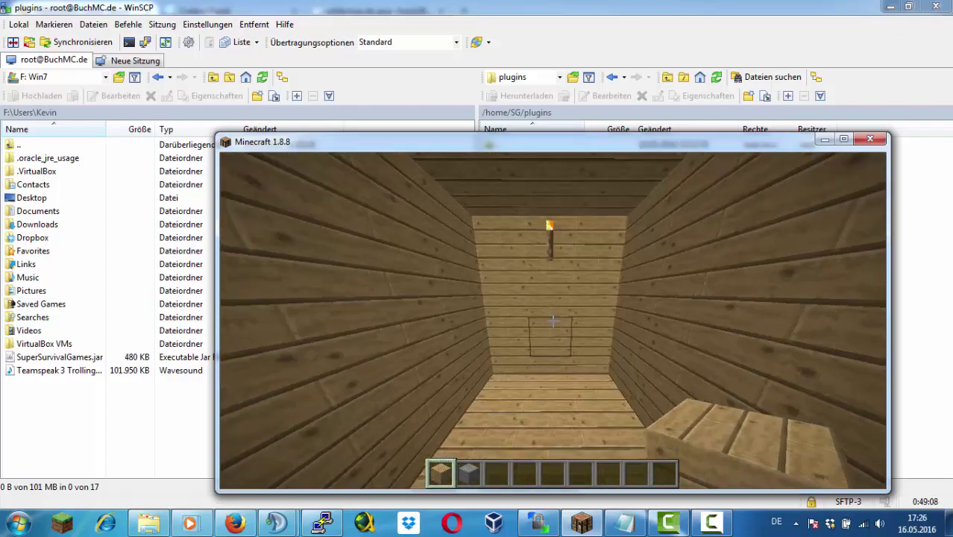
text(/give BuchLP sign)
key(Return)
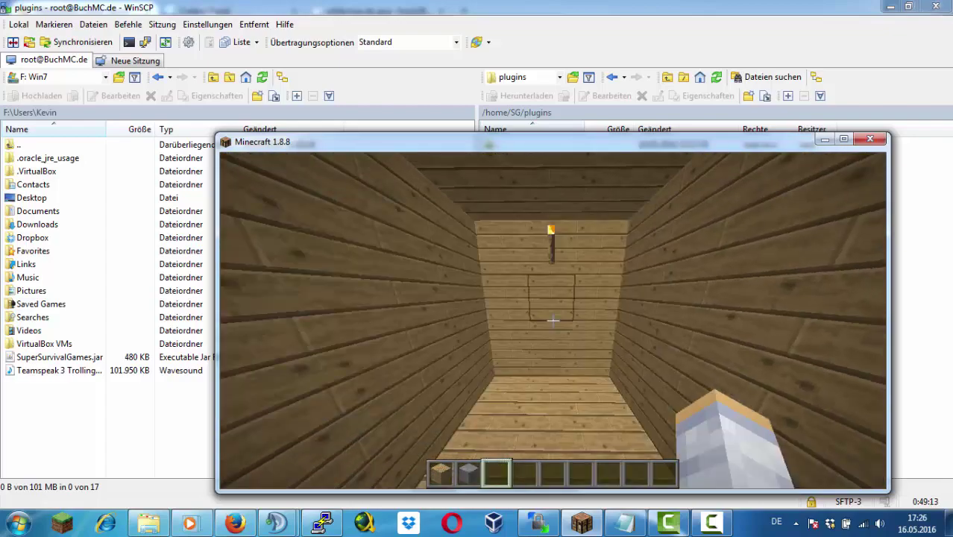
Place the sign on the wooden wall with '{BuchMC}' and 'Q-SurvivalGames1' and confirm
key(e)
key(e)
right_click(552, 321)
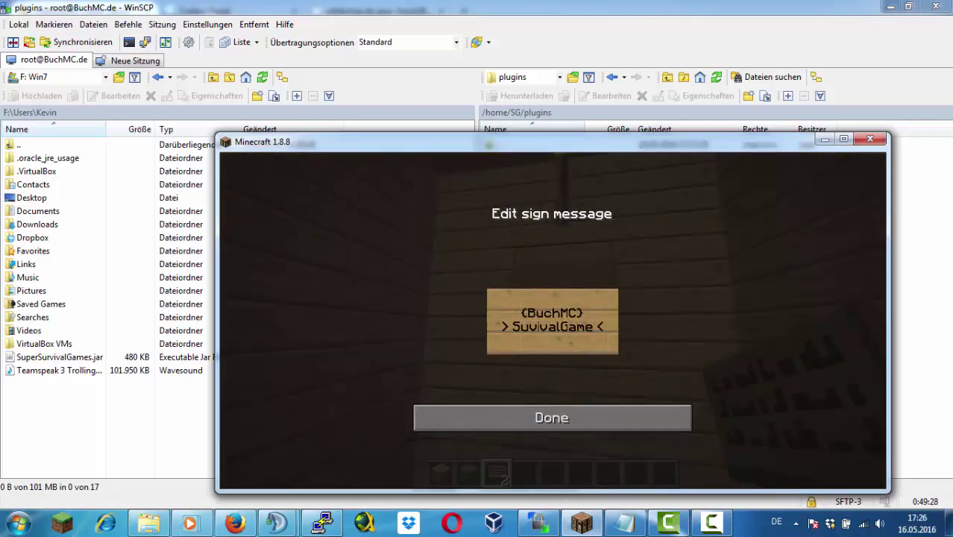
text(s1)
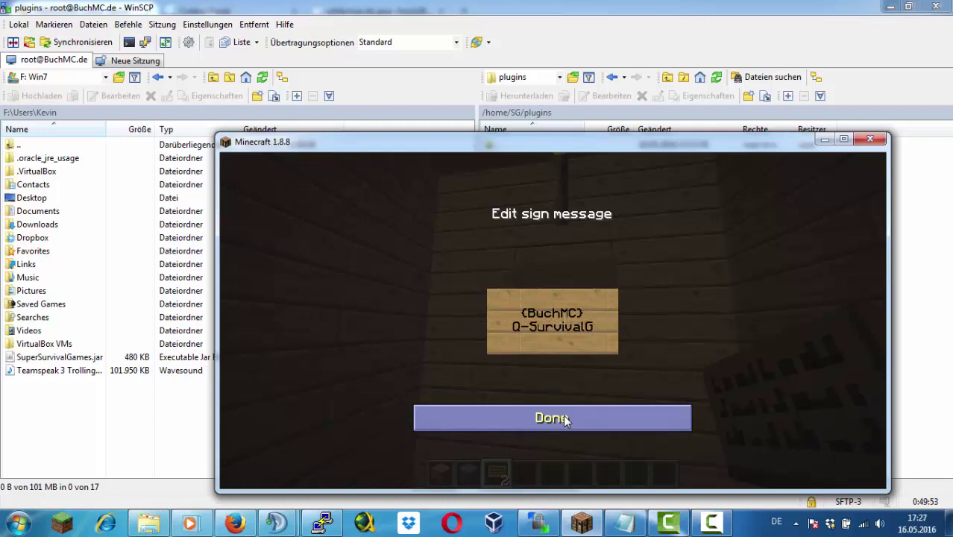
click(564, 420)
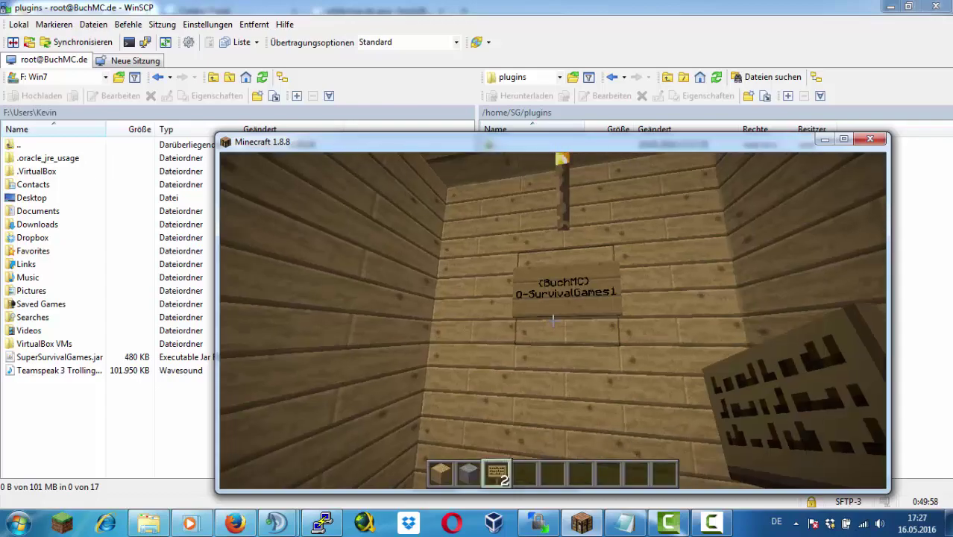
scroll(553, 321, down, 2)
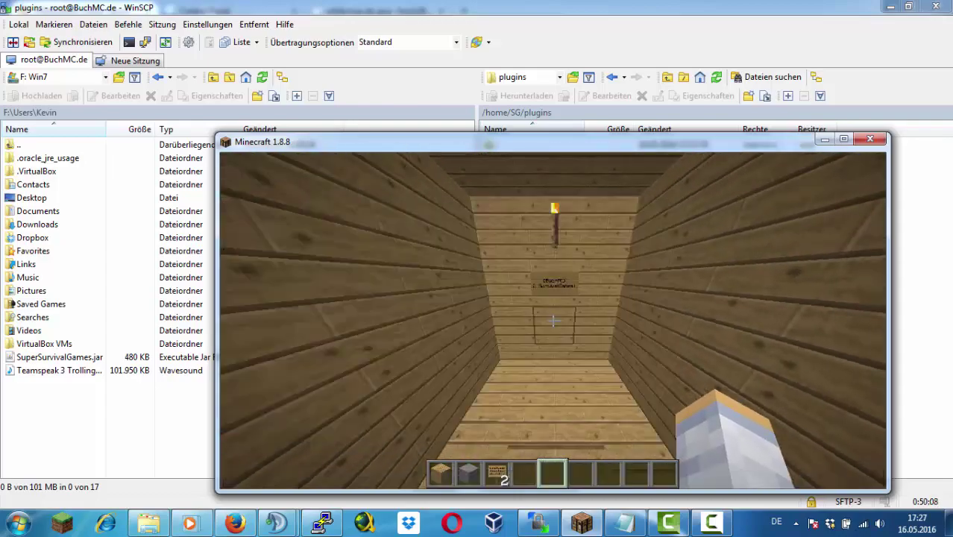
Try the /sgconfig and /survivalgames commands in chat
text(/sgconfig)
key(Return)
key(t)
key(Up)
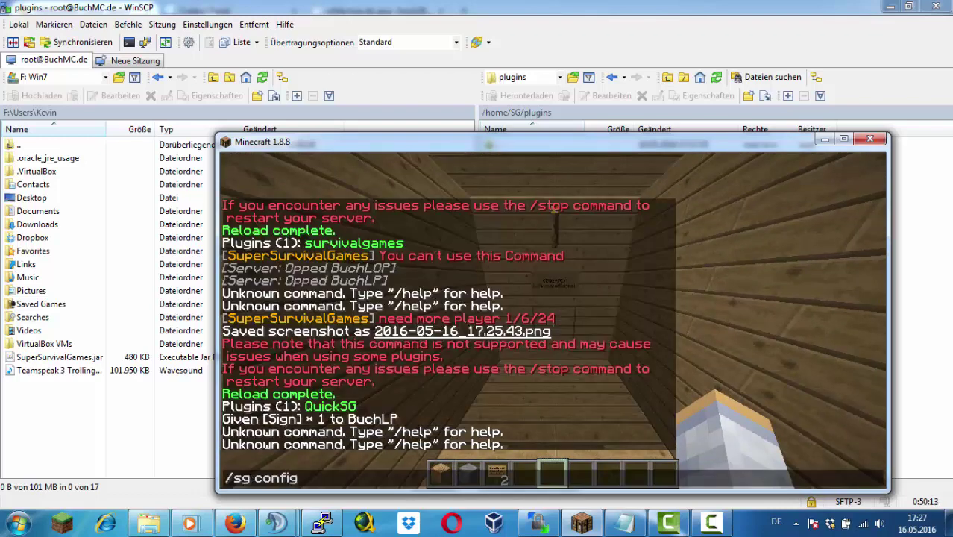
key(Return)
text(t/suvivalgames)
key(Return)
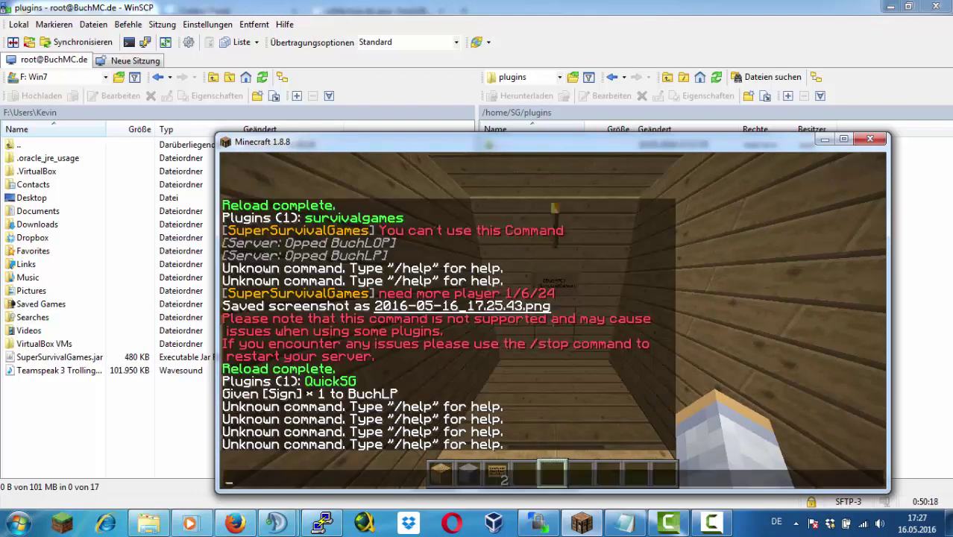
Attempt /setpo, /sg setlobby, /help and /quicksg to explore the plugin's commands
text(/setpo)
key(Return)
key(t)
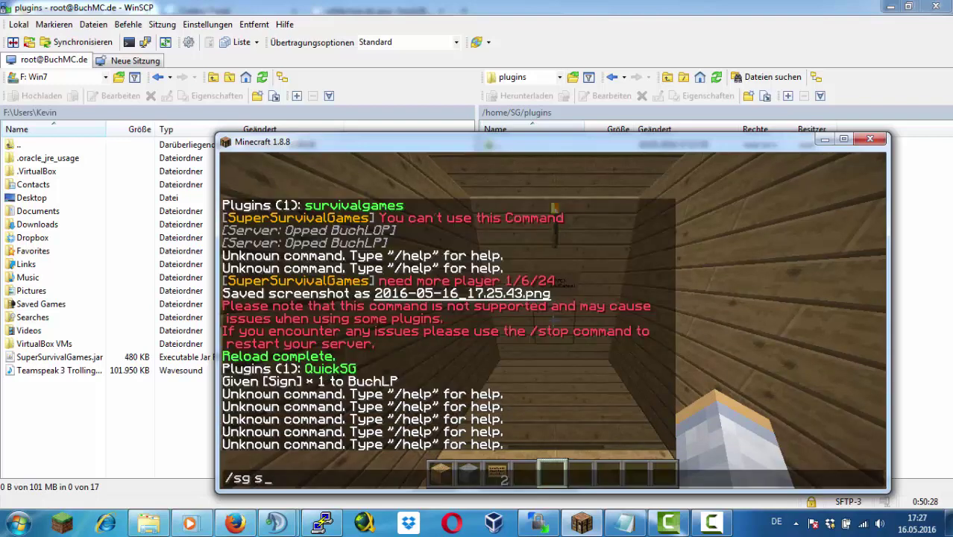
key(Return)
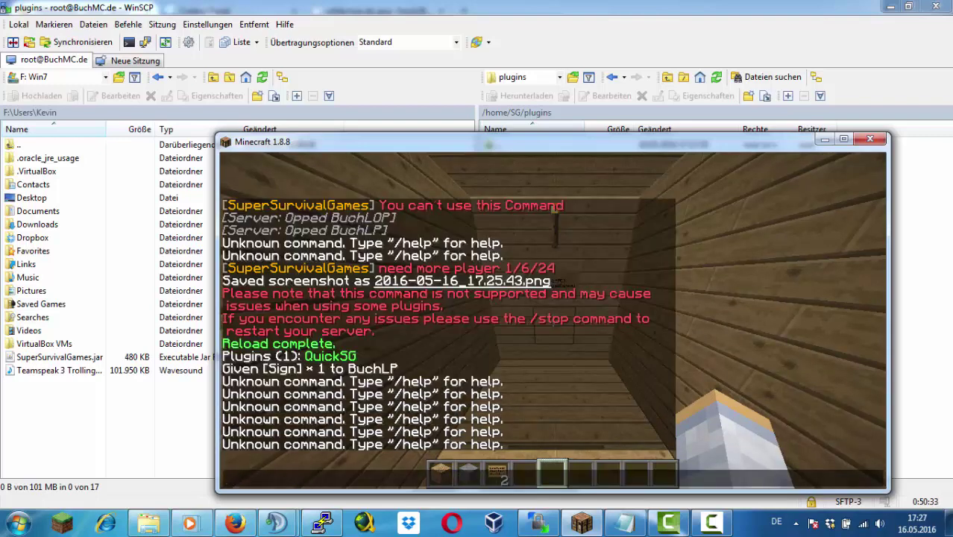
key(Return)
text(t)
text(/quicksg)
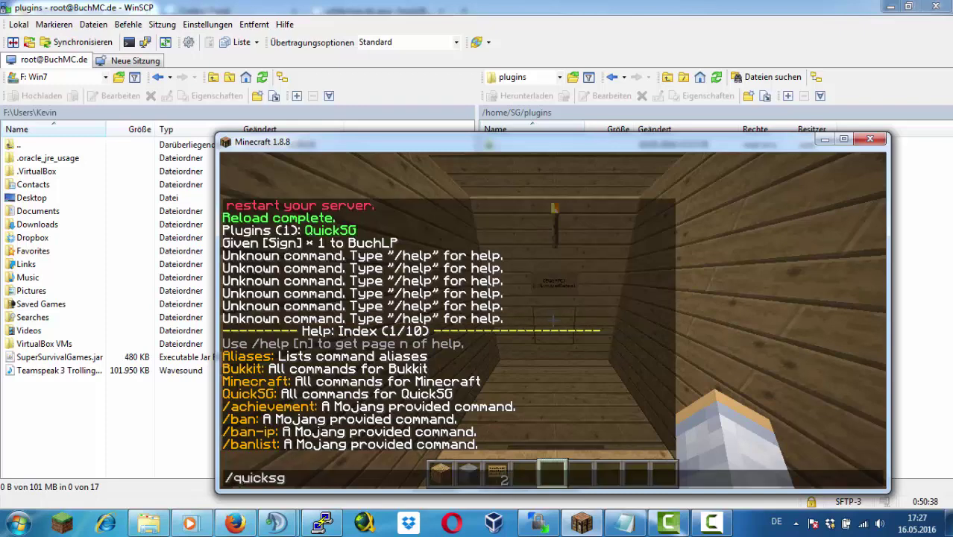
key(Return)
Switch to the lobby server and back to the survival games server
text(t/ser)
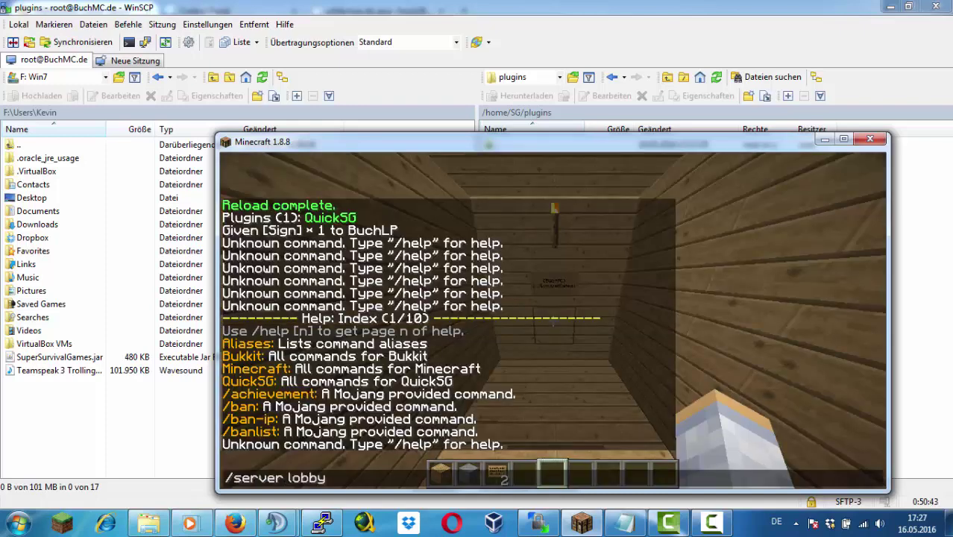
text(ver lobby)
key(Return)
text(t/quicksg)
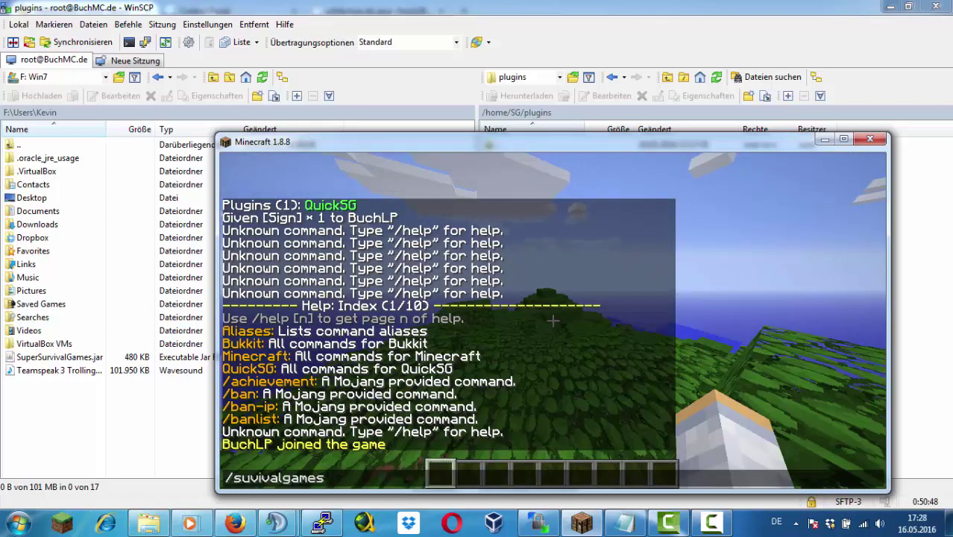
text(lobby)
key(Return)
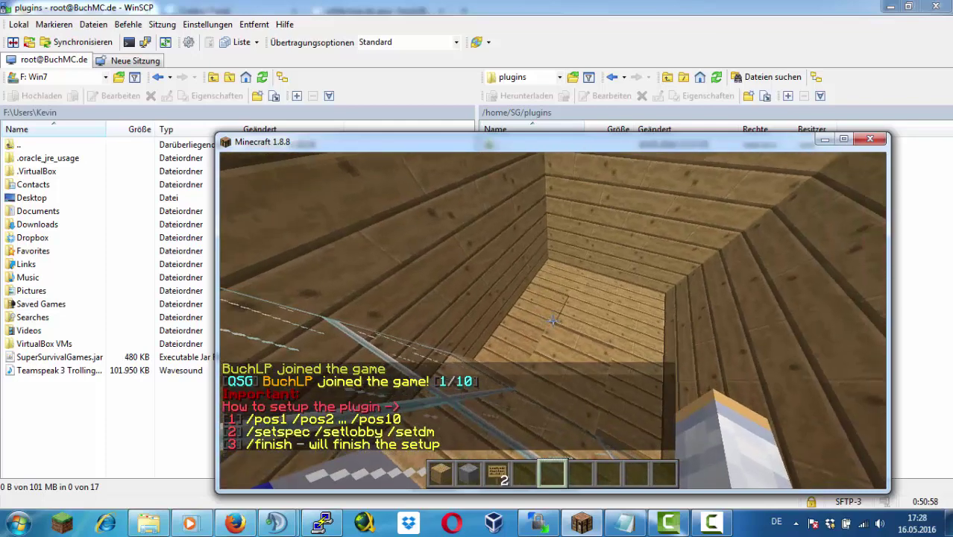
Set the QuickSG lobby spawn with /setlobby and the spectator spawn with /setspec
key(slash)
text(setlobby)
key(Return)
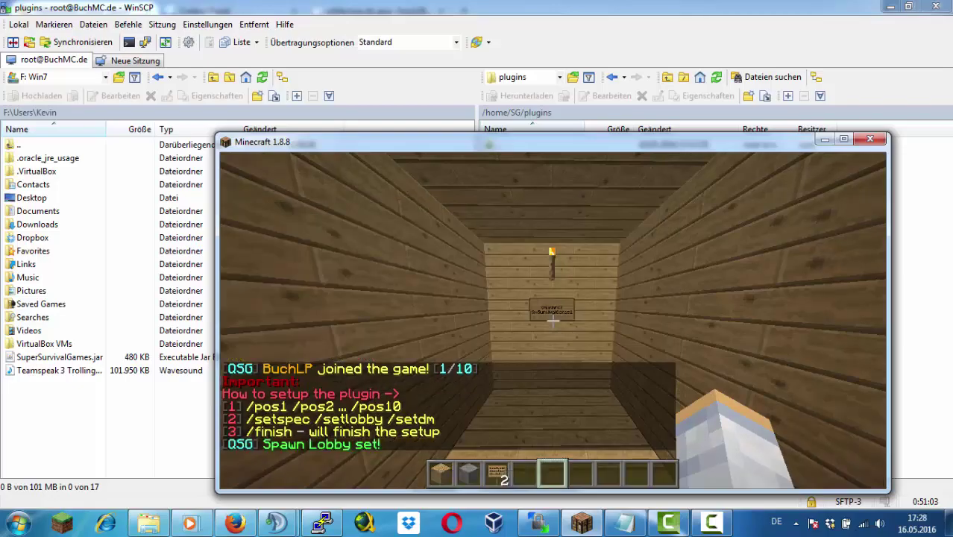
scroll(553, 321, up, 1)
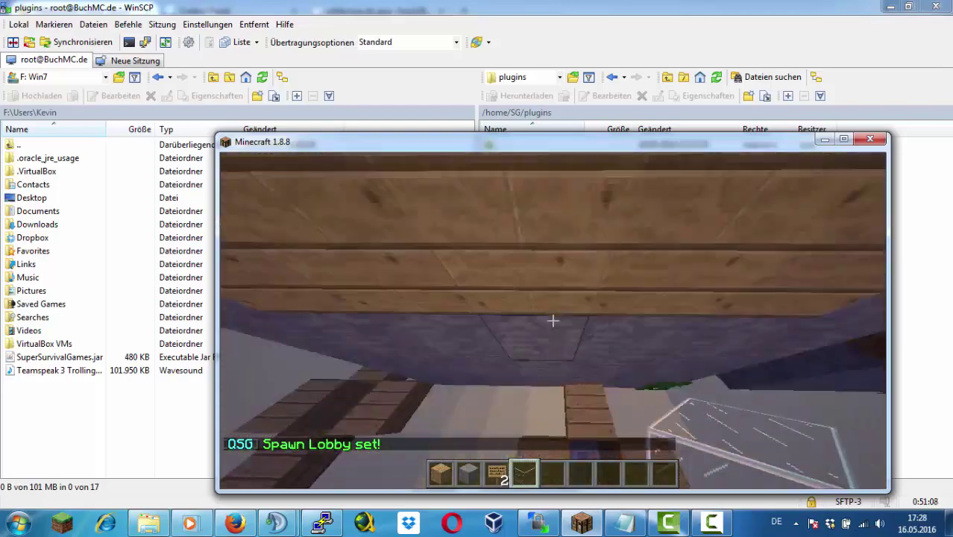
scroll(552, 321, down, 1)
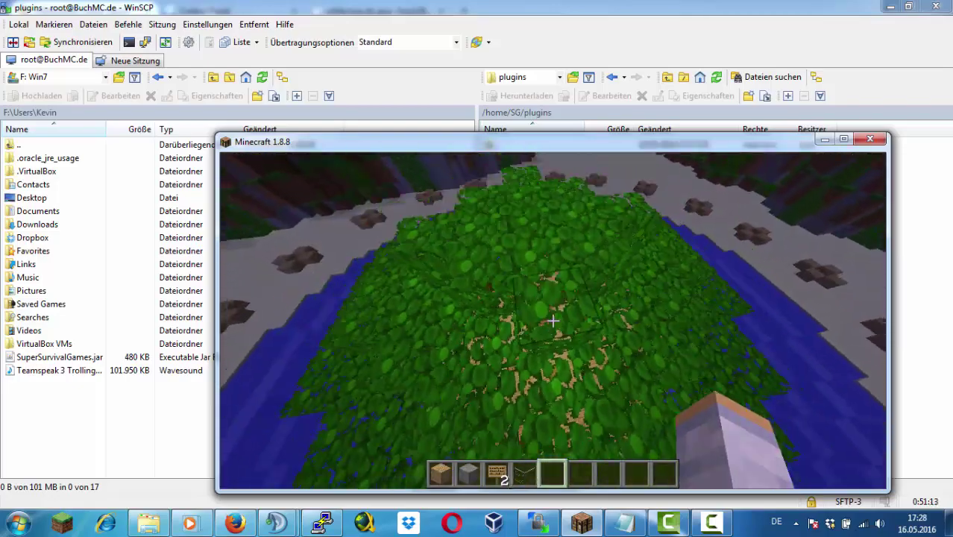
key(slash)
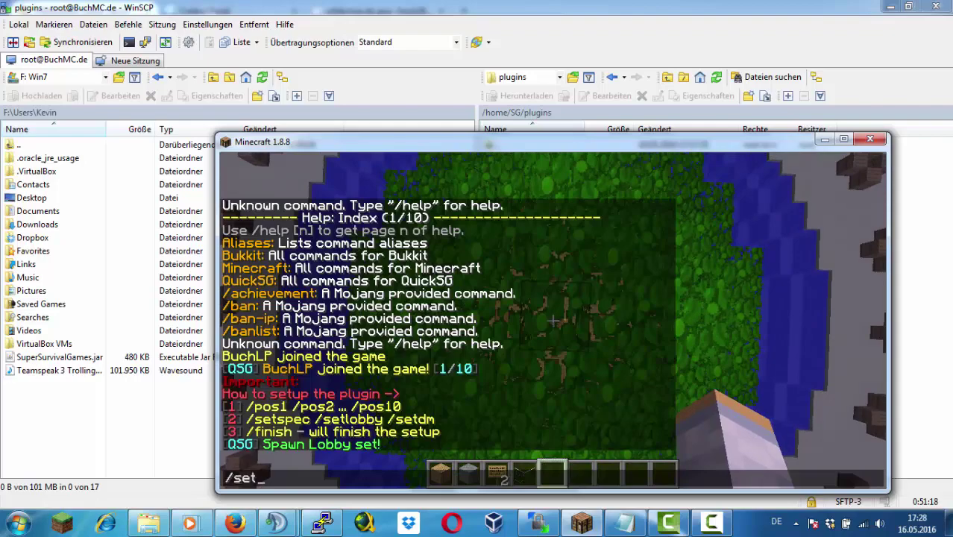
text(setspec)
key(Return)
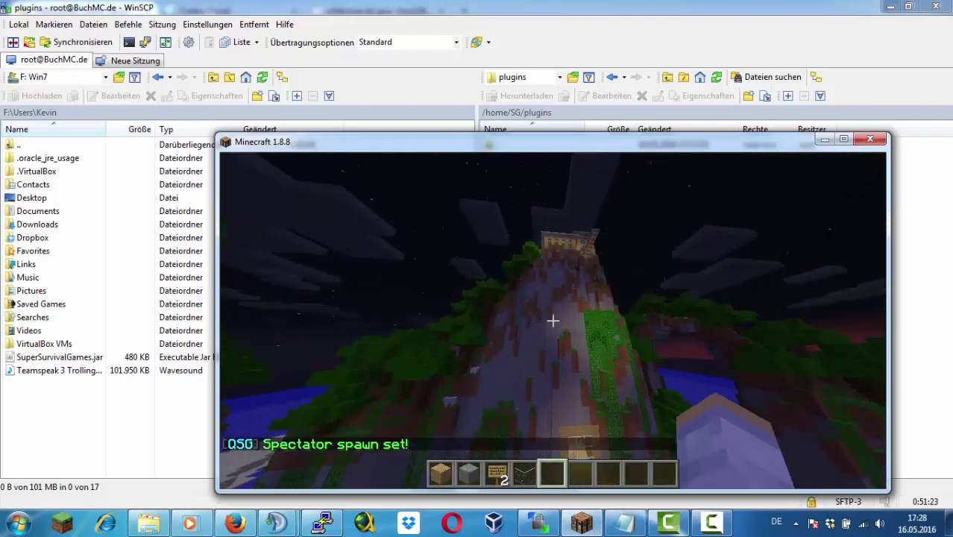
Fly to the cobblestone structure and set the deathmatch spawn with /setdm
key(w)
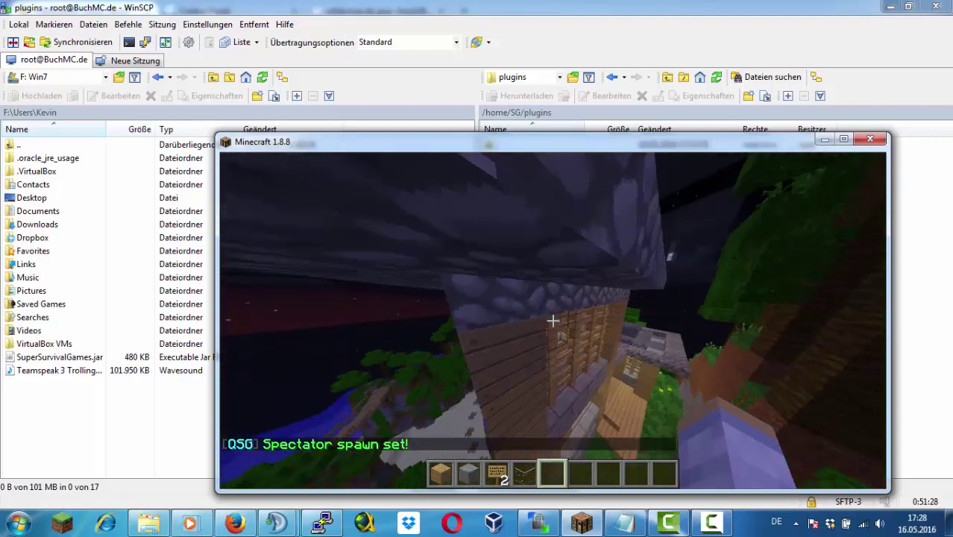
key(slash)
key(Up)
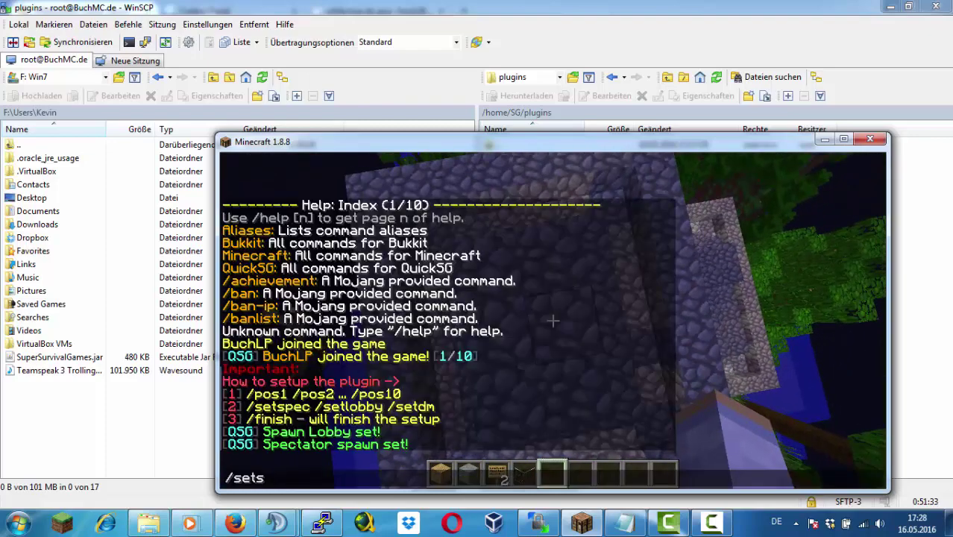
text(etdm)
key(Return)
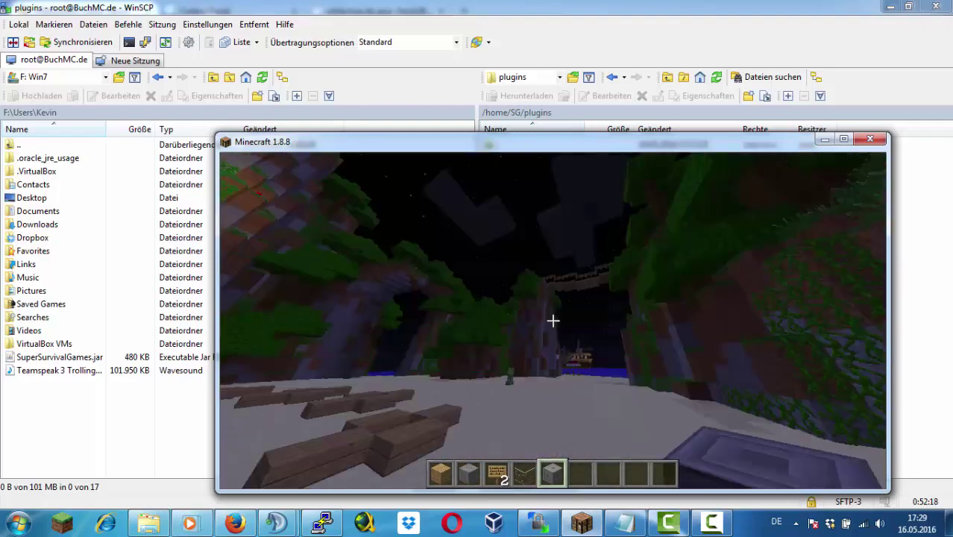
Turn mob spawning off with /gamerule doMobSpawning false
text(/g)
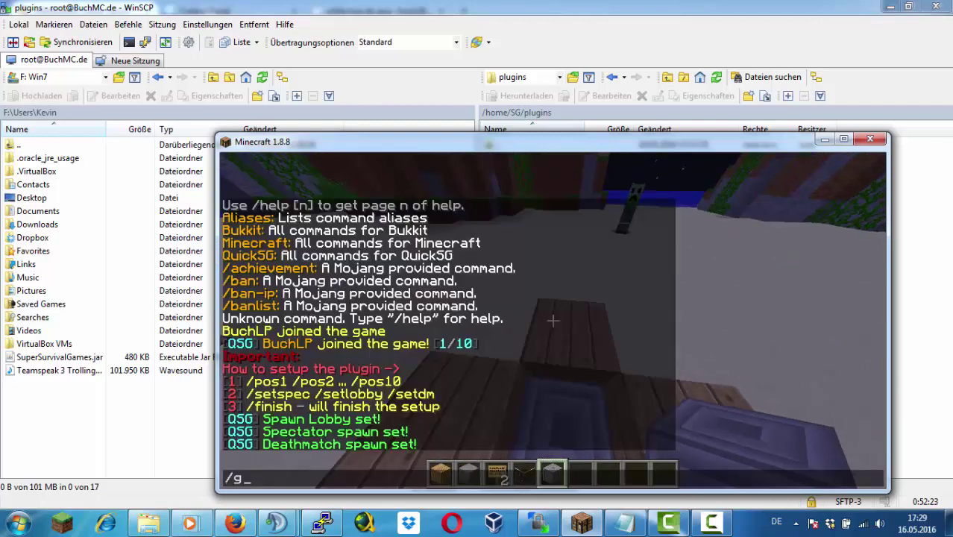
text(amerule doMobSpawning false)
key(Return)
text(/k)
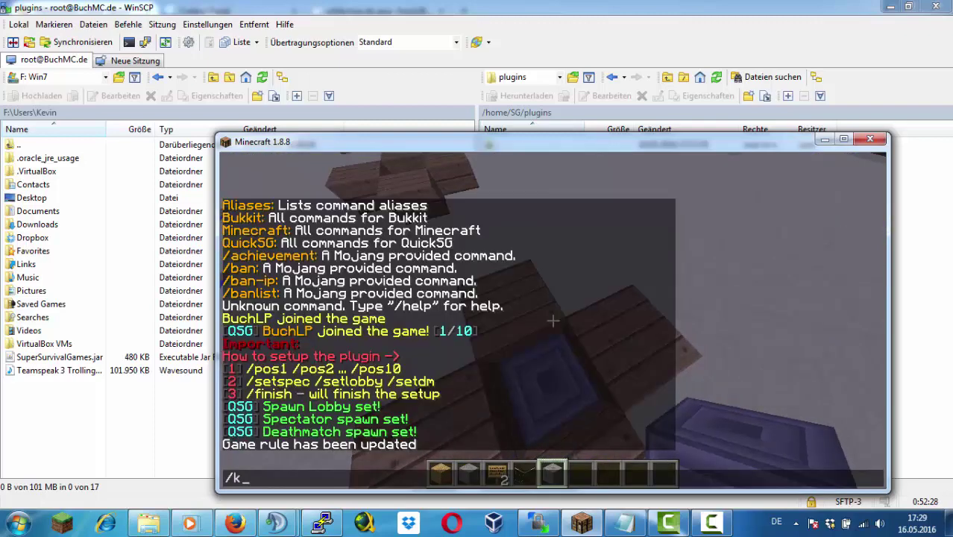
key(Escape)
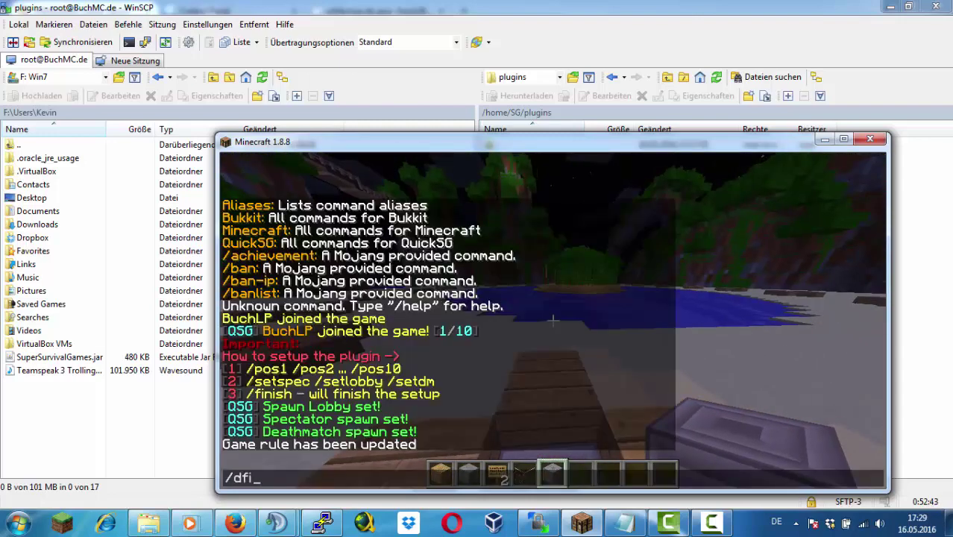
Set the game difficulty to Easy with /difficulty 1
text(0)
key(Return)
text(/difficulty)
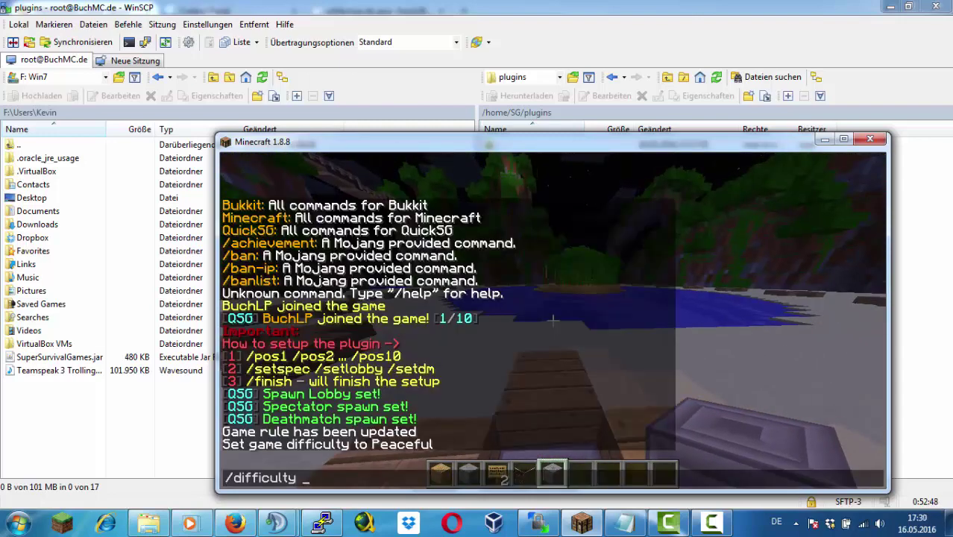
text( 1)
key(Return)
Record QuickSG spawnpoints 1 through 4 with /pos1 to /pos4
text(t/pos1)
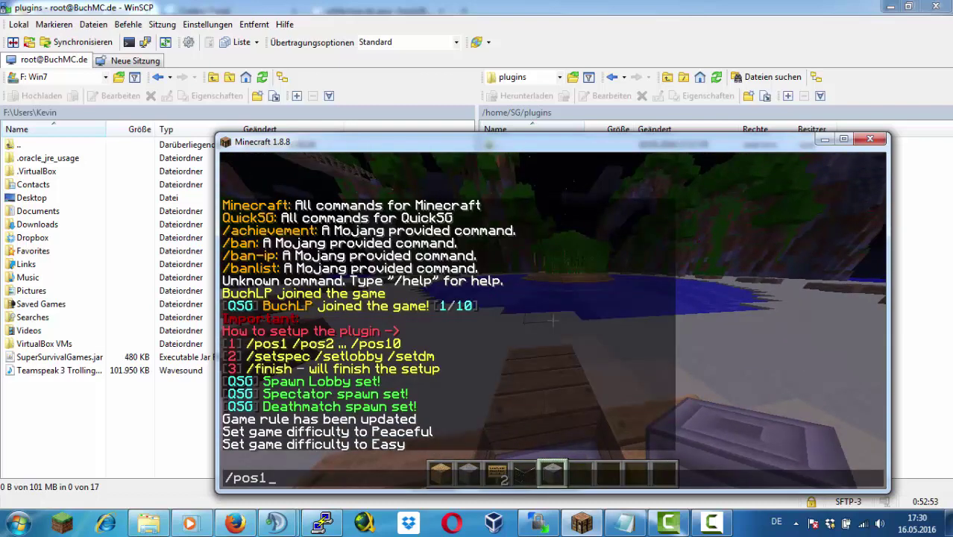
key(Return)
text(t/pos1)
key(Return)
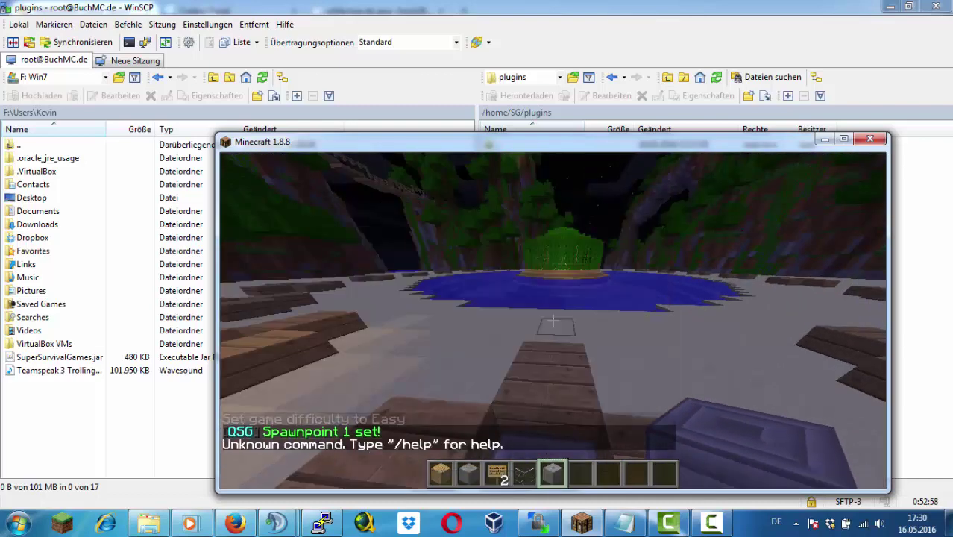
text(t/pos2)
key(Return)
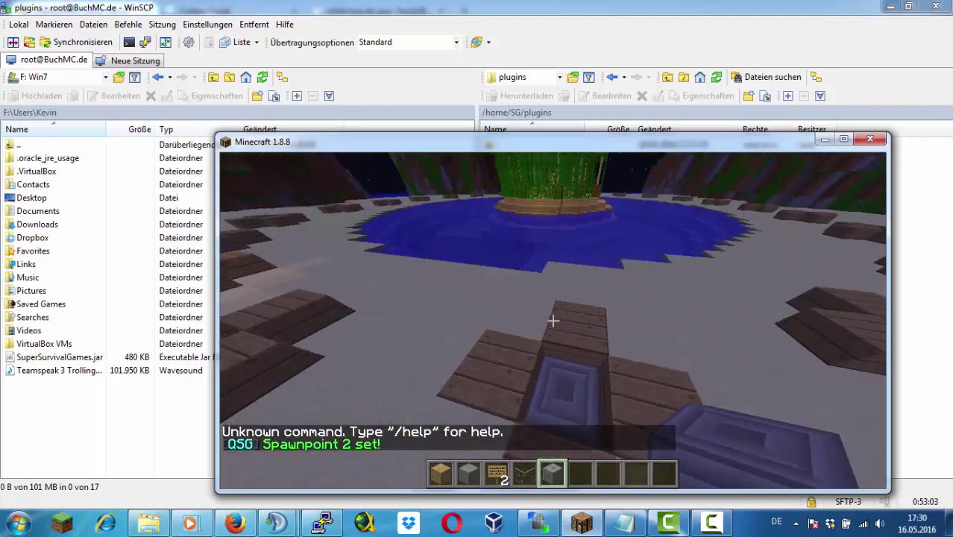
text(t/pos3)
key(Return)
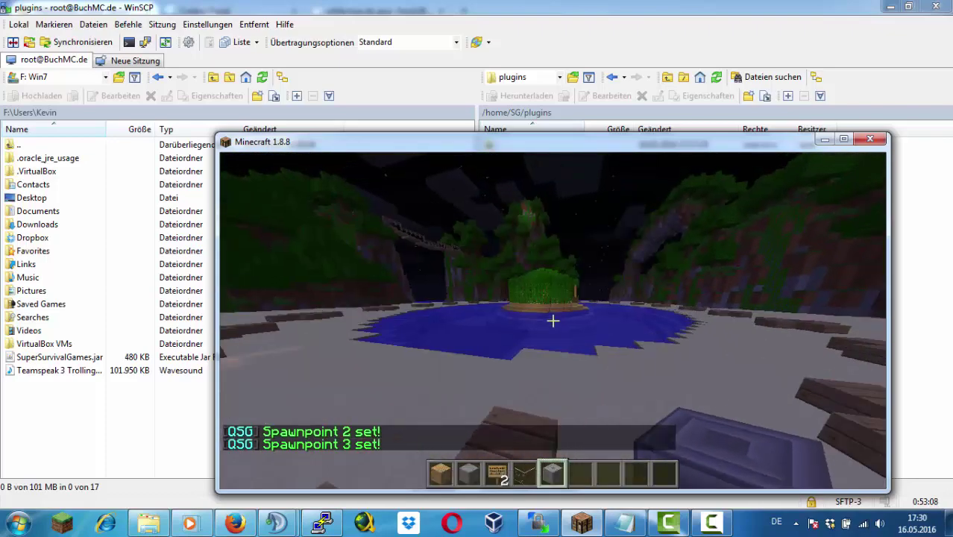
text(t/pos4)
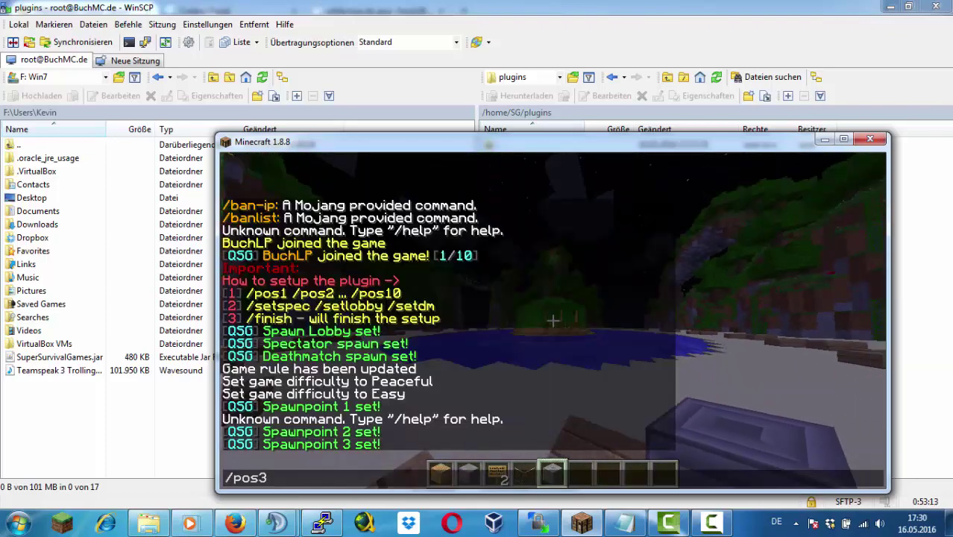
key(Return)
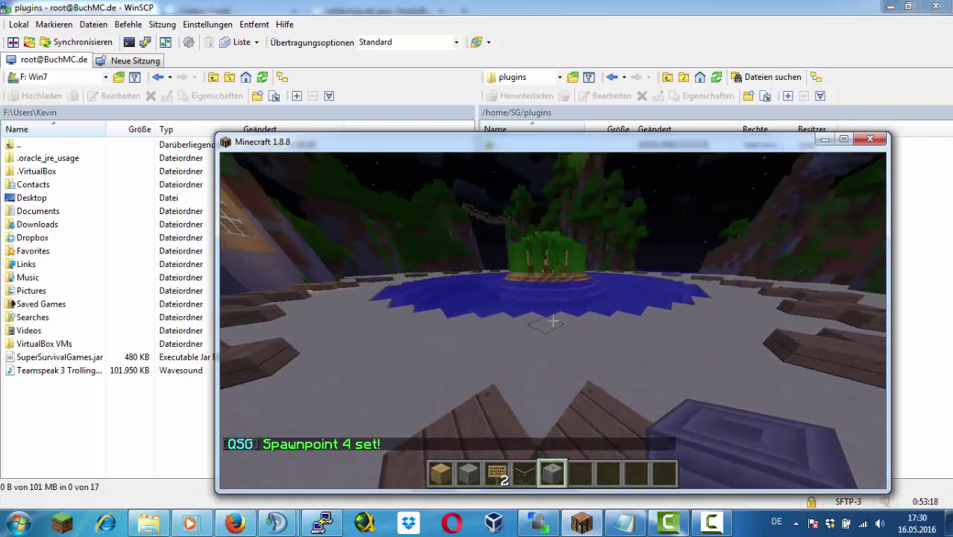
Record spawnpoints 5 through 9 with /pos5 to /pos9 around the arena
text(t/pos5)
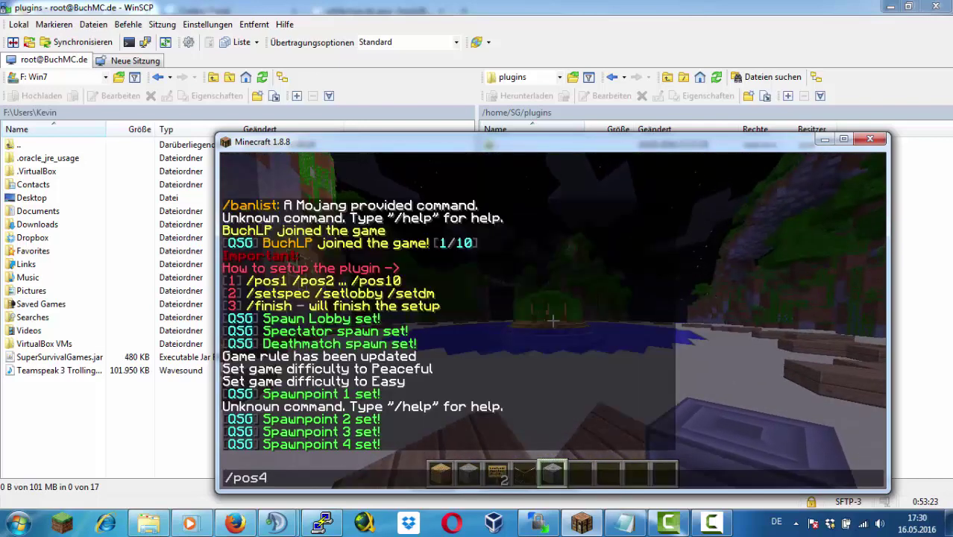
key(Return)
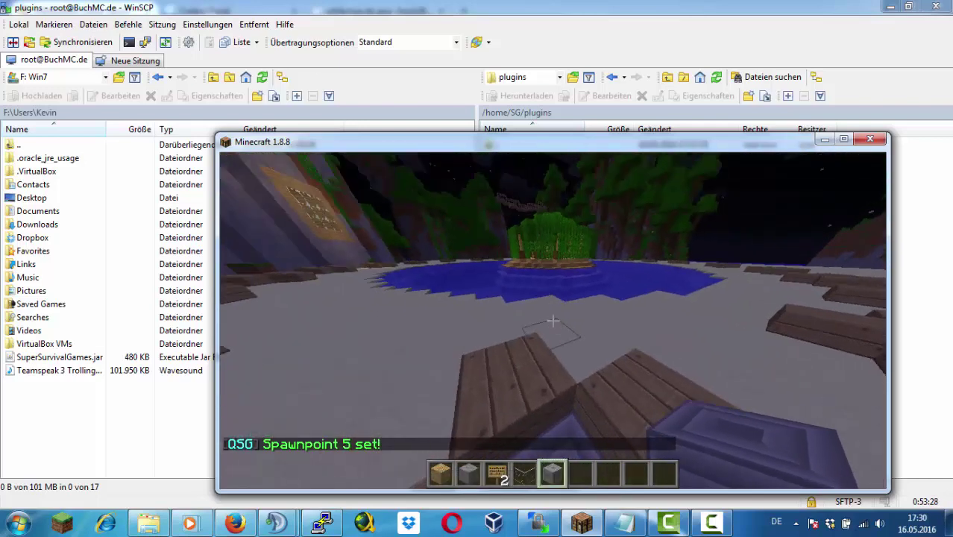
text(t/pos6)
key(Return)
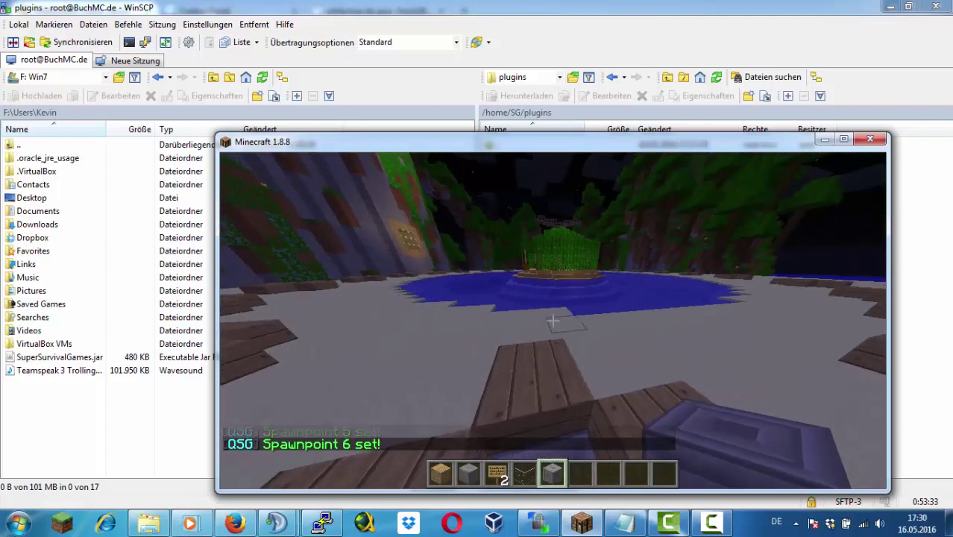
text(t/pos7)
key(Return)
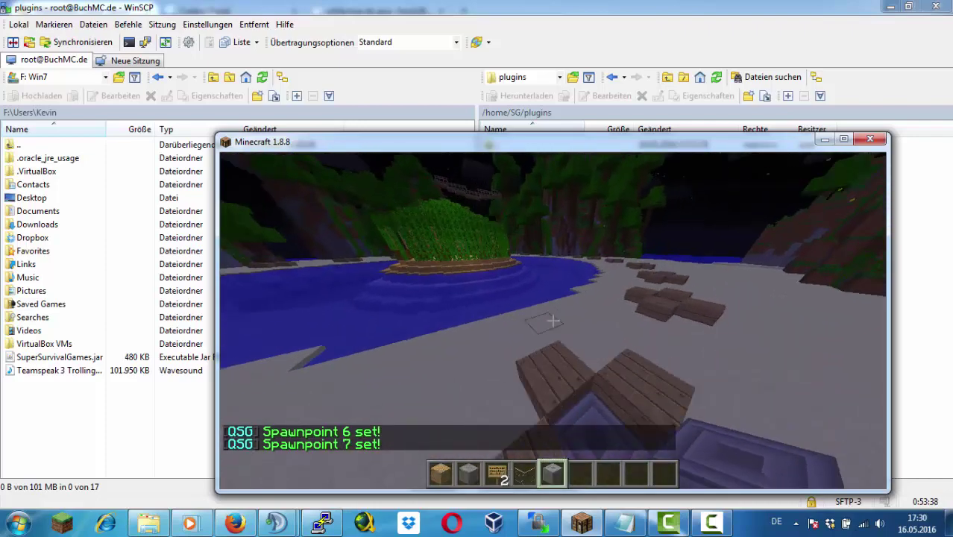
text(t/pos8)
key(Return)
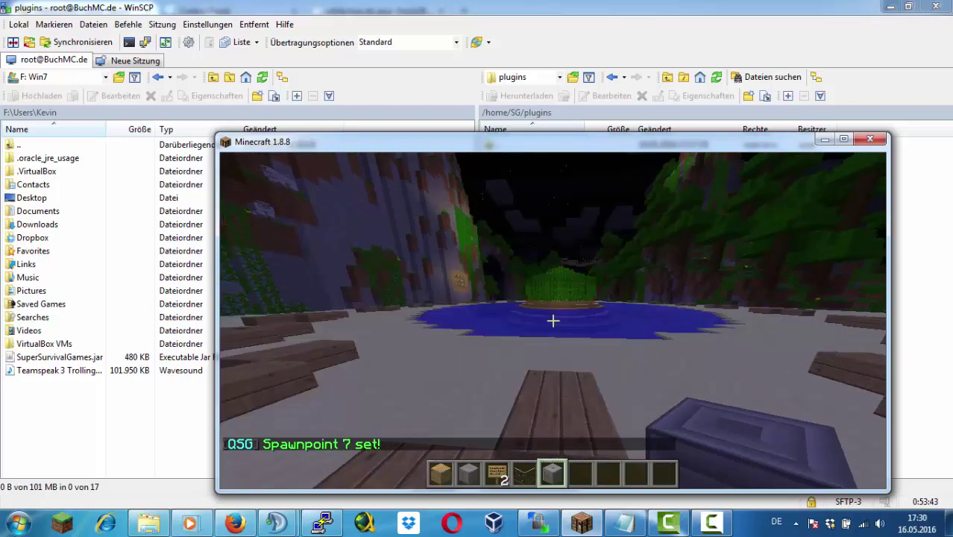
text(t/pos9)
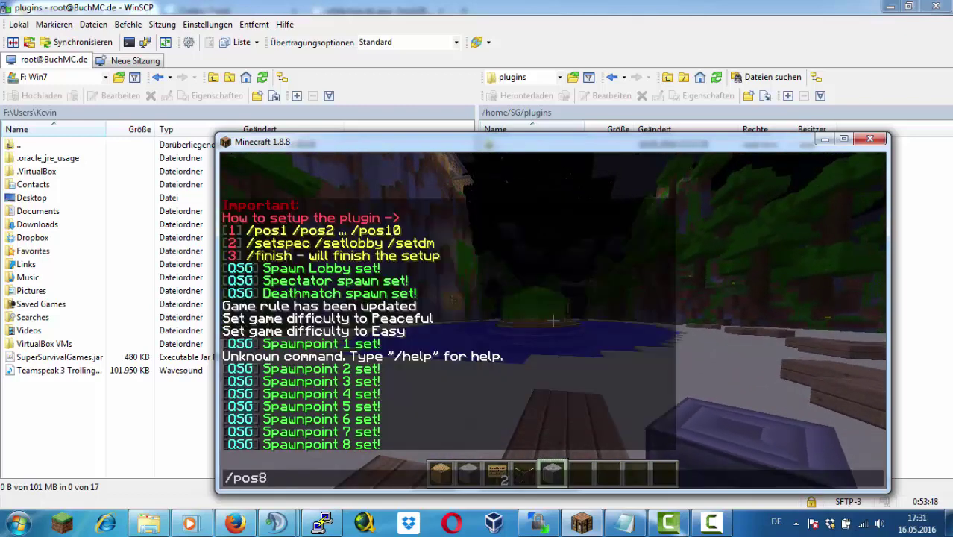
key(Return)
Record spawnpoint 10 with /pos10 and complete the setup with /finish
key(t)
key(Up)
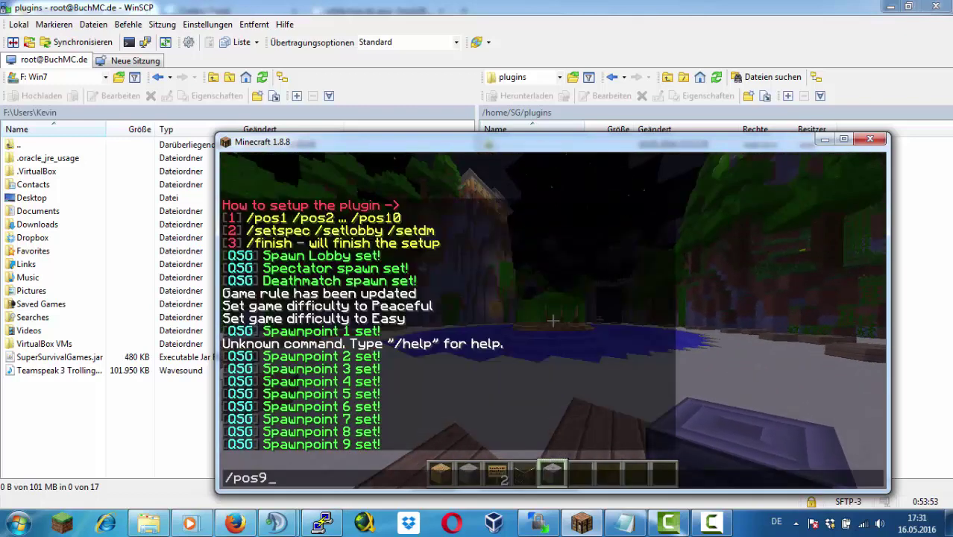
key(BackSpace)
text(10)
key(Return)
text(t/finish)
key(Return)
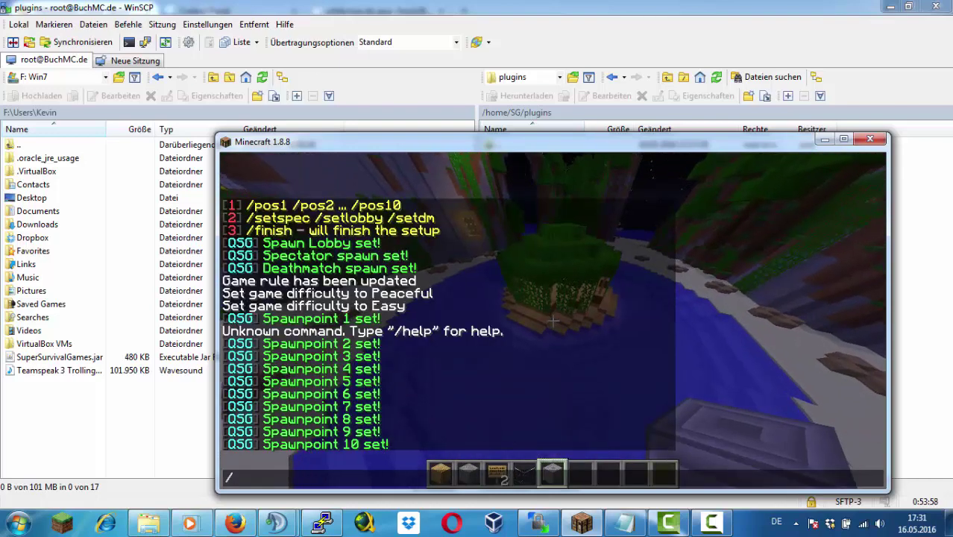
Return to the server list and reconnect to the BuchMC server
click(513, 350)
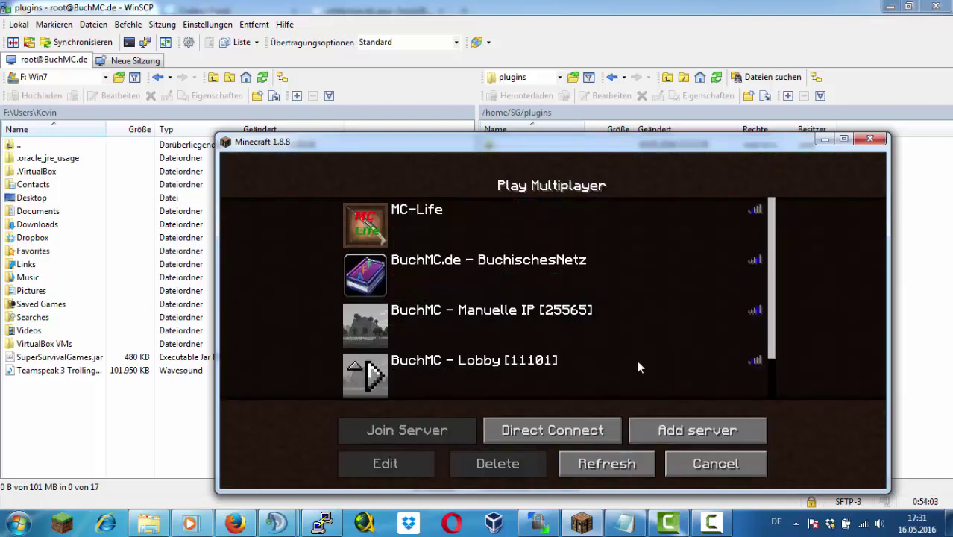
click(322, 522)
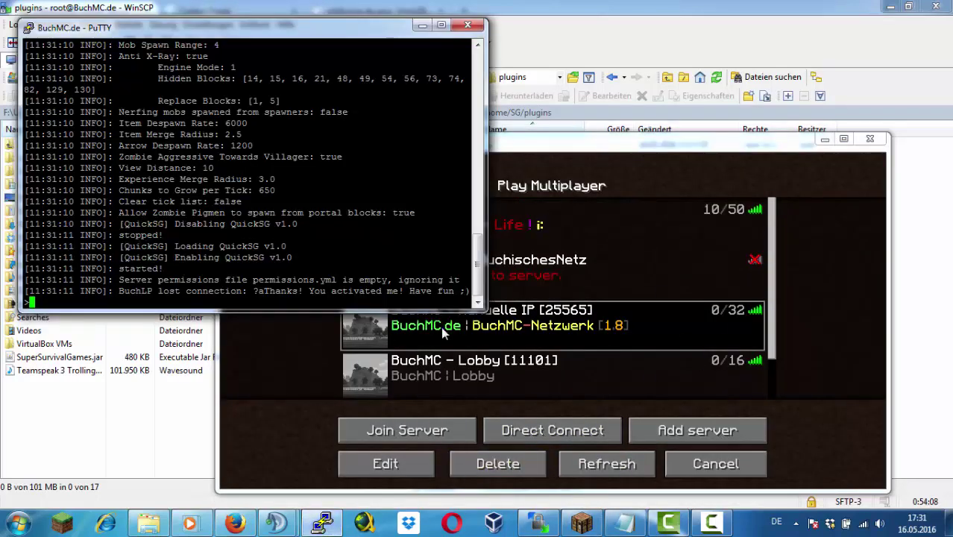
double_click(615, 333)
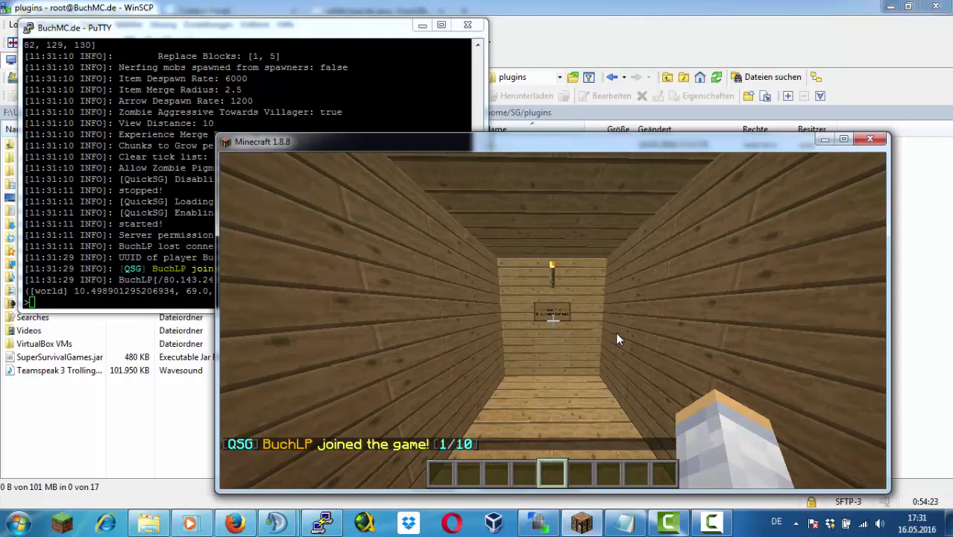
click(615, 332)
Run /sg, then grant and revoke operator rights for the test player
text(/sg)
key(Return)
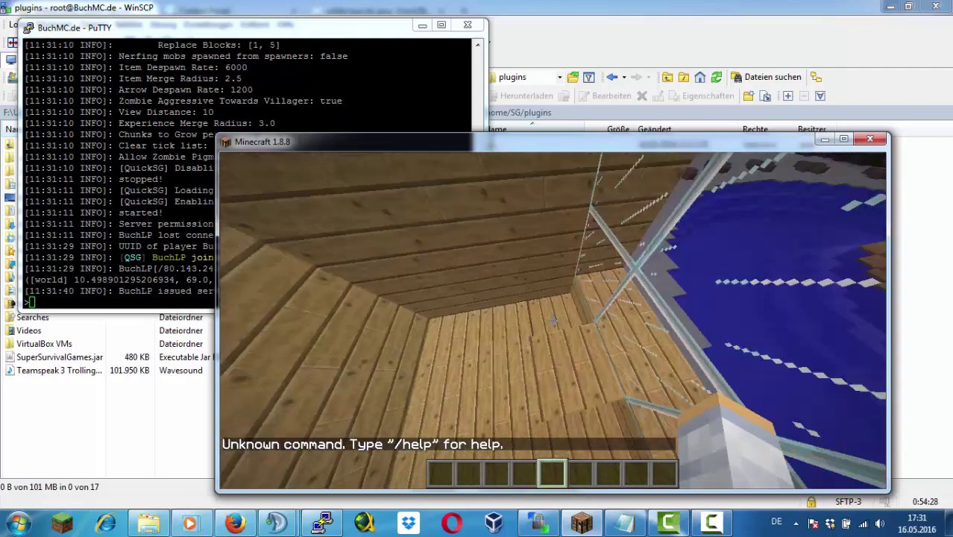
text(/op)
key(Return)
text(t)
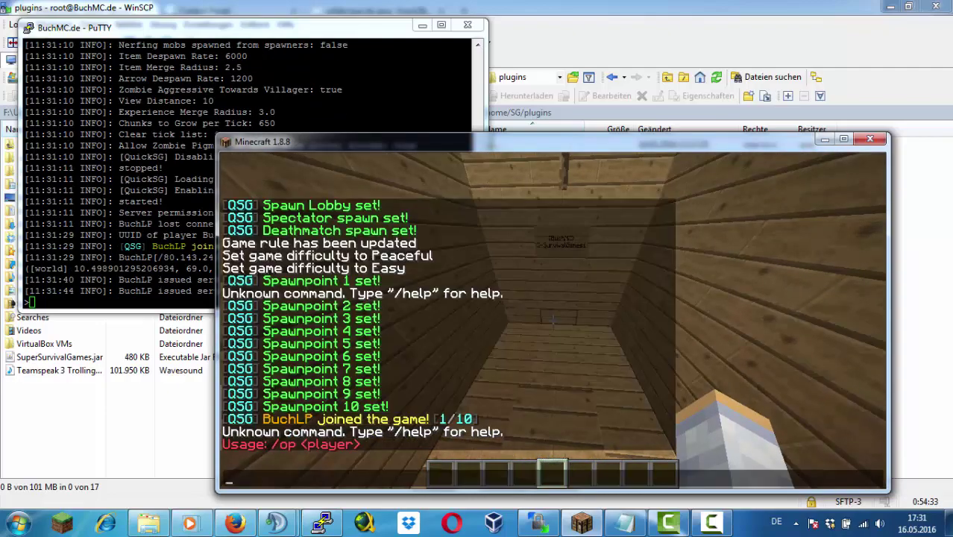
text(/op tt)
key(Return)
text(t/deop tt)
key(Return)
Switch into creative mode with /gamemode 1 and view the creative inventory
text(t/gamemode 1)
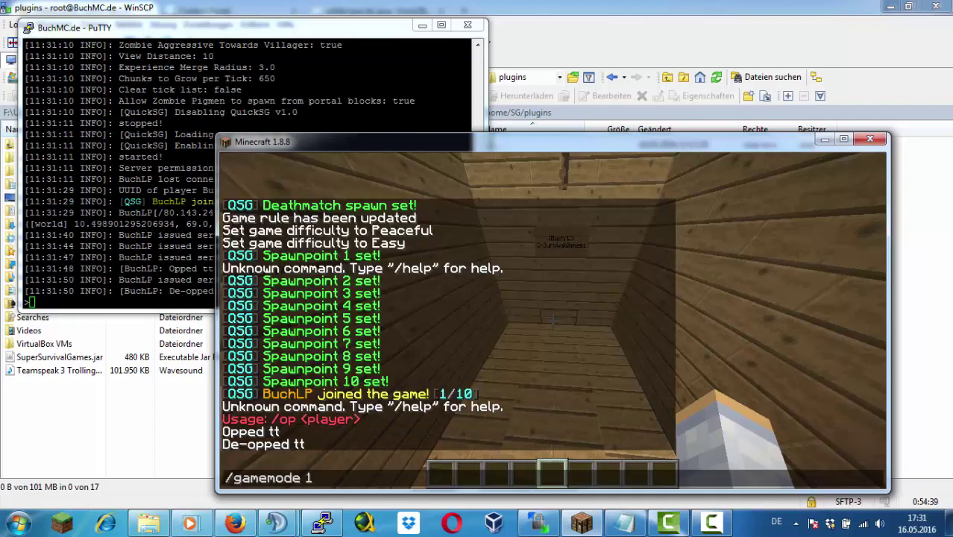
key(Return)
key(e)
key(e)
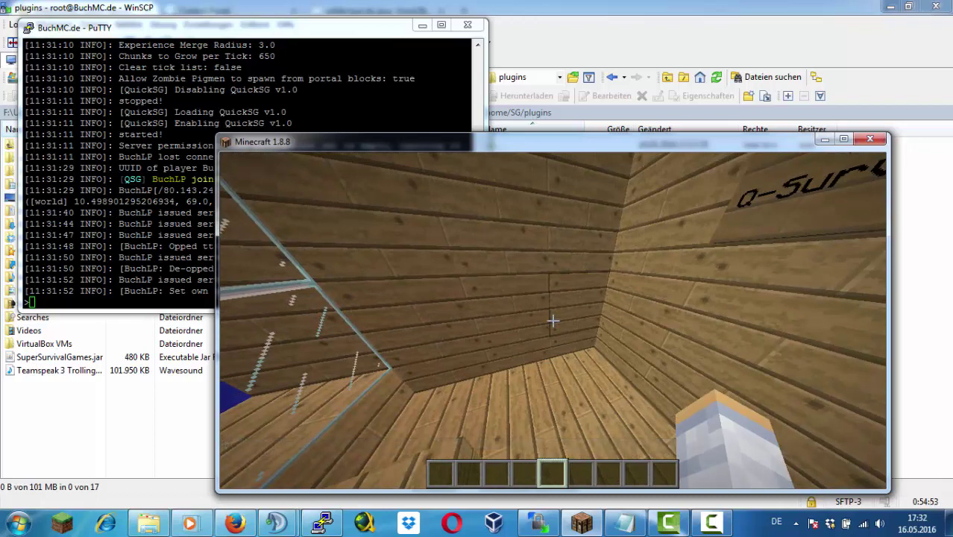
key(Escape)
key(alt+Tab)
Open /home/SG/plugins/QuickSG/config.yml in WinSCP's editor
double_click(515, 144)
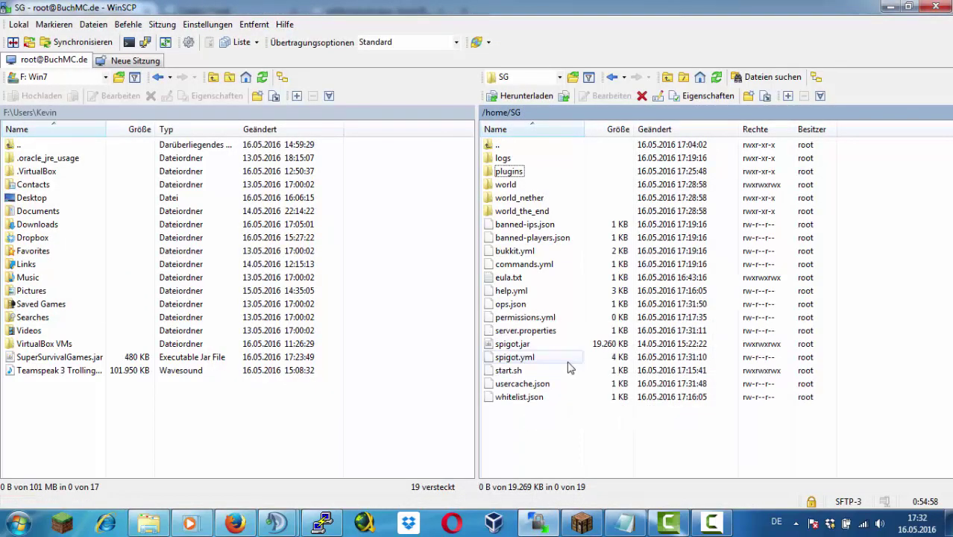
double_click(509, 171)
double_click(522, 172)
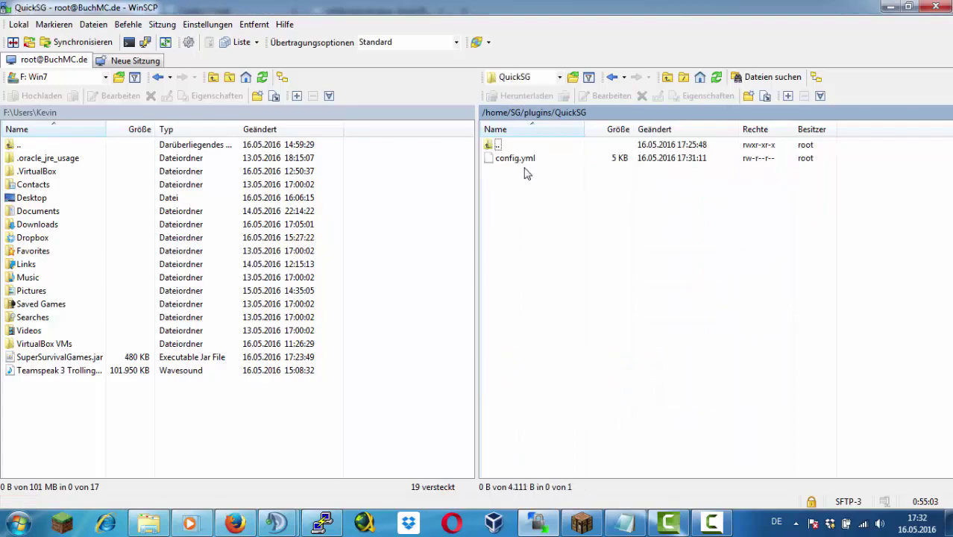
double_click(531, 159)
scroll(489, 190, down, 20)
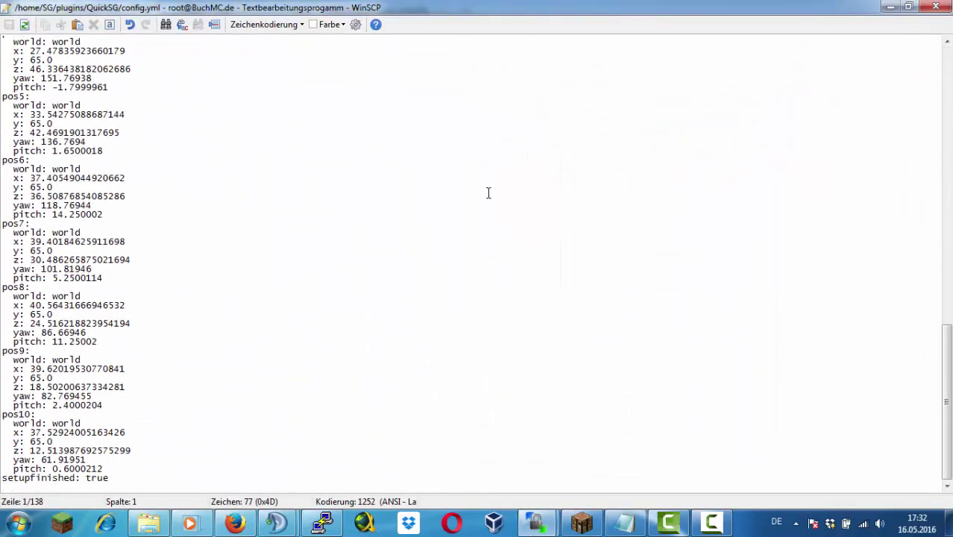
scroll(489, 193, up, 20)
Replace 'joined the game' with 'ist dem Spiel beigetreten' in Join1, Join2 and Join3
drag(284, 49, 200, 48)
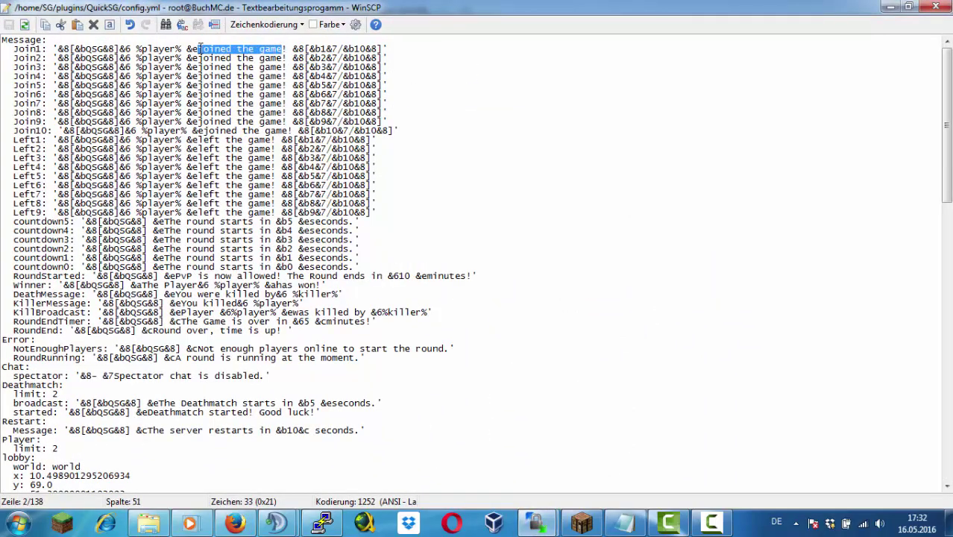
text(ist dem S)
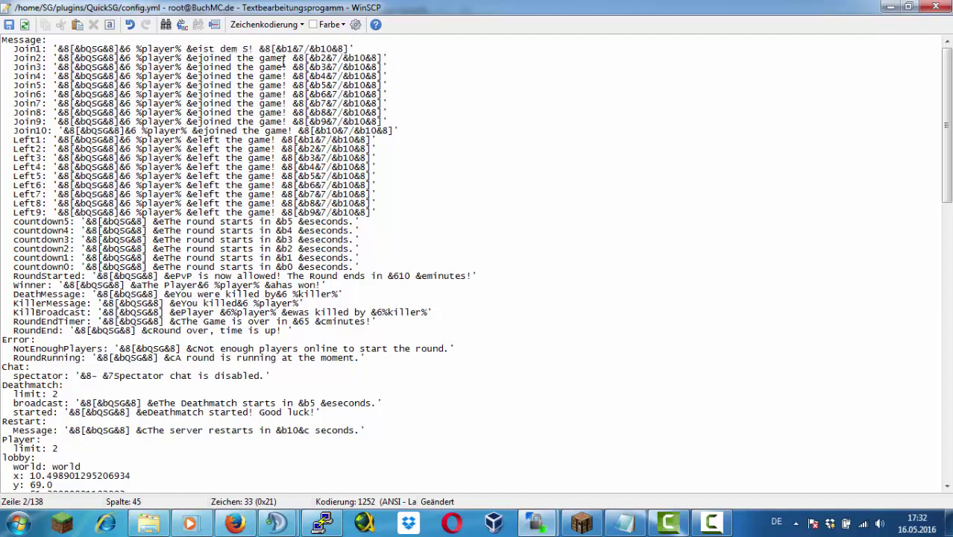
text(piel beigetreten)
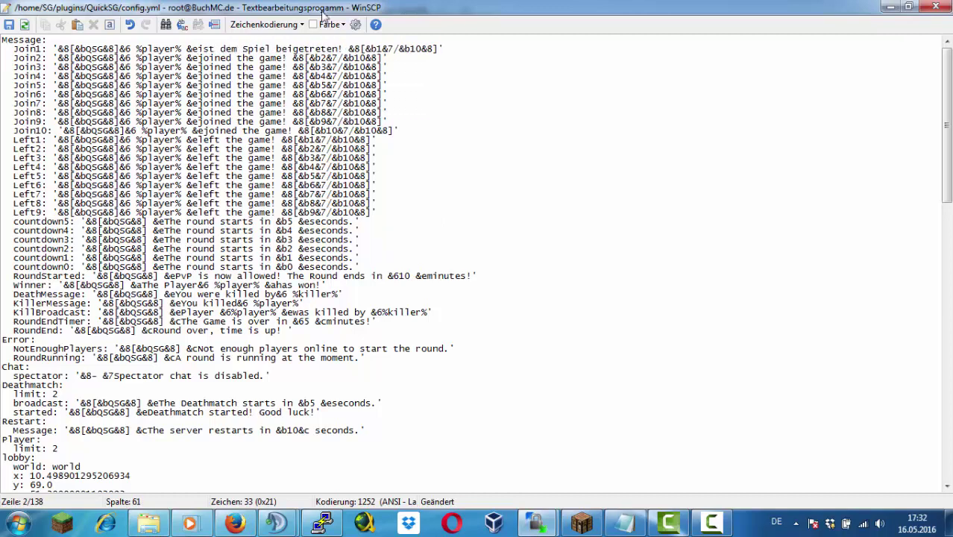
drag(343, 49, 190, 46)
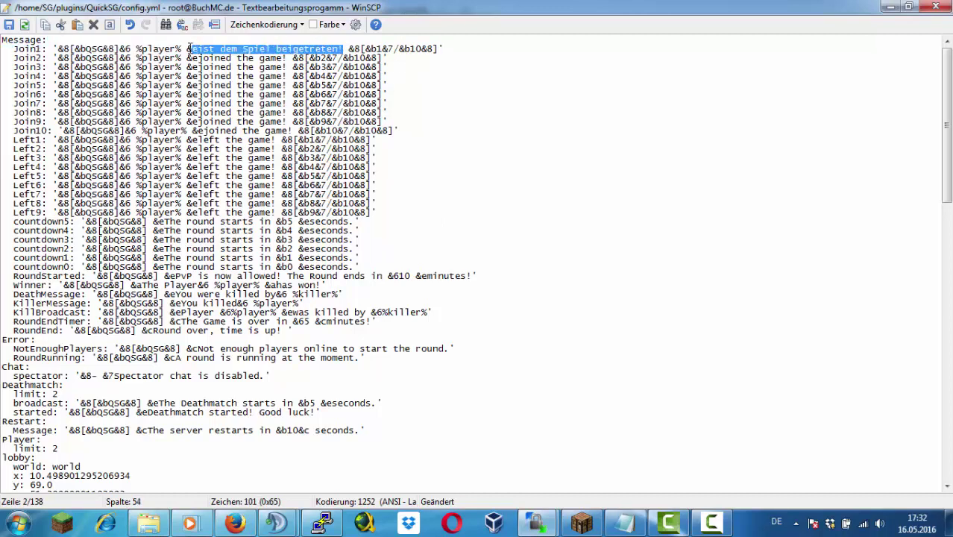
key(ctrl+c)
drag(277, 58, 191, 58)
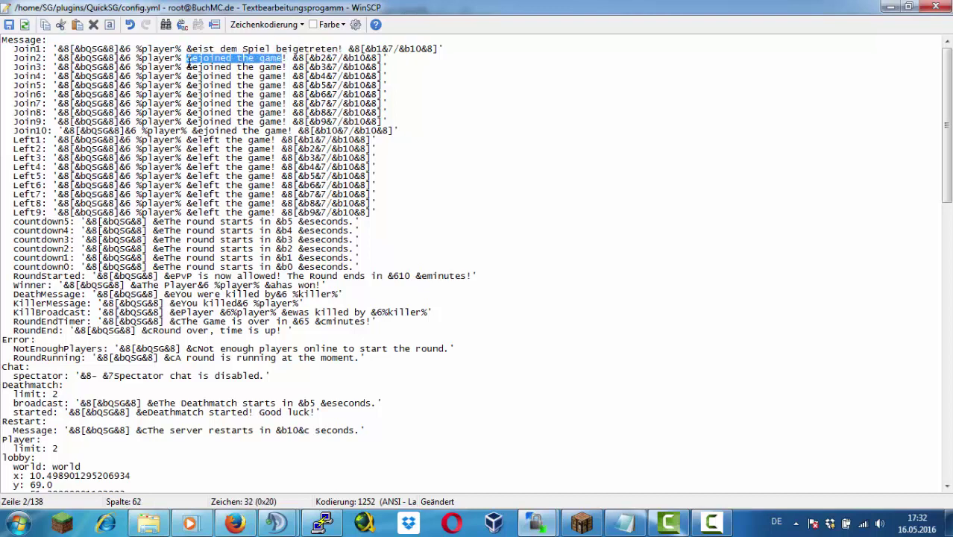
key(ctrl+v)
drag(288, 67, 188, 67)
key(ctrl+v)
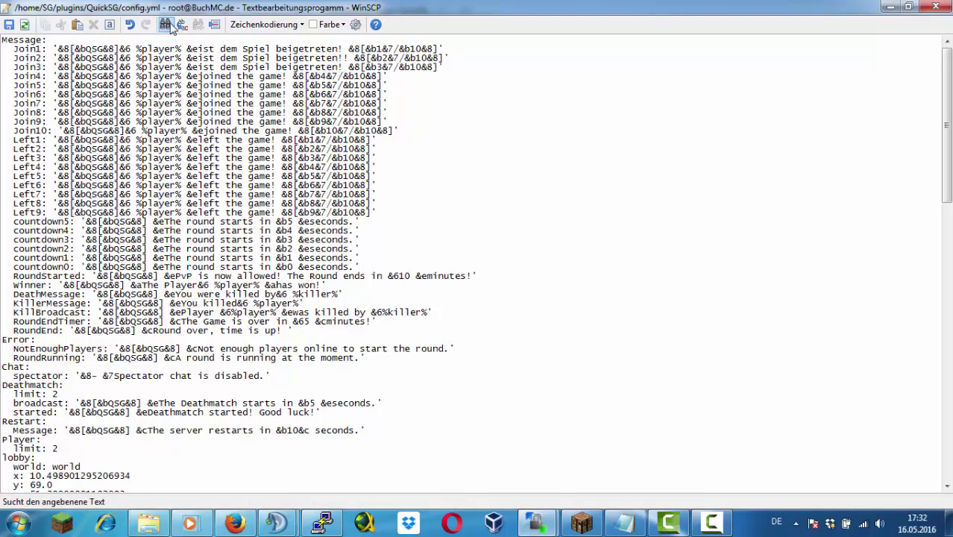
click(182, 26)
Replace all remaining '&ejoined the game!' with the German join text
text(&e)
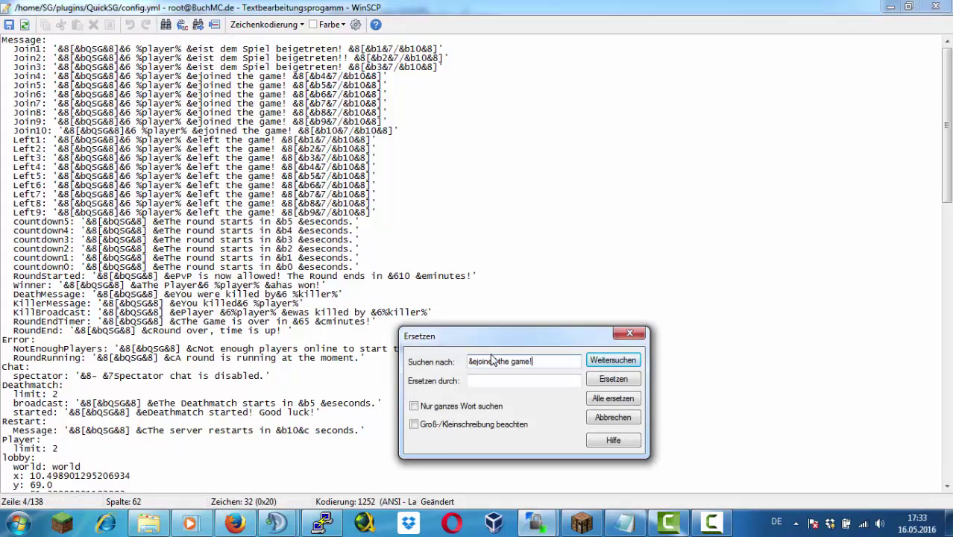
text(joined the game!)
key(Tab)
key(ctrl+v)
click(612, 398)
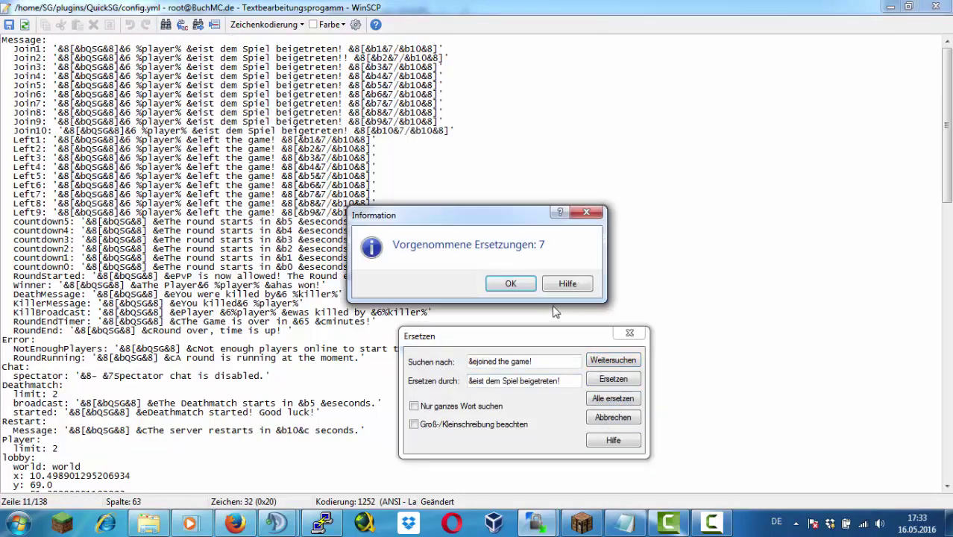
click(510, 284)
Replace all nine left-the-game messages with '&ehat das Spiel verlassen!'
drag(549, 361, 478, 365)
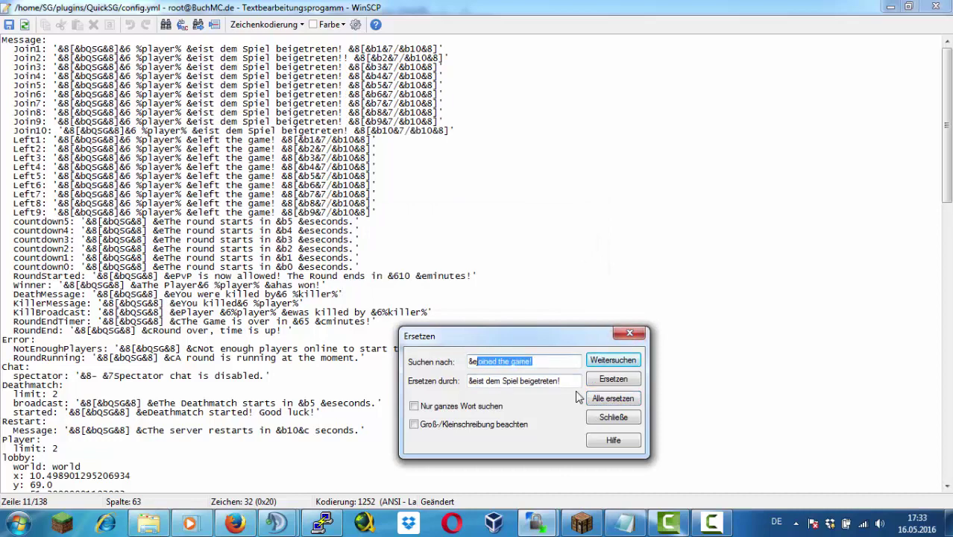
text(lefted the games!)
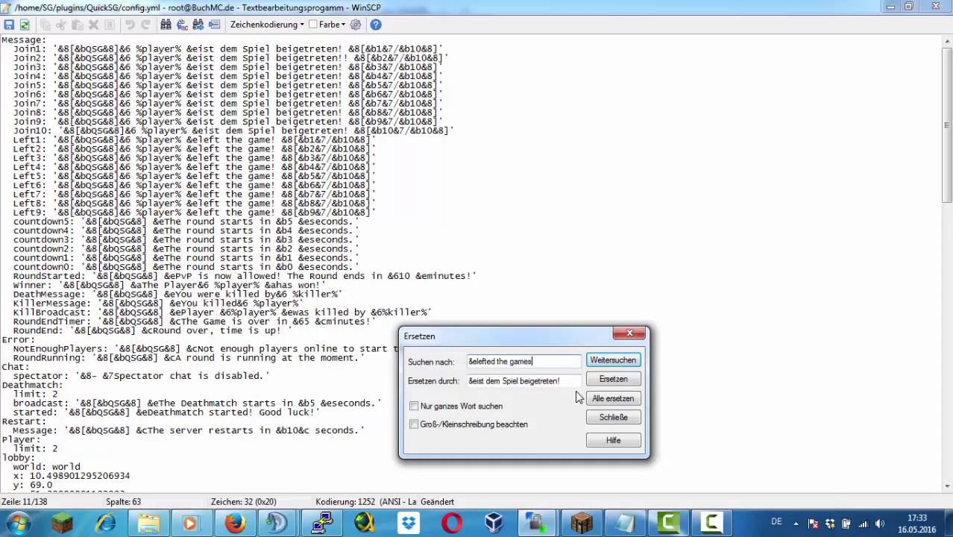
key(Tab)
text(&e)
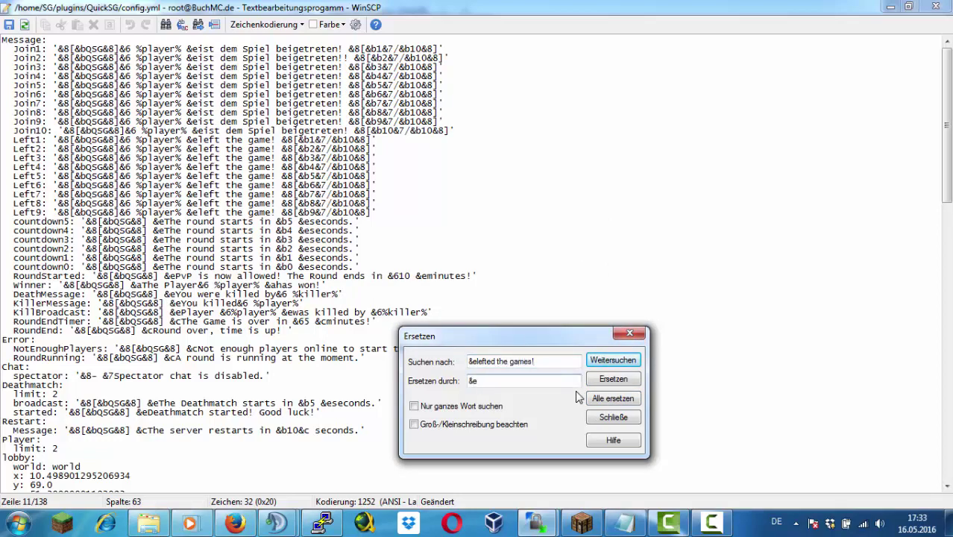
text(hat das Spiel verlassen!)
click(608, 397)
key(Return)
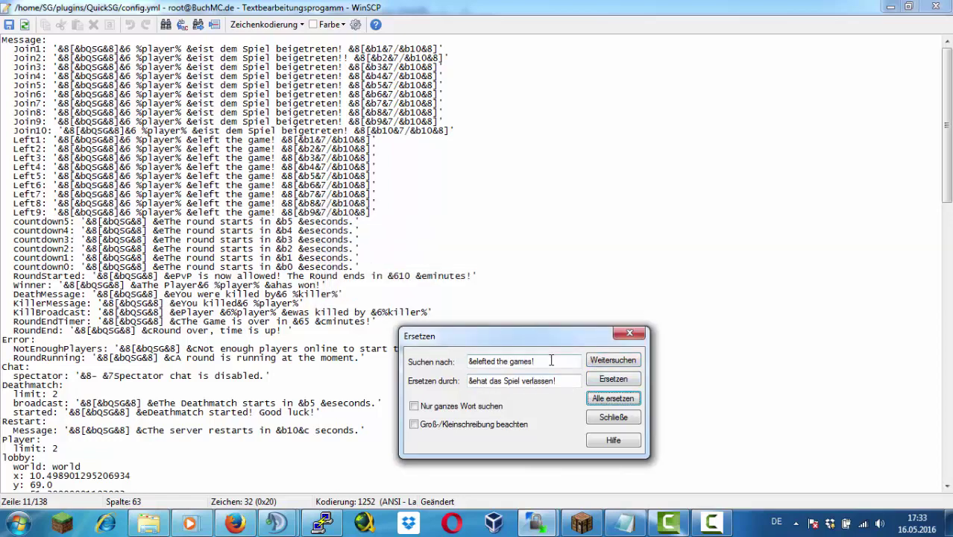
click(541, 356)
key(BackSpace)
key(BackSpace)
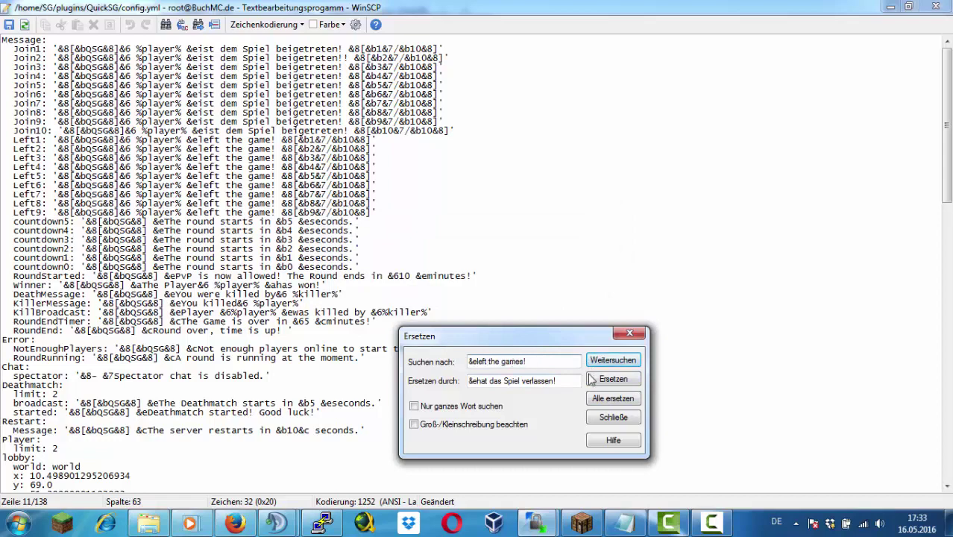
click(607, 397)
click(547, 300)
key(BackSpace)
click(612, 398)
key(Return)
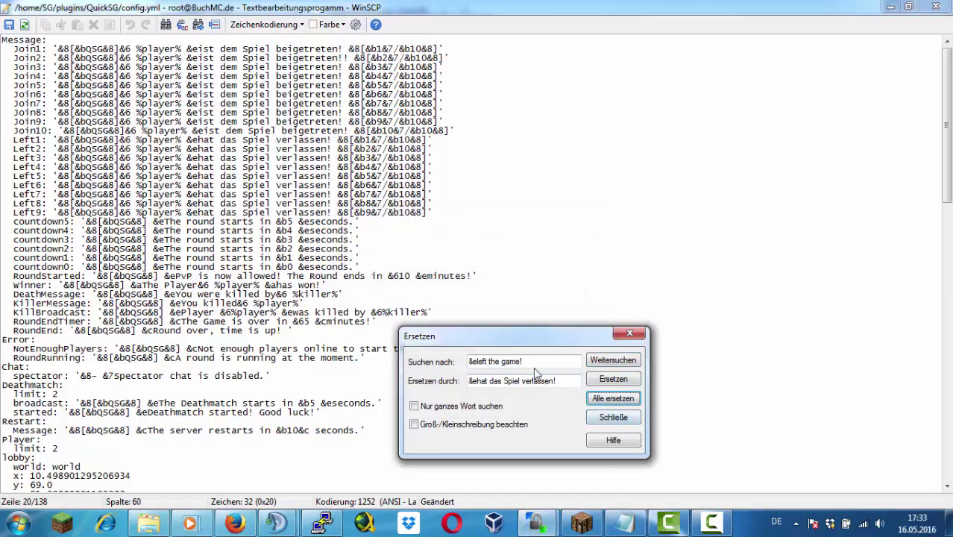
Replace the six '&eThe round starts in' countdown phrases with German text
drag(531, 362, 452, 363)
text(&eThe round starts in)
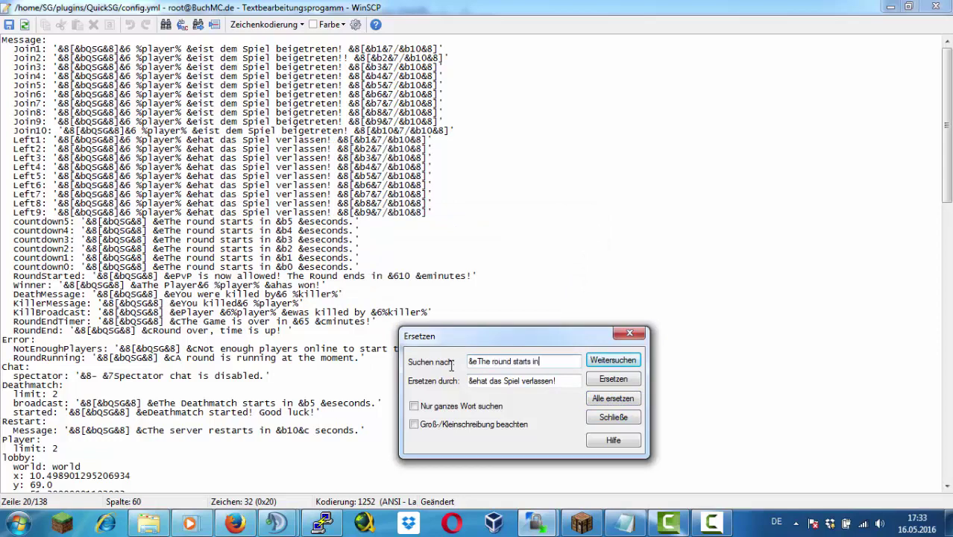
key(Tab)
text(&e)
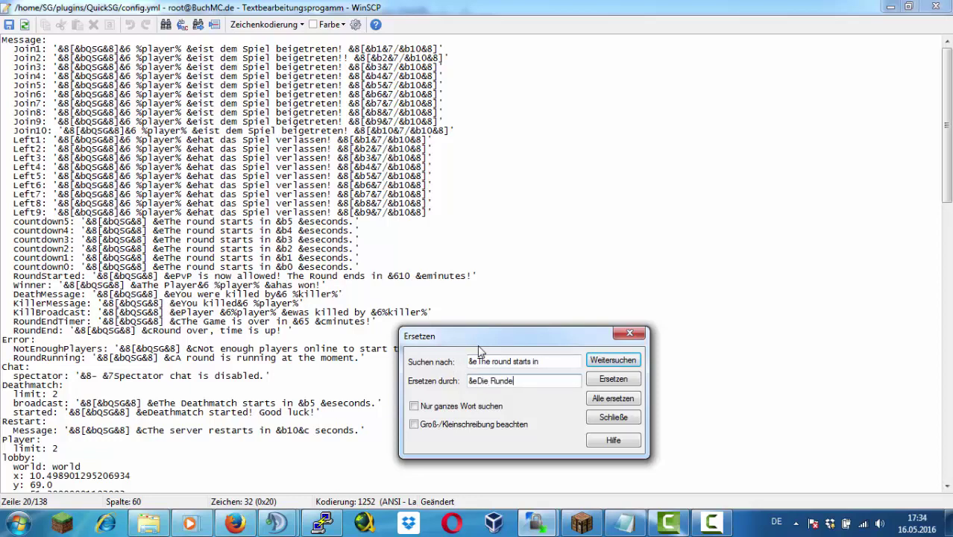
click(621, 398)
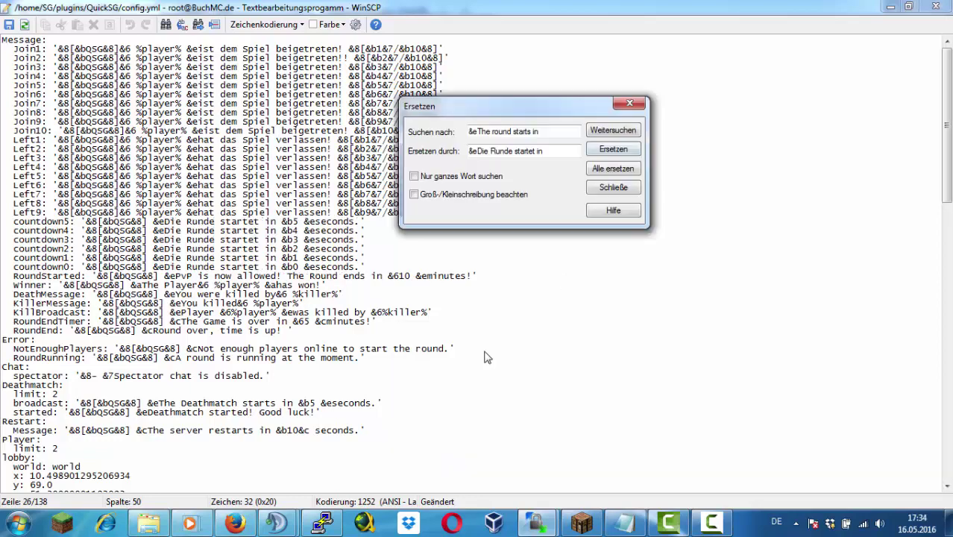
key(Return)
Replace '&eseconds' with '&esekunden' throughout config.yml
drag(540, 132, 480, 139)
text(seconds)
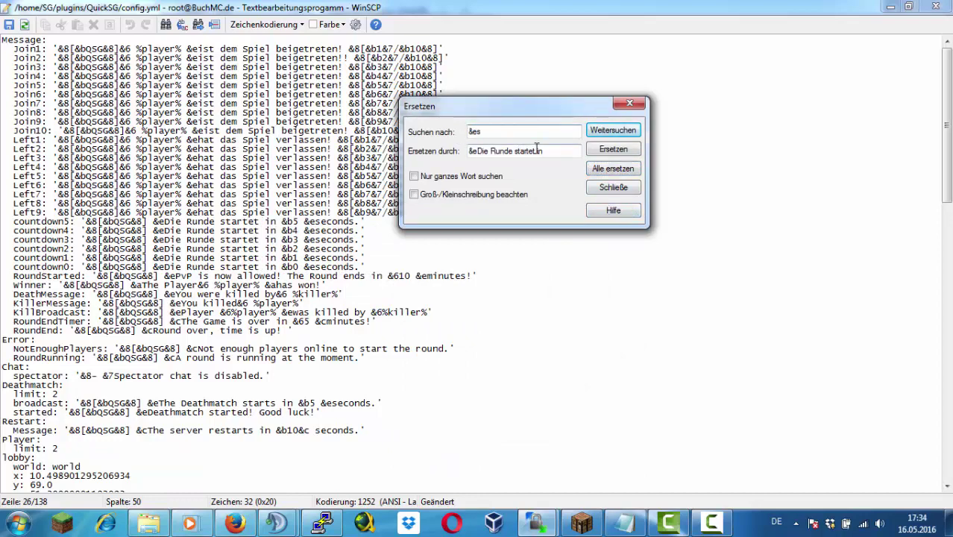
key(Tab)
text(&)
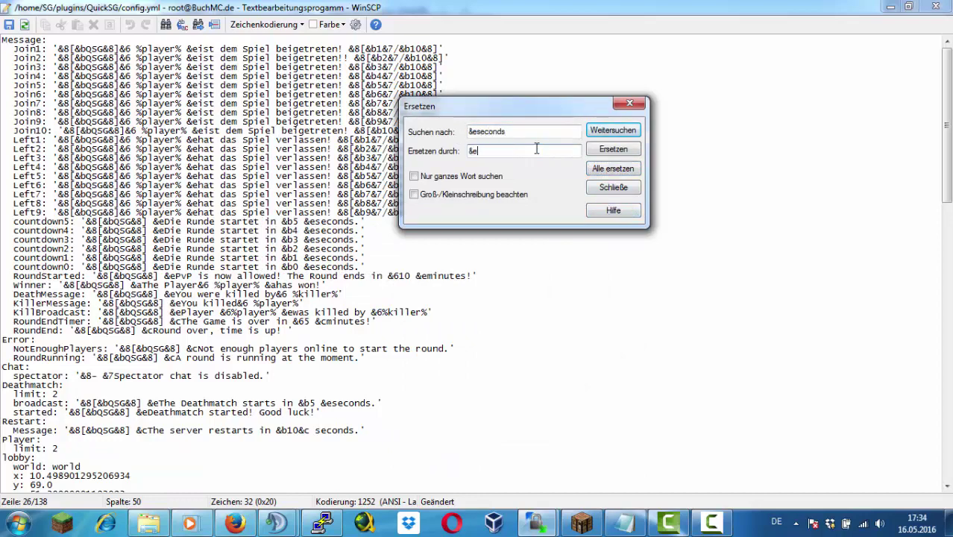
click(613, 168)
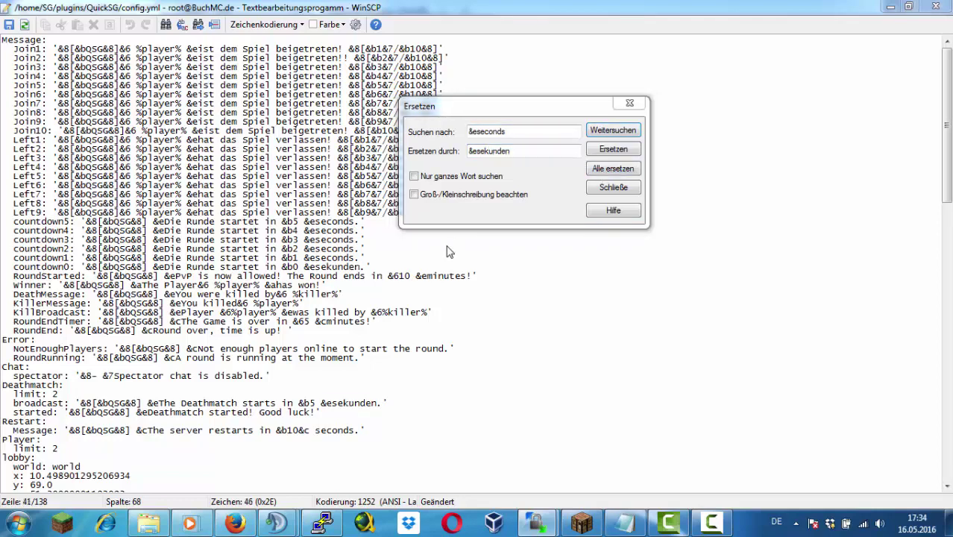
key(Return)
click(514, 132)
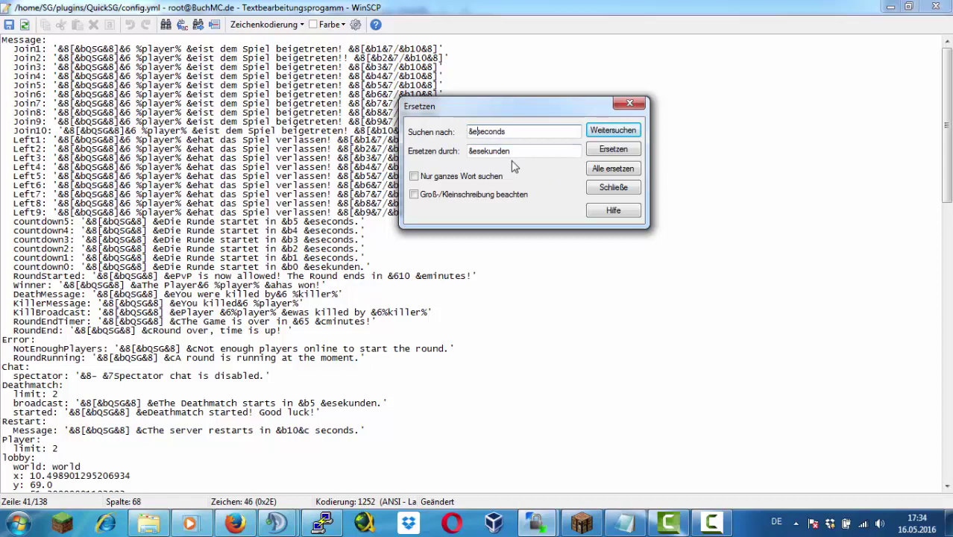
key(Escape)
Replace the remaining '&eseconds.' occurrences and select 'minutes' in the RoundStarted line
drag(359, 222, 303, 222)
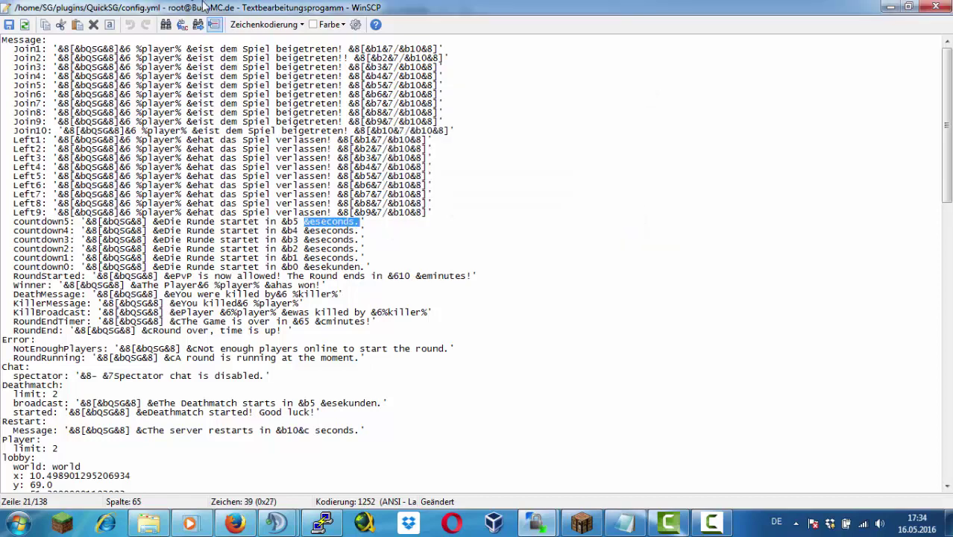
click(181, 25)
click(613, 398)
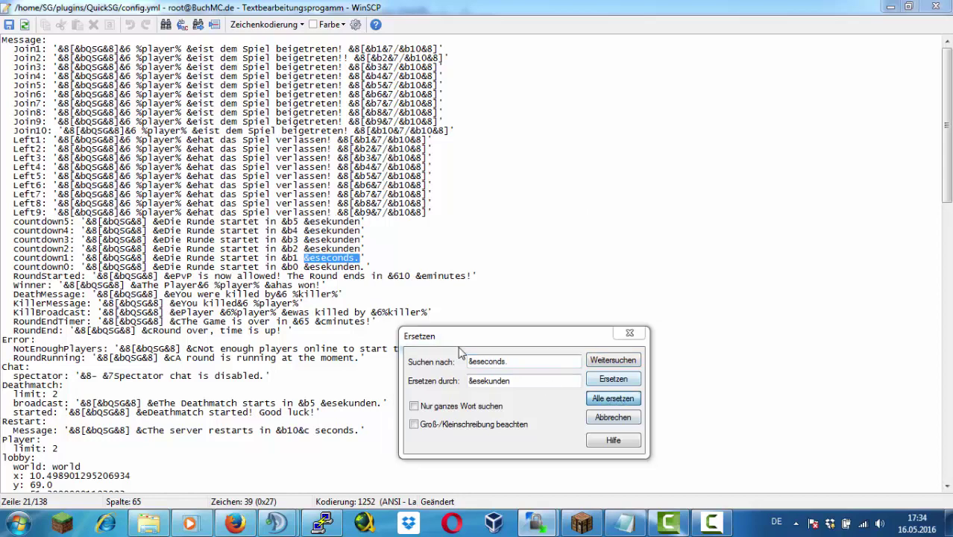
click(511, 285)
click(630, 334)
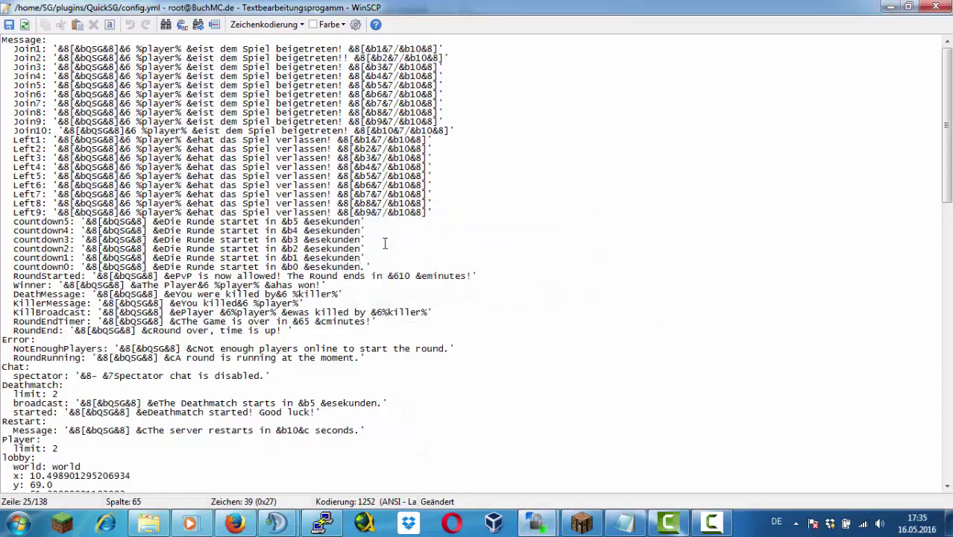
drag(463, 275, 425, 275)
Capitalize 'Minuten' and replace the English round-end countdown with 'Die Runde endet in'
text(minuten)
key(Left)
key(Left)
key(Left)
key(Left)
key(Left)
key(Left)
key(BackSpace)
text(M)
key(Left)
key(Left)
key(Left)
key(Left)
key(Left)
key(Left)
key(Left)
key(Left)
key(Left)
key(BackSpace)
key(BackSpace)
key(BackSpace)
key(BackSpace)
key(BackSpace)
key(BackSpace)
key(BackSpace)
key(BackSpace)
key(BackSpace)
key(BackSpace)
key(BackSpace)
key(BackSpace)
key(BackSpace)
key(BackSpace)
key(BackSpace)
key(BackSpace)
key(BackSpace)
text(Die Runde endet in)
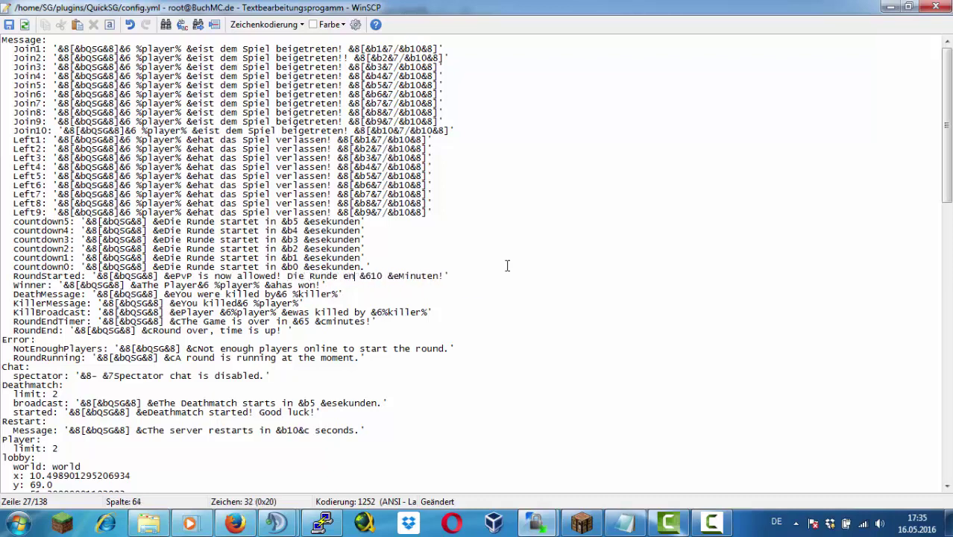
Replace the PvP announcement with the red-coded German text 'Es geht los'
key(Left)
key(Left)
key(Left)
key(Left)
key(Left)
key(BackSpace)
key(BackSpace)
key(BackSpace)
key(BackSpace)
key(BackSpace)
key(BackSpace)
key(BackSpace)
key(BackSpace)
key(BackSpace)
key(BackSpace)
key(BackSpace)
key(BackSpace)
key(BackSpace)
key(BackSpace)
key(BackSpace)
key(BackSpace)
key(BackSpace)
key(BackSpace)
key(BackSpace)
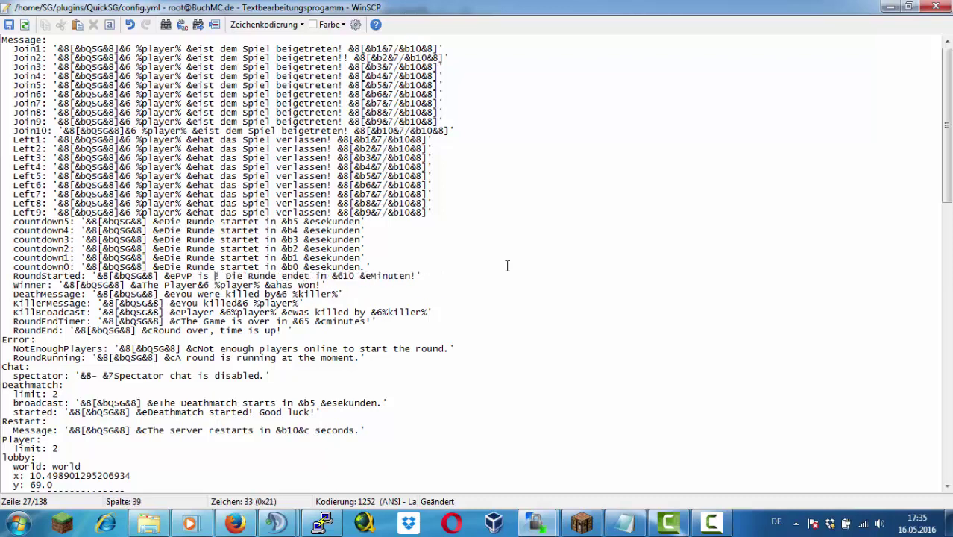
text(3)
key(BackSpace)
text(cEs geht los!)
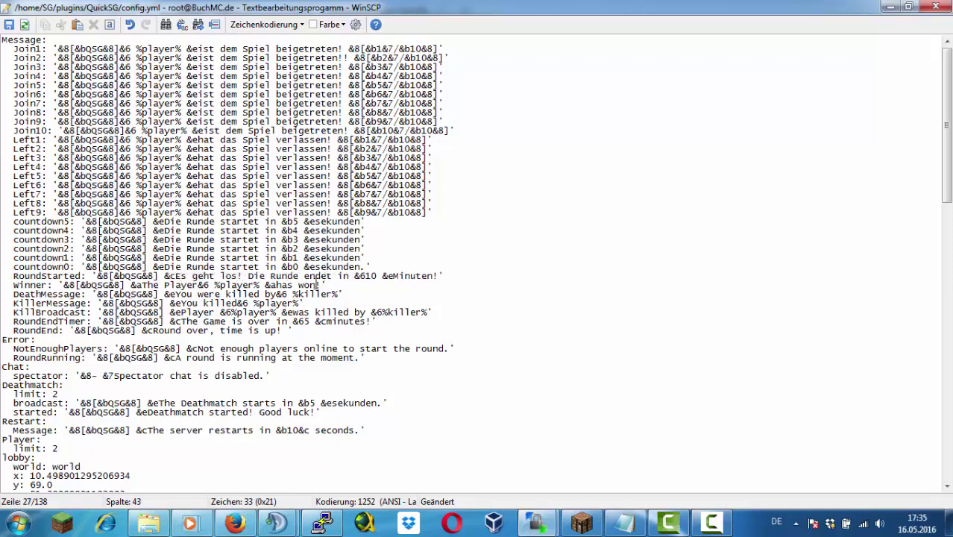
Translate the Winner message into German with 'Der Spieler' and 'gewonnen'
key(BackSpace)
key(BackSpace)
key(BackSpace)
key(BackSpace)
key(BackSpace)
text(t gewonne)
key(BackSpace)
key(BackSpace)
key(BackSpace)
key(BackSpace)
key(BackSpace)
key(BackSpace)
key(BackSpace)
key(BackSpace)
key(BackSpace)
key(BackSpace)
key(BackSpace)
text(en!)
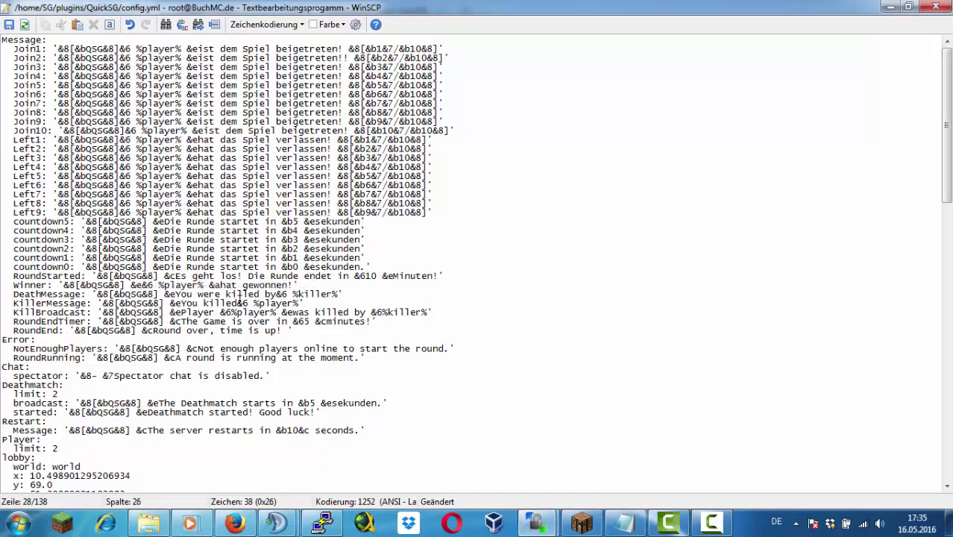
text(Der Spieler)
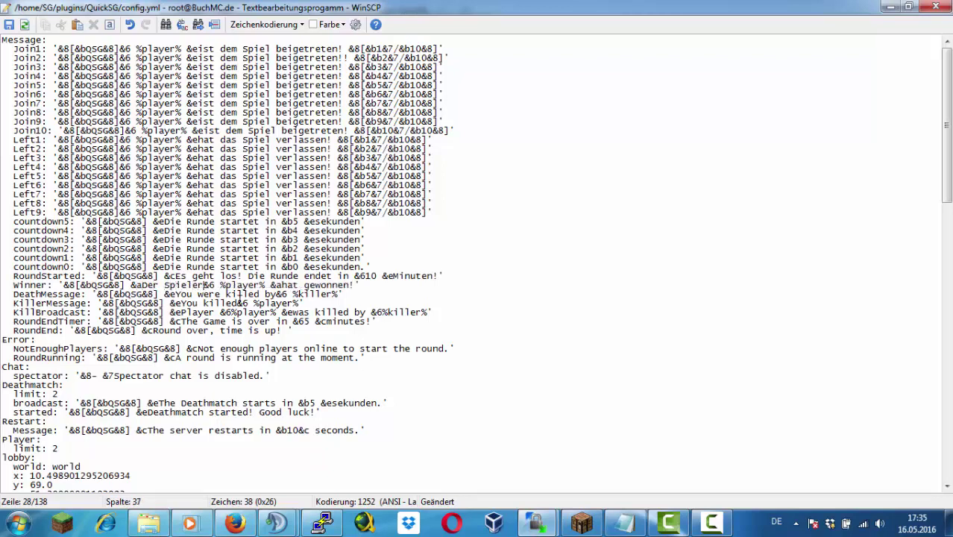
Change DeathMessage to 'Du wurdest getötet von' and KillerMessage to start 'Du hast'
drag(175, 294, 216, 294)
text(Du wurdest getötet)
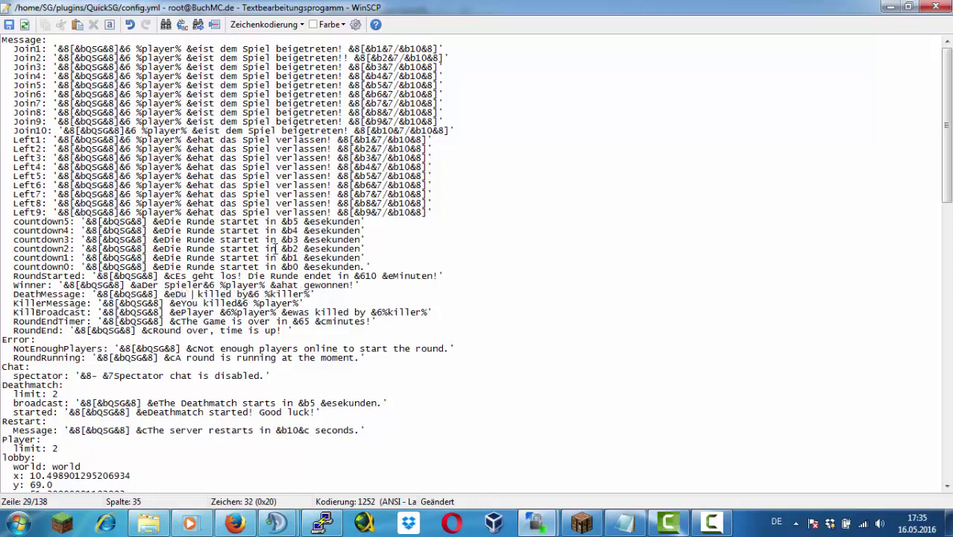
key(Delete)
key(Delete)
key(Delete)
key(Delete)
key(Delete)
key(Delete)
key(Delete)
key(Delete)
key(Delete)
key(Delete)
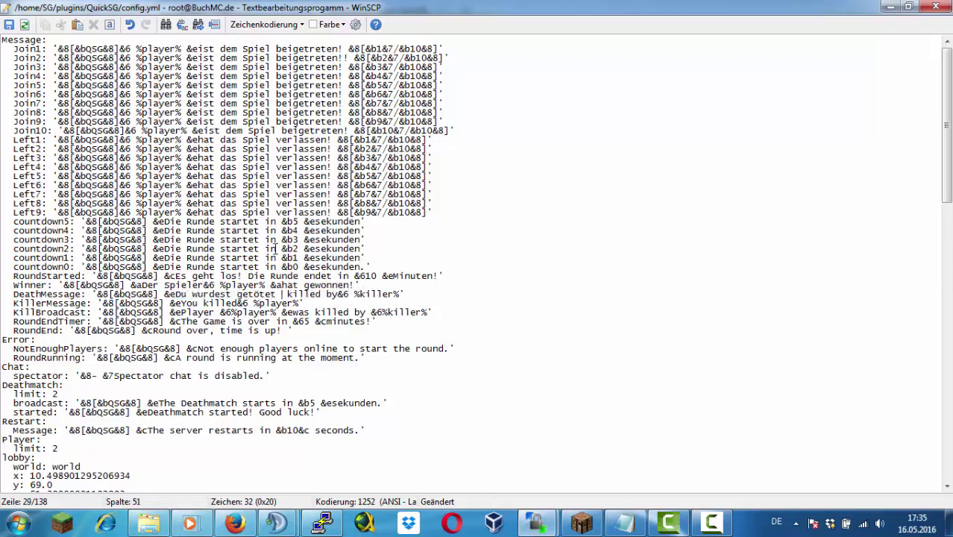
text(von)
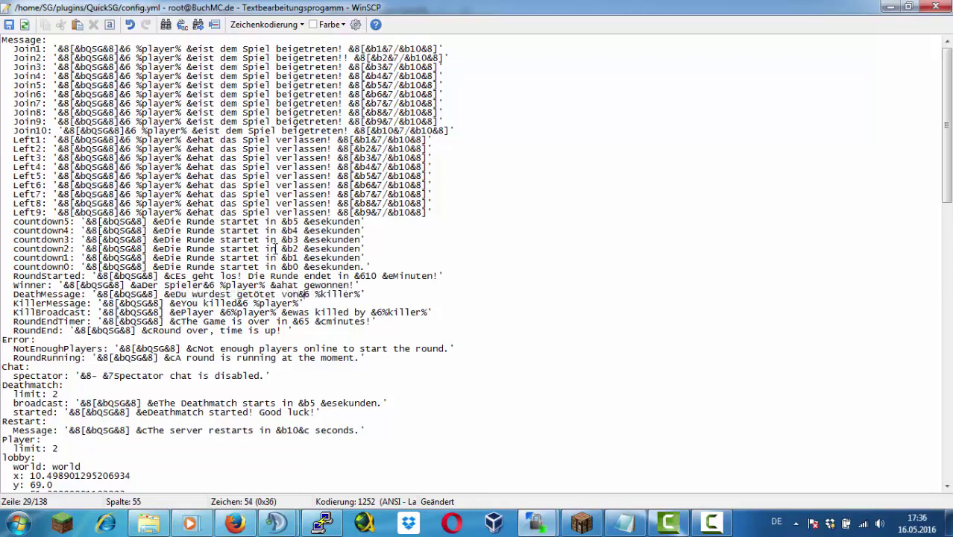
drag(180, 302, 238, 303)
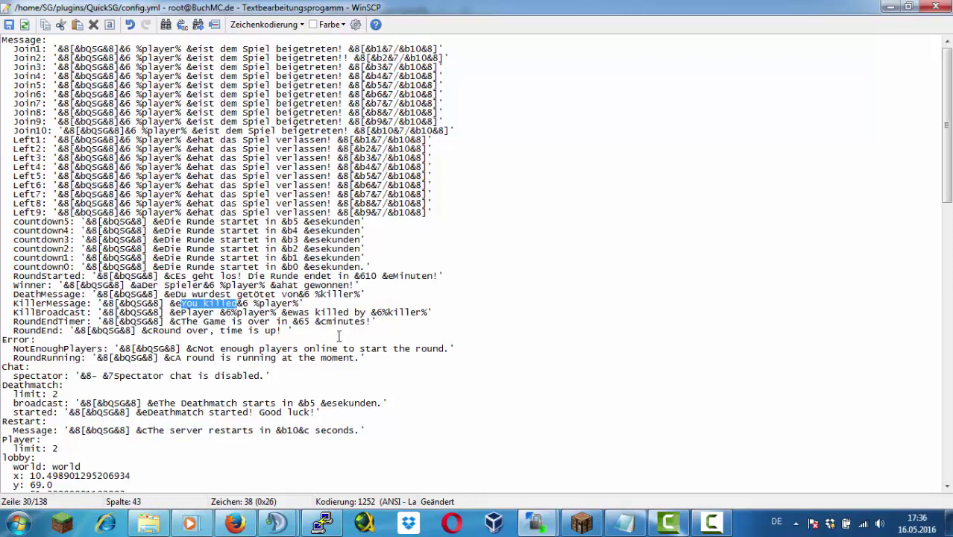
text(Du hast)
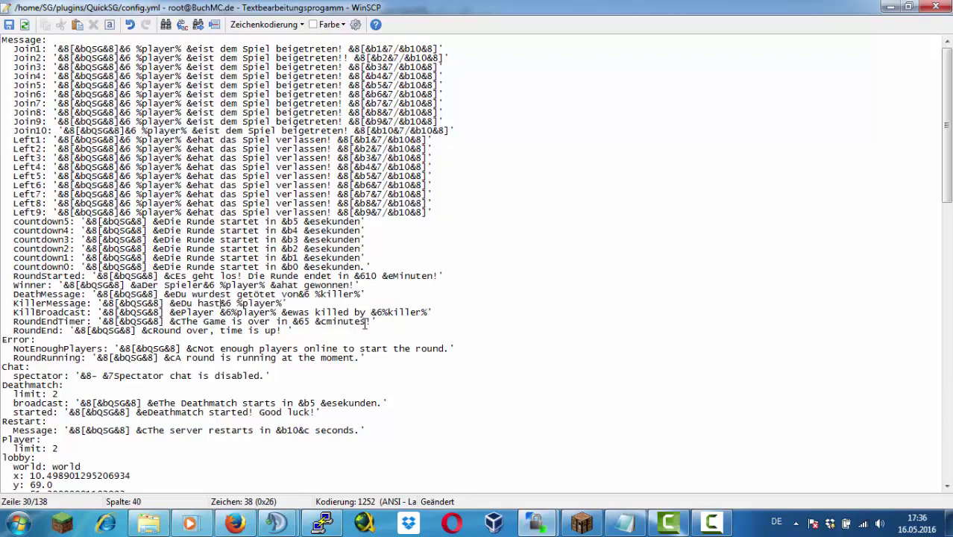
key(Right)
key(Right)
key(Right)
key(Right)
key(Right)
key(Right)
key(Right)
key(Right)
key(Right)
key(Right)
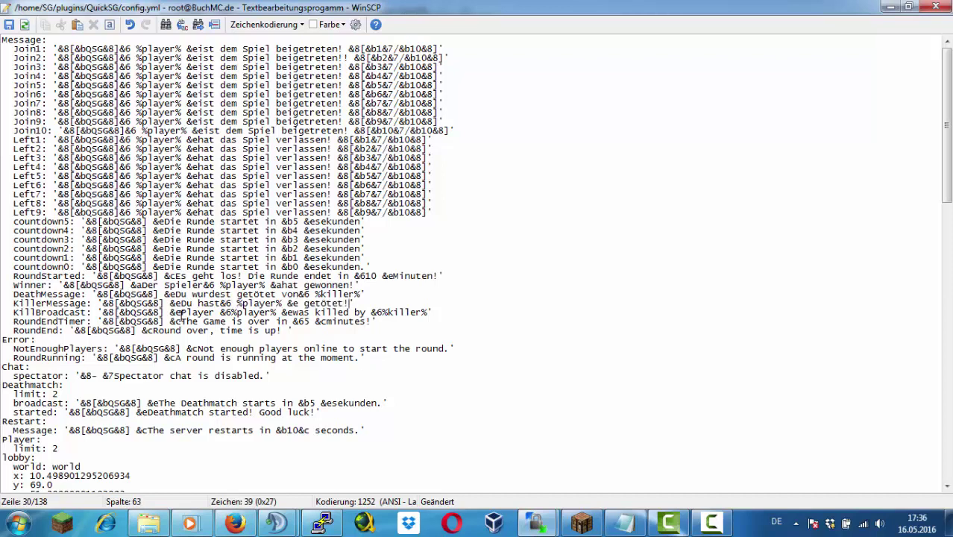
Translate the KillBroadcast line, replacing 'Player … was killed by' with German 'wurde von'
drag(181, 312, 216, 314)
key(Delete)
key(Delete)
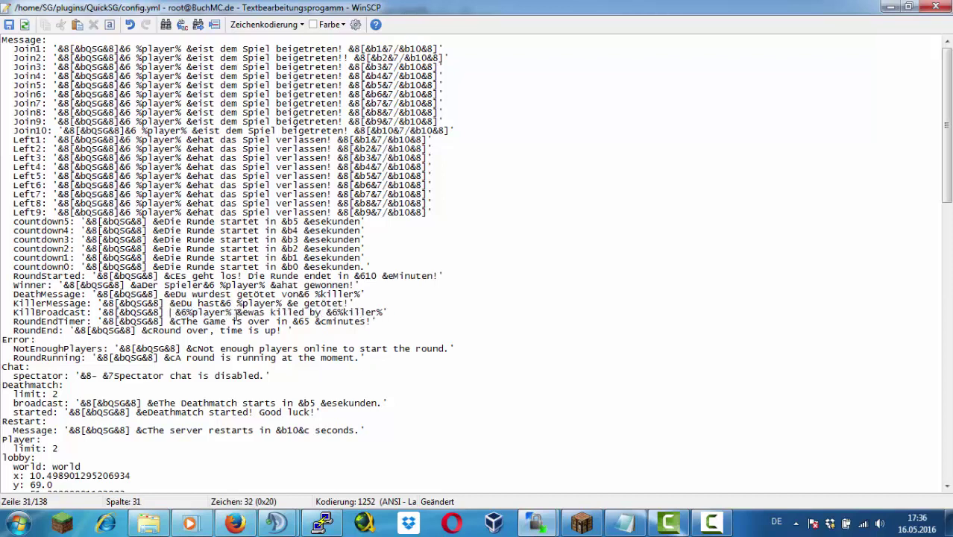
key(BackSpace)
key(BackSpace)
key(Right)
key(Right)
key(Right)
key(Right)
key(Right)
key(Right)
key(Right)
key(Right)
key(Right)
key(Right)
key(Right)
key(Right)
key(Right)
key(Right)
key(Right)
key(Right)
key(BackSpace)
key(BackSpace)
key(Delete)
key(Delete)
key(Delete)
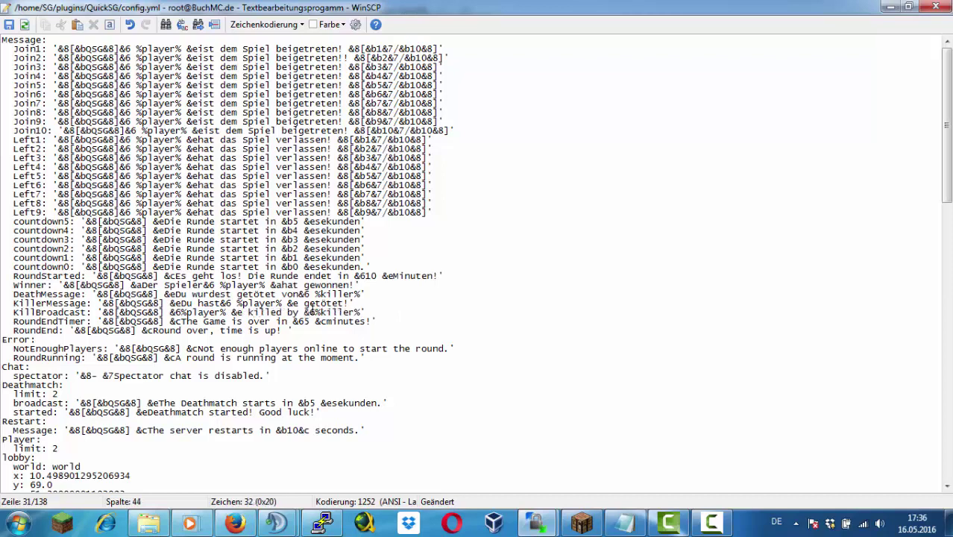
text(urde von)
key(Delete)
key(Delete)
key(Delete)
key(Delete)
key(Delete)
key(Delete)
key(Delete)
key(End)
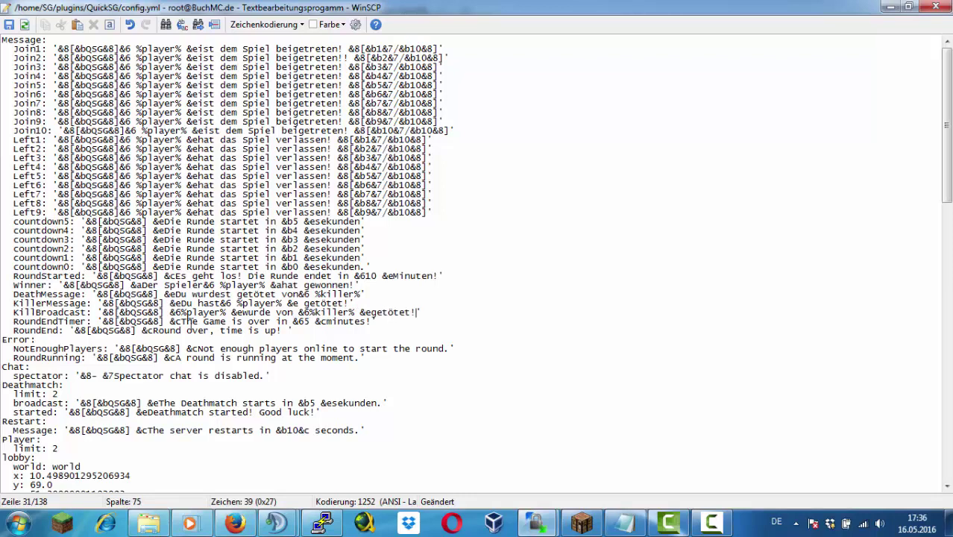
Set RoundEndTimer to 'Das Spiel endet in … Minuten!' and RoundEnd to German 'Zeit zuende' text
drag(181, 322, 290, 322)
text(Das Spiel )
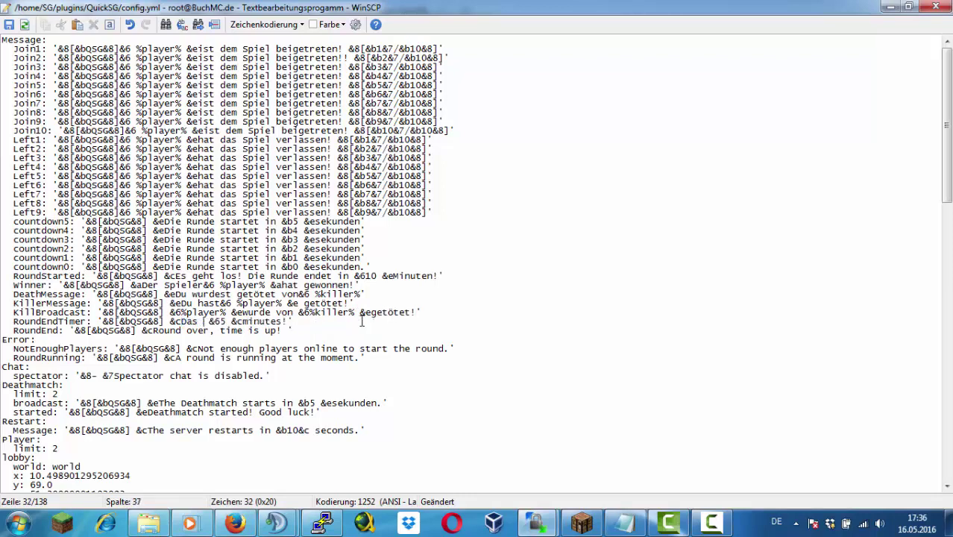
text(endet in)
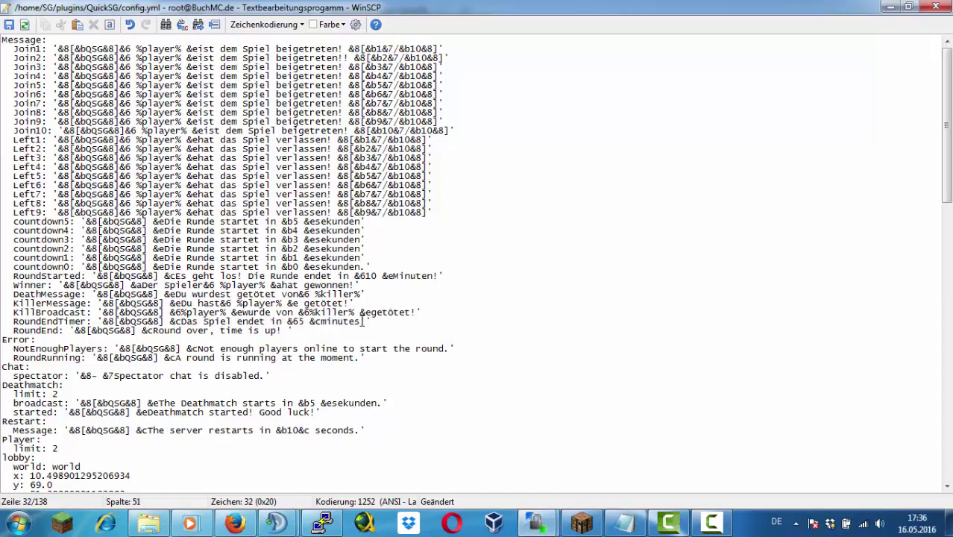
key(BackSpace)
key(BackSpace)
key(BackSpace)
key(BackSpace)
text(Minute)
key(Left)
key(BackSpace)
key(BackSpace)
key(BackSpace)
key(BackSpace)
key(BackSpace)
key(BackSpace)
key(BackSpace)
key(BackSpace)
key(BackSpace)
key(BackSpace)
key(BackSpace)
key(BackSpace)
key(BackSpace)
key(BackSpace)
key(BackSpace)
key(BackSpace)
key(BackSpace)
key(BackSpace)
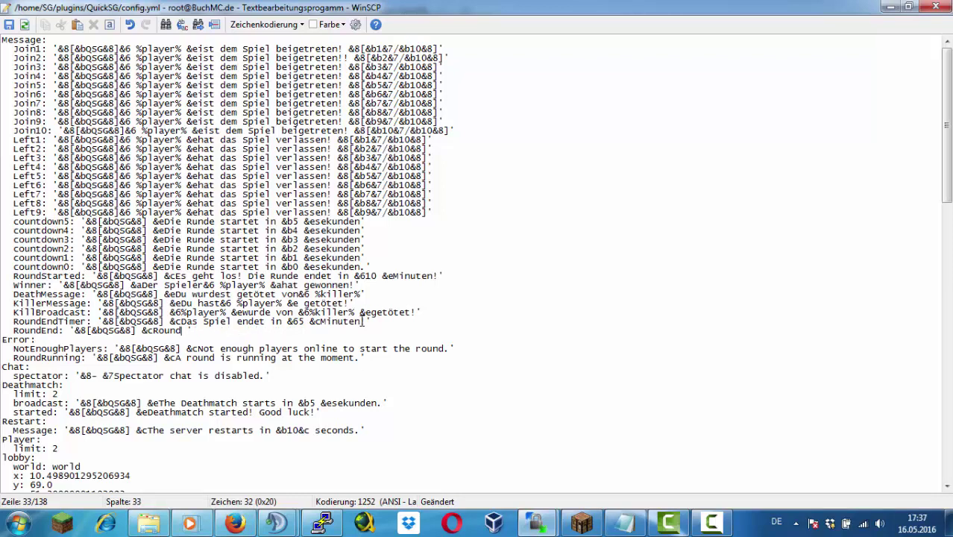
key(BackSpace)
text(ie Zeit)
text(t zuende!)
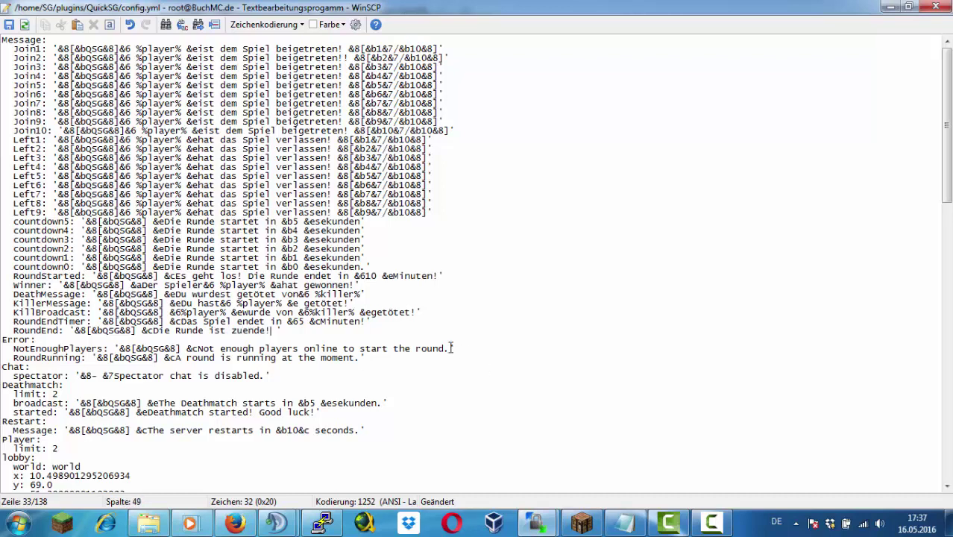
Translate NotEnoughPlayers ('Es werden noch einpaar Spieler benötigt, um zu starten!') and RoundRunning ('Das Spiel hat leider schon be…')
drag(451, 348, 197, 348)
text(Es werden noch )
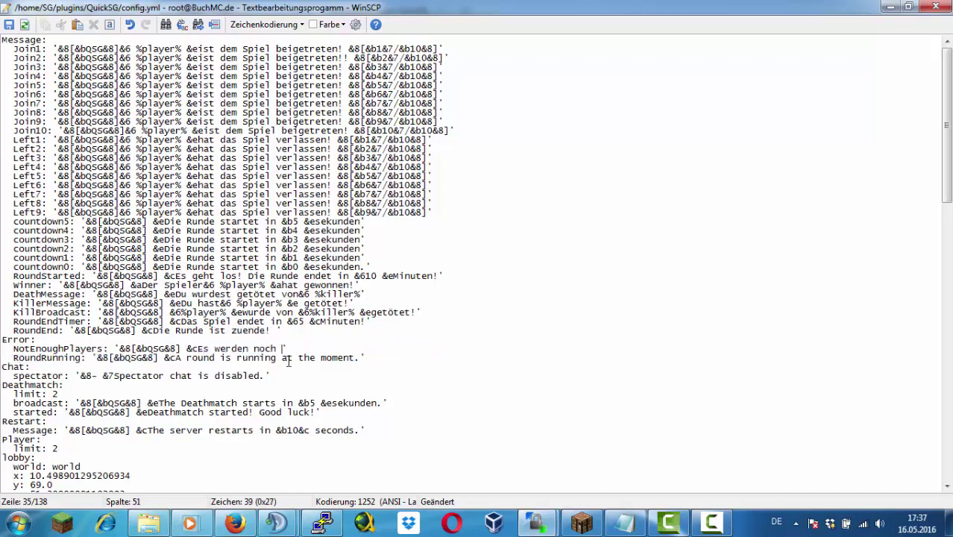
text(einpaar Spieler benötigt, um zu )
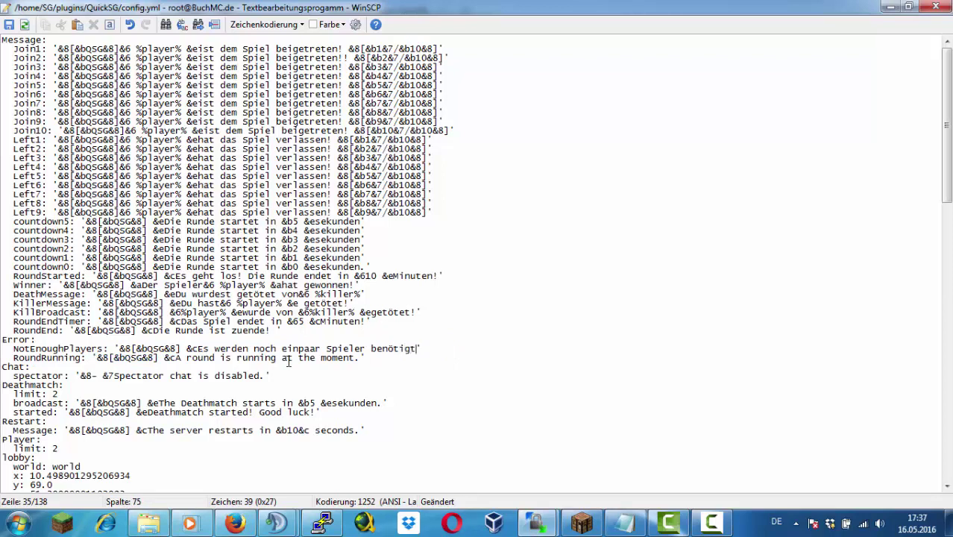
text(starten!)
drag(363, 358, 175, 358)
text(Die)
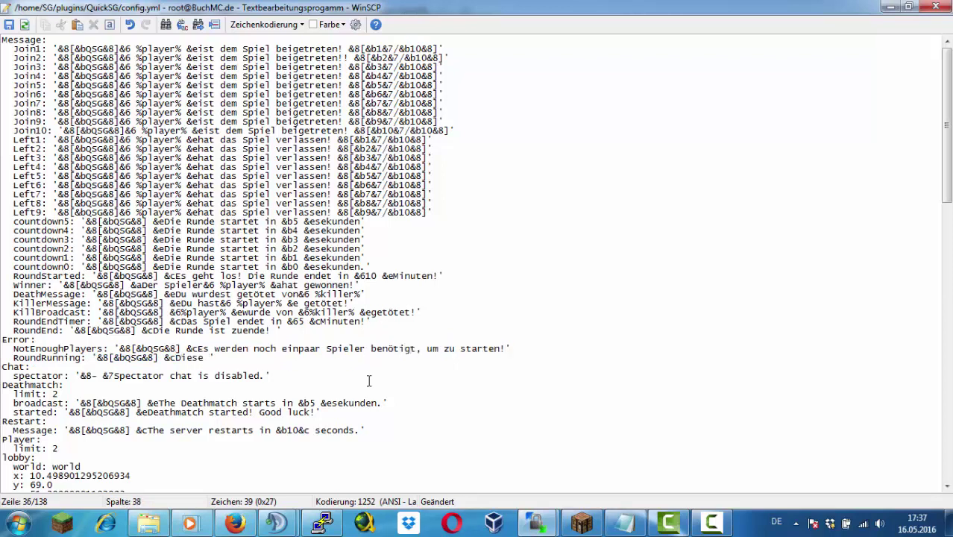
text(se Run)
key(BackSpace)
key(BackSpace)
key(BackSpace)
key(BackSpace)
key(BackSpace)
key(BackSpace)
key(BackSpace)
key(BackSpace)
text(as Spiel hat leider schon begonnen!)
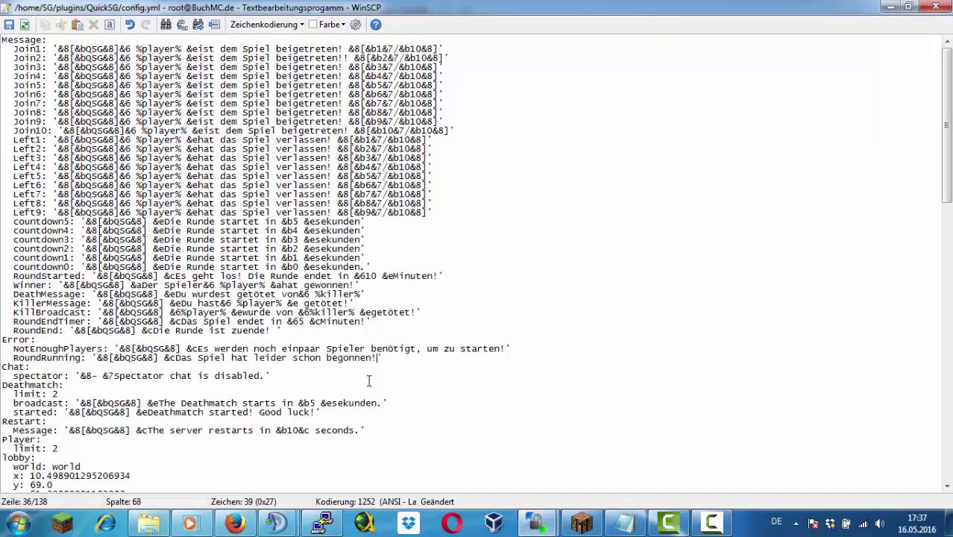
Replace the spectator chat message with German 'Du kannst als Toter leider nicht…'
drag(264, 376, 117, 375)
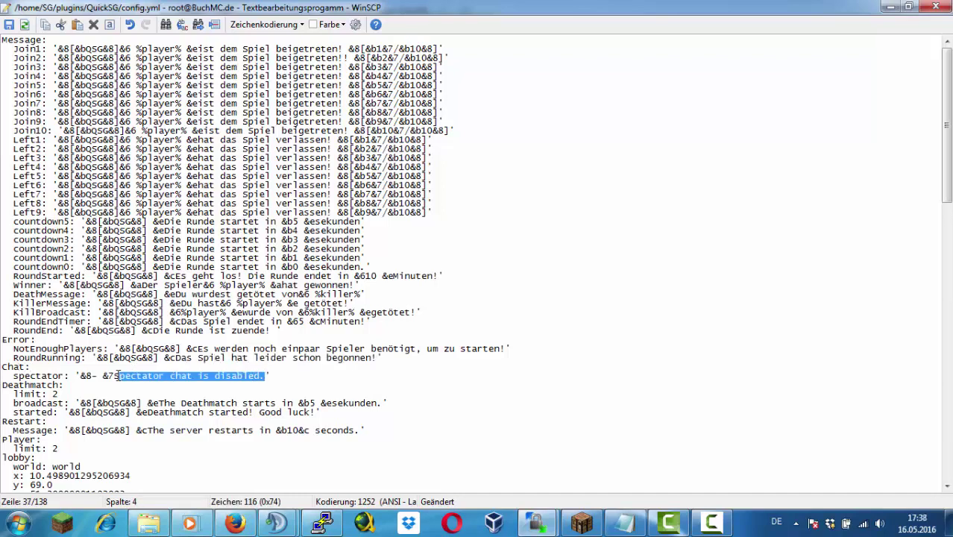
key(BackSpace)
key(BackSpace)
text(Du kannst )
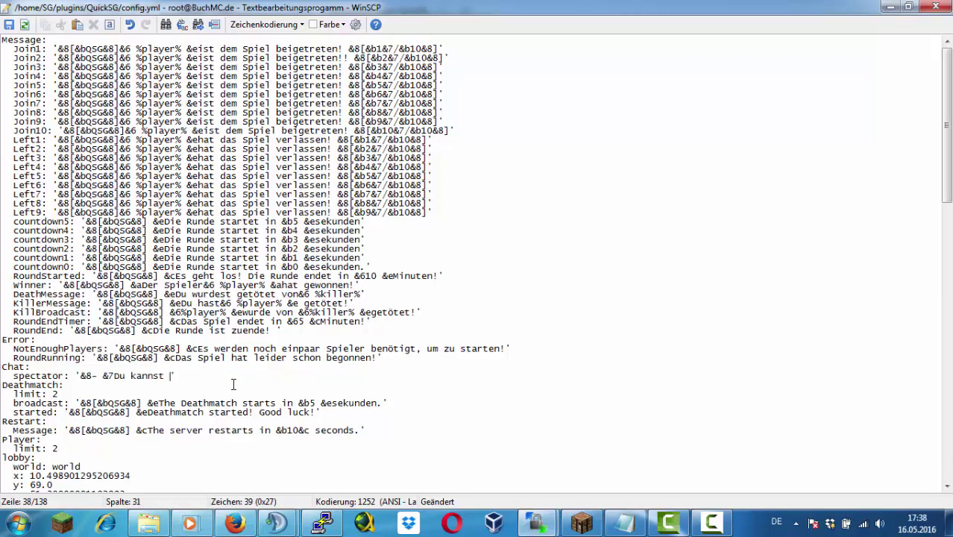
text(als Toder leit)
key(BackSpace)
text(der nichts schreiben!)
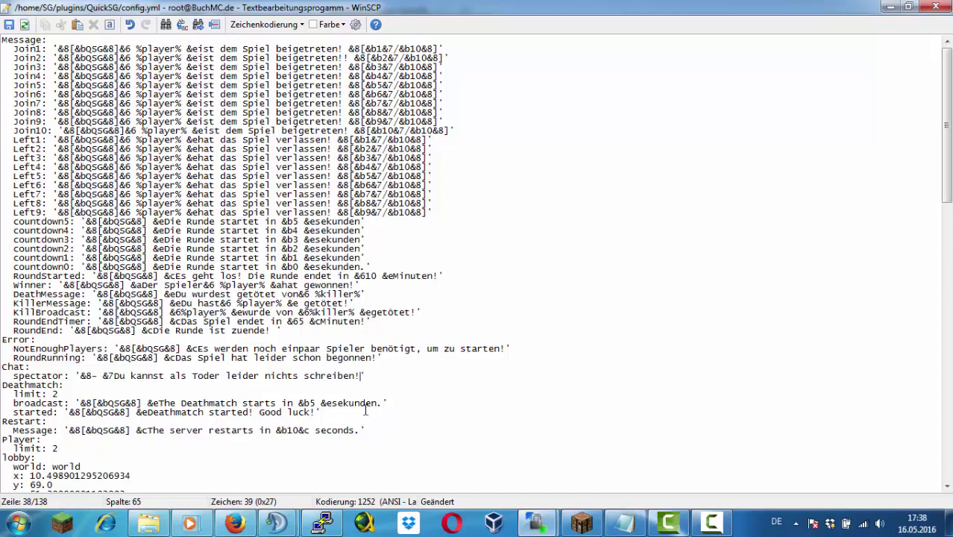
Translate the Deathmatch broadcast and Deathmatch-started messages into German
drag(383, 404, 158, 407)
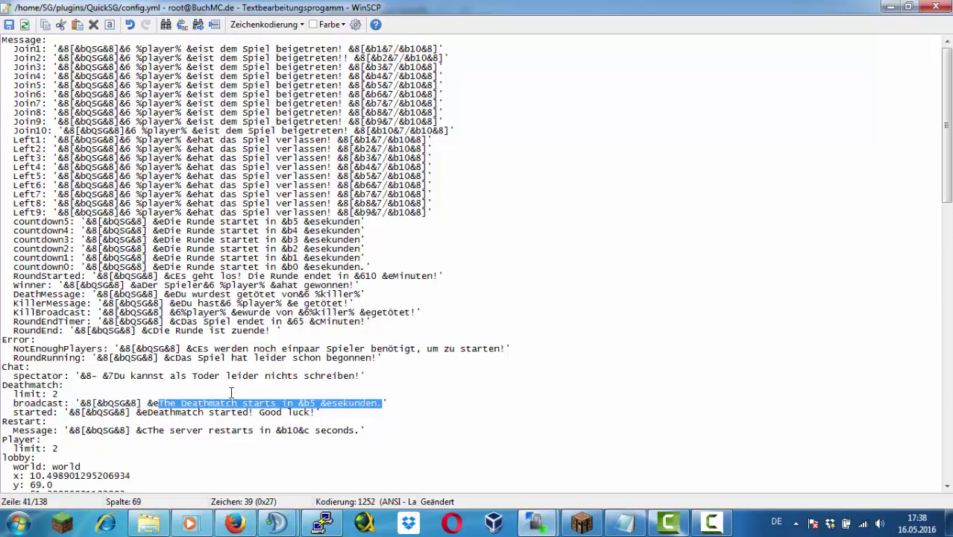
text(Das)
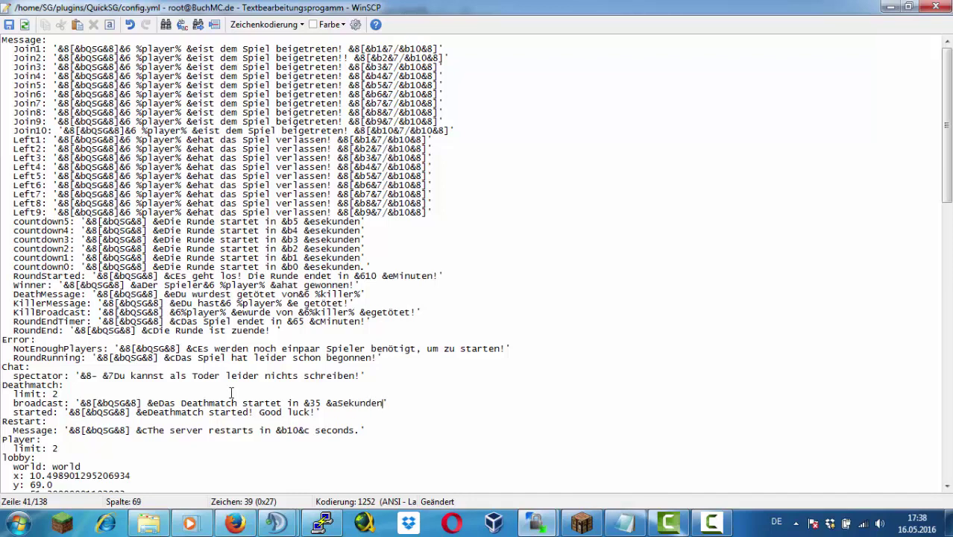
key(Down)
key(BackSpace)
key(BackSpace)
key(BackSpace)
key(BackSpace)
key(BackSpace)
key(BackSpace)
key(BackSpace)
key(BackSpace)
key(BackSpace)
key(BackSpace)
key(BackSpace)
key(BackSpace)
key(BackSpace)
key(BackSpace)
key(BackSpace)
key(BackSpace)
key(BackSpace)
key(BackSpace)
key(BackSpace)
key(BackSpace)
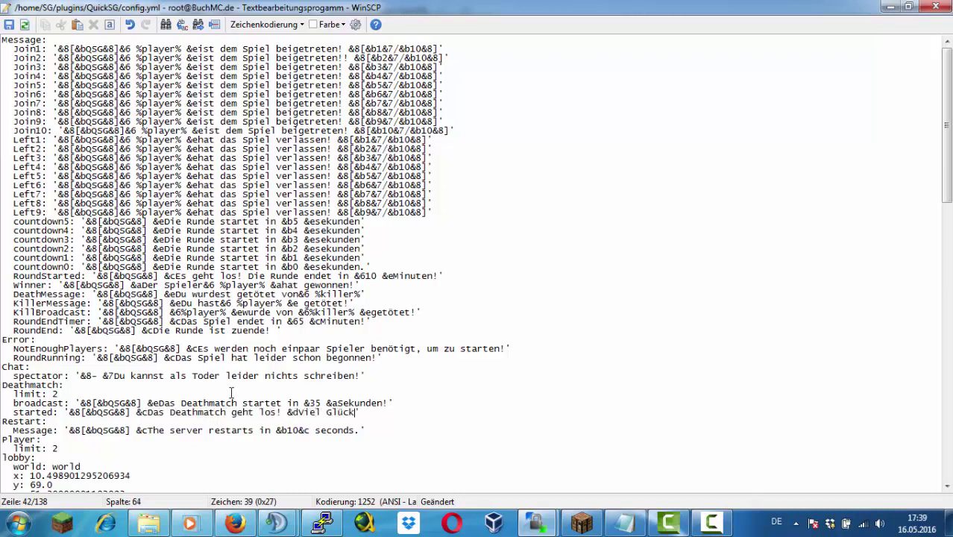
text(!)
Replace the English server restart message and save config.yml
key(Down)
drag(358, 431, 151, 431)
key(BackSpace)
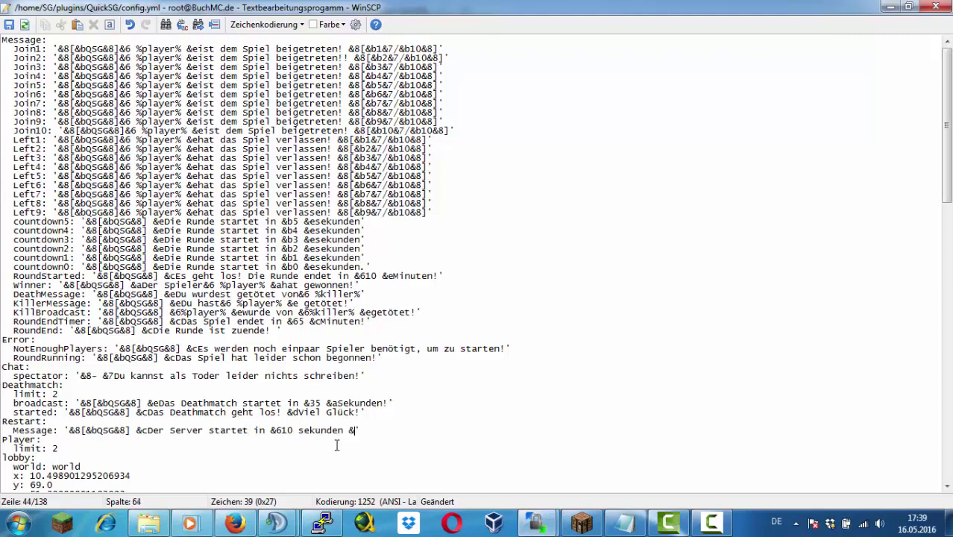
key(ctrl+s)
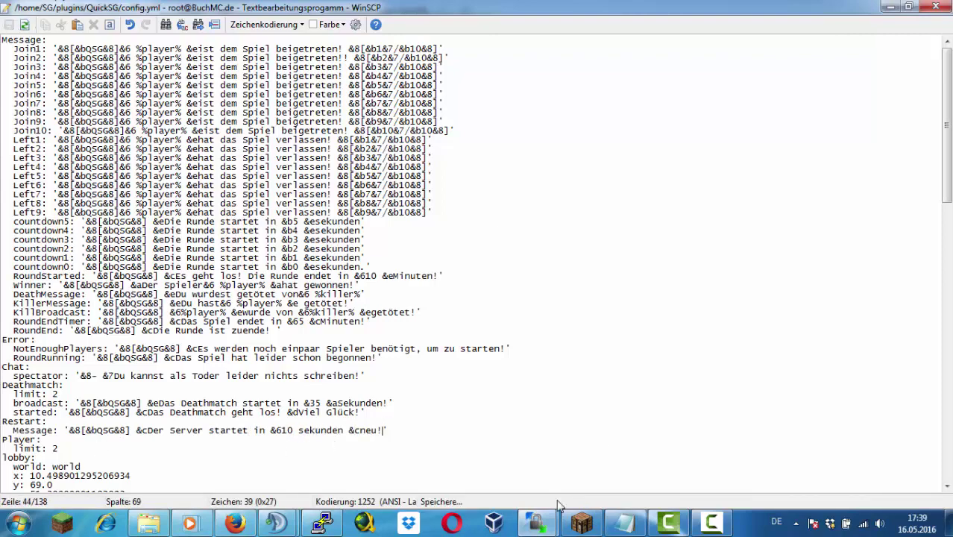
key(alt+Tab)
Reload plugins with /rl, join SurvivalGames1 via the lobby, then return to the lobby
text(/rl)
key(Return)
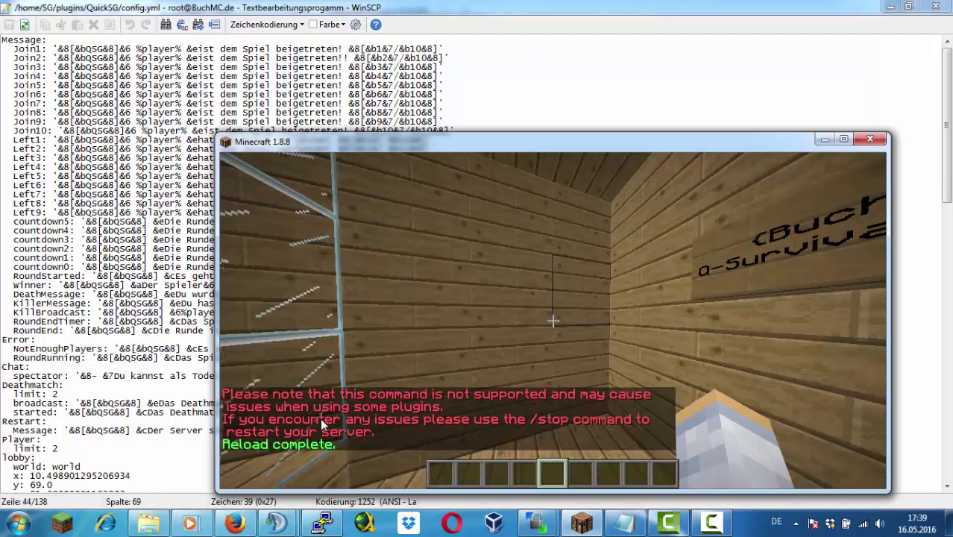
text(/server)
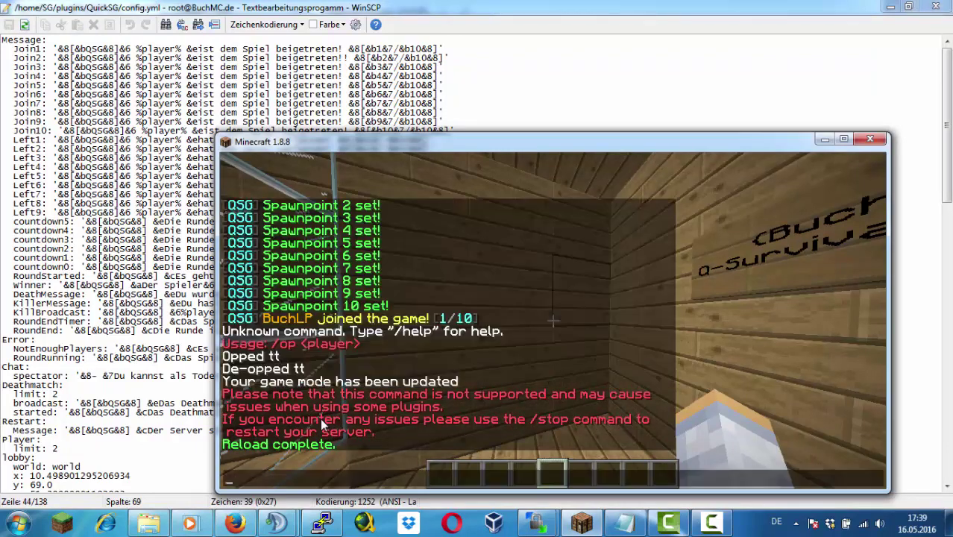
text( lobby)
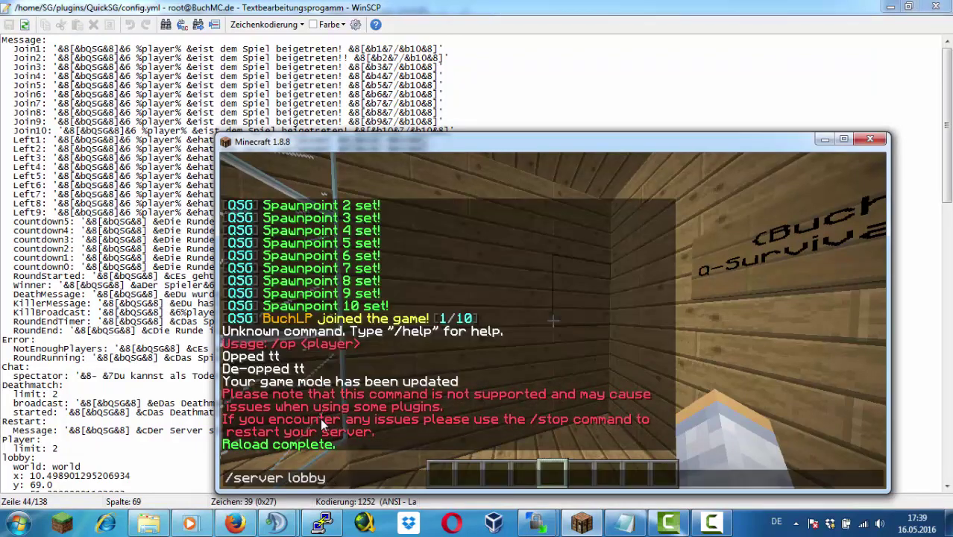
key(Return)
text(t/server SurvivalGames1)
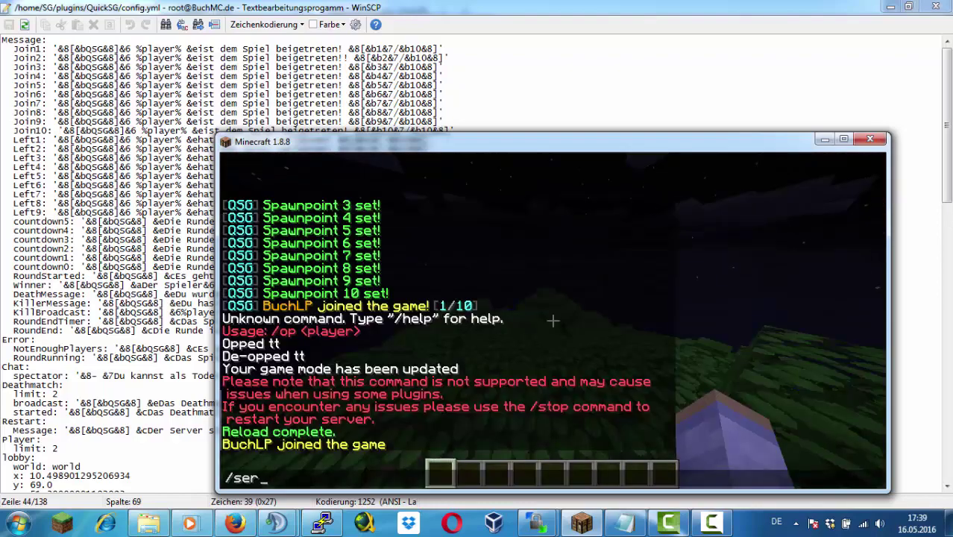
key(Return)
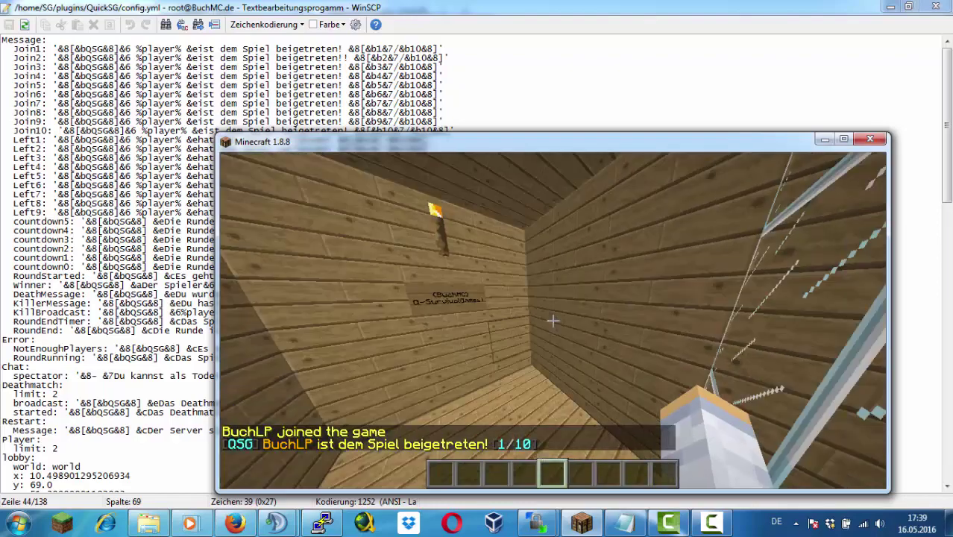
text(t/lobby)
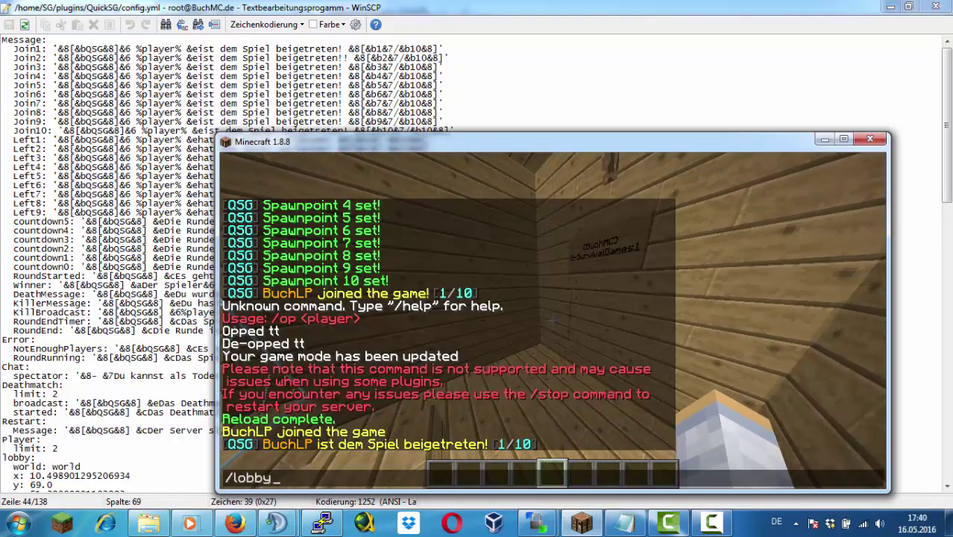
key(Return)
text(t/s)
text(erver lobby)
key(Return)
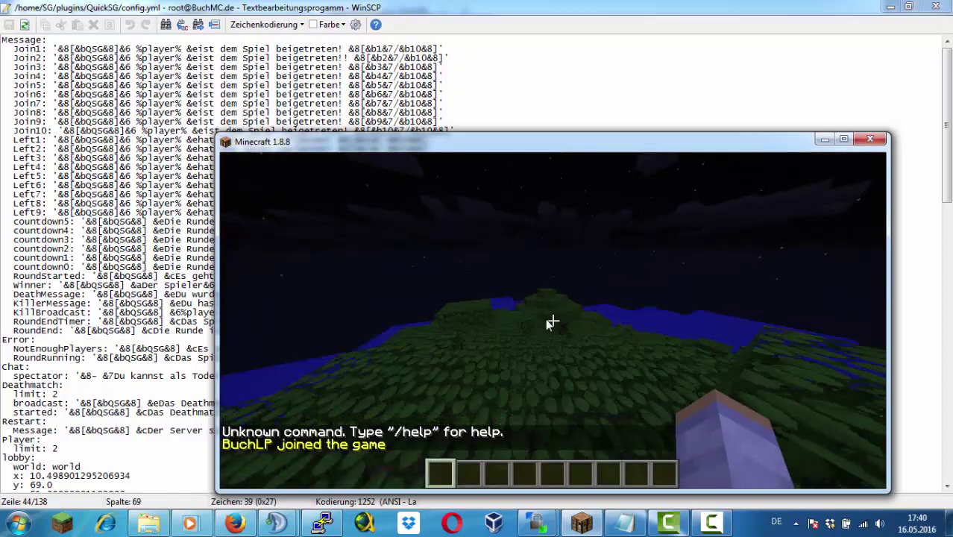
Navigate up to /home and download the SG folder to the local user folder
key(e)
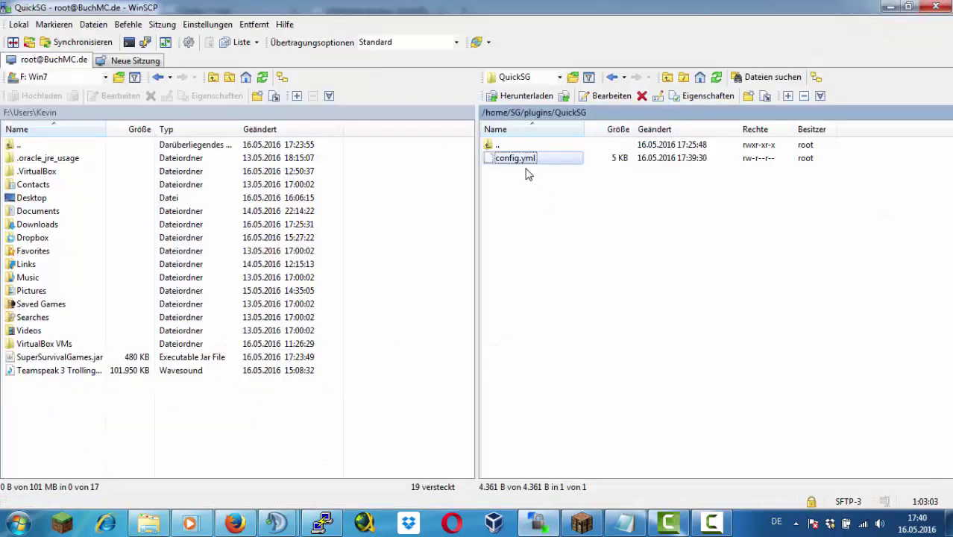
double_click(526, 148)
double_click(527, 146)
double_click(522, 147)
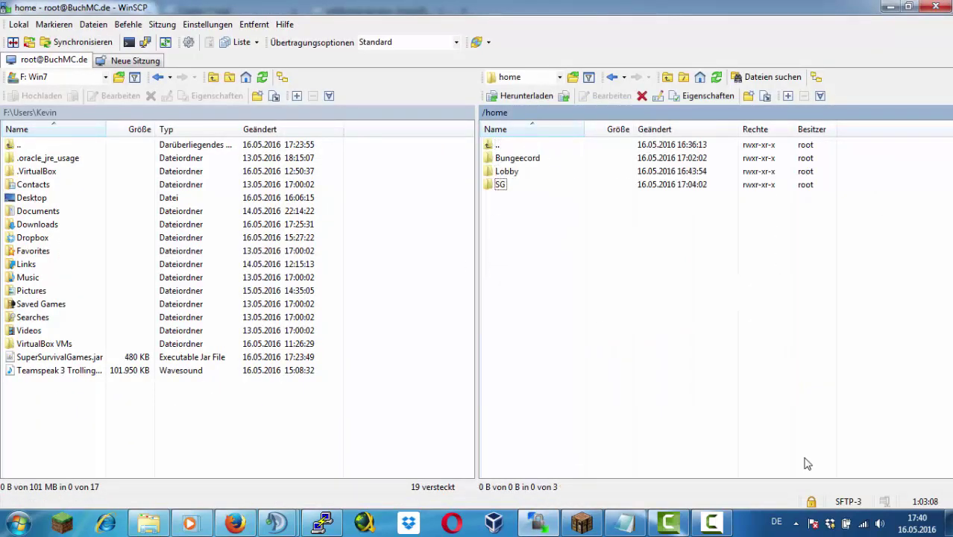
click(515, 186)
key(F5)
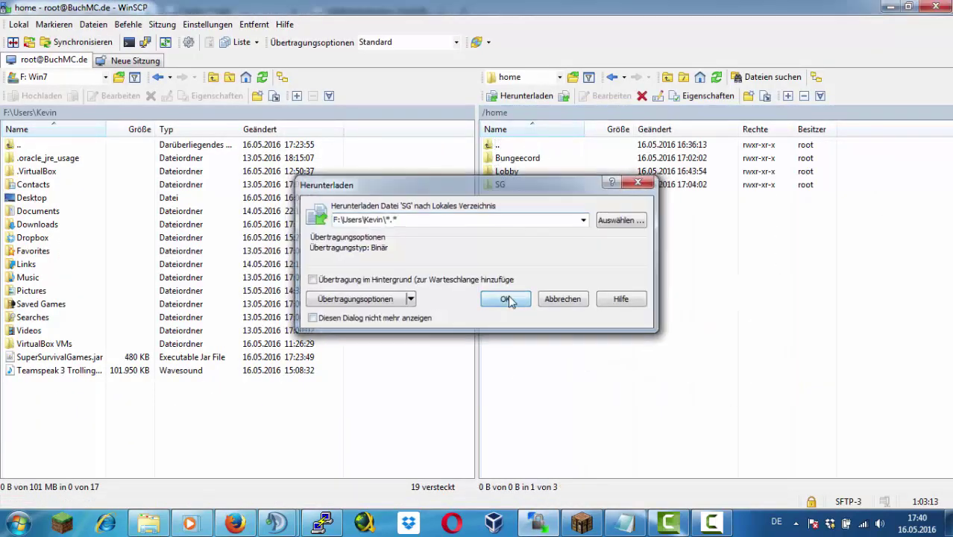
click(516, 299)
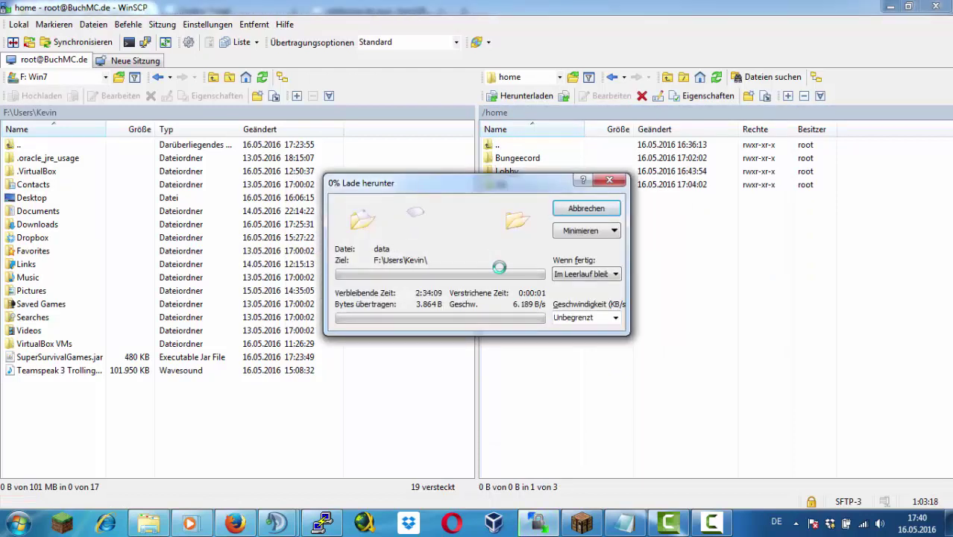
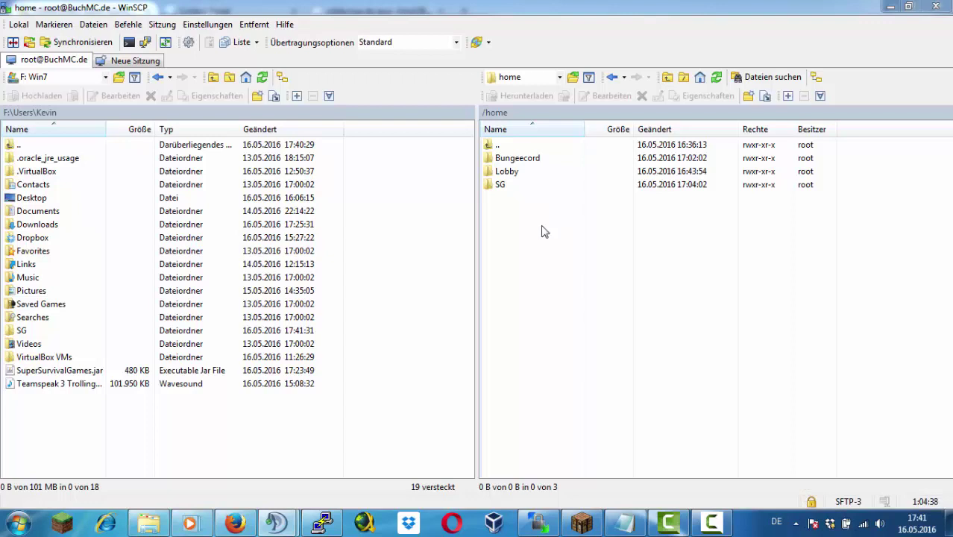
Rename the local SG folder to SG2 and upload it into the server's /home folder
click(31, 333)
right_click(31, 332)
click(71, 431)
key(End)
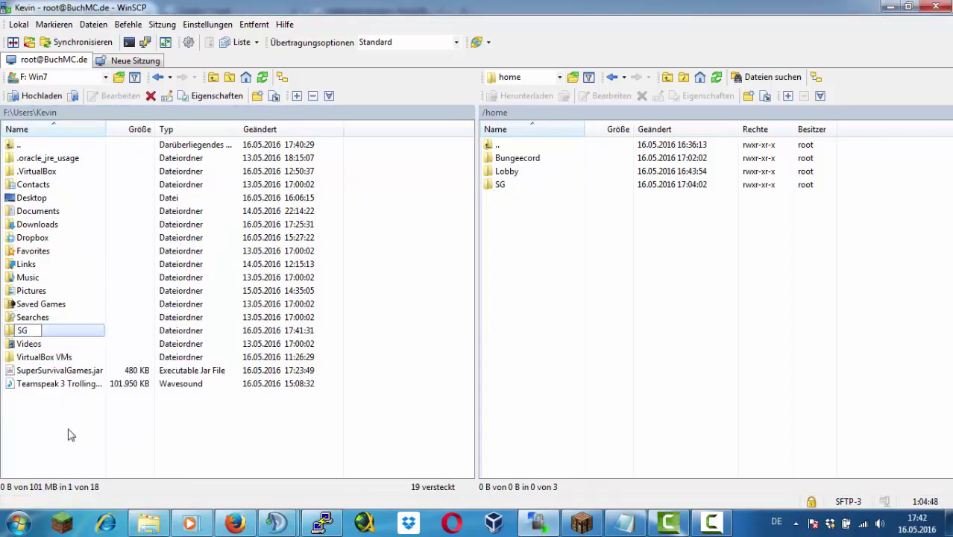
text(2)
key(Return)
drag(64, 332, 574, 305)
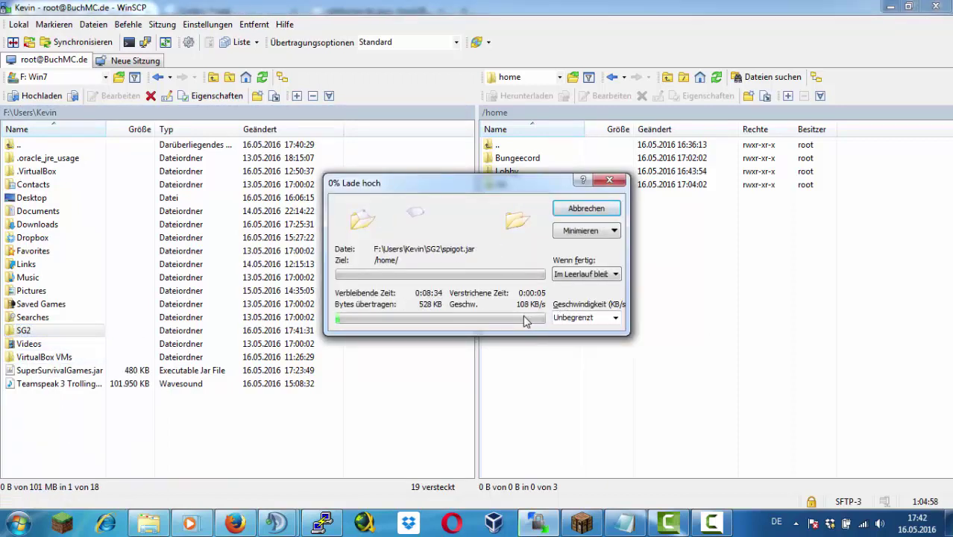
In Minecraft, close the inventory and send /server to list the available servers
key(alt+Tab)
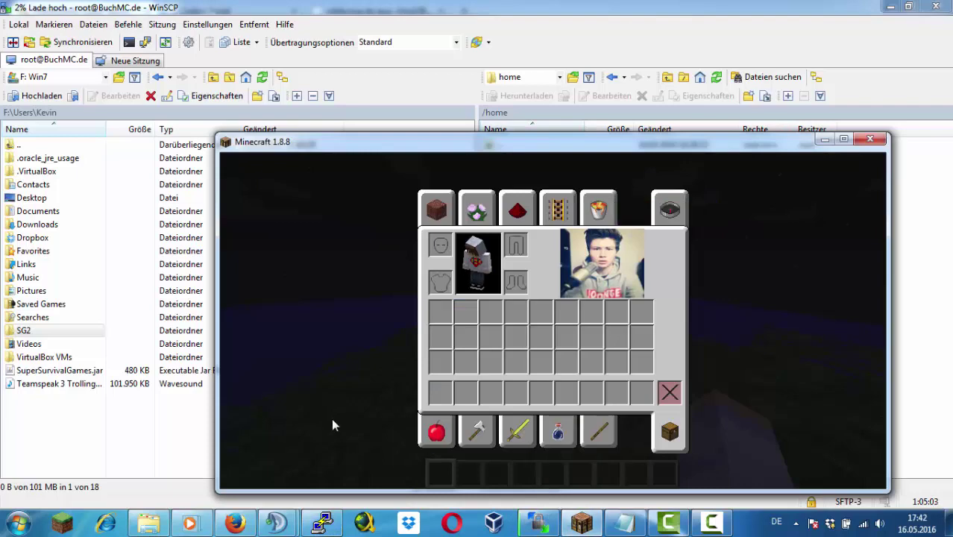
key(Escape)
text(t/server)
key(Return)
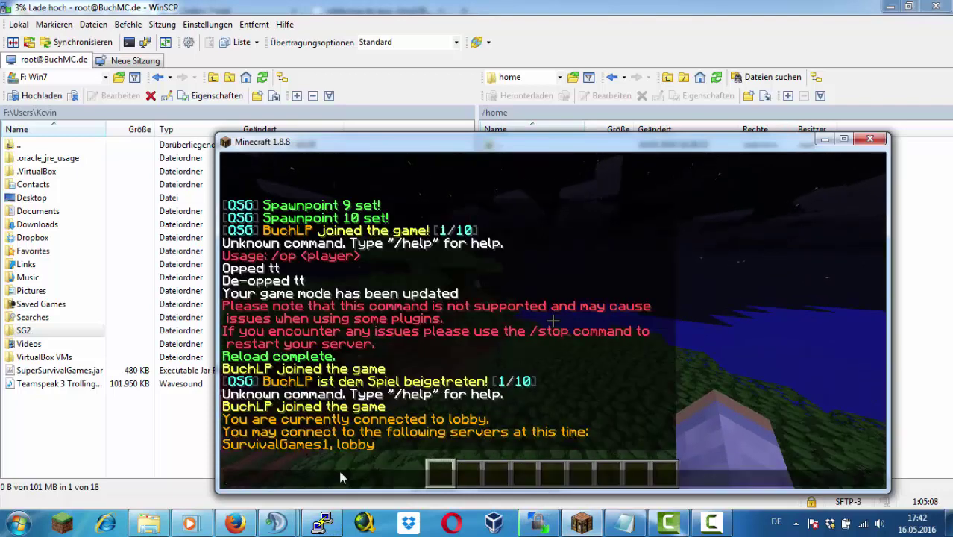
click(234, 522)
Search SpigotMC and Google for 'movemenow' and open the MoveMeNow SpigotMC page
click(795, 202)
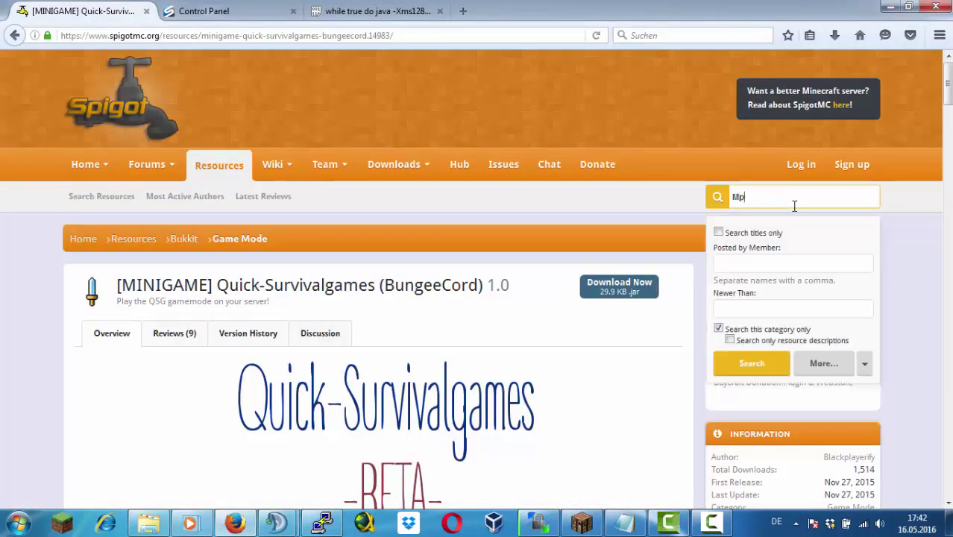
text(MoveBed)
key(Return)
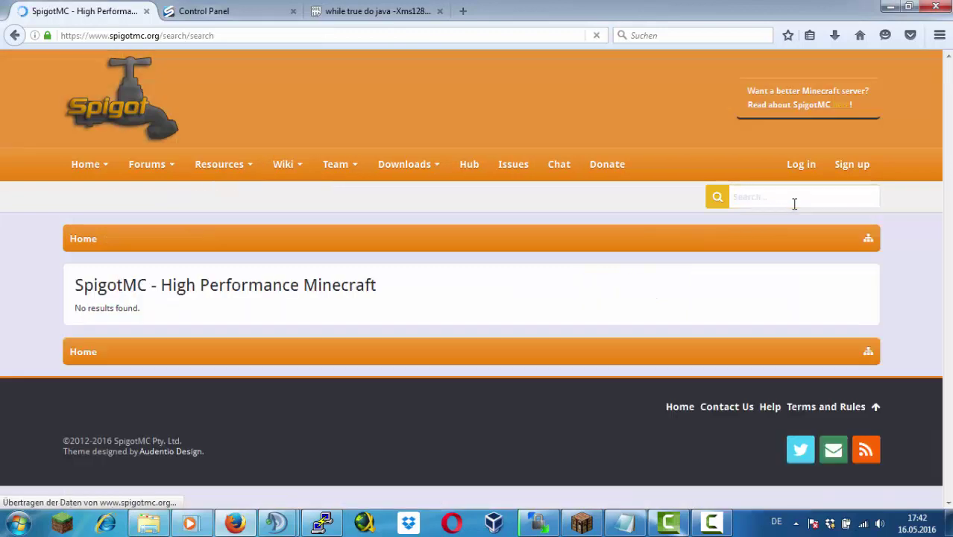
click(279, 35)
text(movemen)
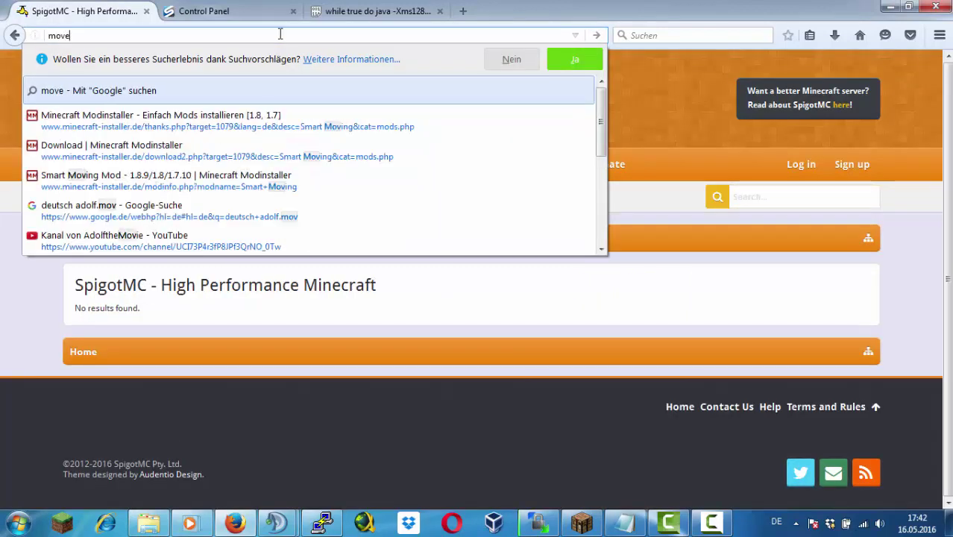
text(ow)
key(Return)
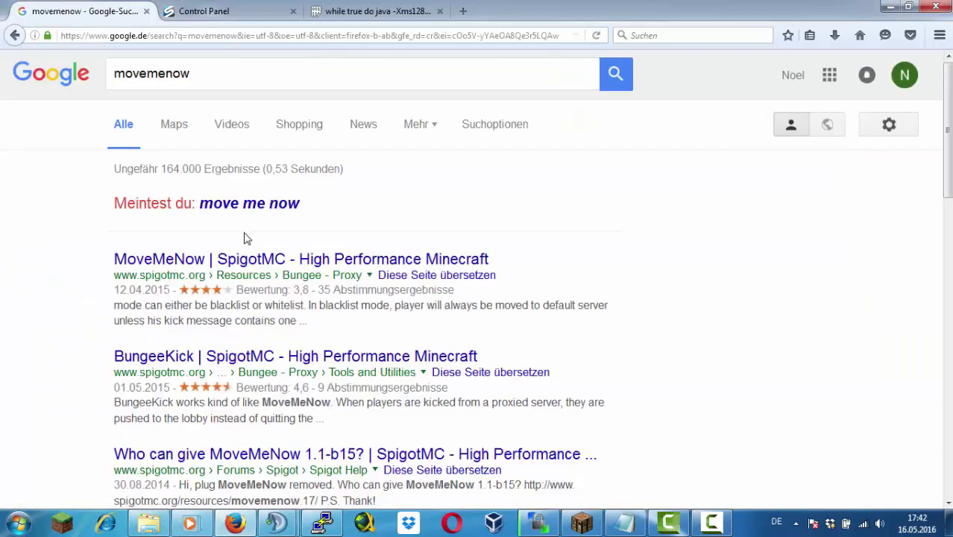
click(254, 261)
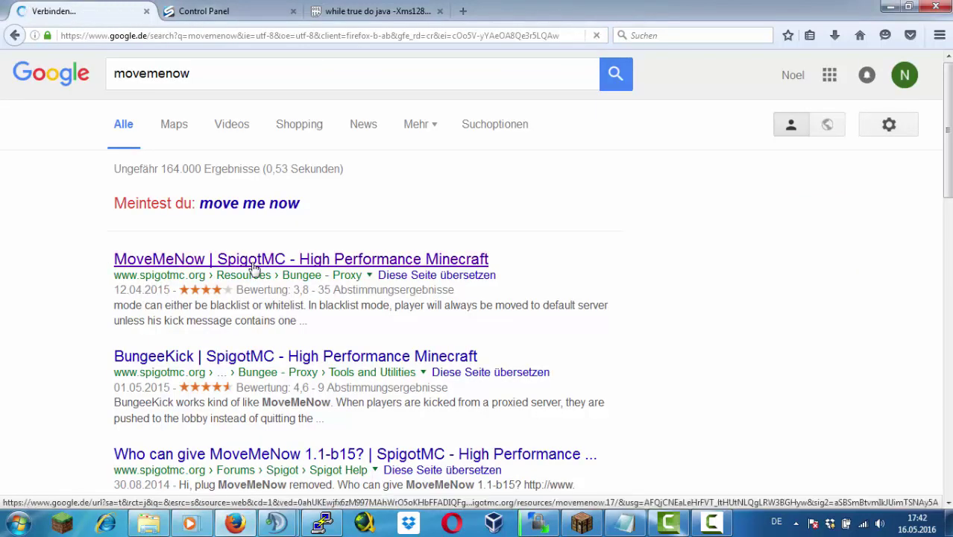
Copy the MoveMeNow Download Now link address and cancel the save prompt
scroll(659, 191, down, 2)
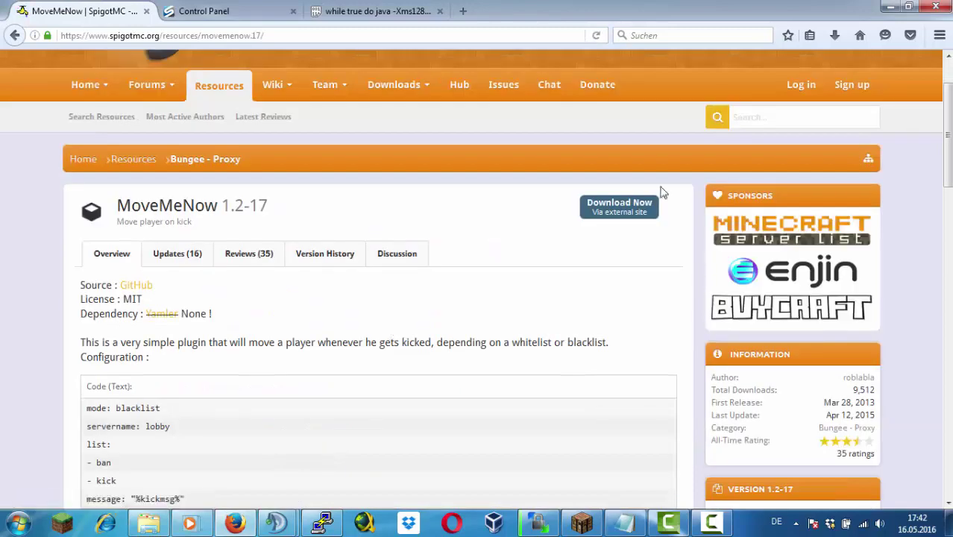
scroll(600, 270, down, 4)
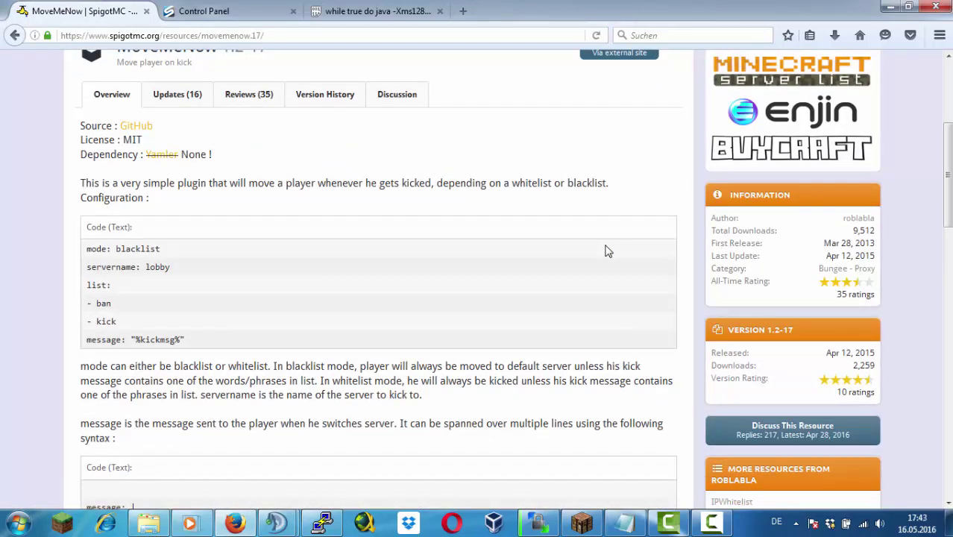
scroll(606, 251, up, 4)
right_click(612, 207)
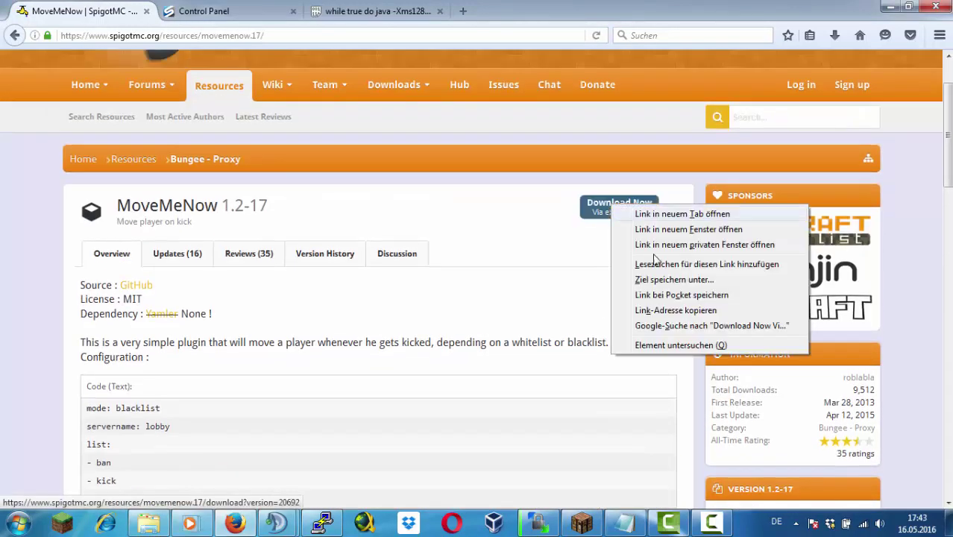
click(634, 209)
click(634, 209)
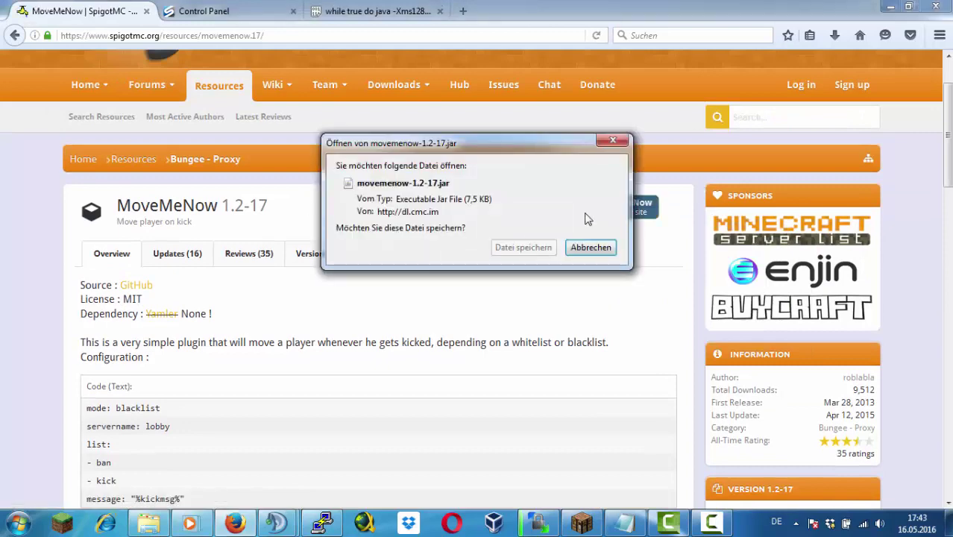
key(Escape)
In PuTTY, detach from the SG server console and begin typing 'cd plugins'
click(323, 522)
key(ctrl+a)
text(d# c)
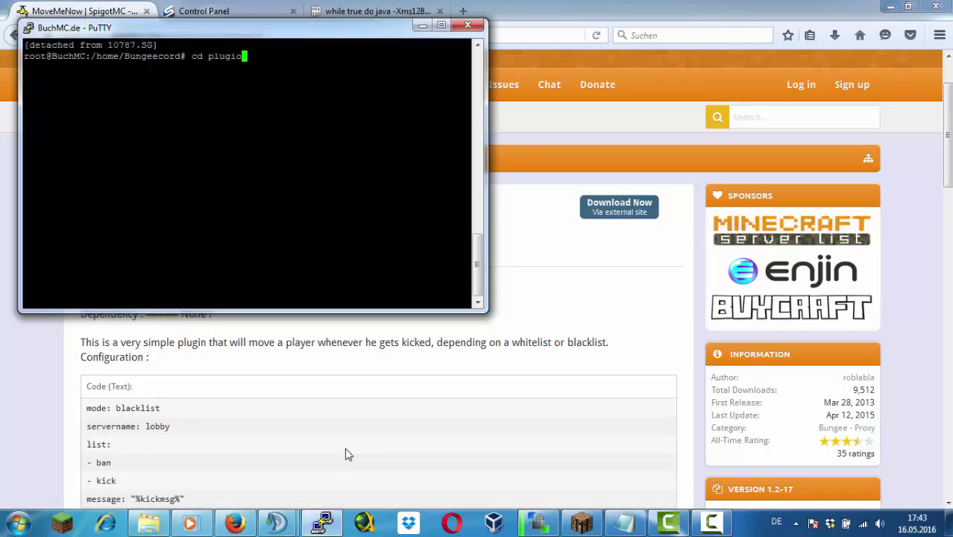
text(d plugis)
Enter the plugins folder and wget the pasted MoveMeNow download link
key(Return)
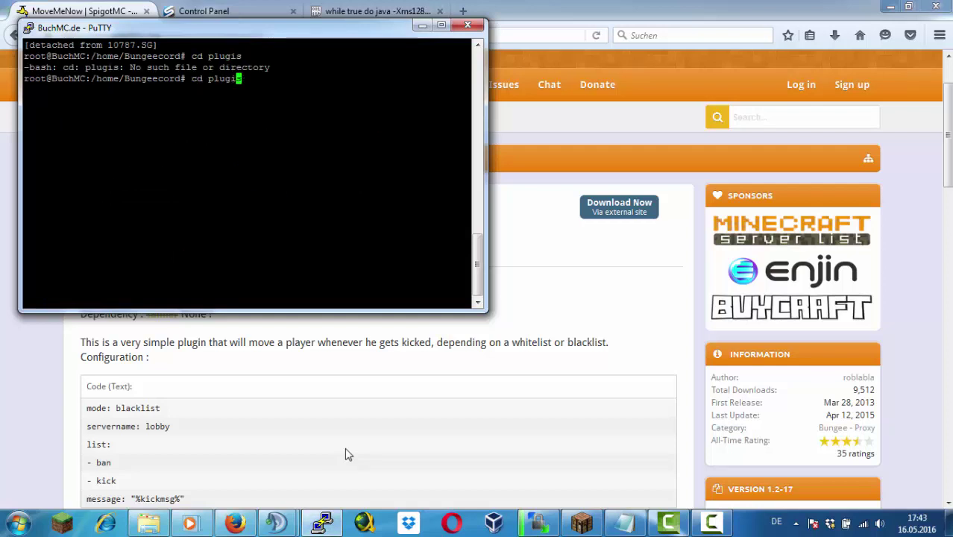
text(n)
key(Return)
text(wget)
text(https://www.spigotmc.org/resources/movemenow.17/download?version=20692)
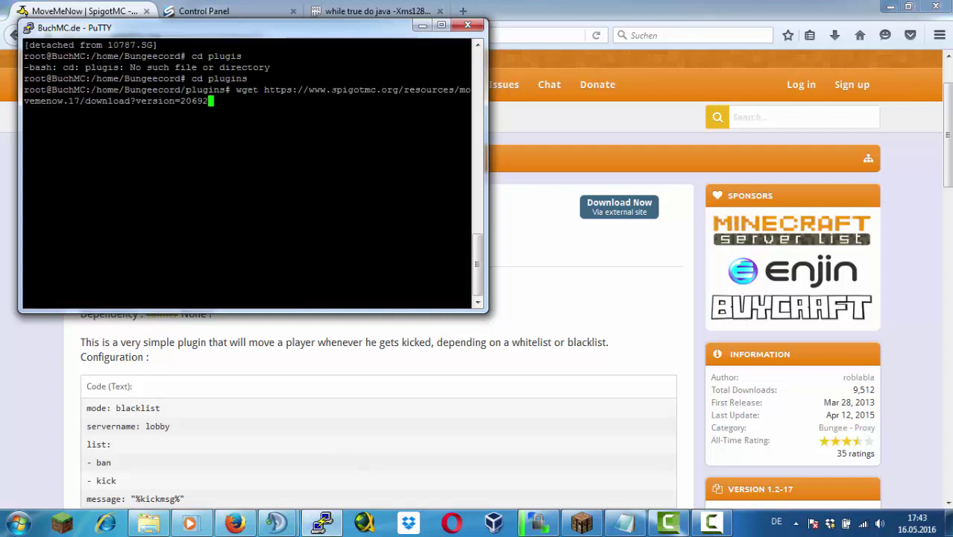
key(Return)
List the plugins folder, showing the file 'download?version=20692', then start a new WinSCP session
text(ls)
key(Return)
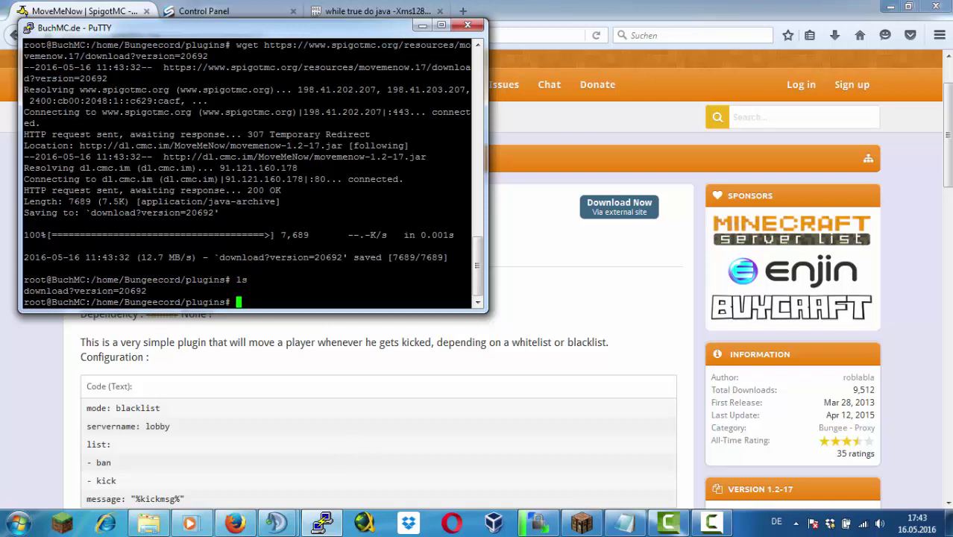
key(Return)
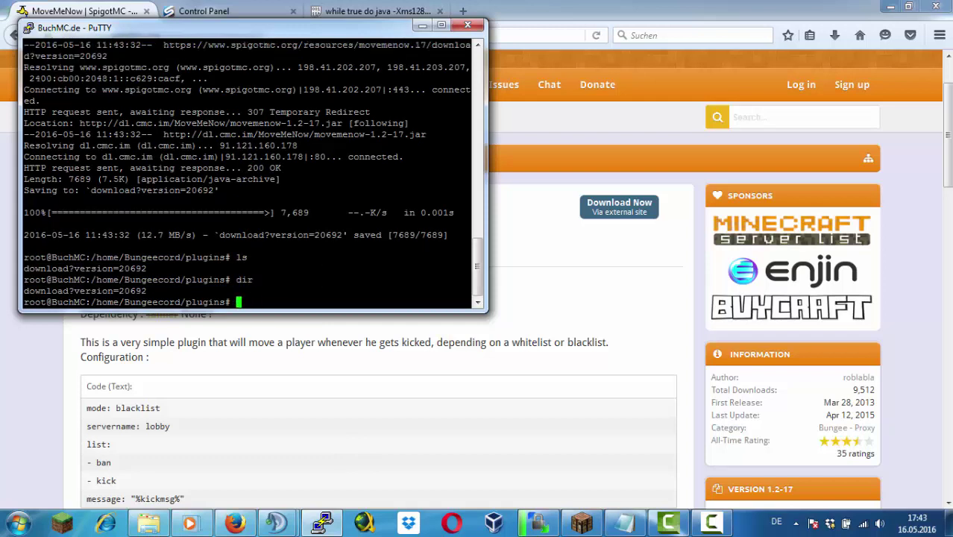
right_click(519, 529)
click(514, 422)
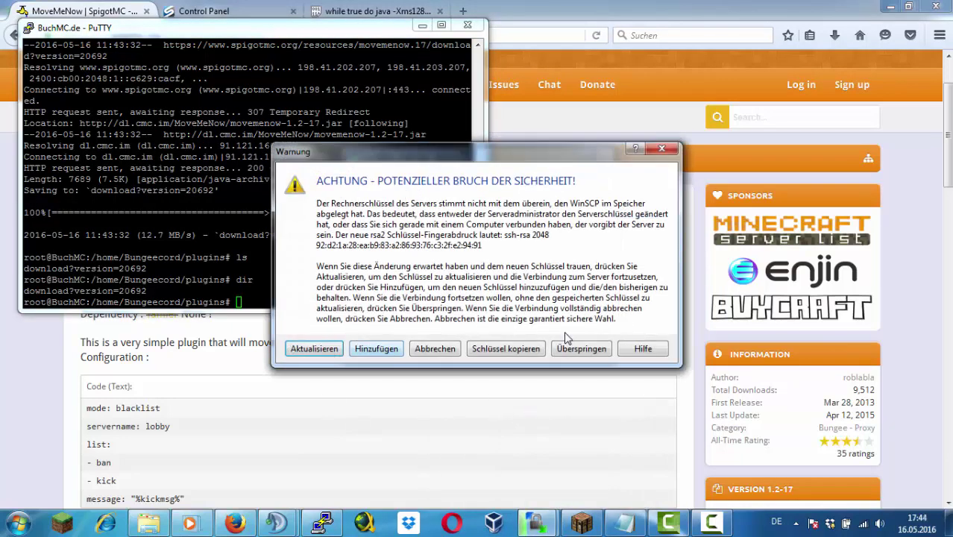
Accept the host key, log in, and browse to /home/Bungeecord/plugins
click(567, 343)
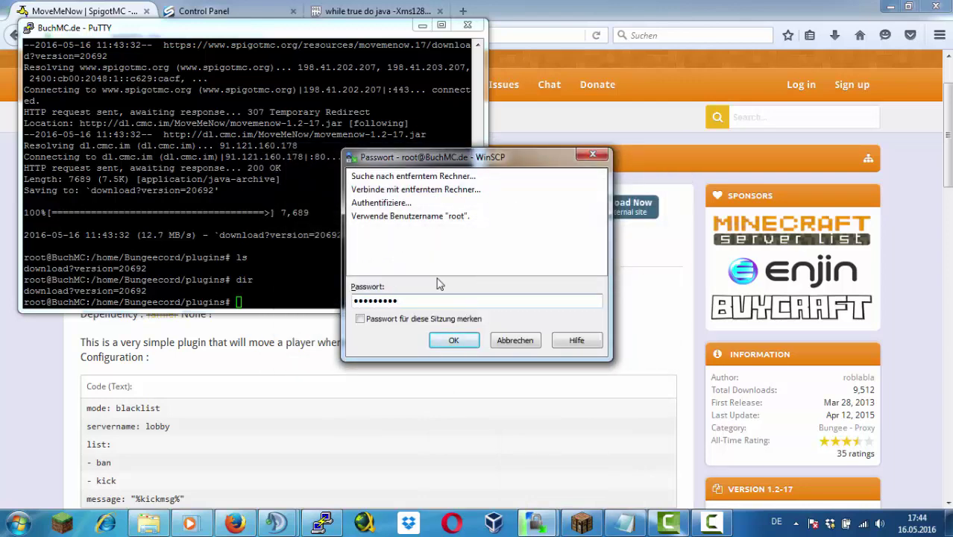
click(454, 340)
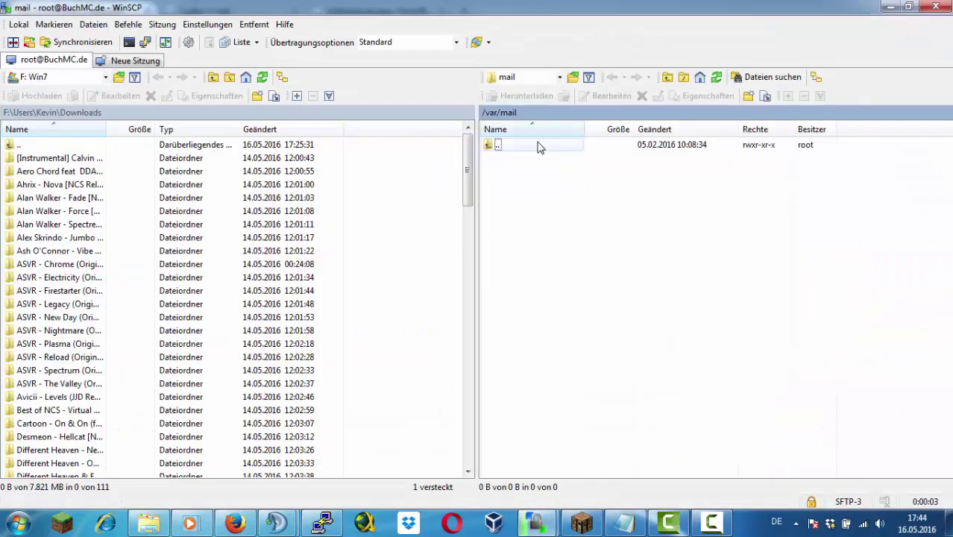
double_click(539, 146)
double_click(522, 145)
click(522, 211)
double_click(522, 211)
click(526, 158)
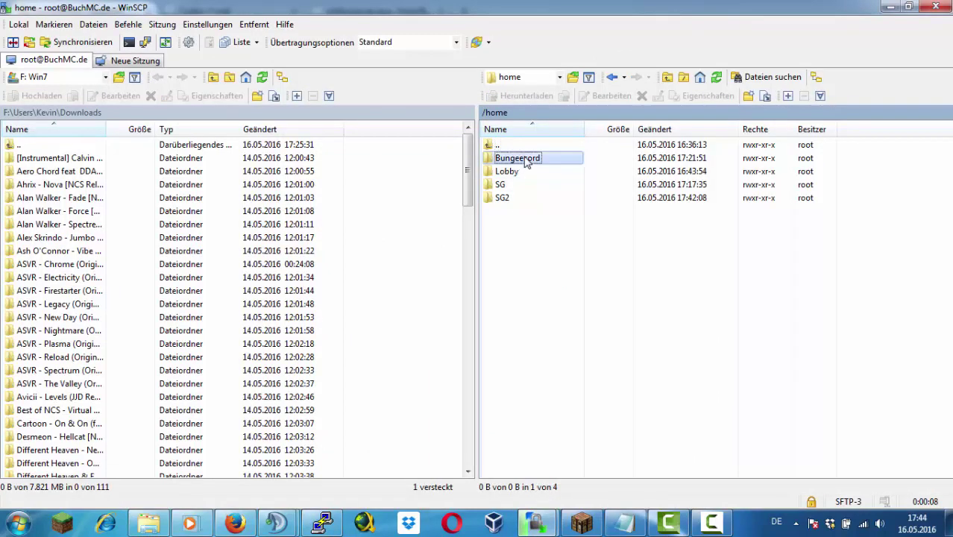
double_click(527, 158)
double_click(523, 170)
Delete 'download?version=20692' and upload the freshly downloaded movemenow-1.2-17.jar in its place
click(524, 158)
key(Delete)
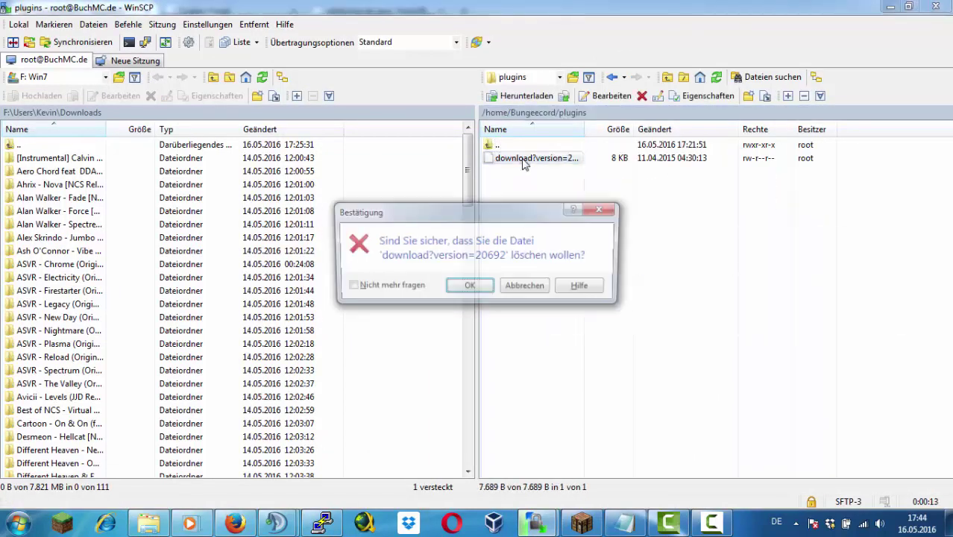
key(Return)
key(alt+Tab)
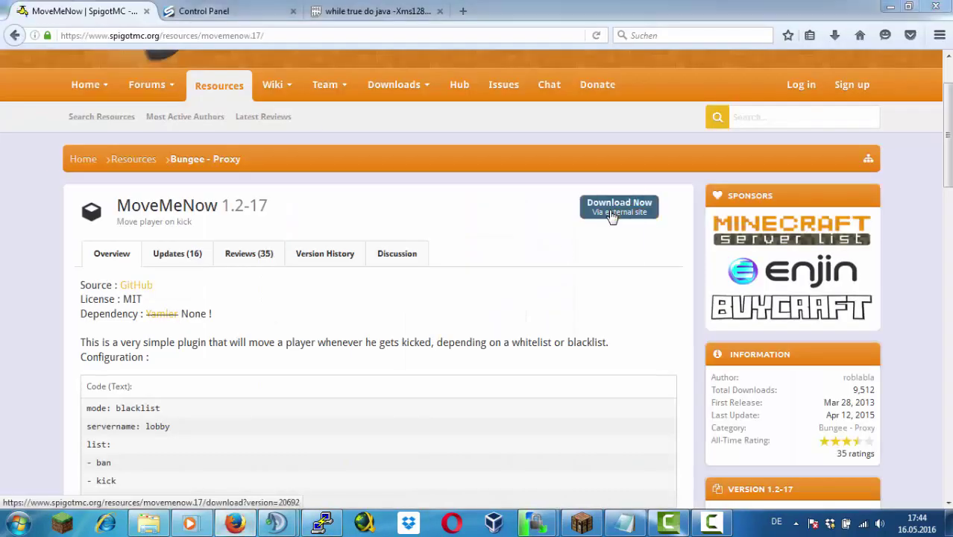
click(612, 217)
click(523, 247)
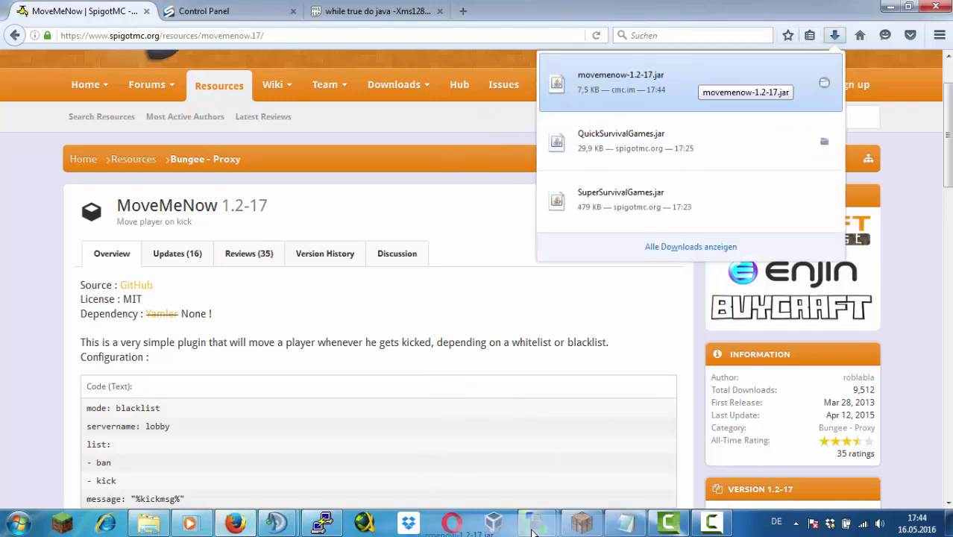
drag(533, 531, 617, 367)
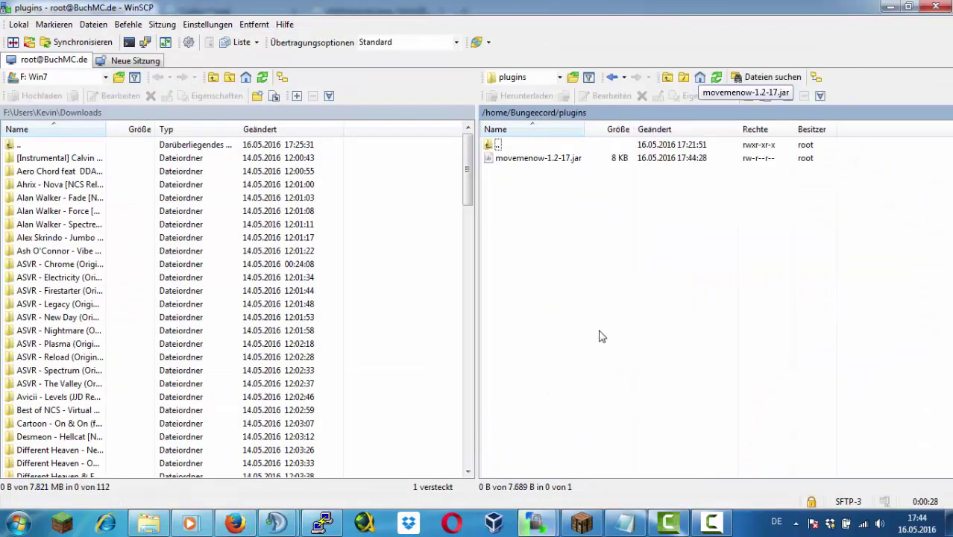
Google 'minecraft bungeecord /lobby plugin' and open the Nitrado forum thread
key(alt+Tab)
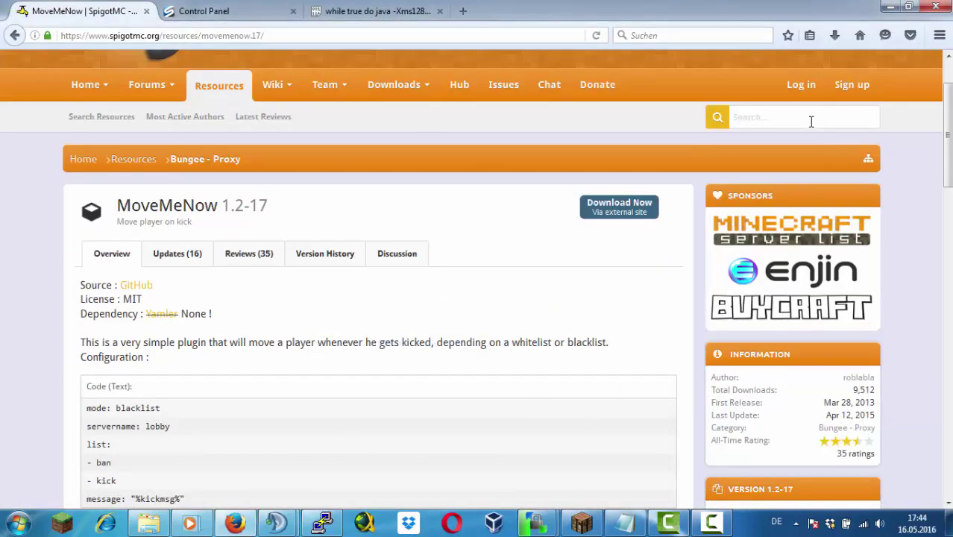
click(812, 122)
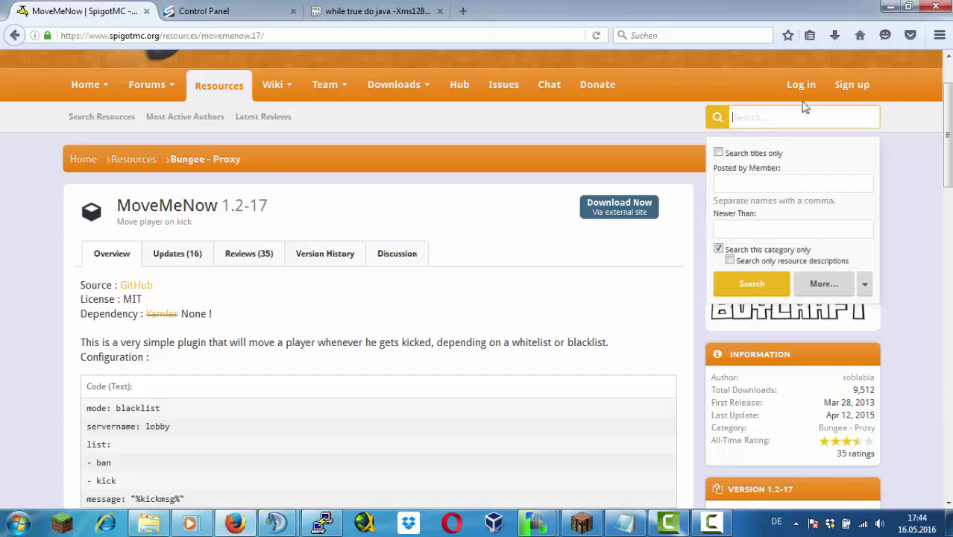
click(516, 36)
text(minecraft bungeecord )
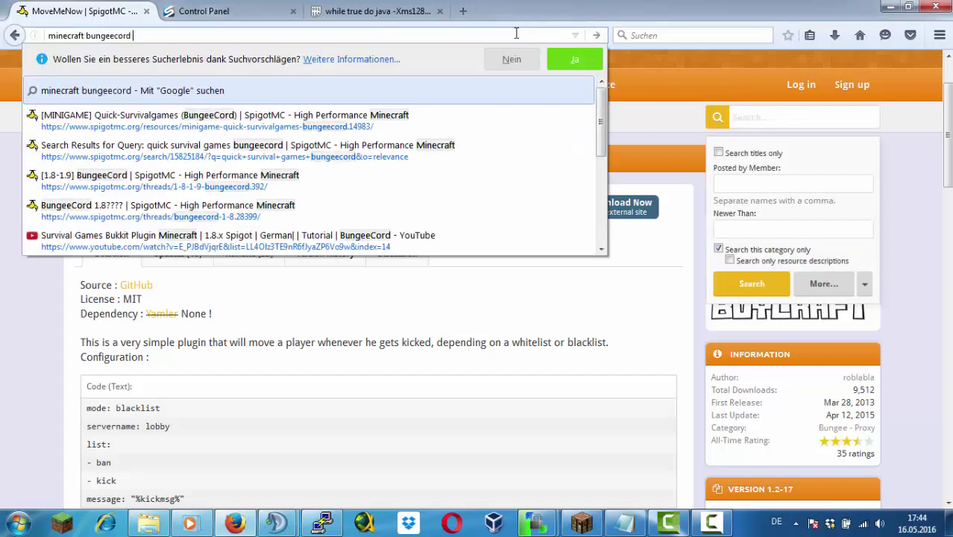
text(/lobby plugin)
key(Return)
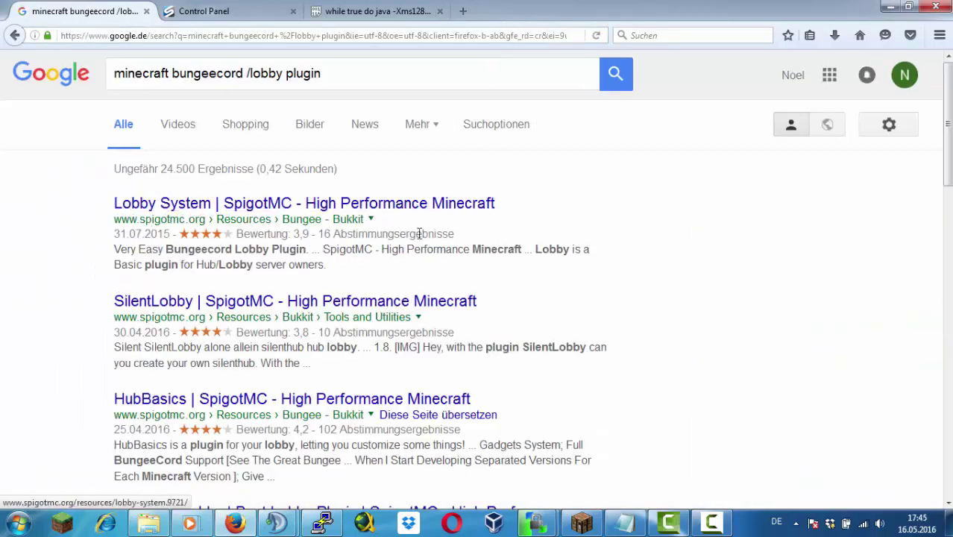
scroll(419, 234, down, 10)
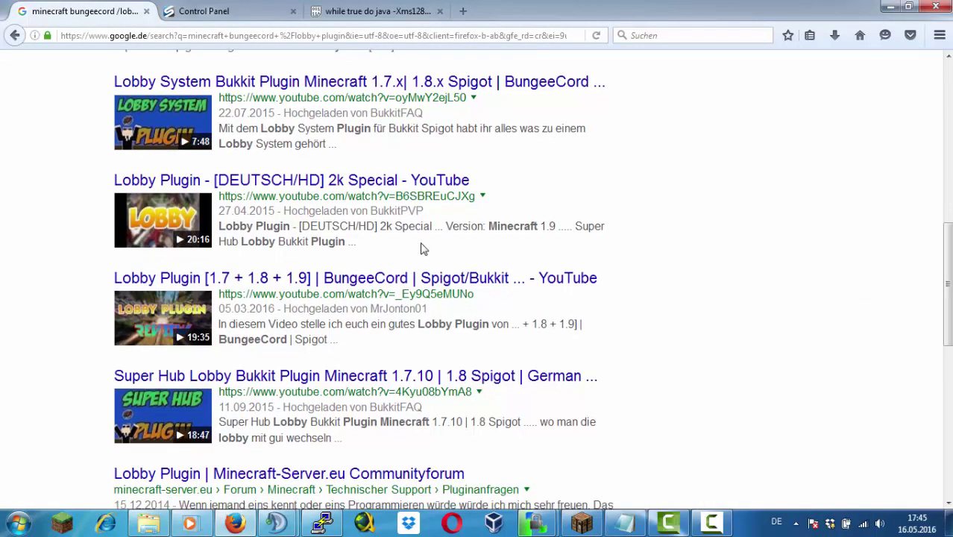
scroll(421, 249, down, 8)
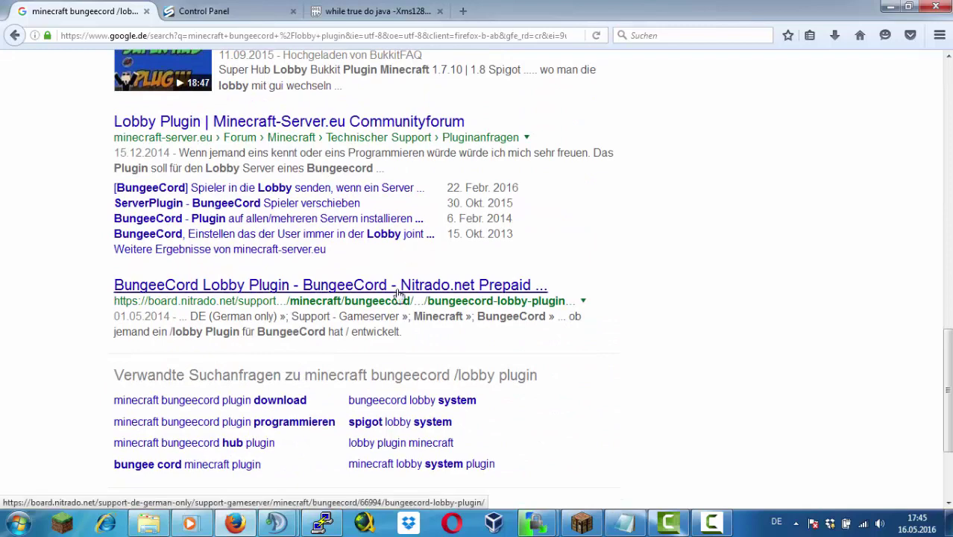
click(397, 288)
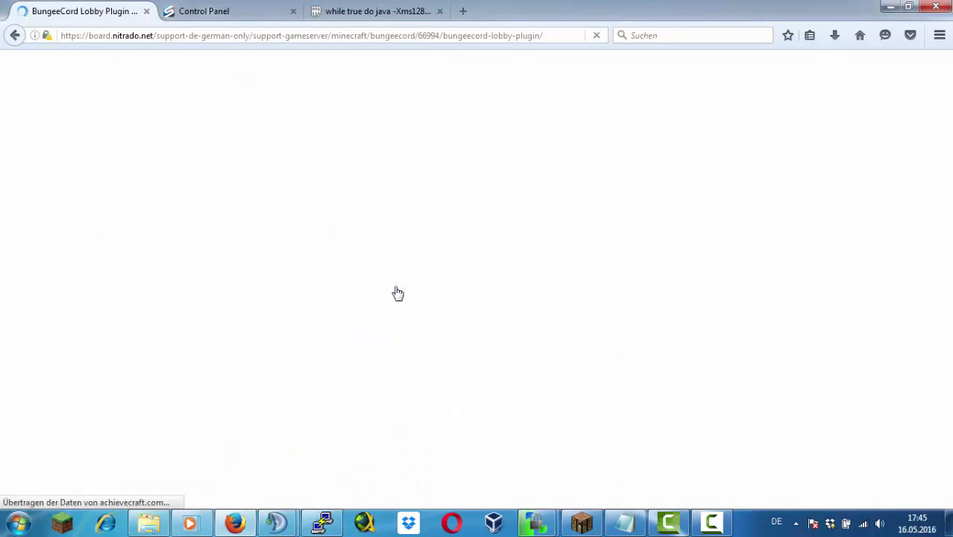
Open the BackToLobby extended plugin page from the thread, closing the duplicate tab
scroll(366, 395, down, 4)
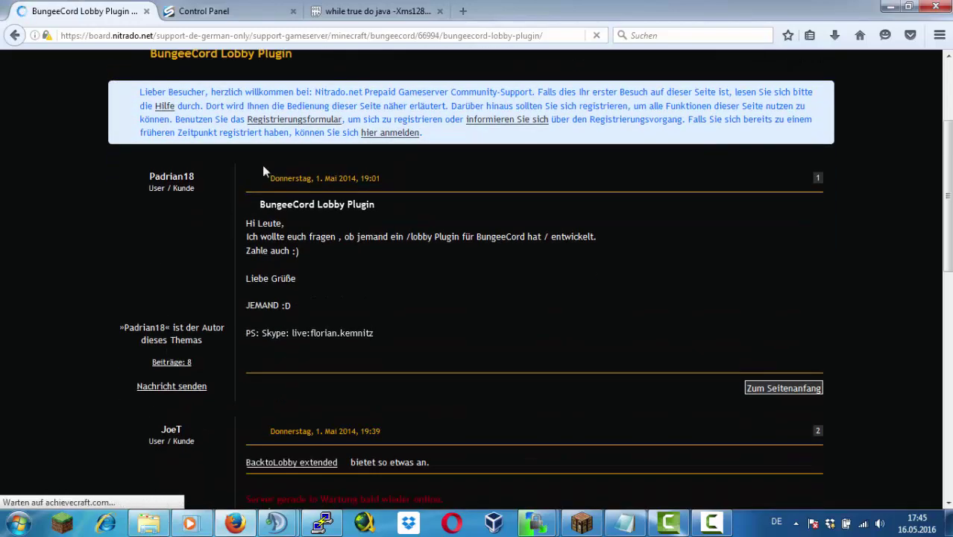
scroll(266, 170, down, 4)
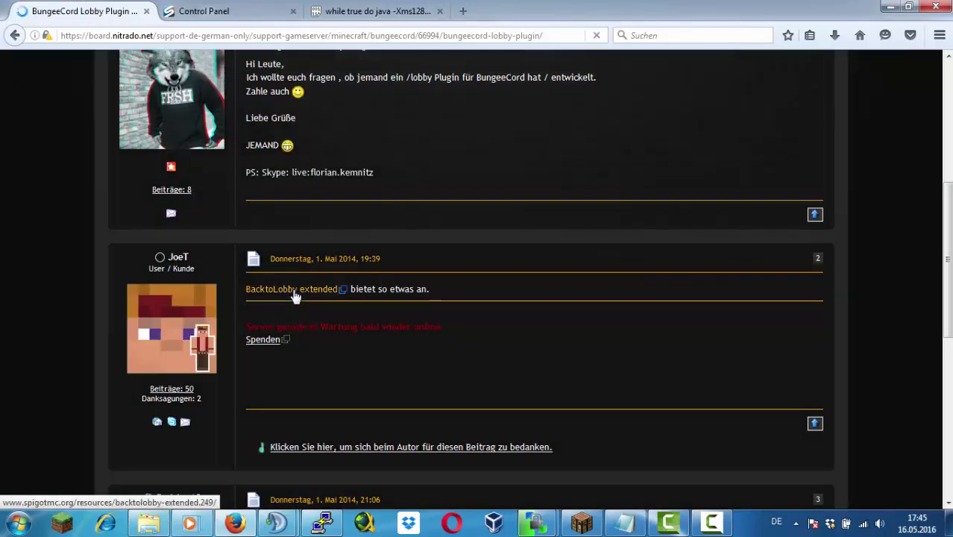
middle_click(293, 290)
middle_click(292, 290)
scroll(376, 348, down, 3)
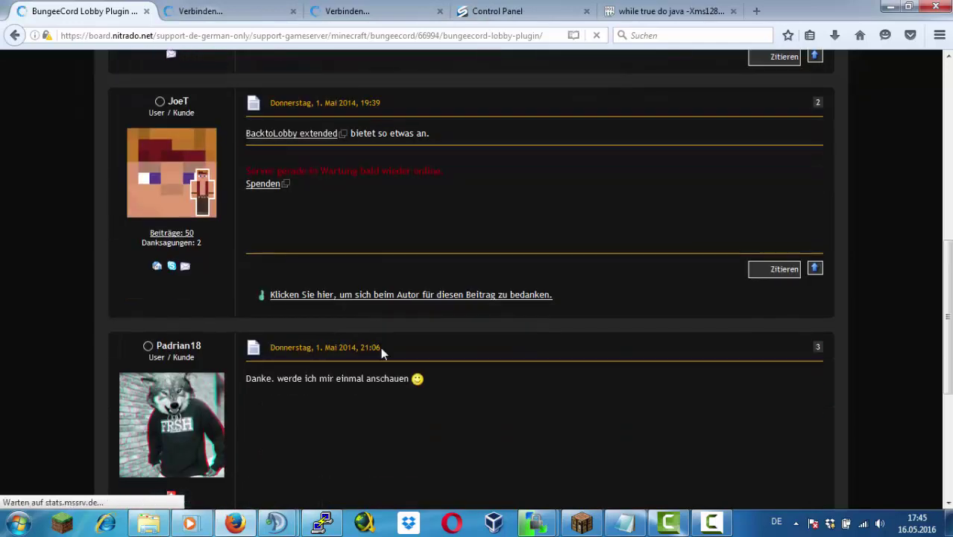
scroll(406, 351, down, 3)
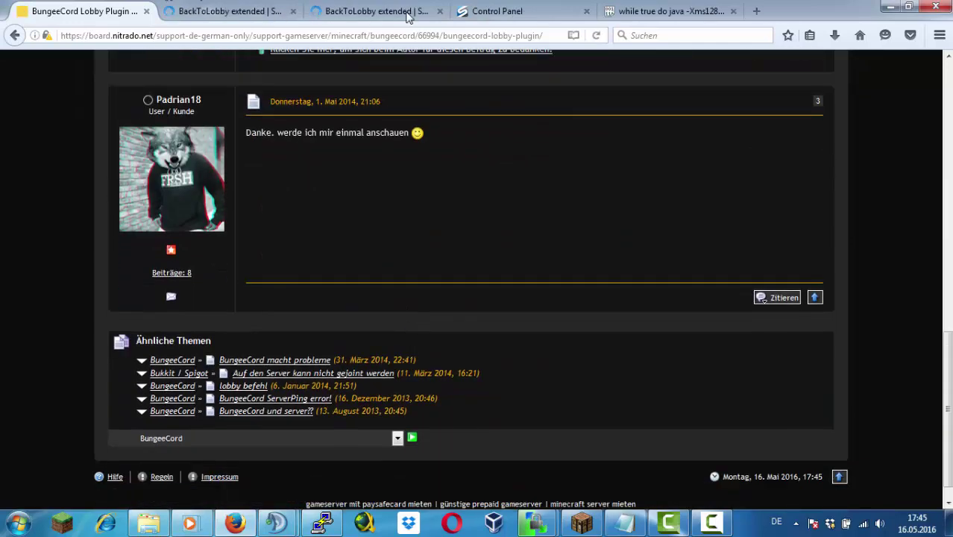
click(439, 11)
click(224, 11)
scroll(352, 319, down, 3)
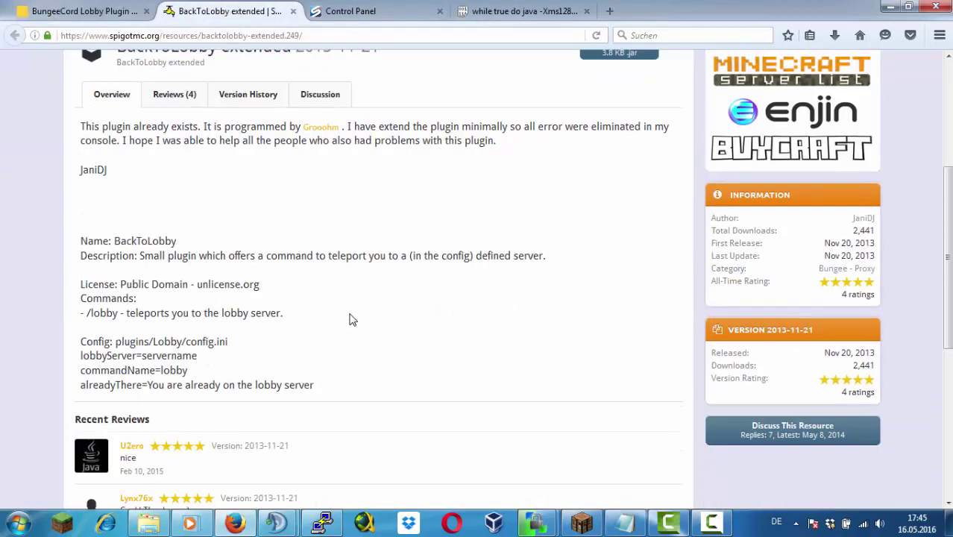
scroll(352, 319, up, 1)
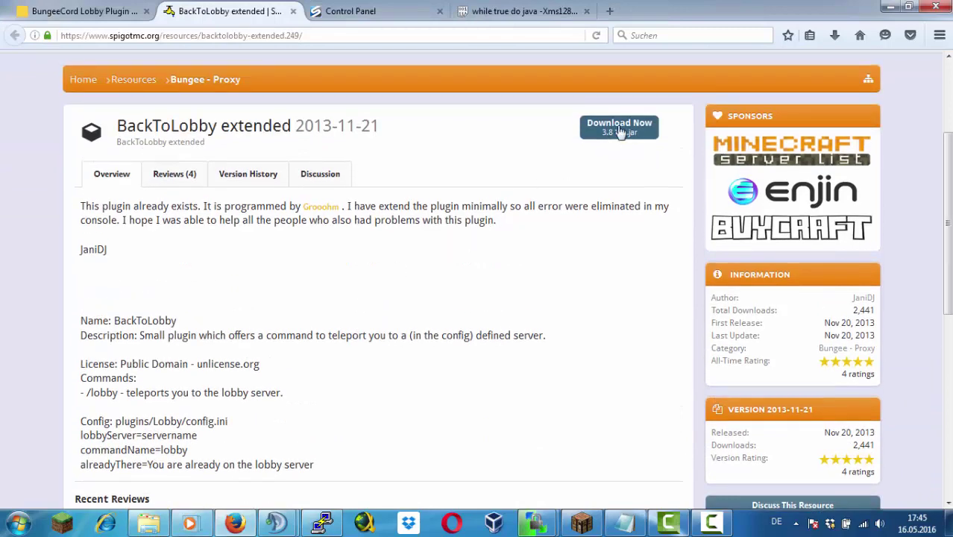
Download BackToLobby.jar and upload it into the server's Bungeecord plugins folder
click(619, 132)
click(522, 248)
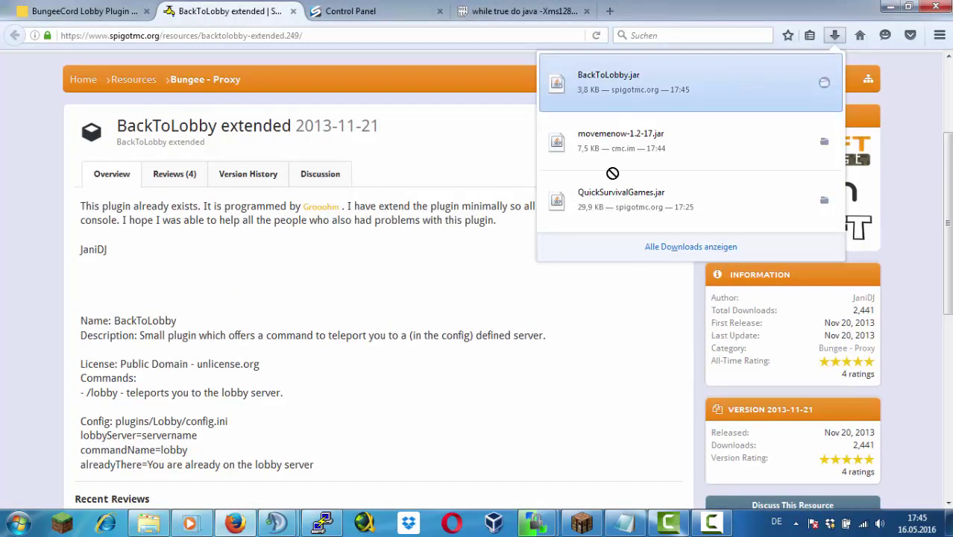
mouse_move(539, 521)
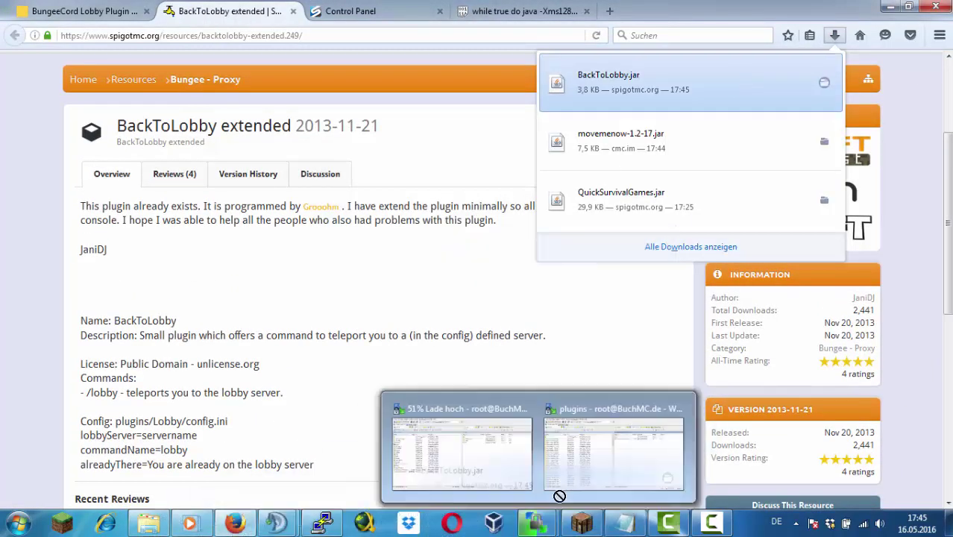
drag(559, 496, 601, 349)
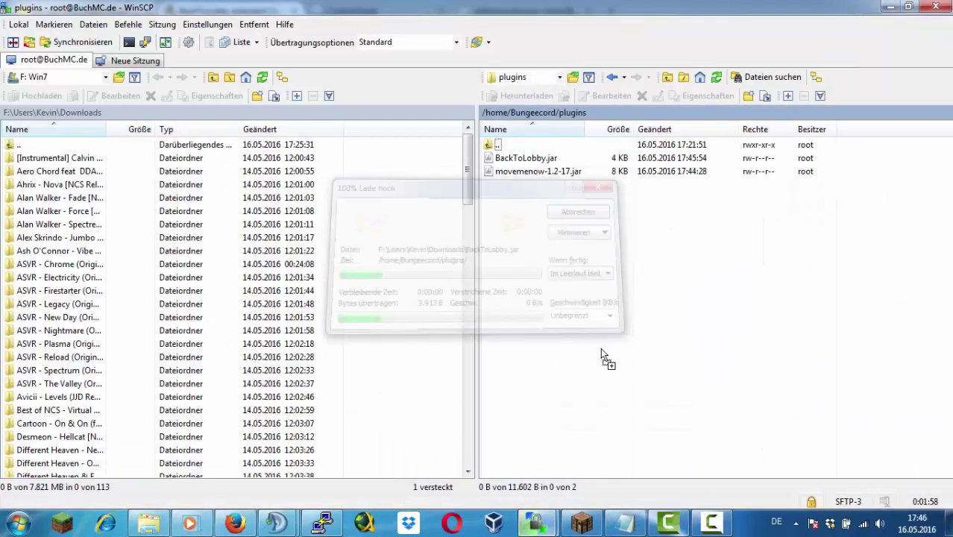
click(323, 522)
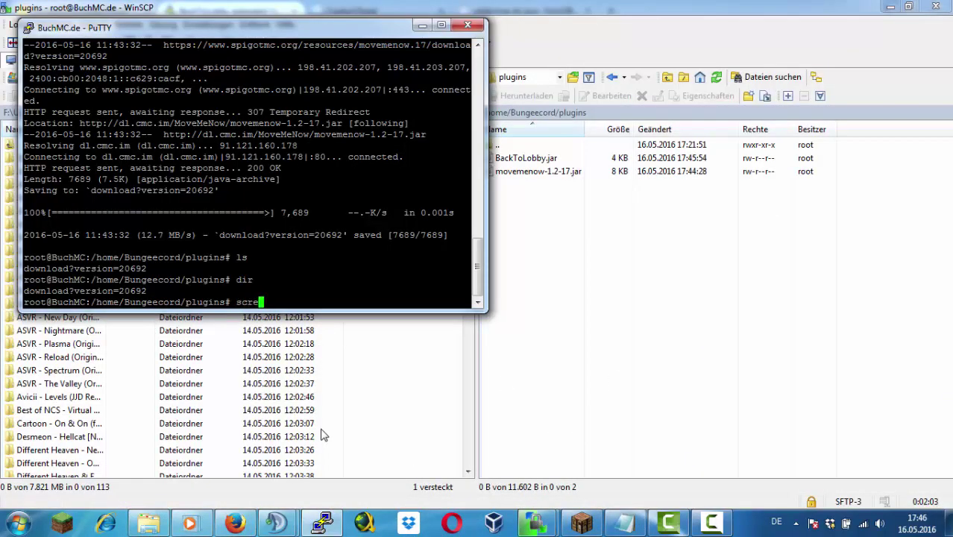
Reattach with 'screen -r Bungee' and stop the proxy with 'end'
text(screen -r Bungee)
key(Return)
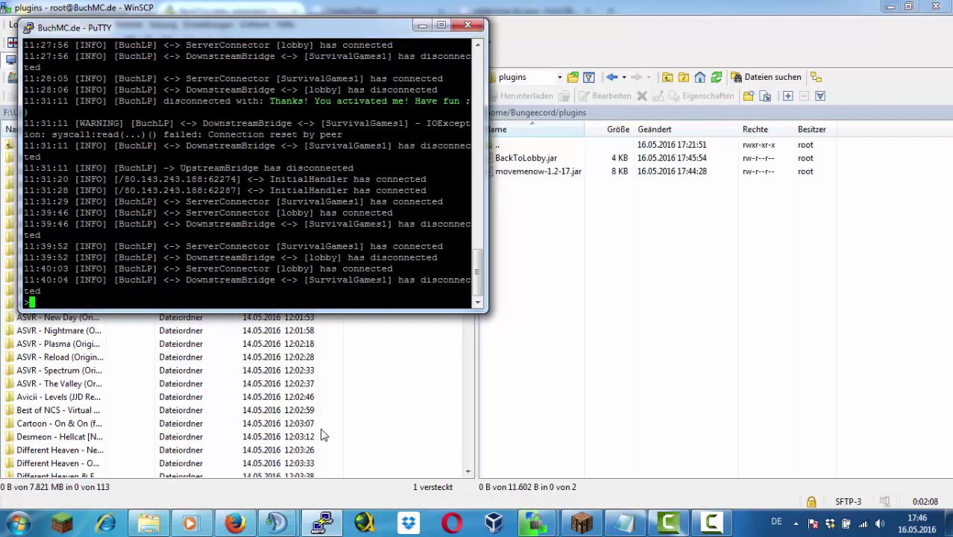
text(end)
key(Return)
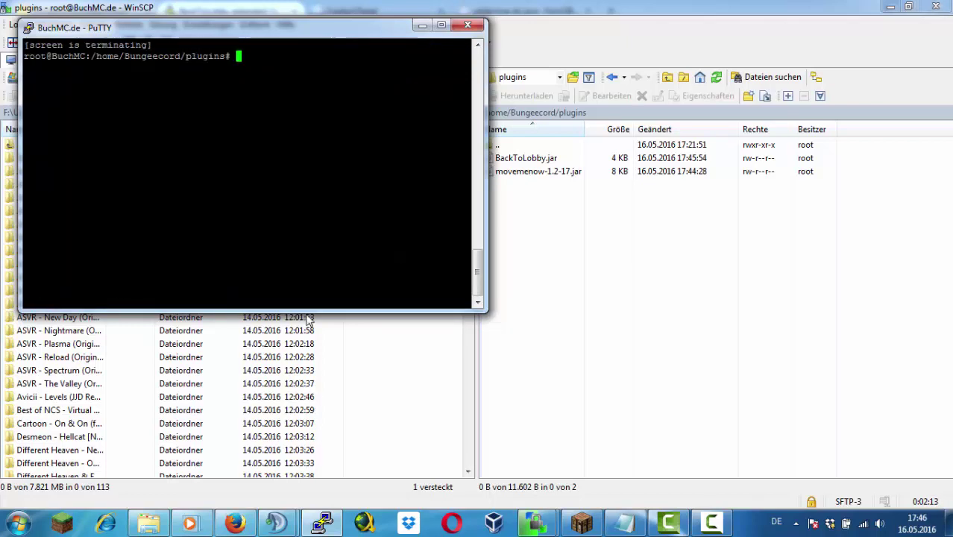
Retry the BungeeCord screen start command, renamed to Bungeecord, and check sessions with 'screen -ls'
key(Up)
key(Up)
key(Up)
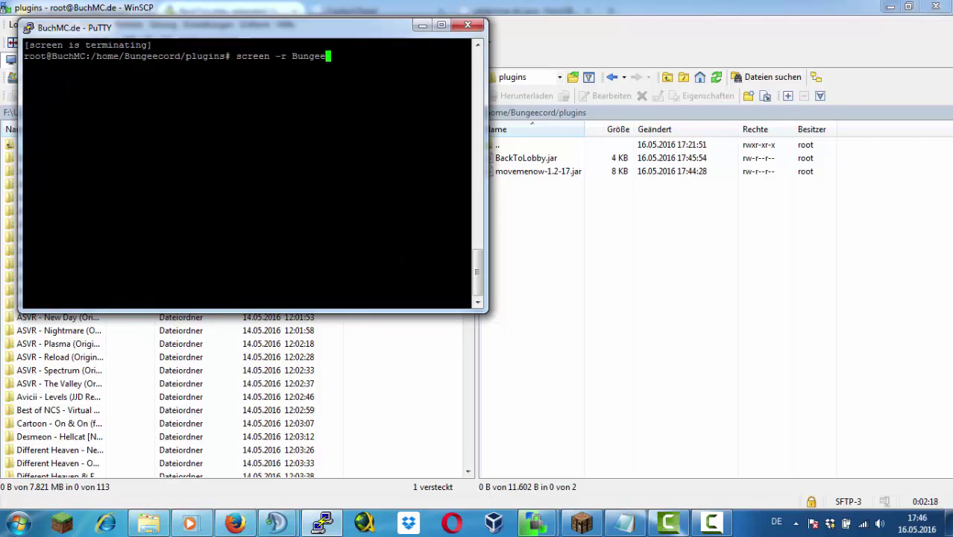
key(Up)
key(Return)
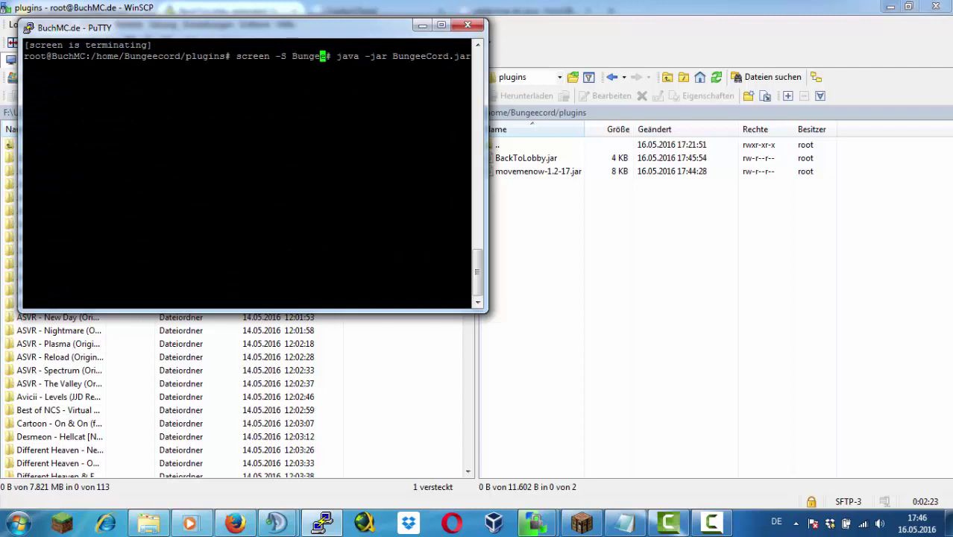
key(Right)
key(Delete)
key(Delete)
key(Down)
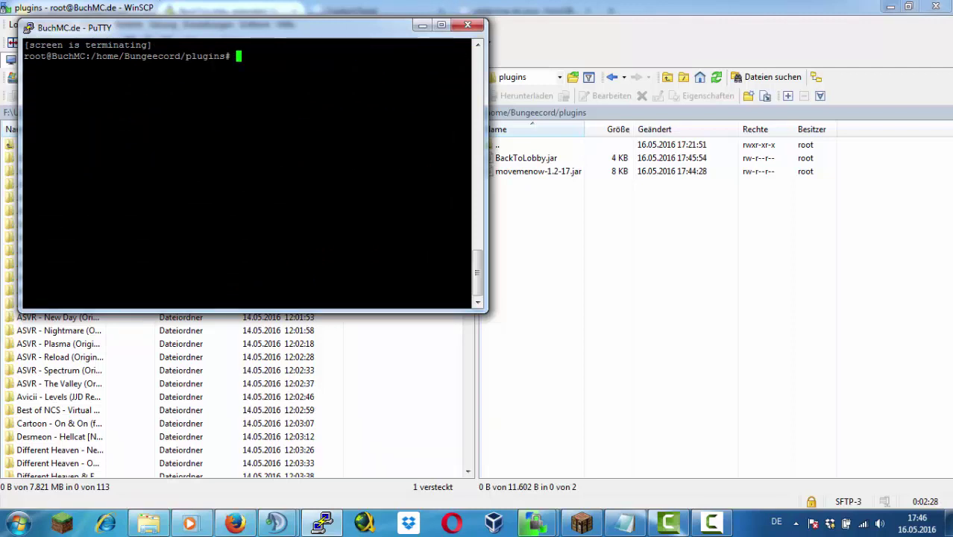
key(Up)
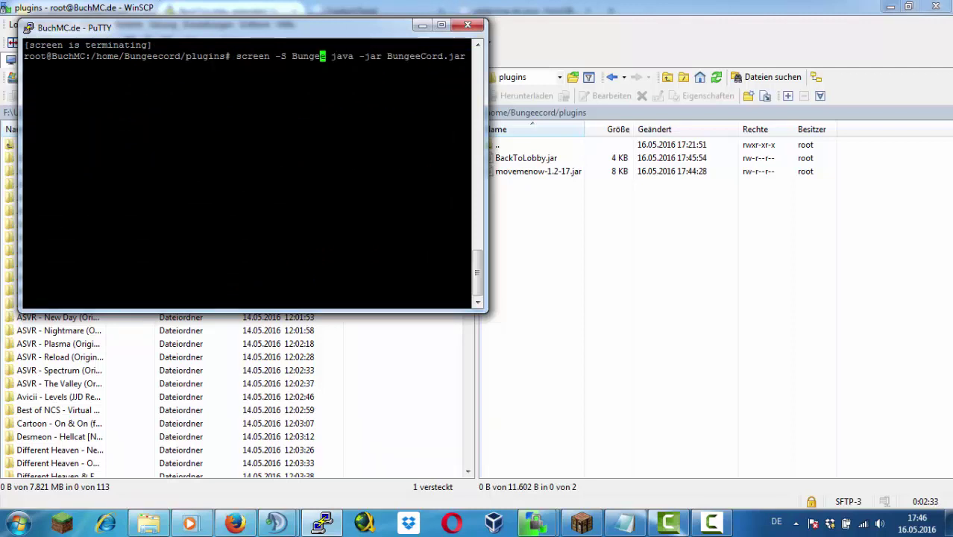
text(cordf)
key(Down)
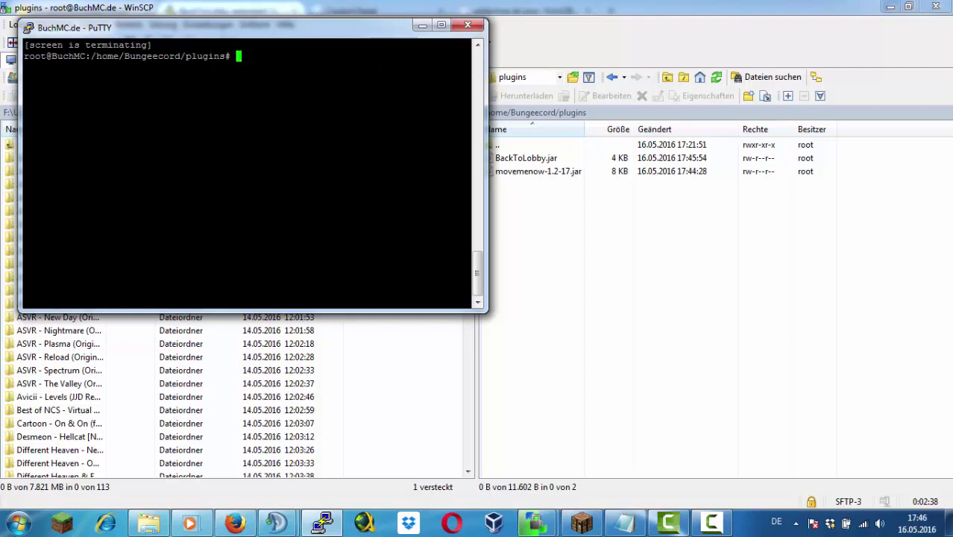
text(screen -ls)
key(Return)
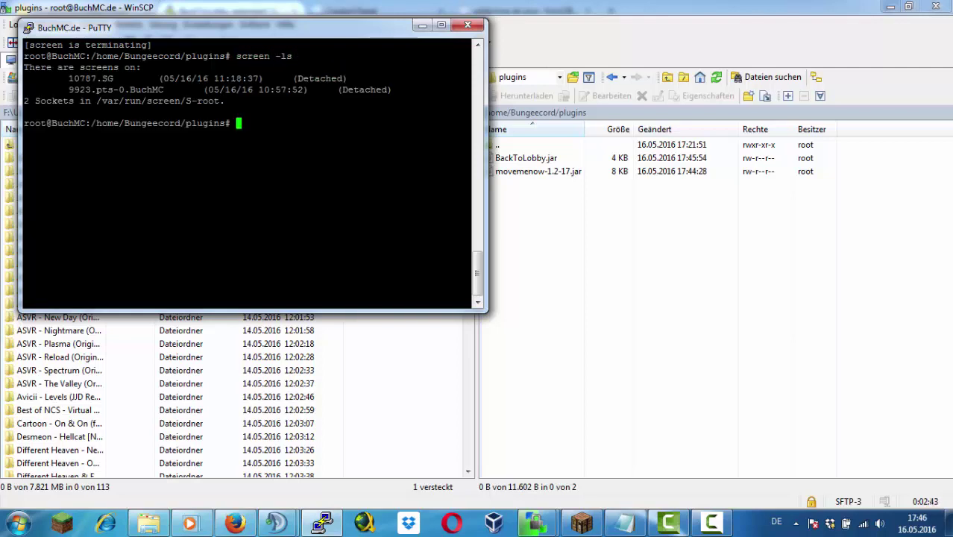
key(Up)
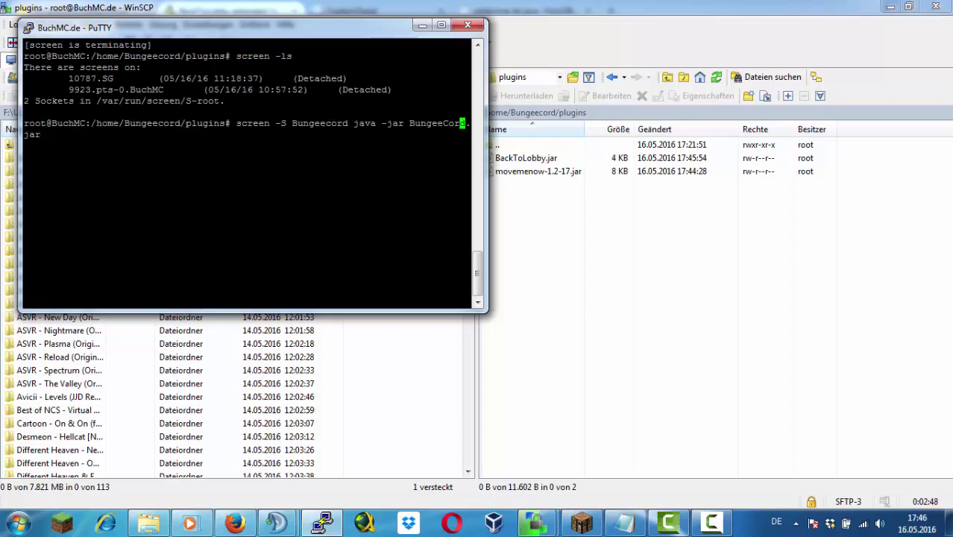
key(Return)
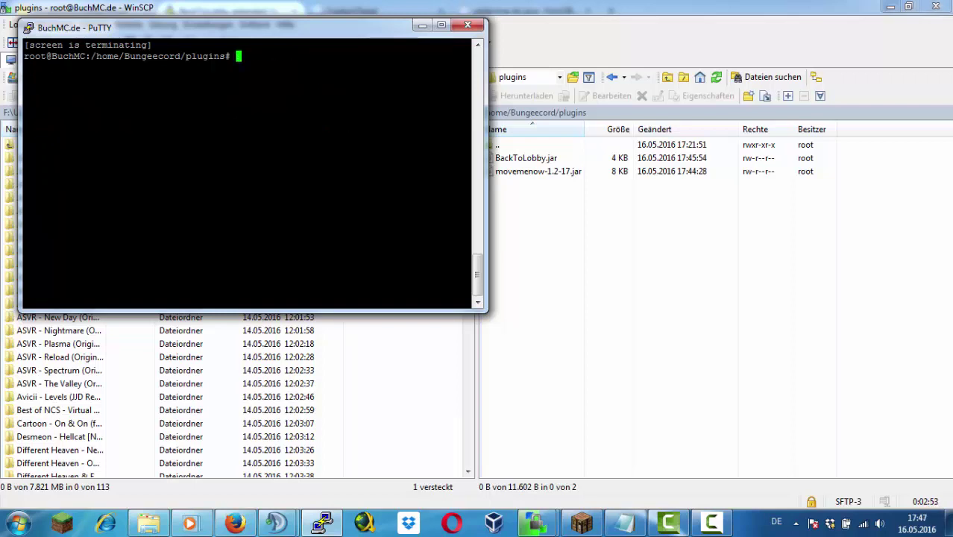
Close the PuTTY session from the window menu and confirm
right_click(260, 39)
click(320, 115)
click(489, 308)
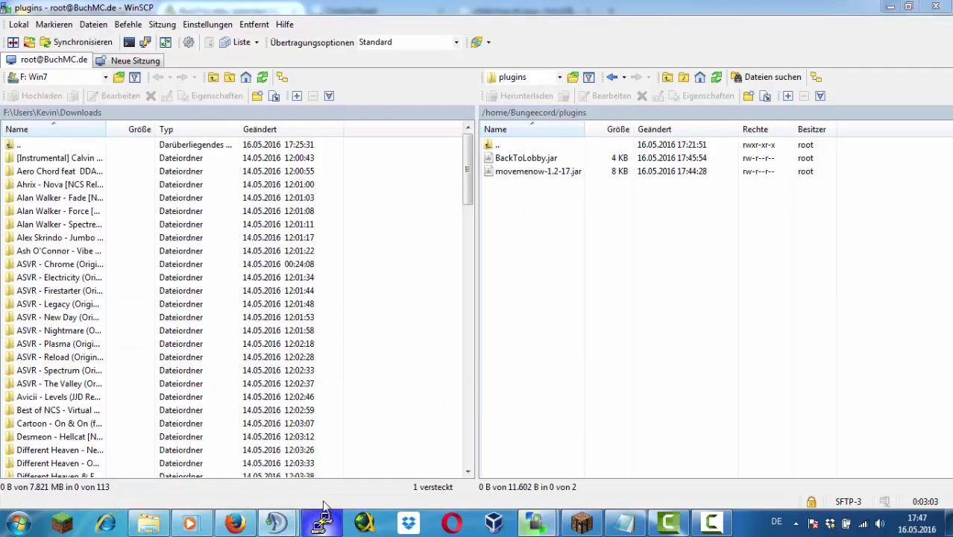
Open the saved PuTTY server session and log in as root
click(322, 522)
click(570, 270)
double_click(461, 287)
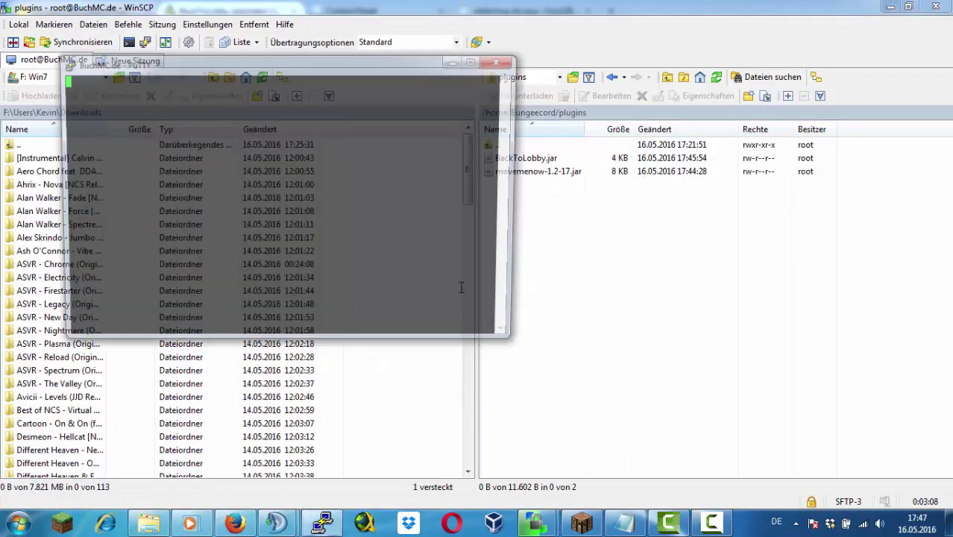
text(root)
key(Return)
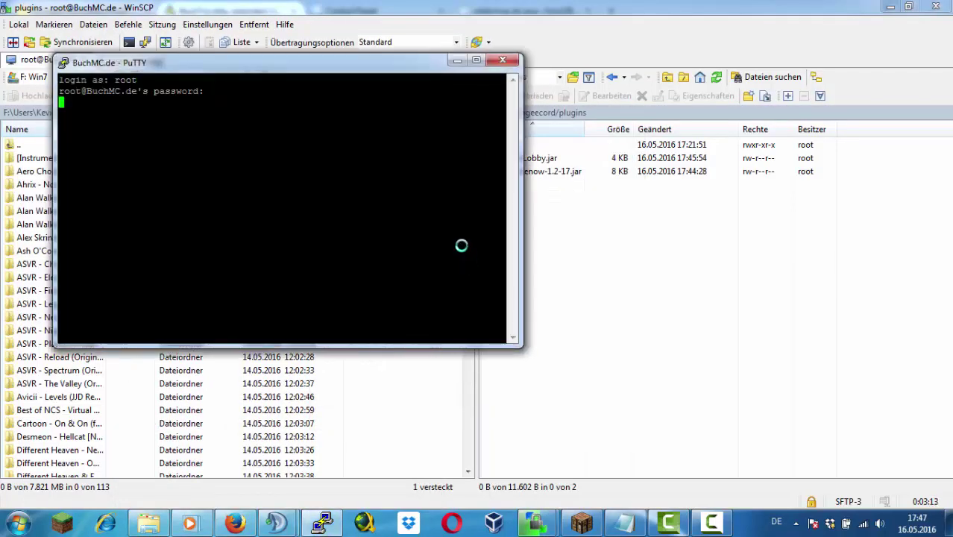
key(Return)
Start BungeeCord from /home/Bungeecord in a detached 'Bungee' screen, then join it from Minecraft
text(cd /()
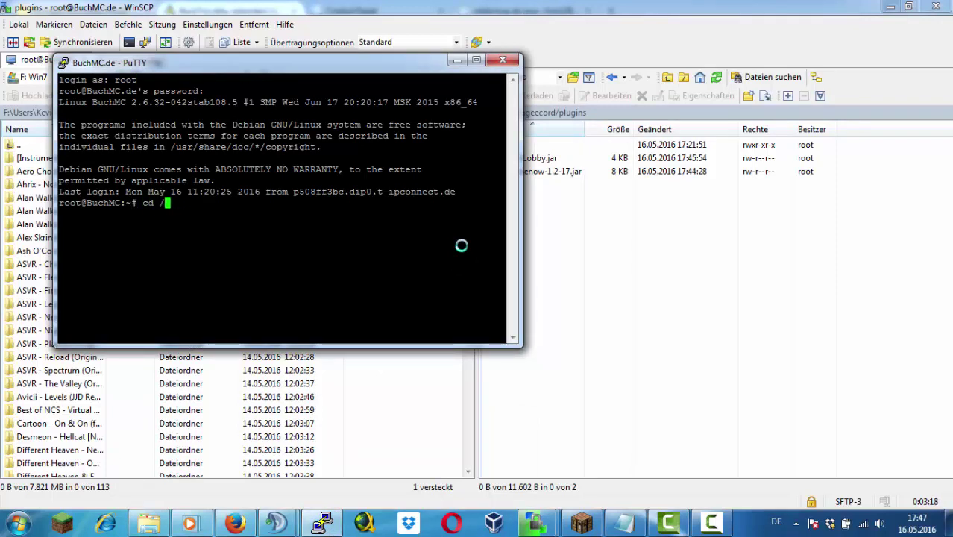
key(Return)
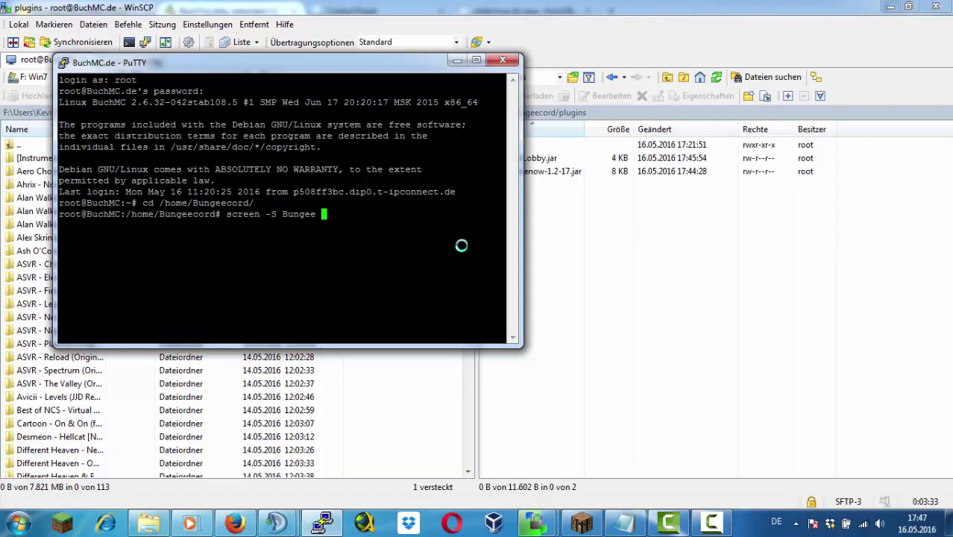
key(Return)
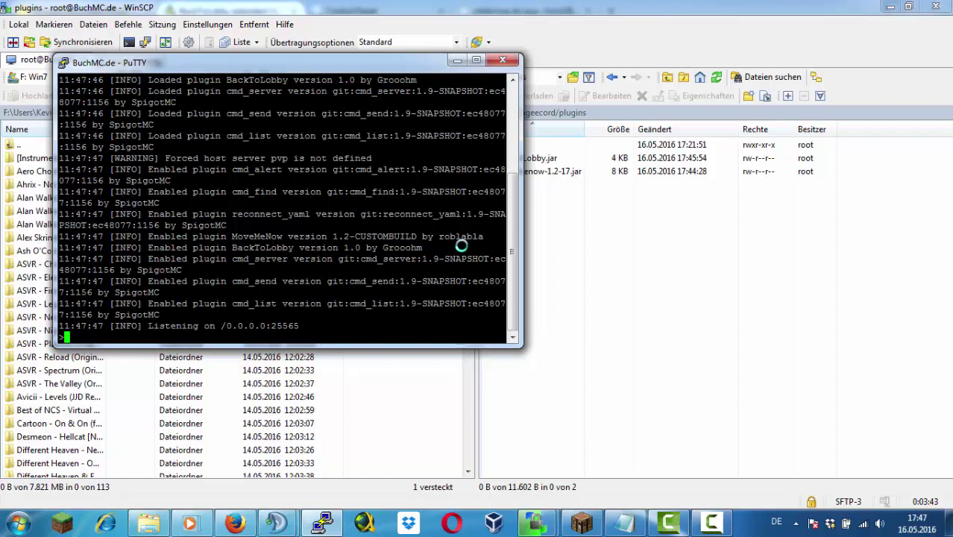
key(ctrl+a)
key(d)
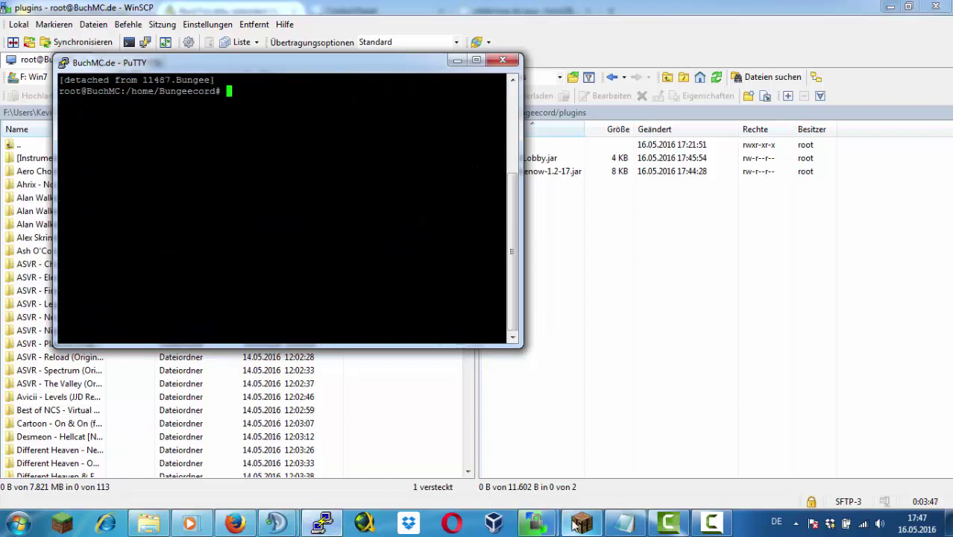
click(582, 522)
click(409, 430)
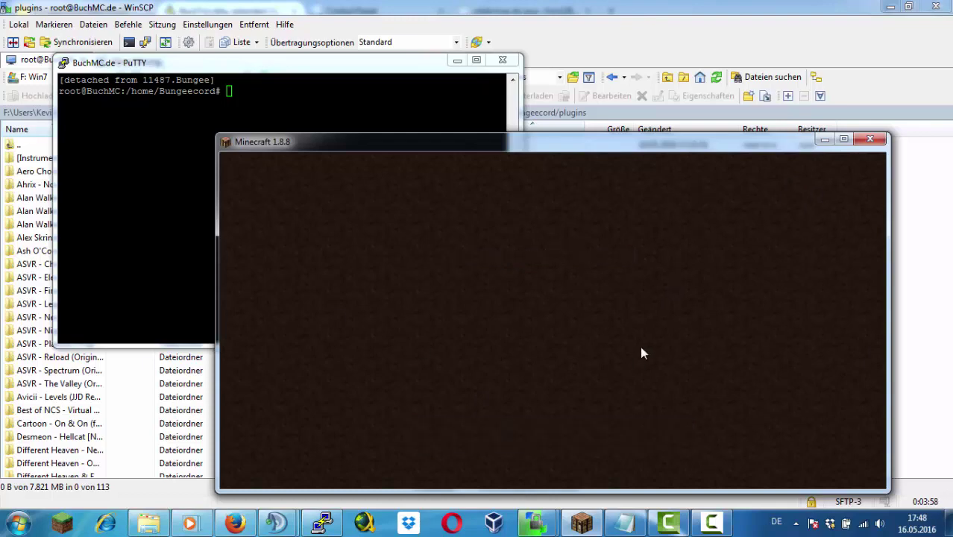
In Minecraft chat, run /server and '/server servername', which reports servername does not exist
text(/server)
key(Return)
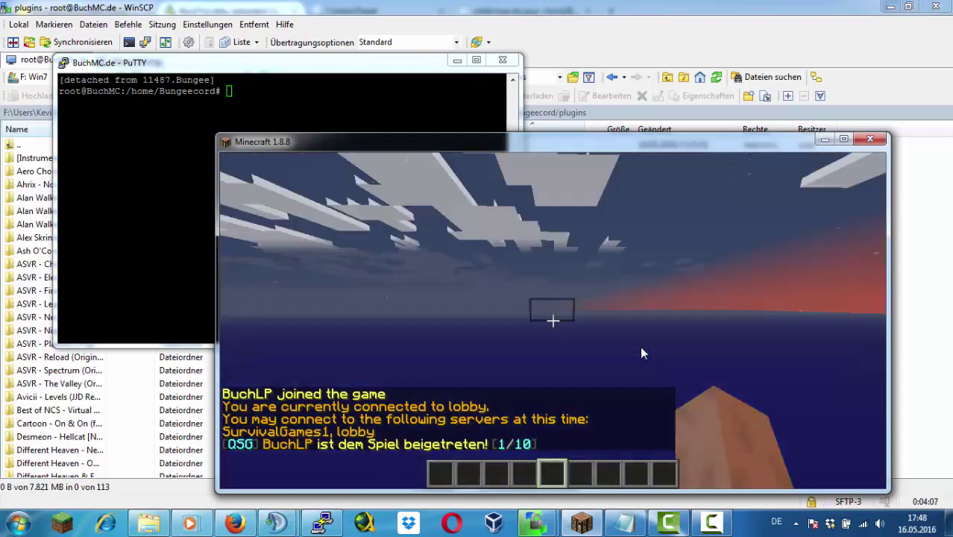
text(/server servername)
key(Return)
key(e)
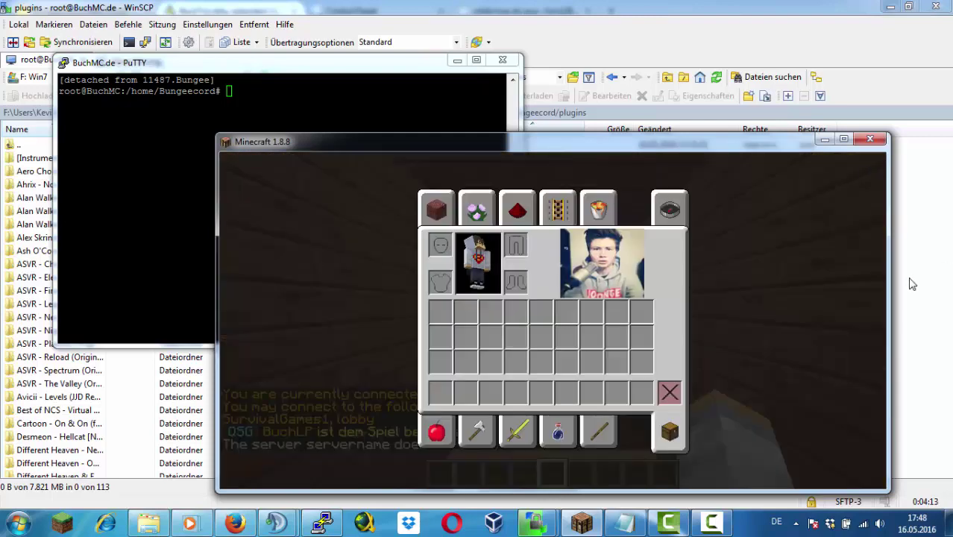
Open the generated BackToLobby plugin folder in WinSCP
key(alt+Tab)
click(552, 160)
double_click(552, 160)
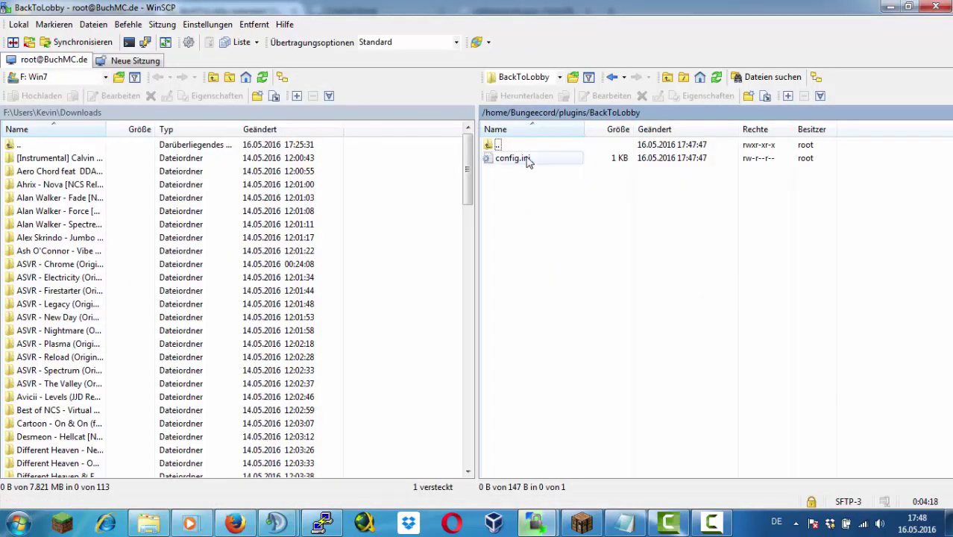
Edit config.ini to lobbyServer=lobby with message 'Du bist schon bereits auf der Lobby', then save
double_click(514, 158)
drag(351, 194, 295, 194)
text(lobbyServer=lobby)
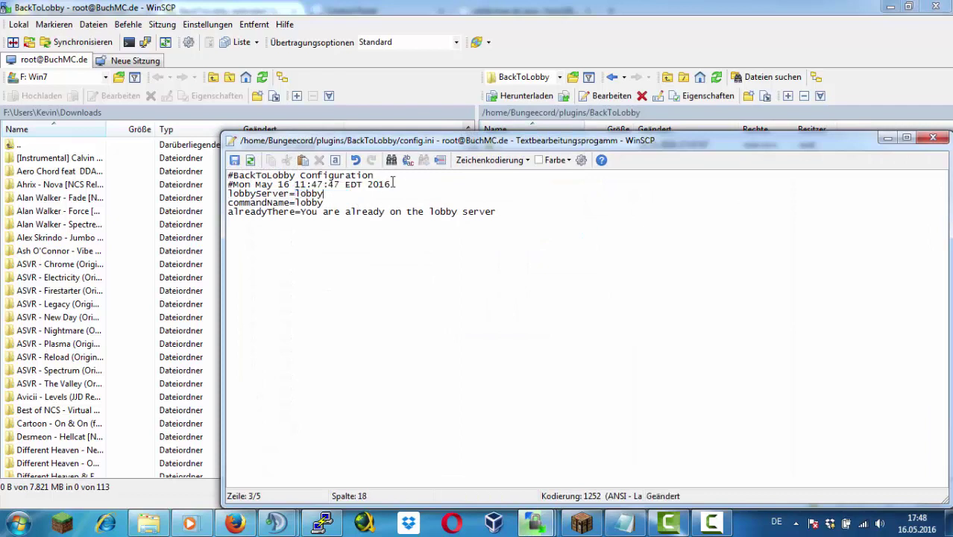
key(Down)
key(BackSpace)
key(BackSpace)
key(BackSpace)
key(BackSpace)
key(BackSpace)
key(BackSpace)
key(BackSpace)
key(BackSpace)
key(BackSpace)
key(BackSpace)
key(BackSpace)
key(BackSpace)
key(BackSpace)
key(BackSpace)
key(BackSpace)
key(BackSpace)
key(BackSpace)
key(BackSpace)
key(BackSpace)
key(BackSpace)
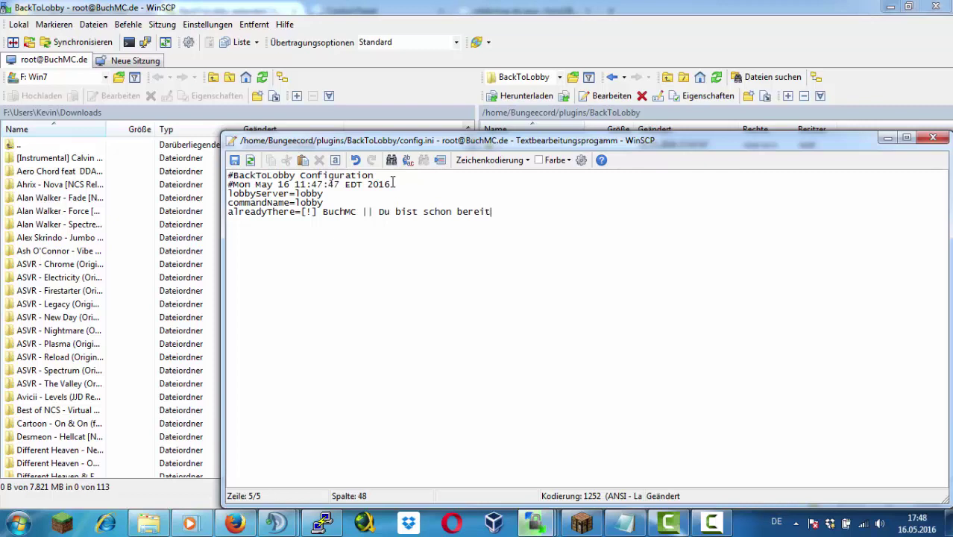
click(234, 159)
key(Escape)
Restart BungeeCord via 'screen -r Bungee', 'end' and the recalled start command, then return to Minecraft
click(340, 526)
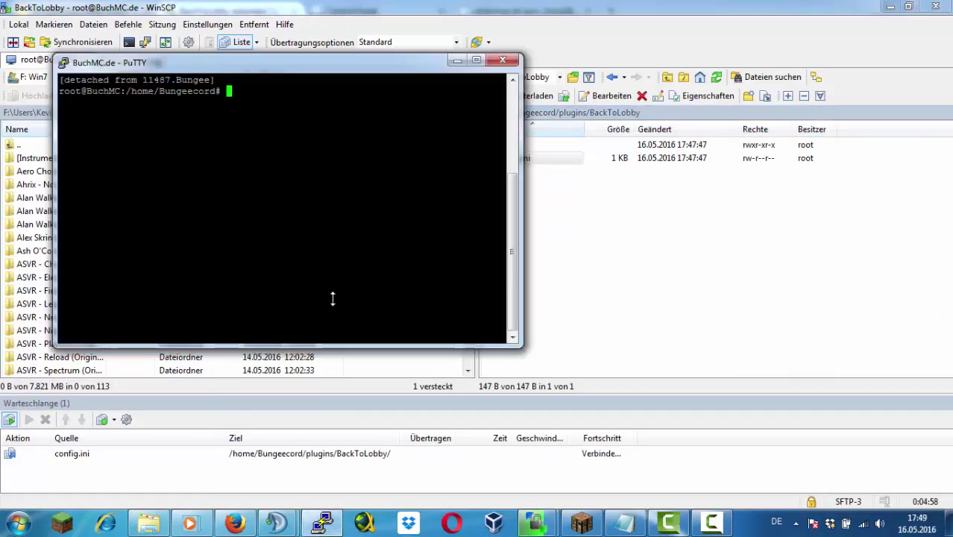
text(screen -r B)
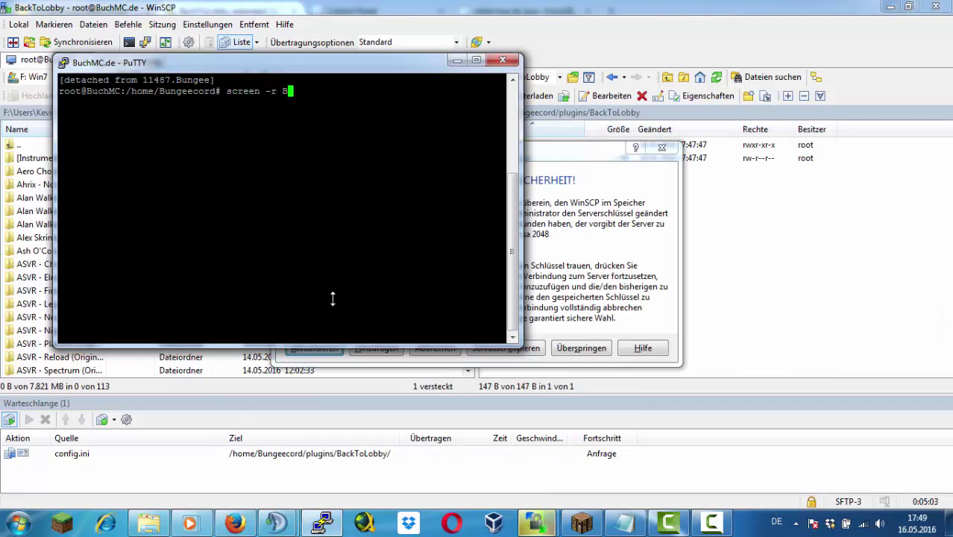
text(ungee)
key(Return)
click(581, 349)
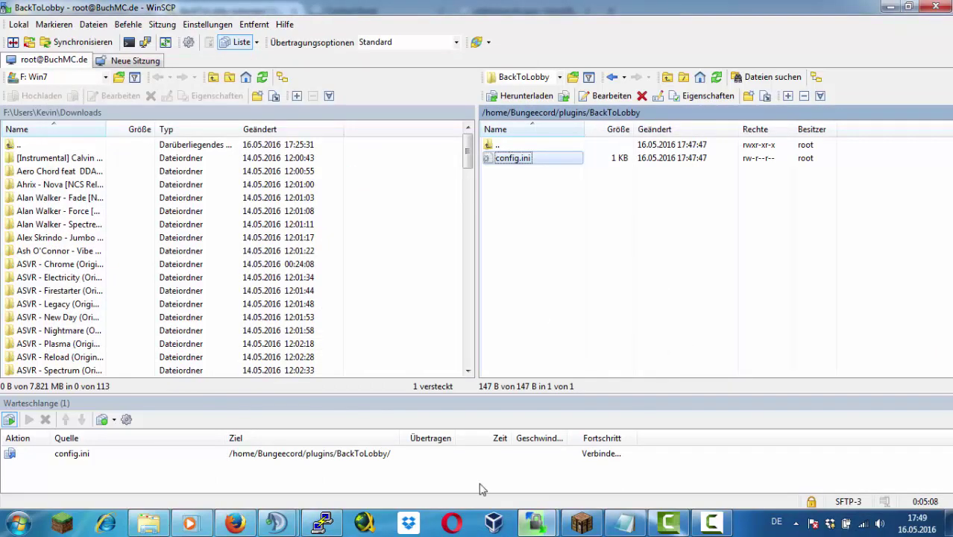
text(end)
key(Return)
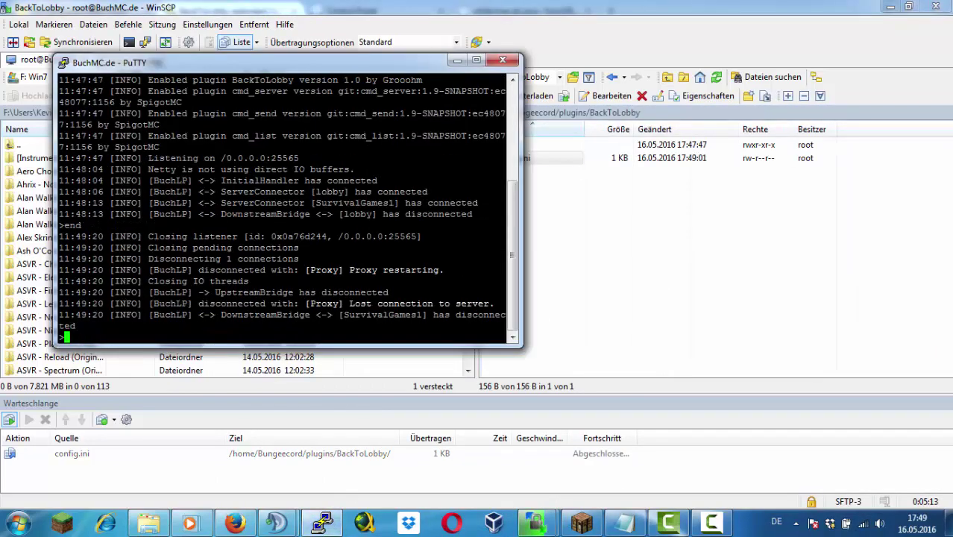
key(Up)
key(Return)
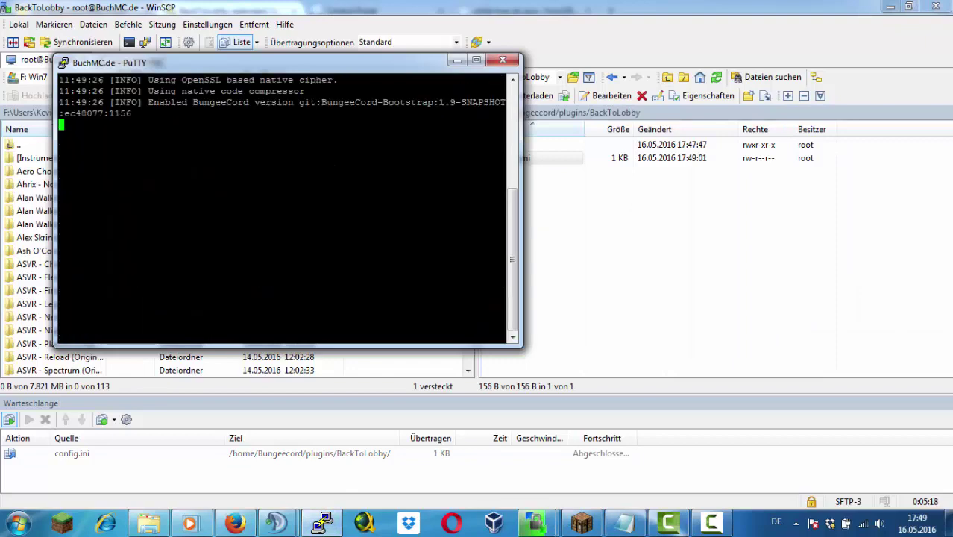
click(712, 525)
click(554, 353)
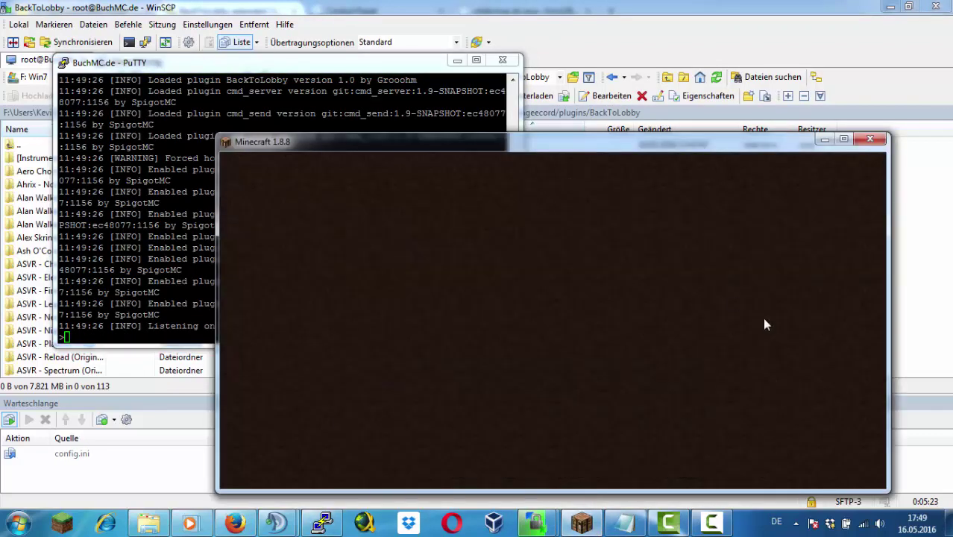
Reconnect to the network in Minecraft and return to the lobby with /lobby
double_click(492, 395)
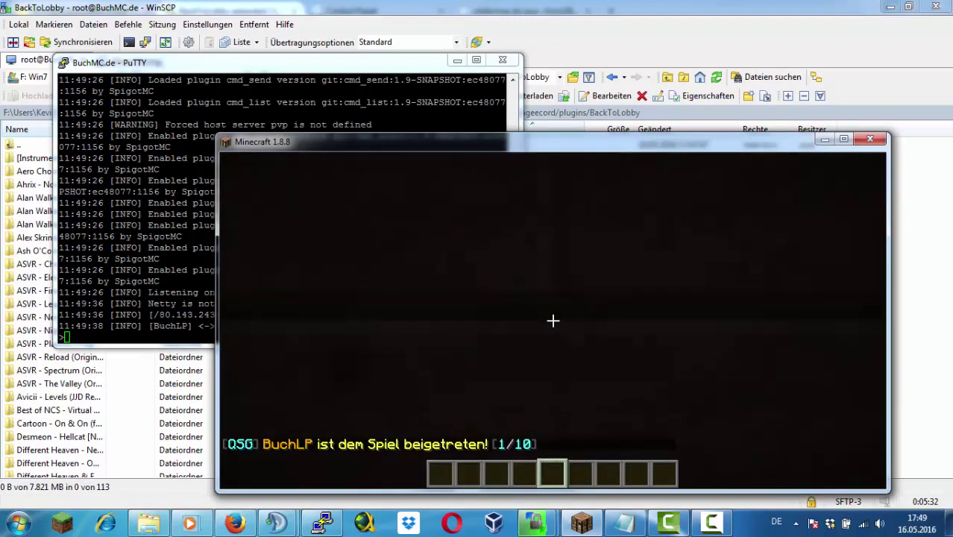
key(t)
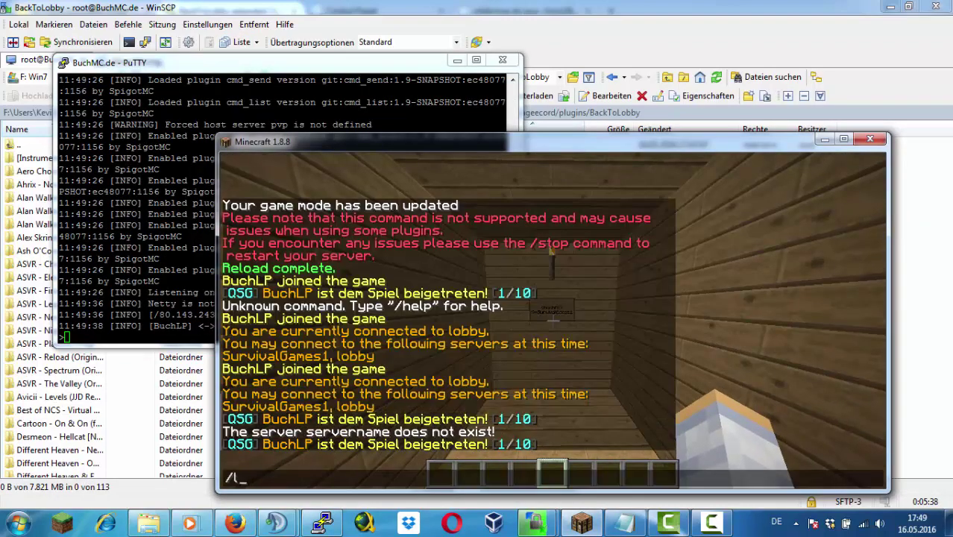
key(Return)
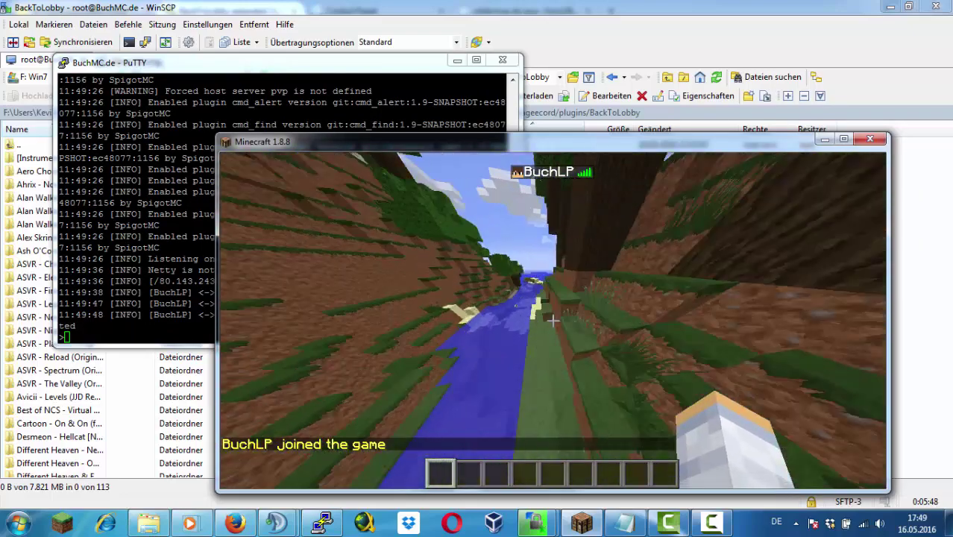
key(e)
In WinSCP, open MoveMeNow's config.yml from the plugins folder for editing
key(alt+Tab)
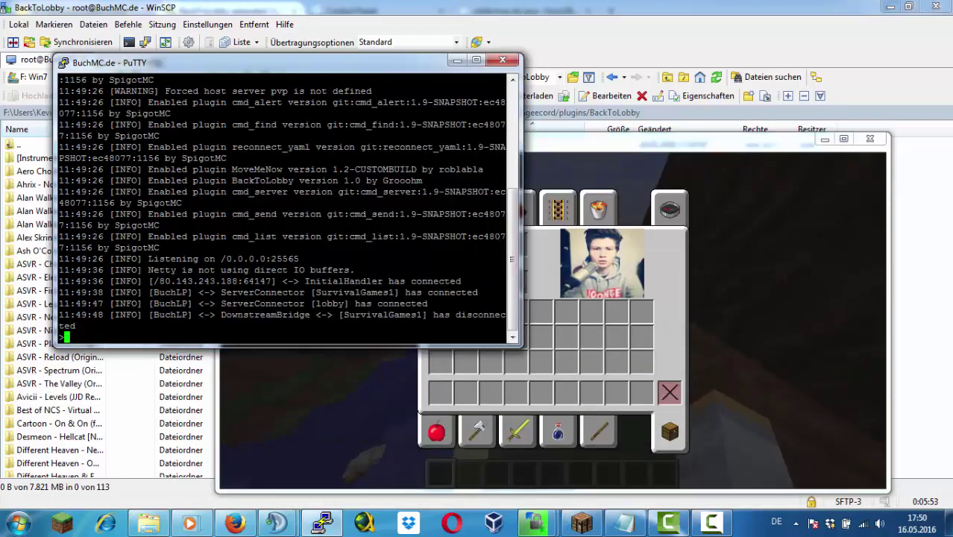
key(alt+Tab)
double_click(498, 144)
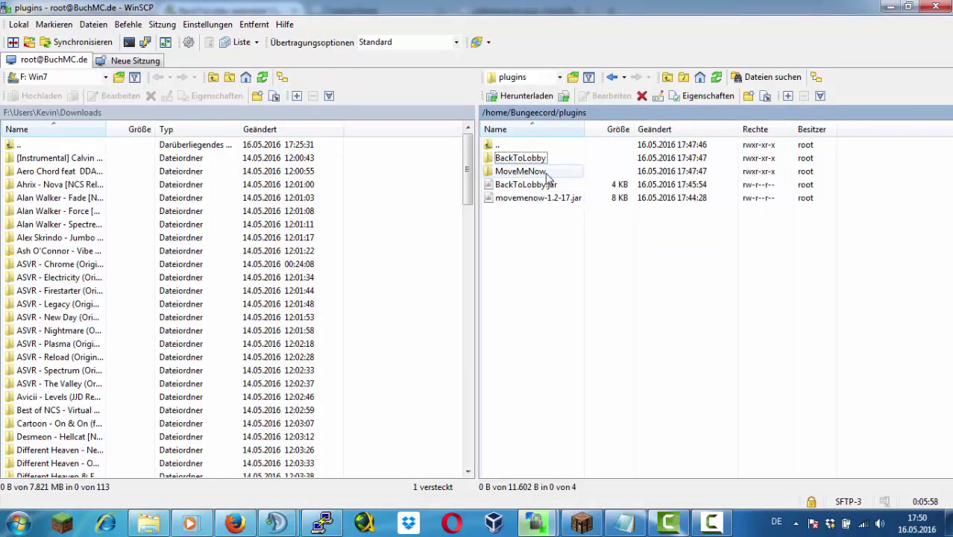
double_click(548, 169)
double_click(548, 166)
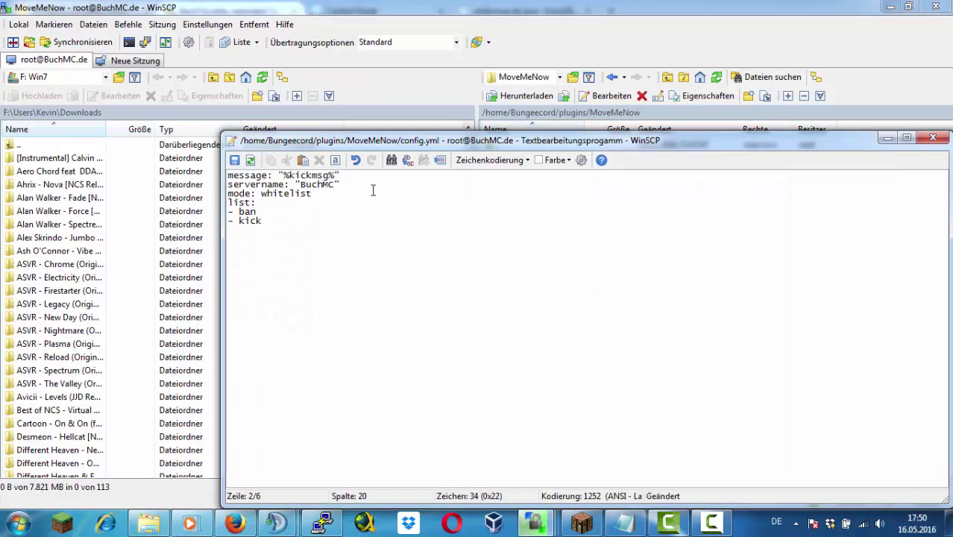
Save MoveMeNow's config.yml with servername BuchMC, then open BungeeCord's config.yml
click(932, 138)
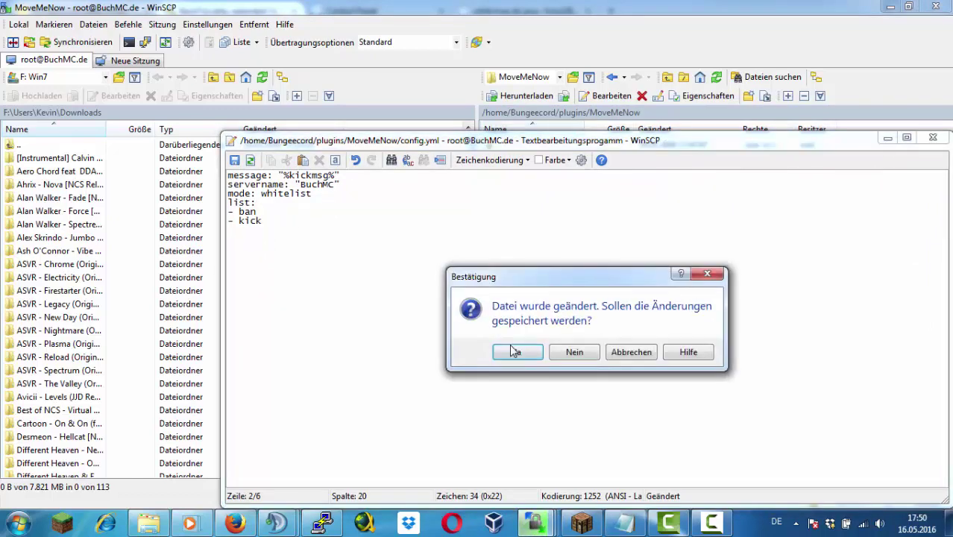
click(513, 353)
double_click(531, 146)
double_click(543, 147)
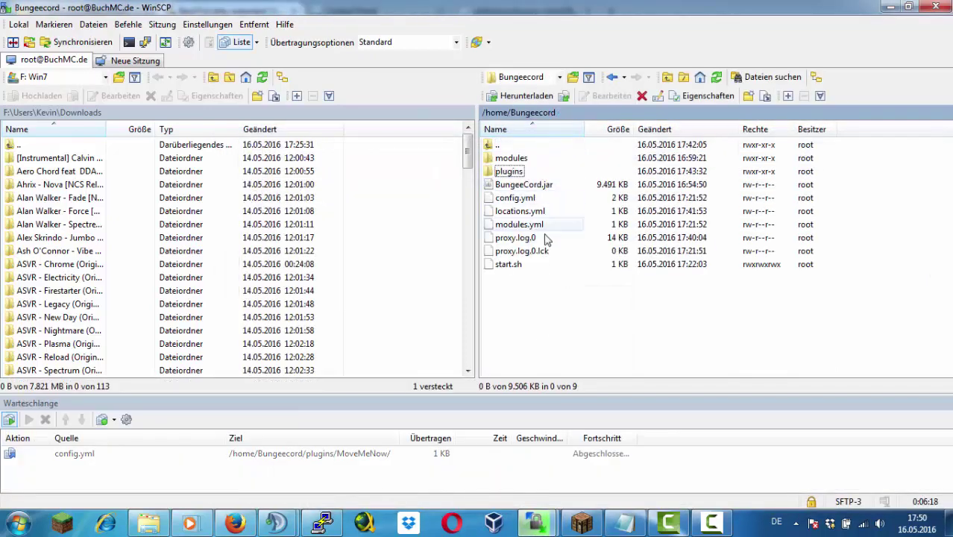
double_click(515, 198)
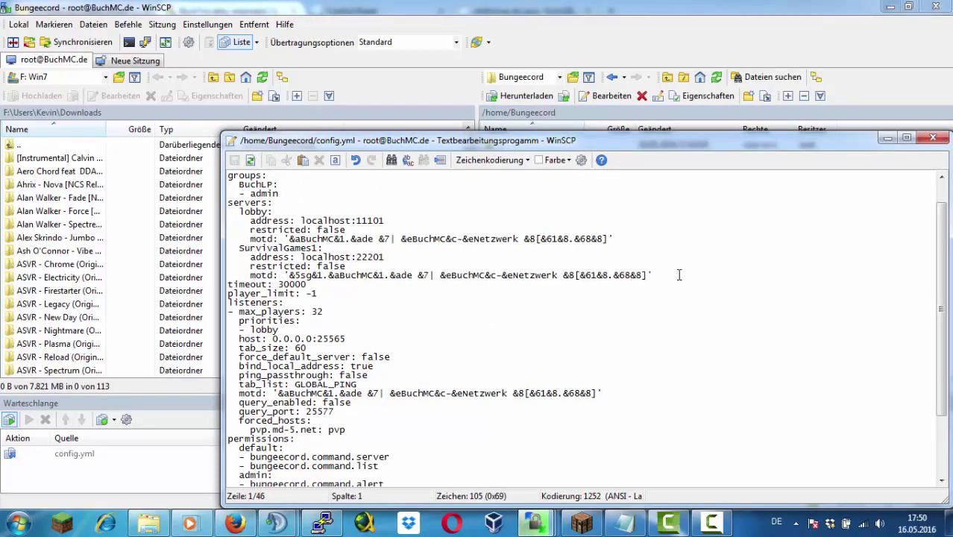
Duplicate the SurvivalGames1 entry as SurvivalGames2 on localhost:22202 and save the config
drag(678, 275, 217, 250)
click(679, 276)
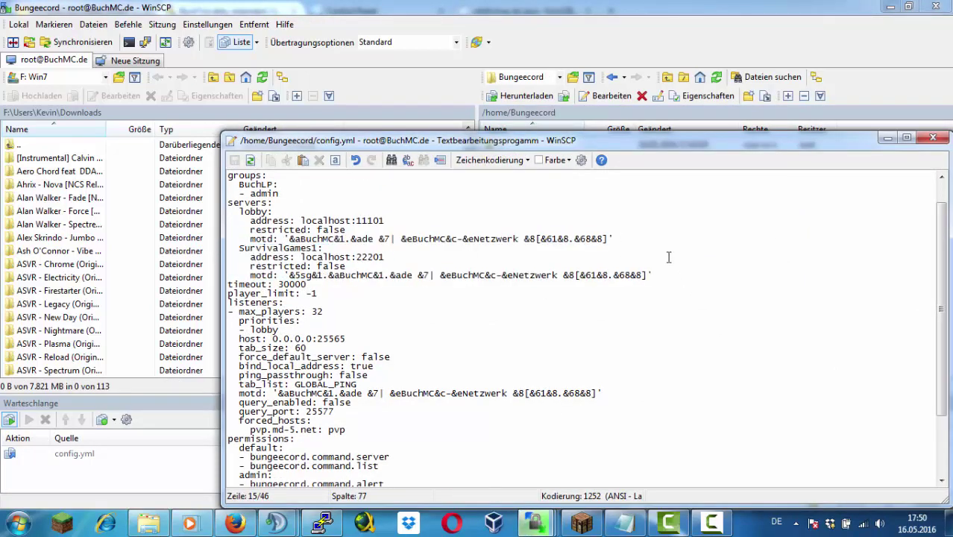
key(Return)
text(SurvivalGames1:     address: localhost:22201     restricted: false     motd: '&5sg&1.&aBuchMC&1.&ade &7| &eBuchMC&c-&eNetzwerk &8[&61&8.&68&8]')
key(Left)
key(Left)
key(Left)
key(Left)
key(Left)
key(Left)
key(Left)
key(Left)
key(Left)
key(Left)
key(Left)
key(Left)
key(Left)
key(Left)
key(Left)
key(Left)
key(Left)
key(Left)
key(Left)
key(Left)
text(2)
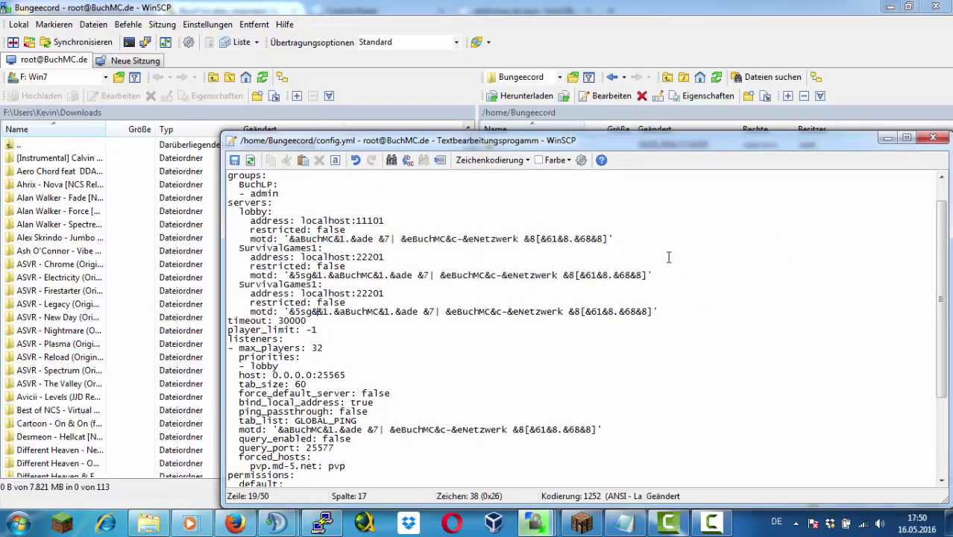
text(e2)
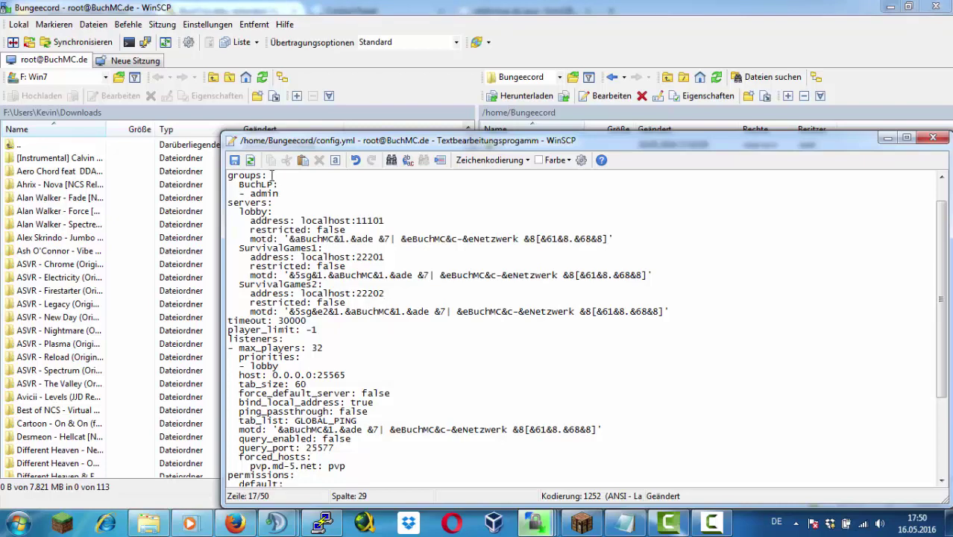
key(ctrl+s)
click(932, 138)
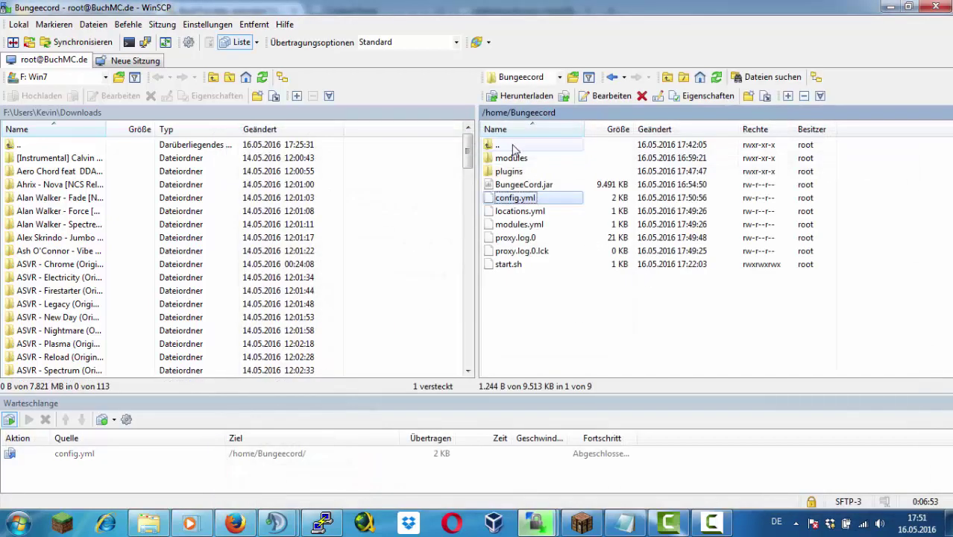
Switch WinSCP sessions to the one showing /home and open the SG2 folder
double_click(513, 149)
mouse_move(536, 522)
click(621, 462)
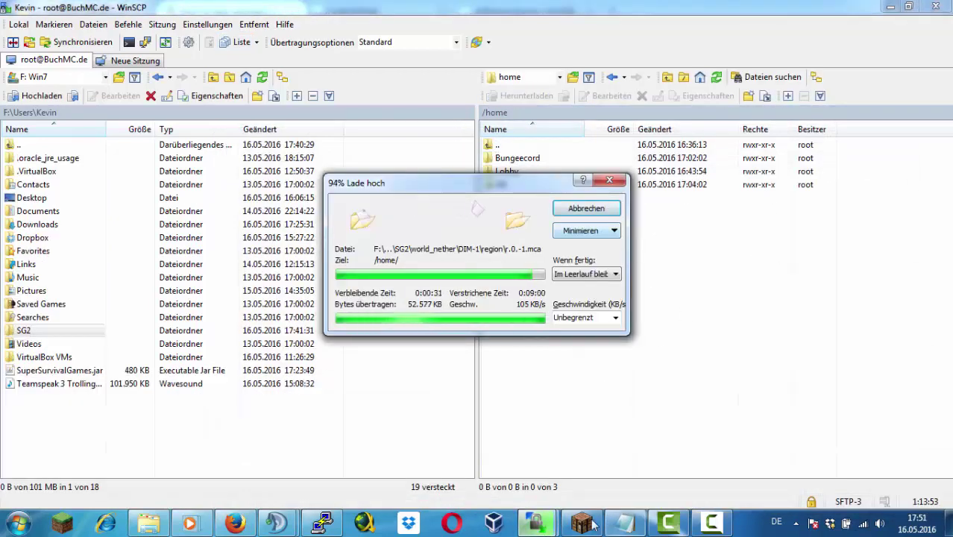
mouse_move(594, 526)
click(753, 470)
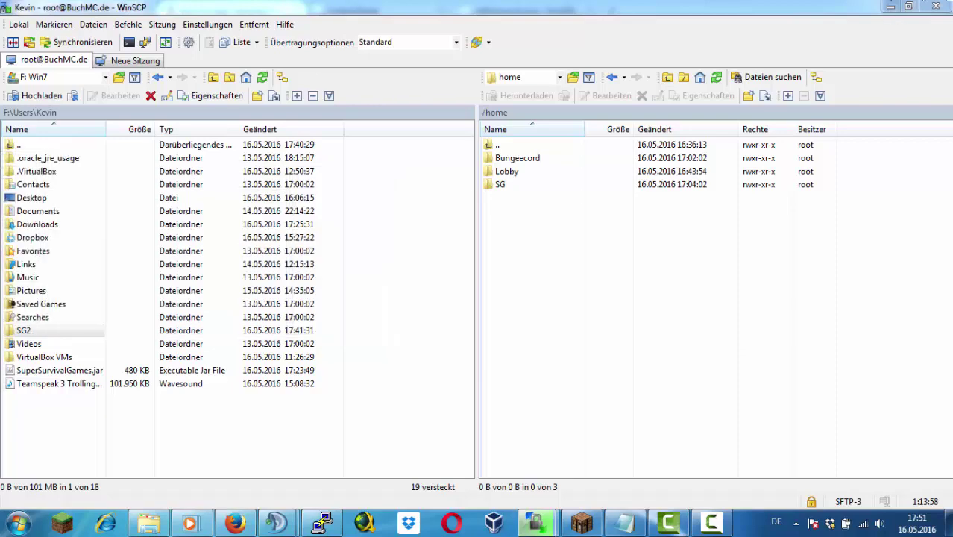
mouse_move(535, 522)
click(613, 450)
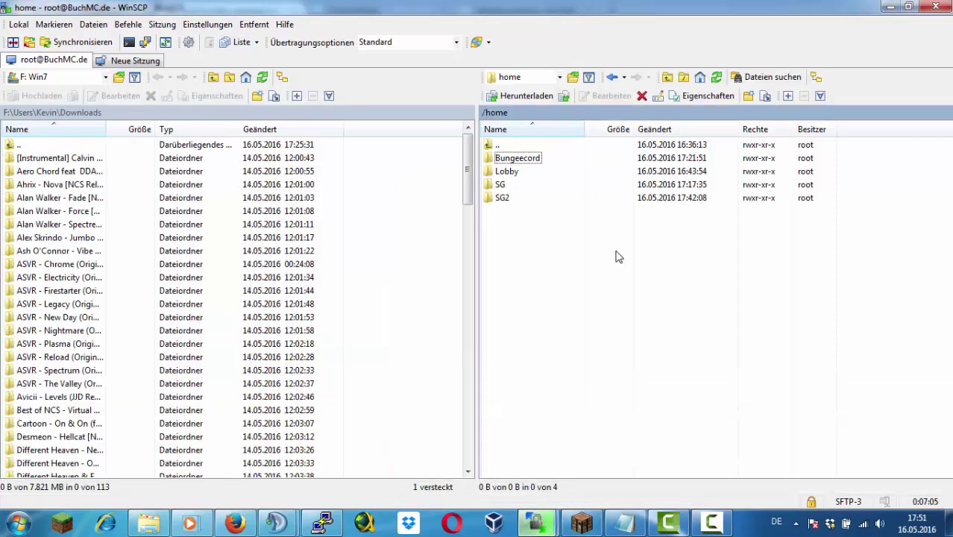
double_click(525, 205)
Minimize the upload progress window and return to the home folder
right_click(633, 370)
key(Escape)
key(alt+Tab)
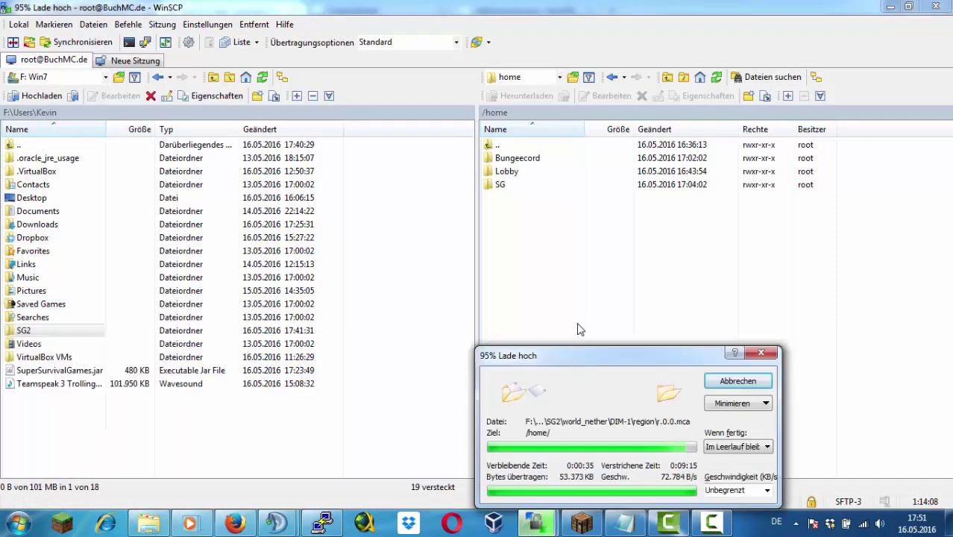
click(732, 403)
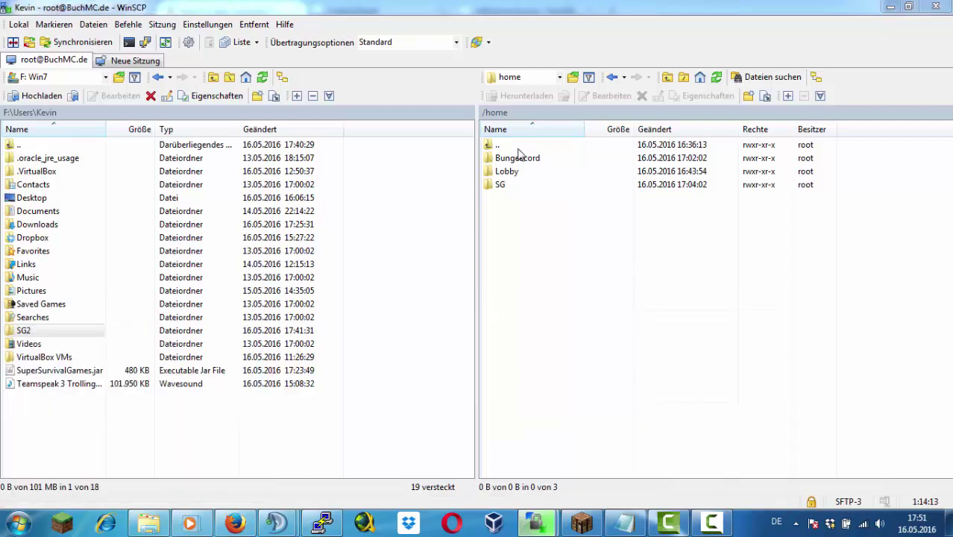
mouse_move(528, 527)
click(613, 451)
double_click(498, 144)
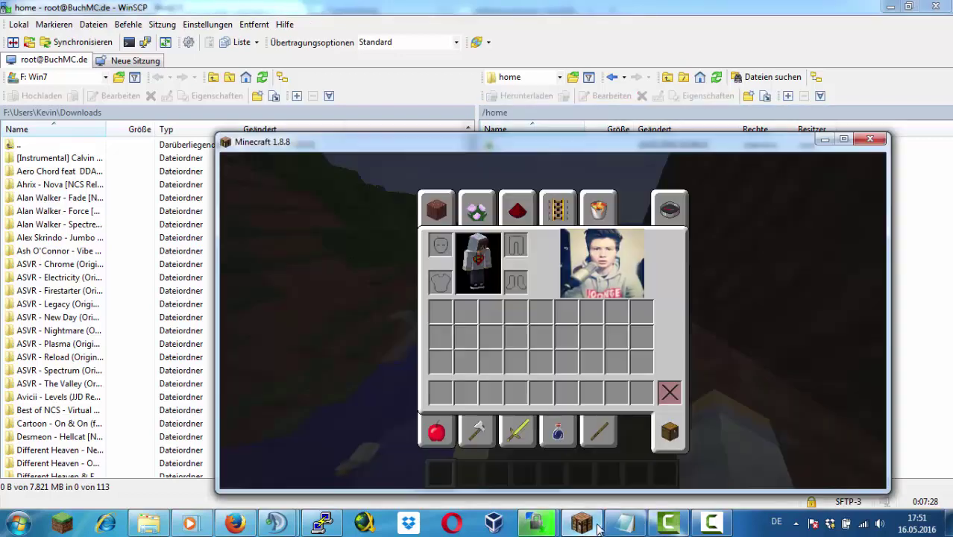
View the SG server's start.sh script, then go back to the home folder
click(666, 518)
click(323, 522)
click(535, 522)
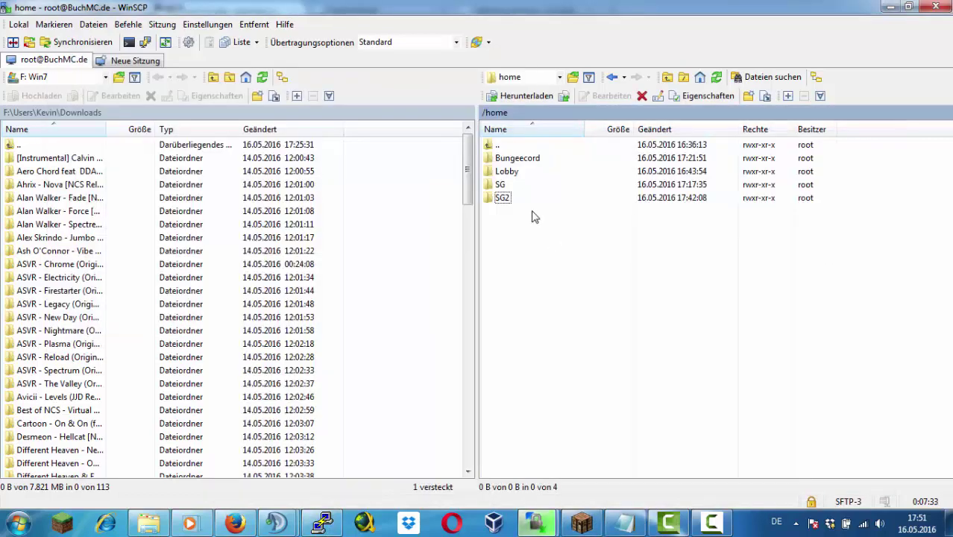
double_click(506, 185)
double_click(530, 369)
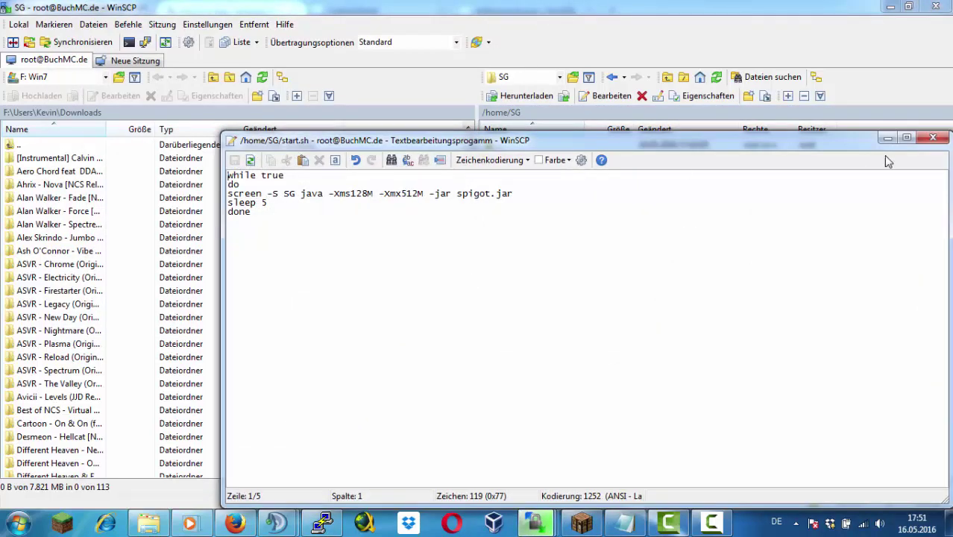
key(Escape)
key(BackSpace)
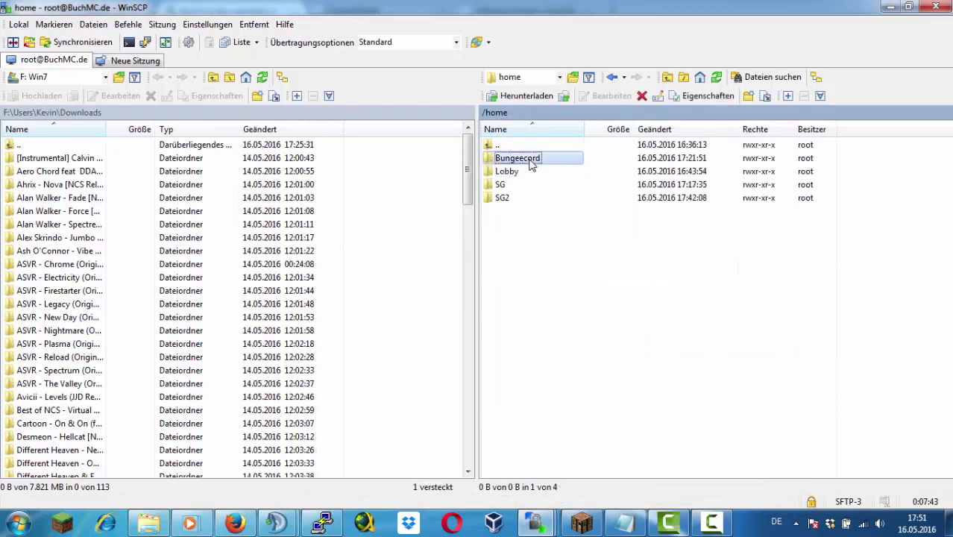
Inspect the Bungeecord start.sh script, close it, and bring PuTTY's console forward
double_click(518, 158)
double_click(501, 264)
key(ctrl+a)
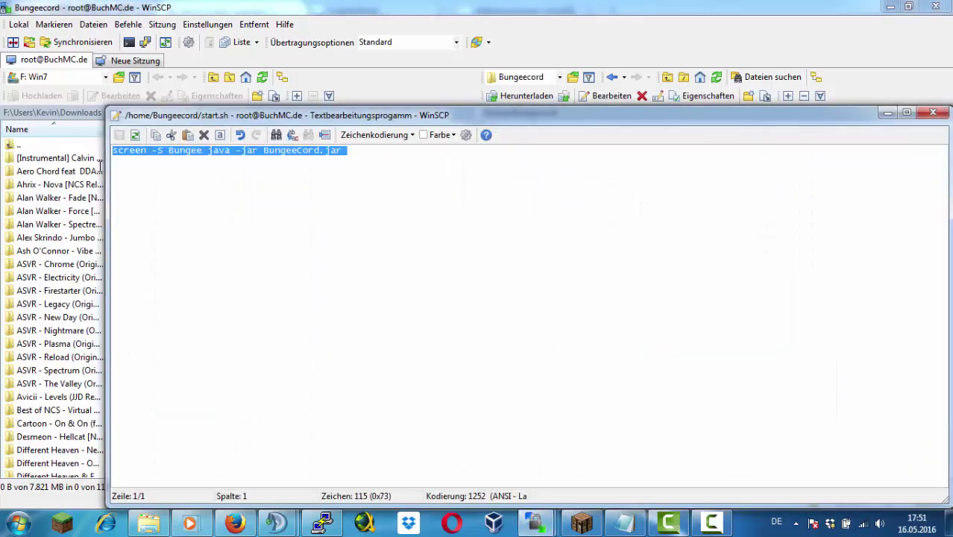
click(270, 157)
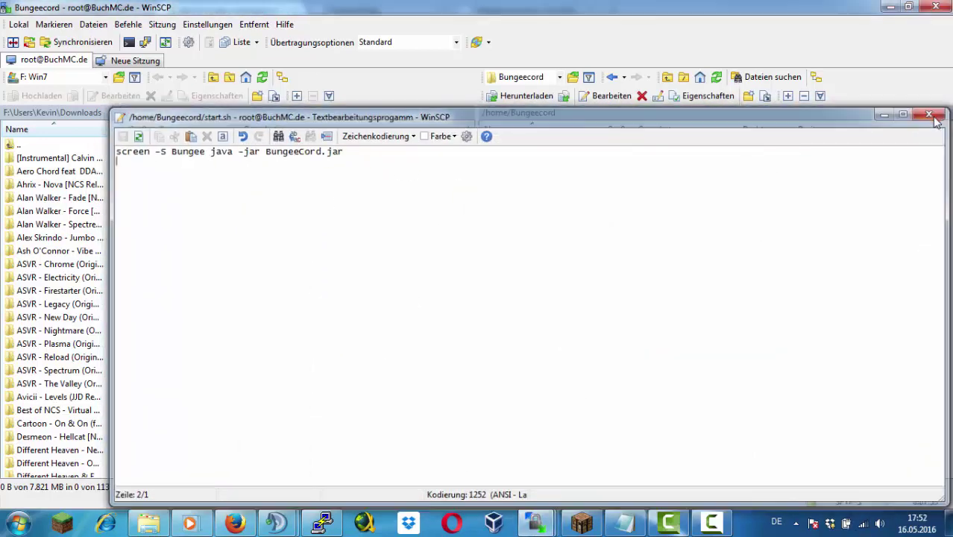
click(933, 112)
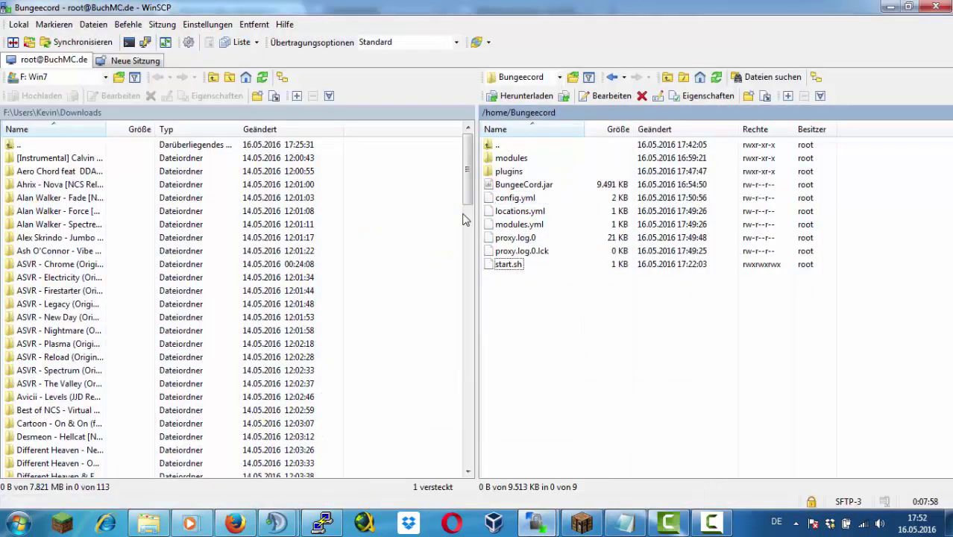
click(322, 522)
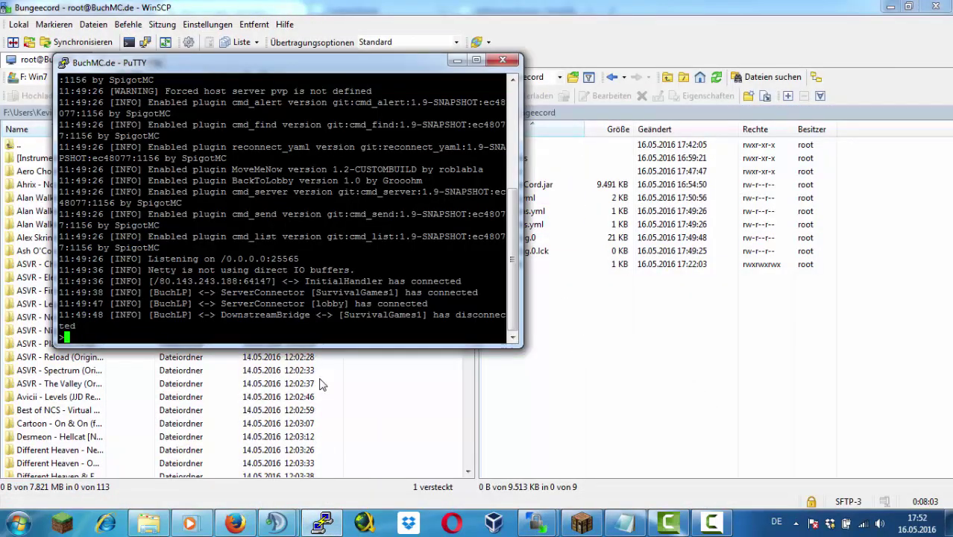
Change SG2's server.properties server-port to 22202 and save it
click(654, 304)
double_click(522, 148)
double_click(520, 198)
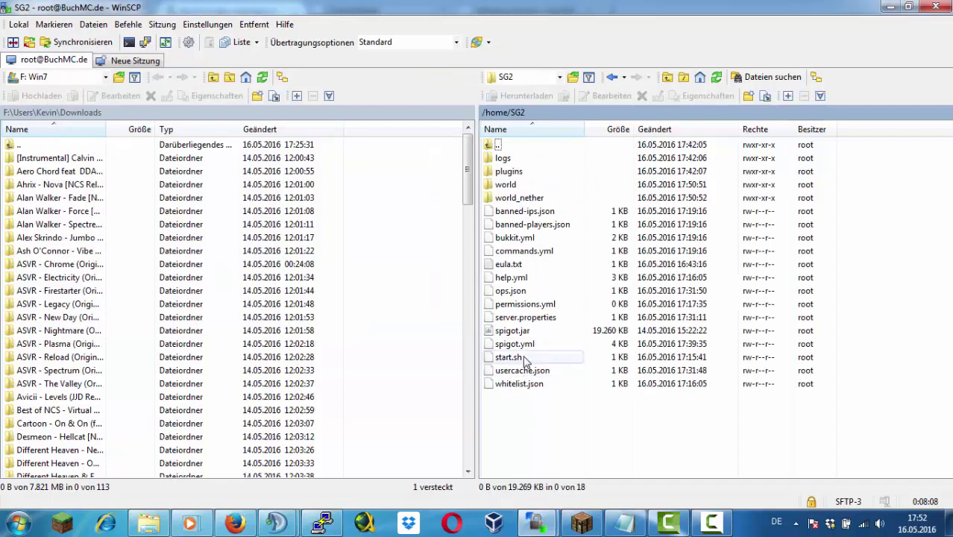
double_click(522, 317)
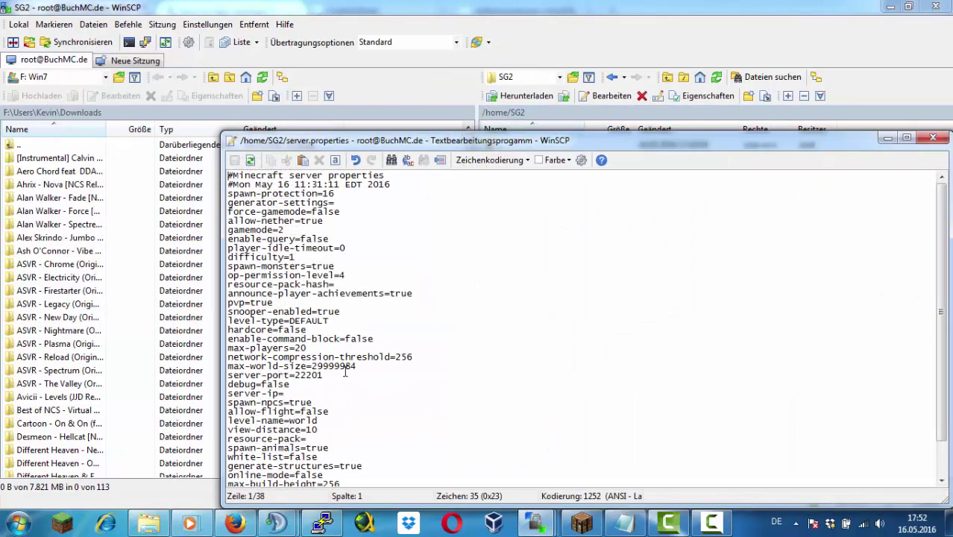
click(345, 371)
key(BackSpace)
text(2)
click(235, 160)
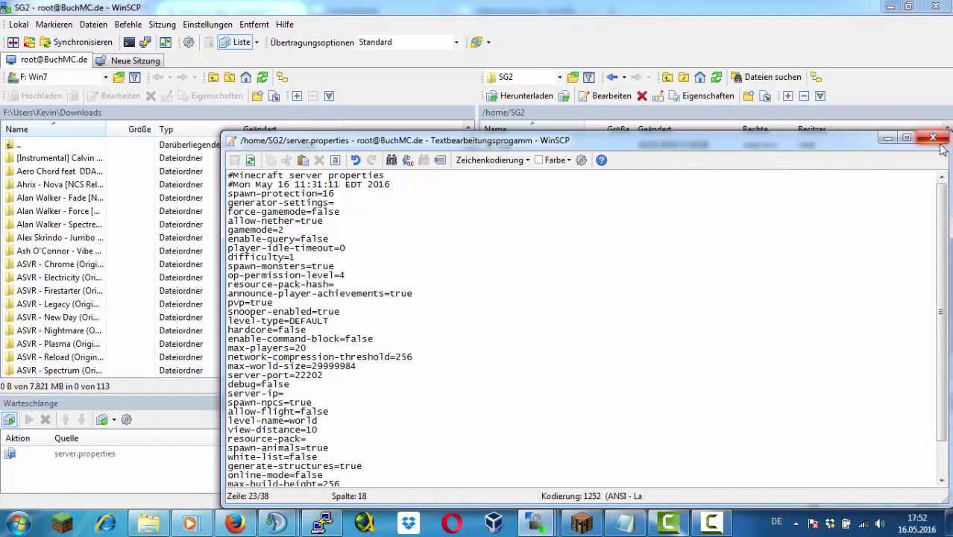
click(932, 137)
In PuTTY, stop the proxy with end and restart it with ./start.sh
click(322, 522)
text(e)
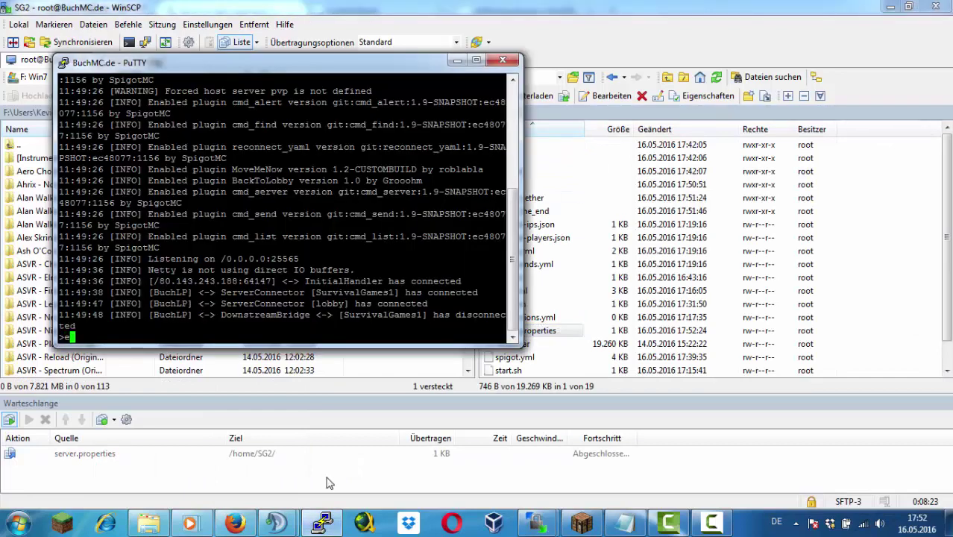
text(nd)
key(Return)
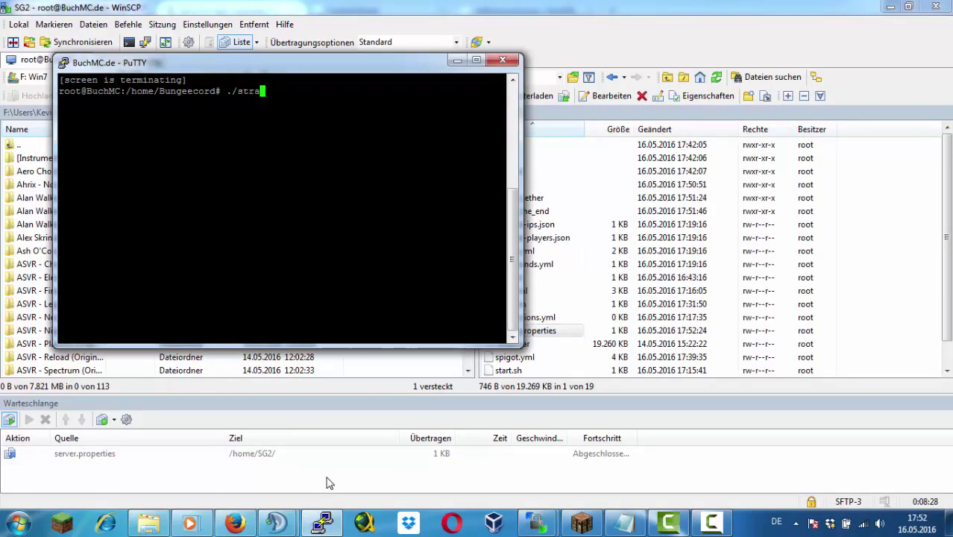
text(.sh)
key(Return)
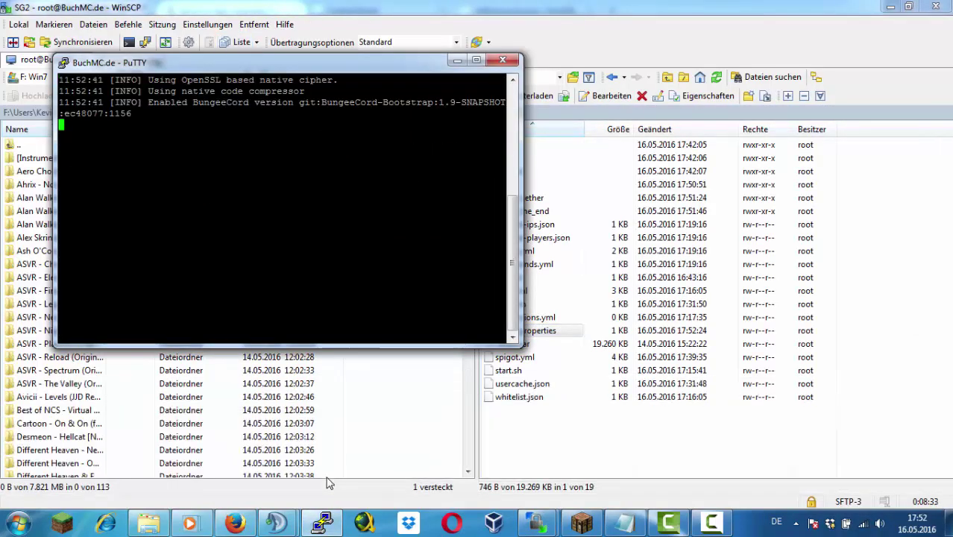
Change into /home/SG2 and run ./start.sh
key(ctrl+a)
text(d# )
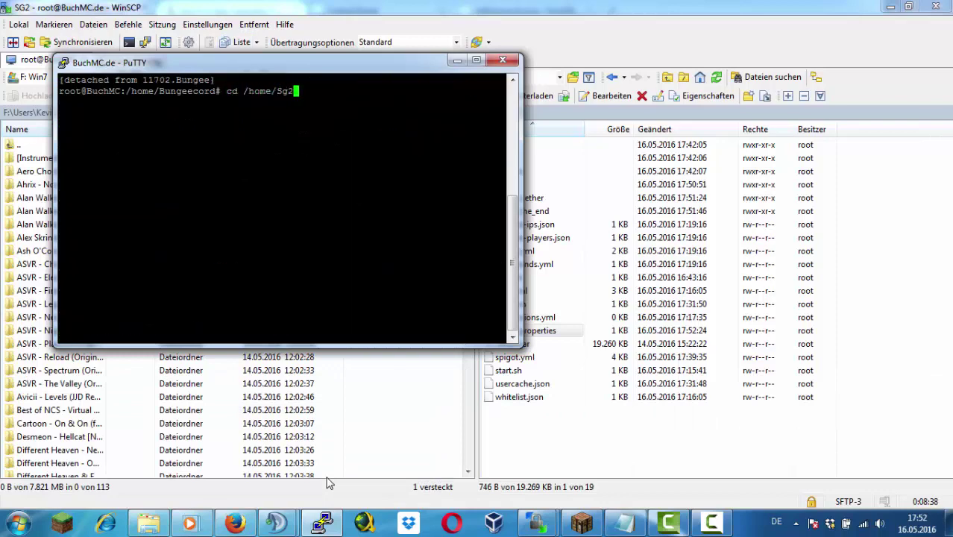
text(cd /home/Sg2)
key(Return)
key(Up)
text(G2)
key(Return)
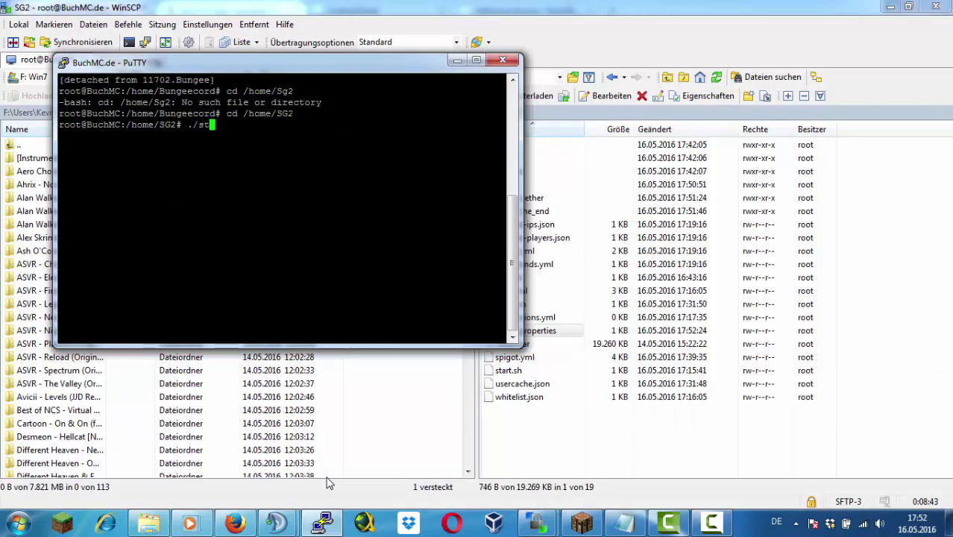
text(./start.sh)
key(Return)
Set SG2's start.sh permissions to 0777 and rerun it to boot the SG2 server
right_click(511, 370)
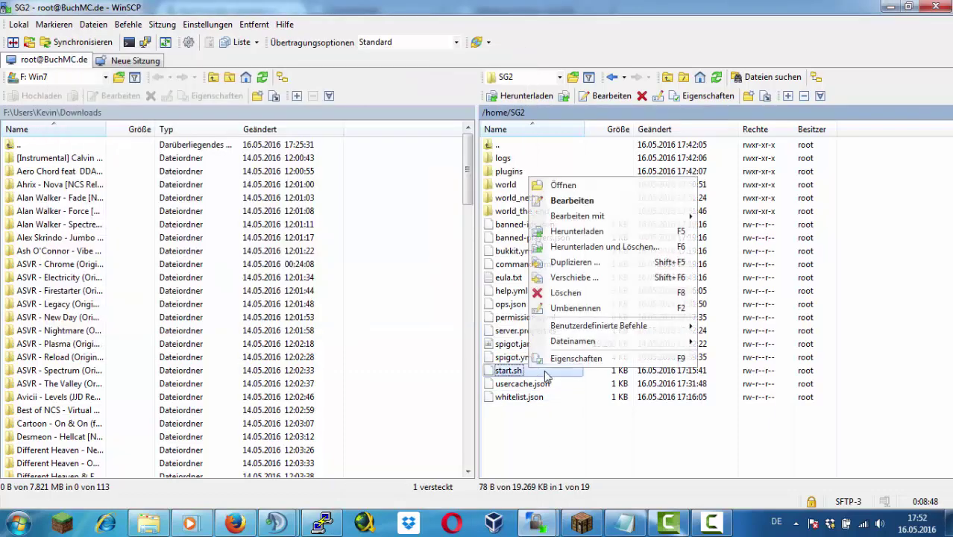
click(585, 357)
click(514, 299)
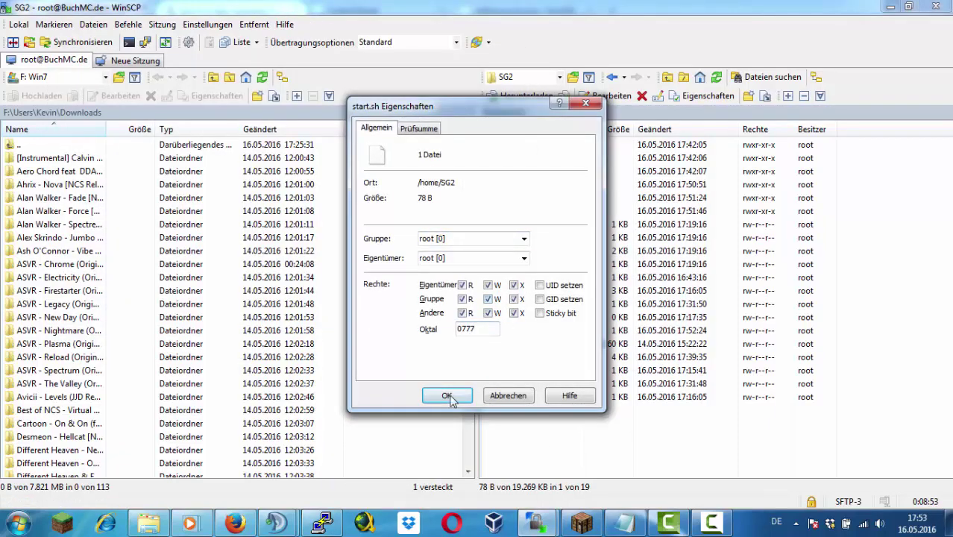
click(446, 396)
key(alt+Tab)
key(Up)
key(Return)
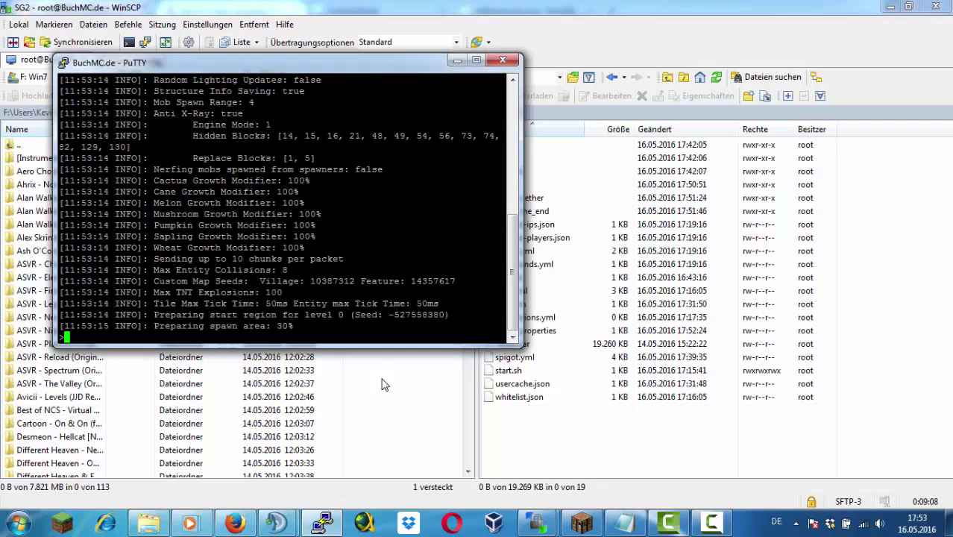
key(alt+Tab)
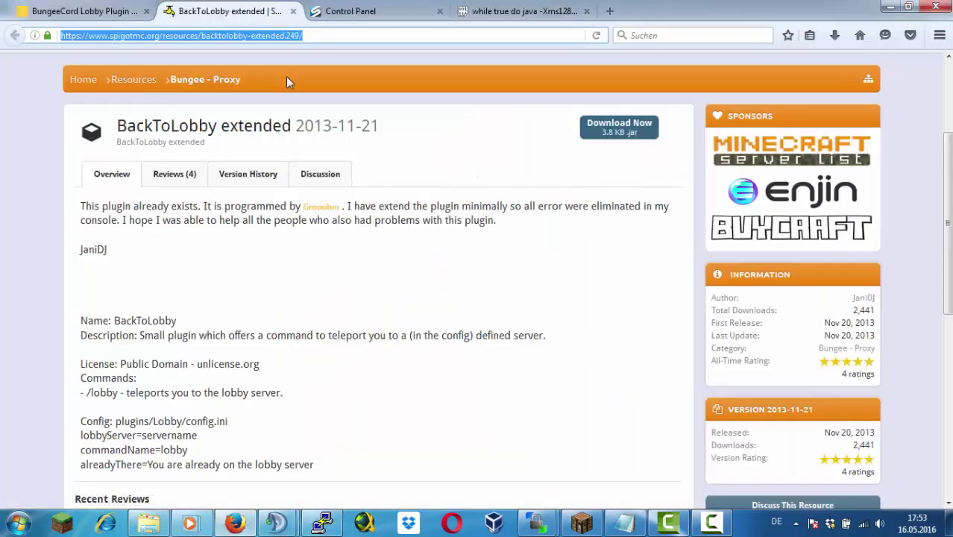
Search Google for 'minecraft lobby download'
text(google.de/)
key(Return)
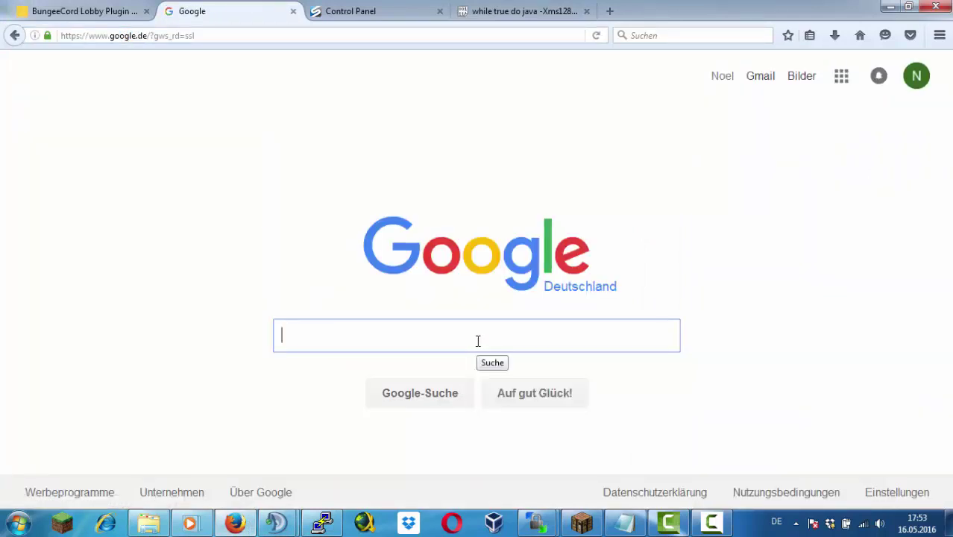
text(Loby)
key(BackSpace)
key(BackSpace)
key(BackSpace)
key(BackSpace)
text(Mi)
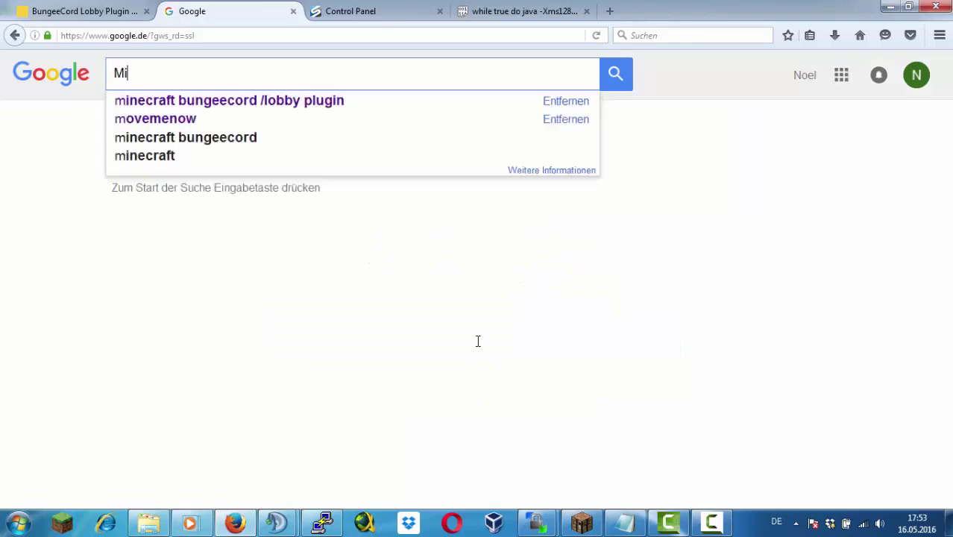
text(neca Lo)
key(BackSpace)
key(BackSpace)
key(BackSpace)
key(BackSpace)
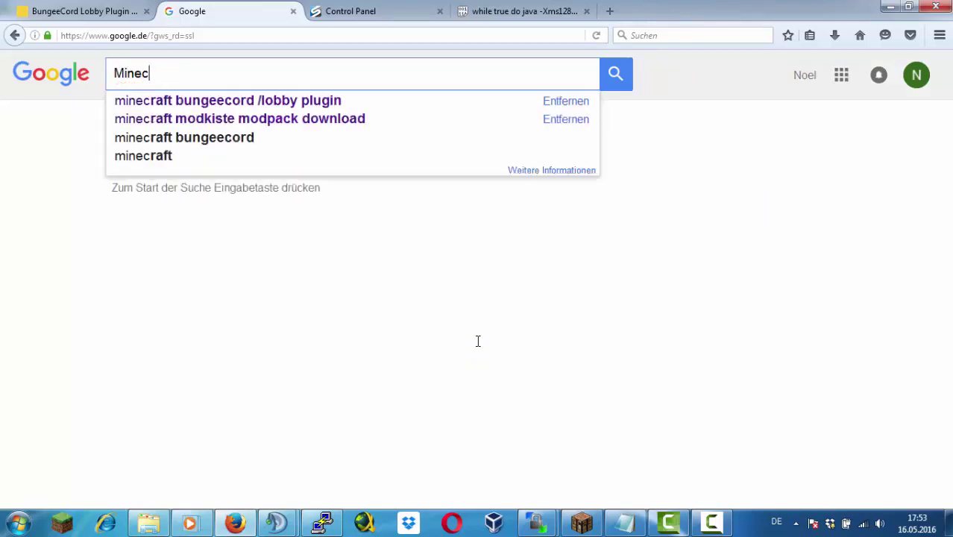
key(Down)
key(BackSpace)
key(BackSpace)
key(BackSpace)
key(BackSpace)
key(BackSpace)
key(BackSpace)
key(BackSpace)
key(BackSpace)
key(BackSpace)
key(BackSpace)
key(BackSpace)
key(BackSpace)
key(BackSpace)
key(BackSpace)
key(BackSpace)
key(BackSpace)
key(BackSpace)
key(BackSpace)
key(BackSpace)
key(BackSpace)
text(lo)
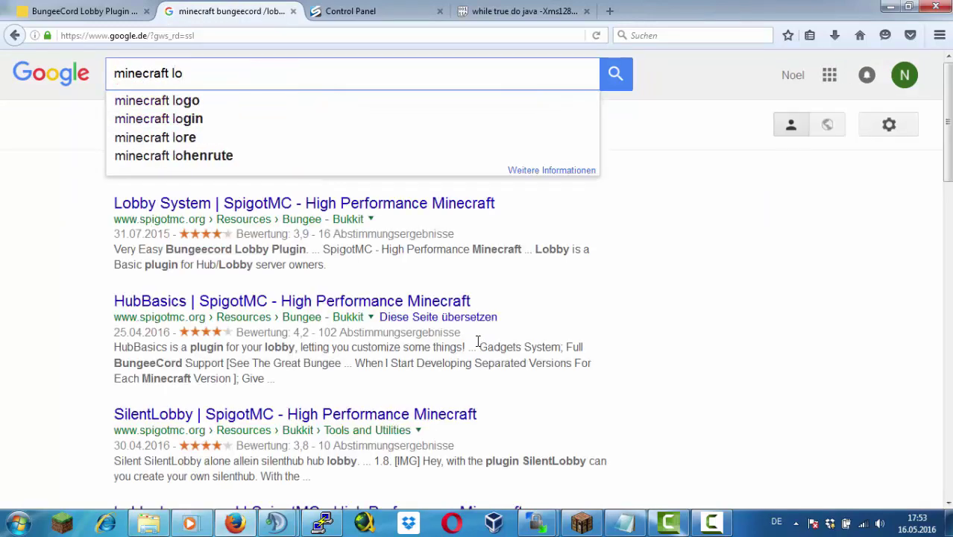
text(bby)
key(Up)
key(Up)
key(Return)
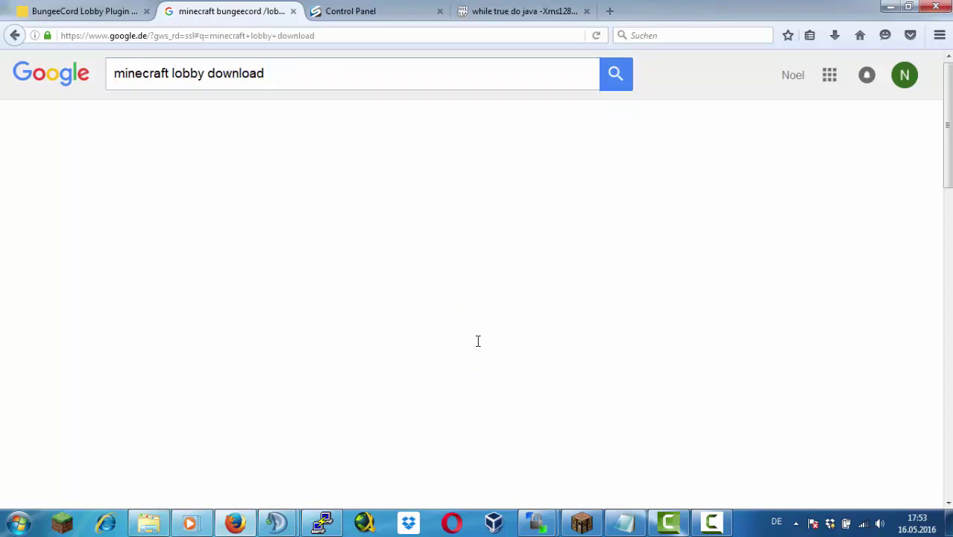
Open the Hub/Lobby Spawn 100x100 and Professional Server HUB results in new tabs, viewing Hub/Lobby Spawn
scroll(459, 295, down, 2)
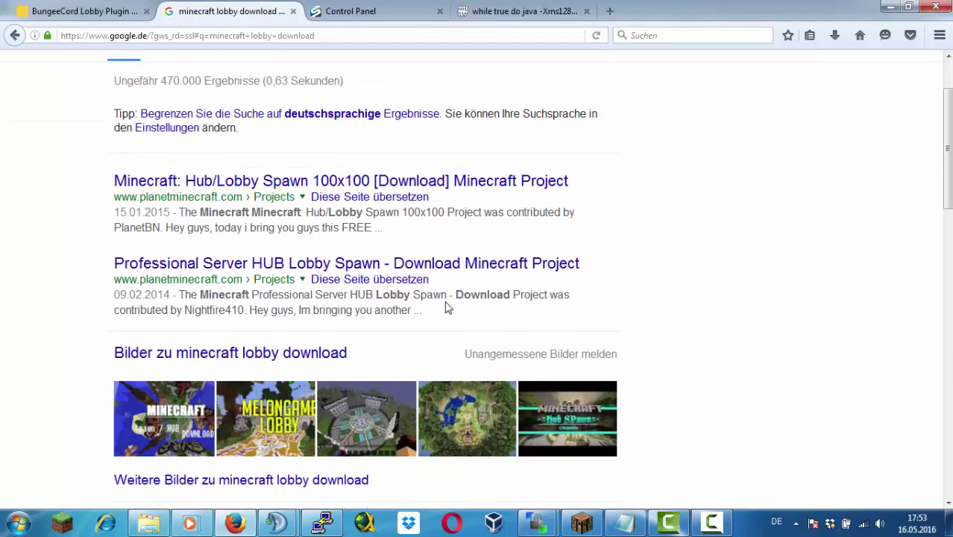
middle_click(378, 190)
middle_click(429, 266)
scroll(481, 343, down, 4)
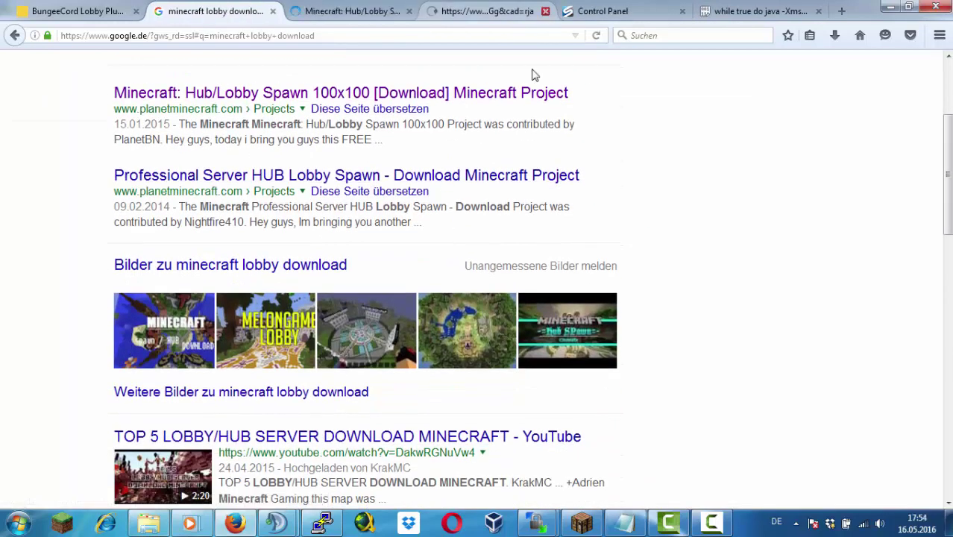
scroll(481, 343, down, 4)
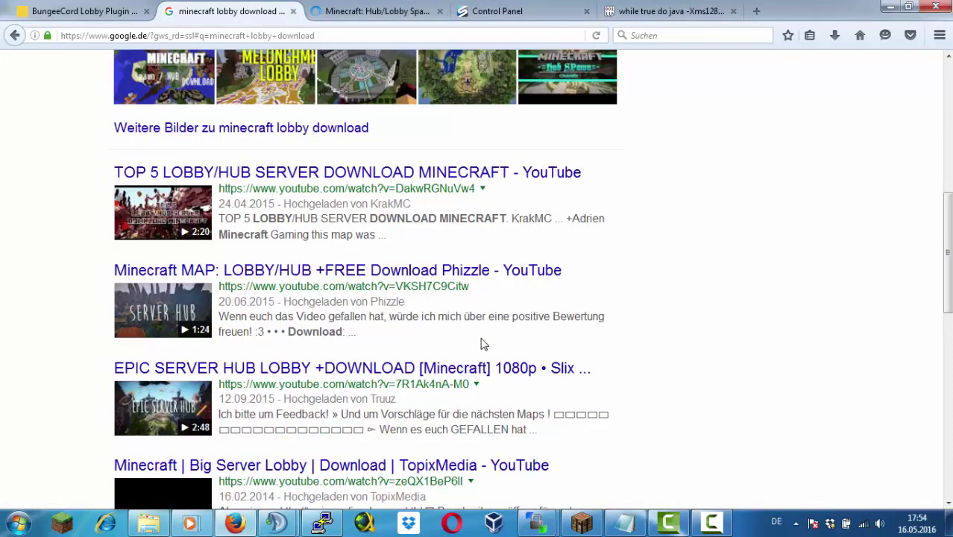
scroll(481, 343, down, 4)
click(376, 11)
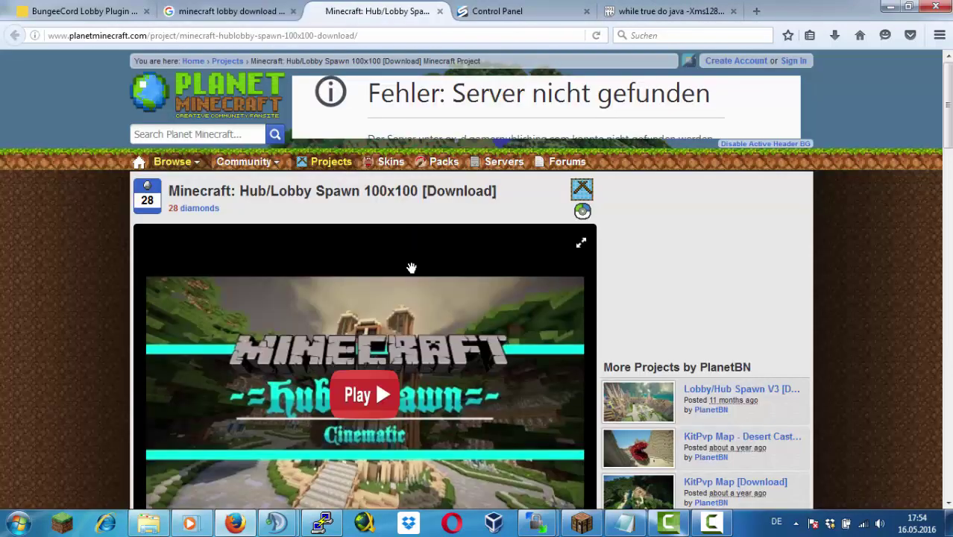
Go to the Hub/Lobby Spawn world save download page and close the tab playing audio
scroll(408, 325, down, 4)
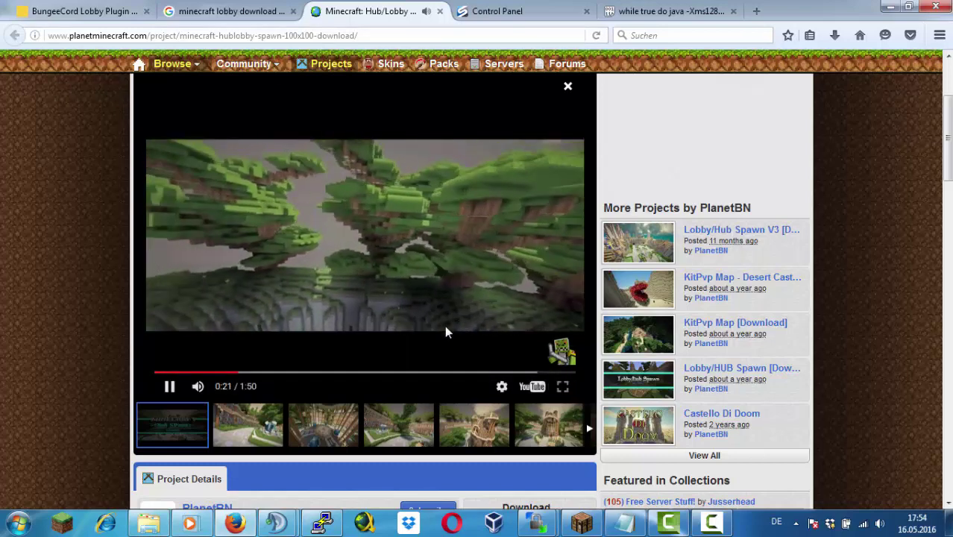
scroll(421, 409, down, 3)
scroll(421, 410, down, 1)
click(522, 373)
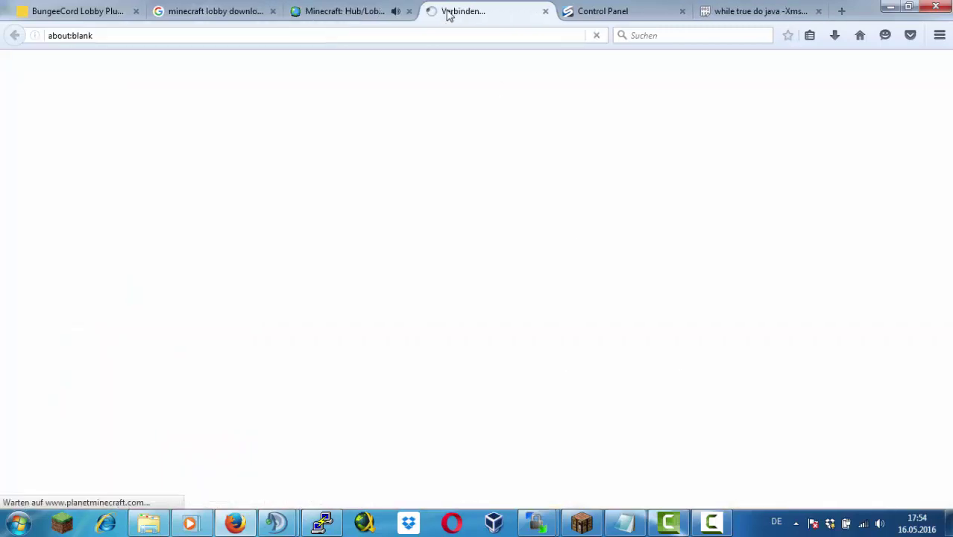
scroll(445, 282, down, 3)
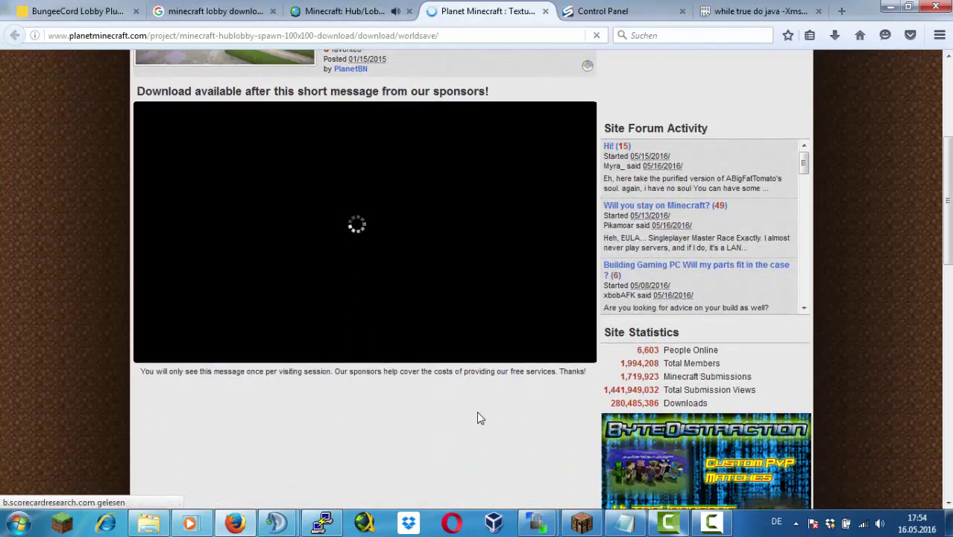
scroll(382, 305, up, 2)
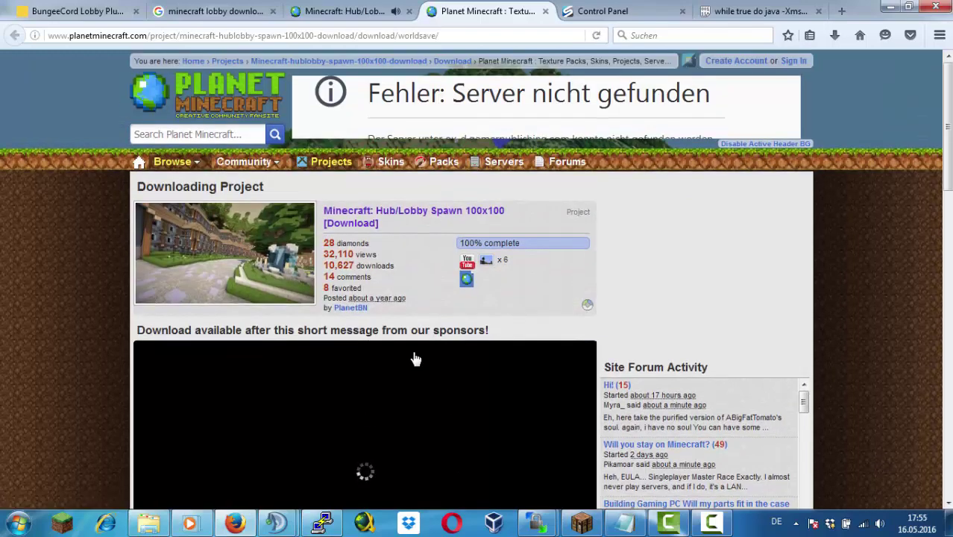
click(409, 11)
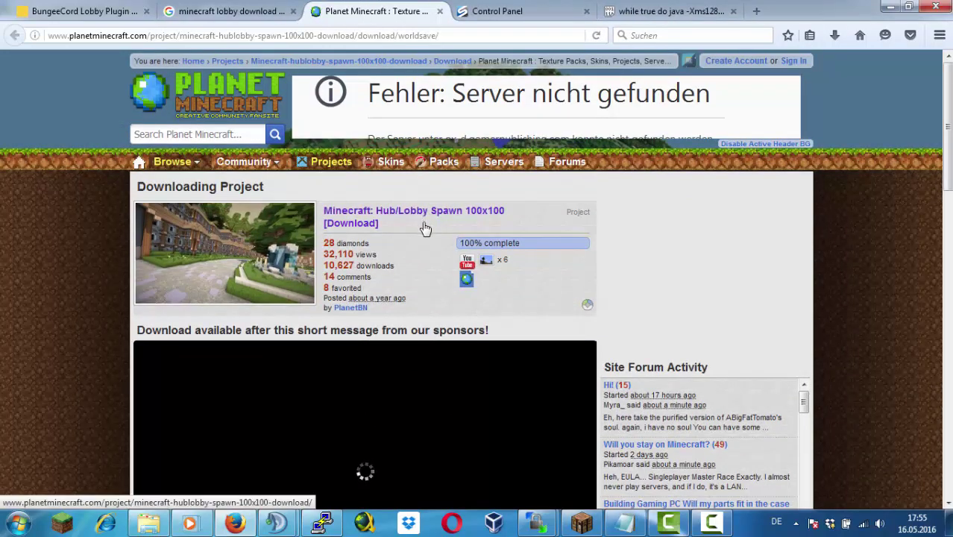
Let the Planet Minecraft sponsor video finish, then continue to the map download
scroll(421, 227, down, 15)
scroll(414, 198, up, 10)
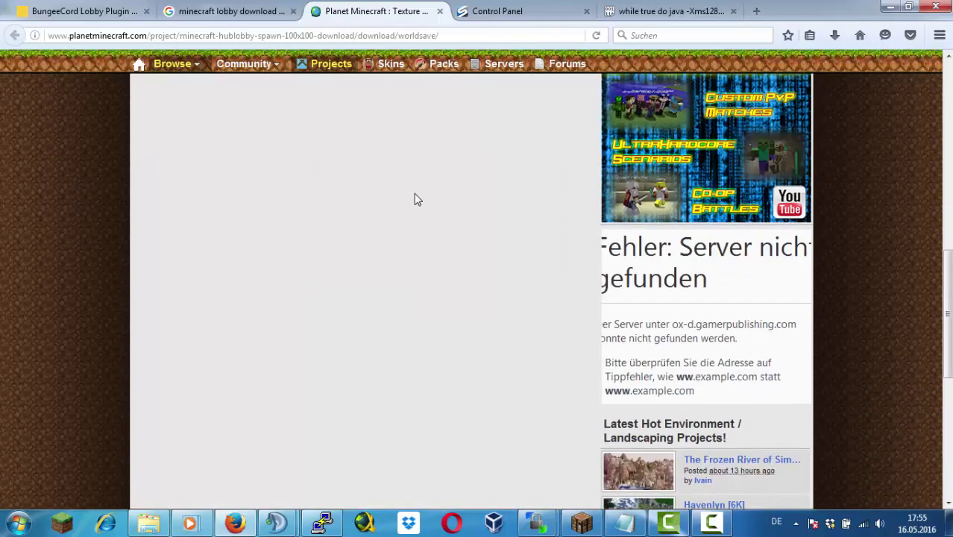
scroll(397, 286, down, 5)
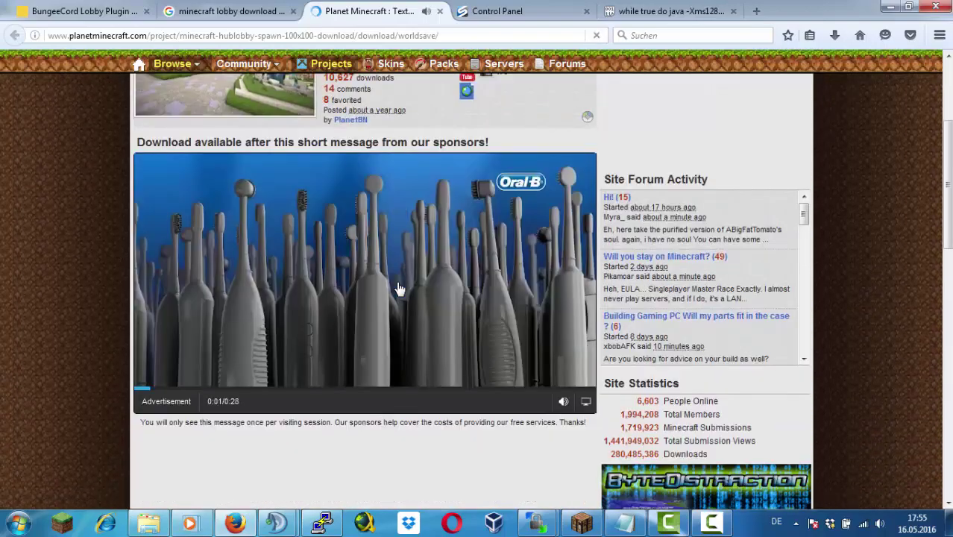
scroll(397, 286, up, 6)
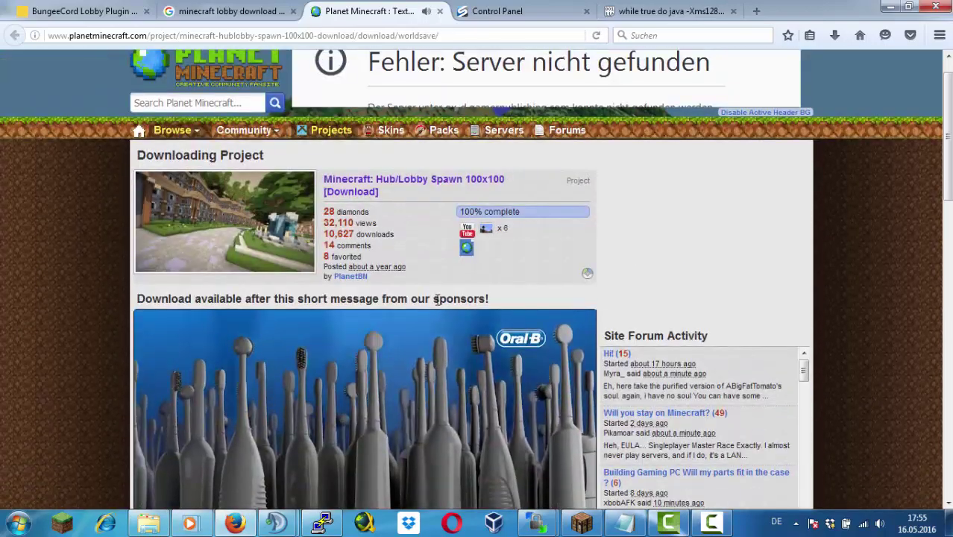
scroll(373, 313, down, 3)
click(317, 328)
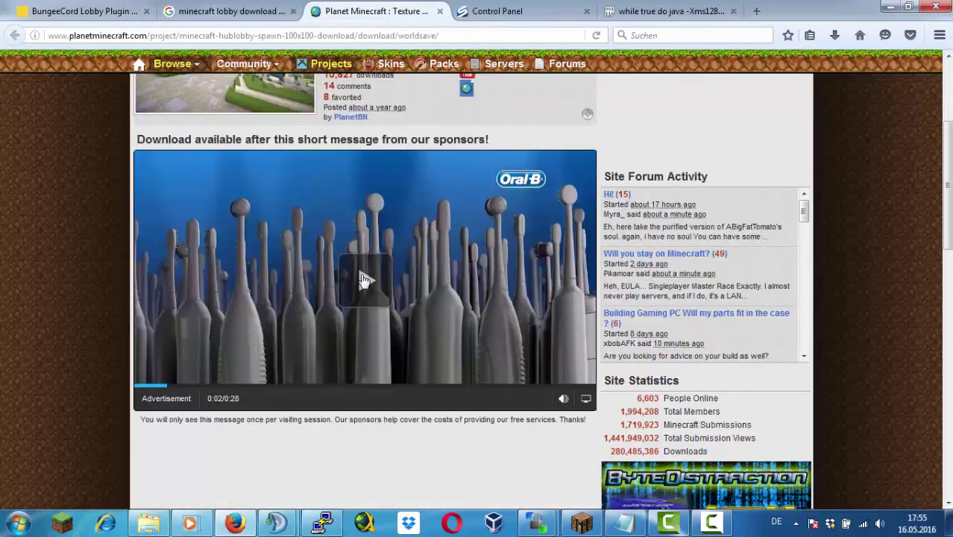
click(363, 280)
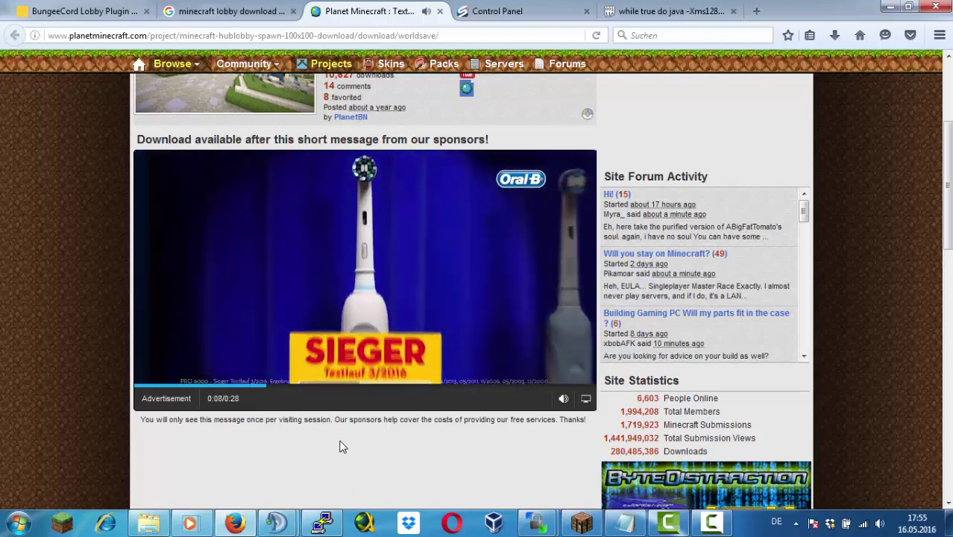
scroll(317, 446, up, 2)
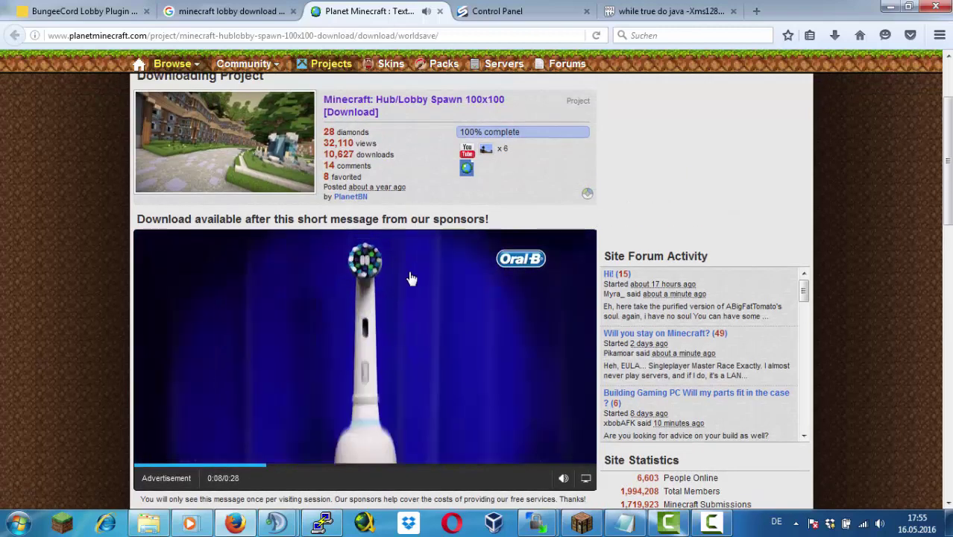
scroll(402, 445, down, 2)
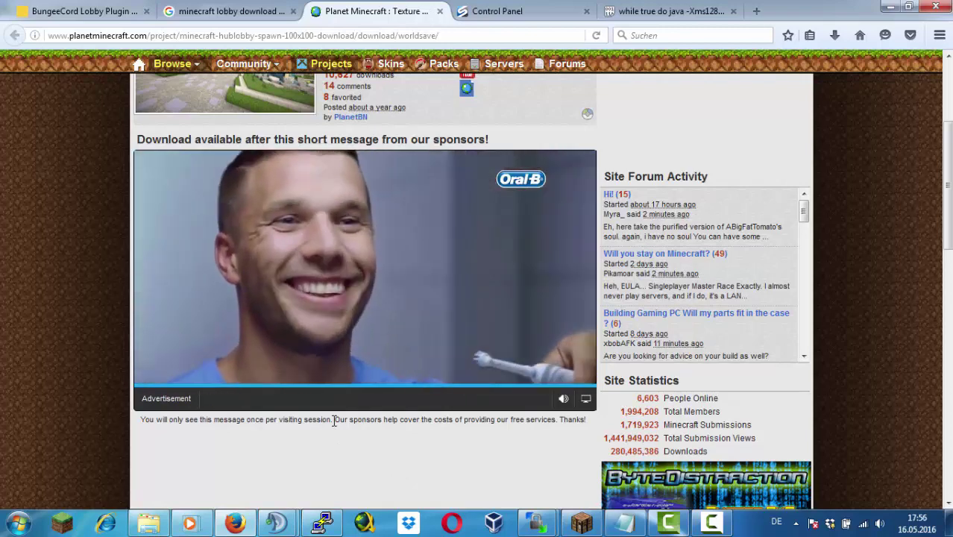
click(384, 182)
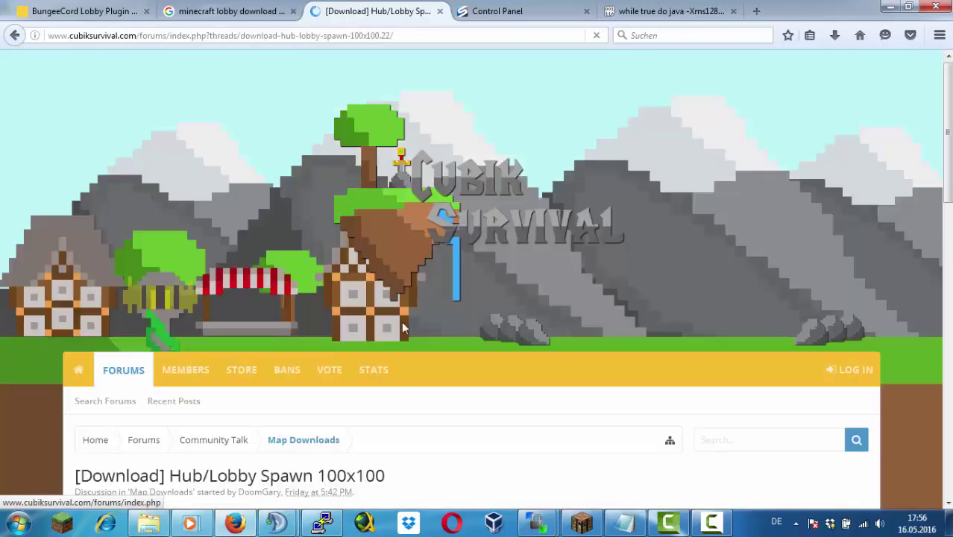
Download the HubSpawn archive from MediaFire and open it in WinRAR
scroll(411, 386, down, 10)
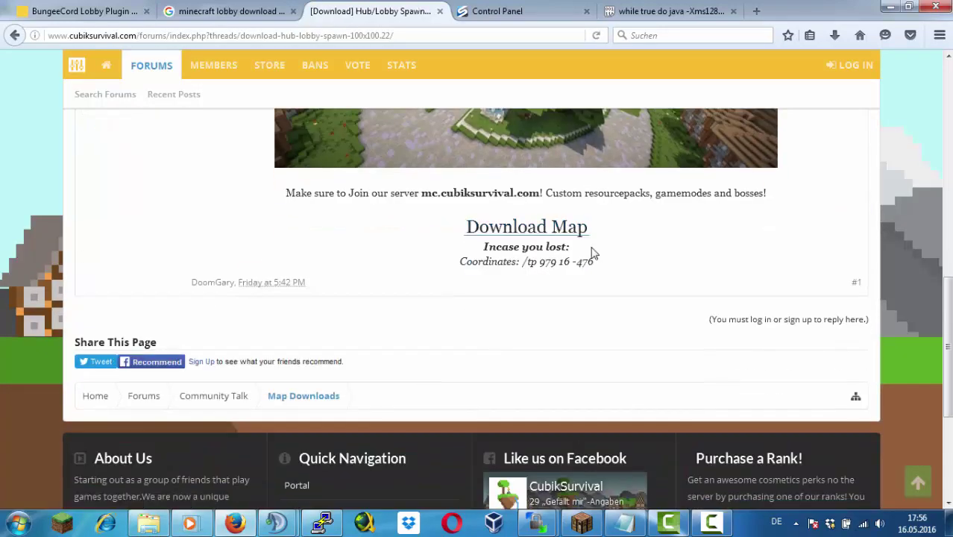
click(557, 232)
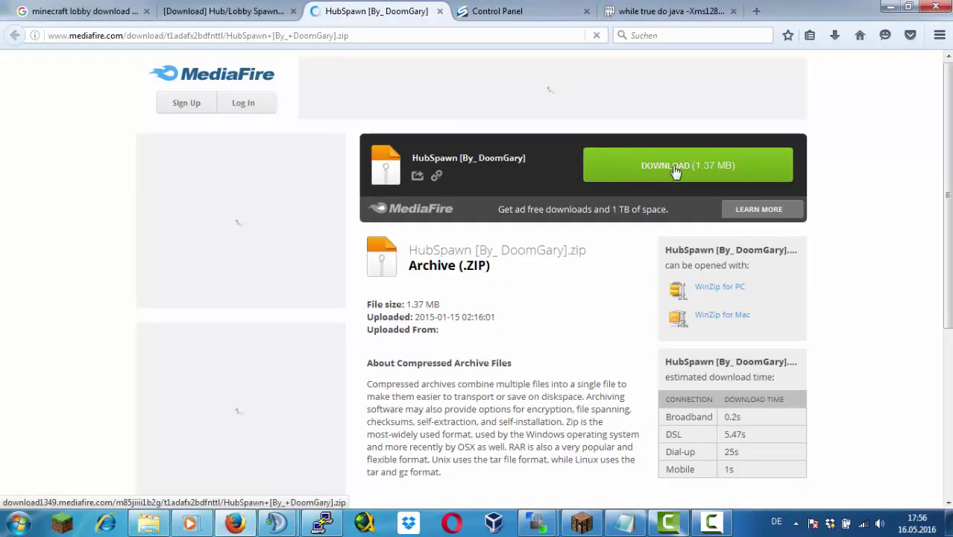
click(675, 172)
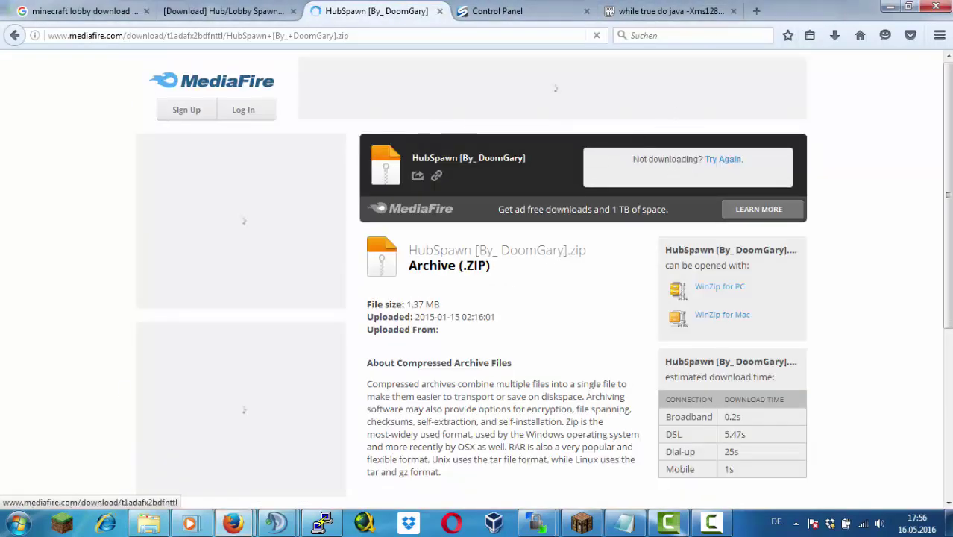
click(532, 335)
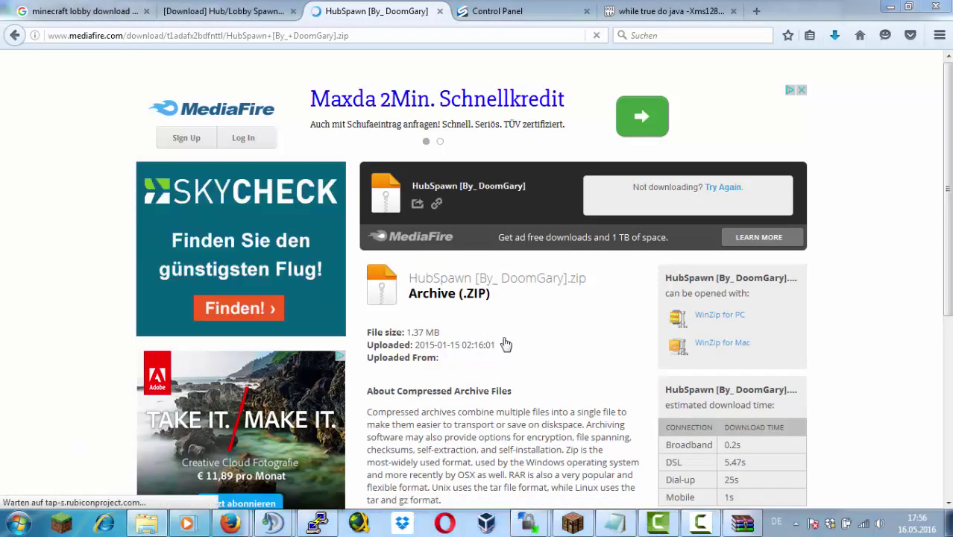
Drag the HubSpawn folder out of the archive, then close WinRAR and the download tabs
right_click(302, 340)
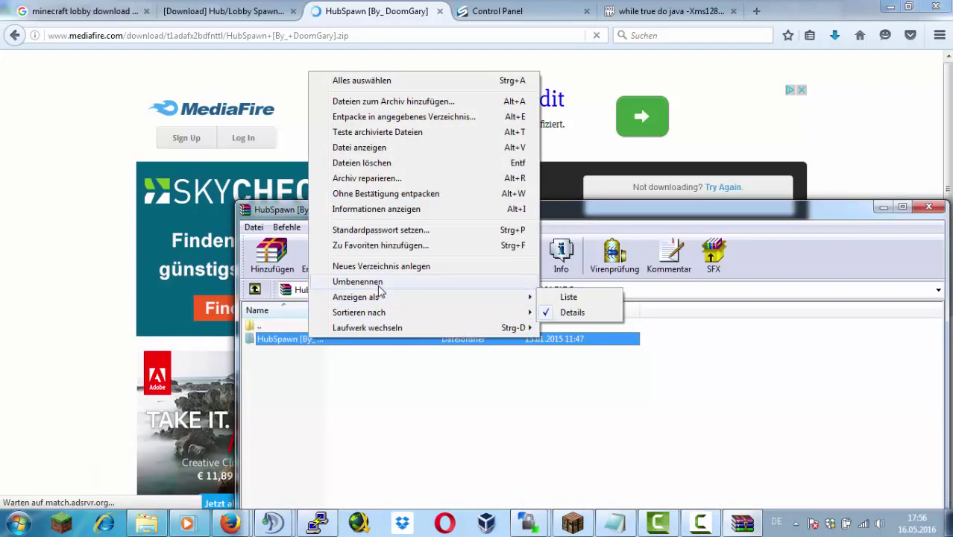
click(276, 339)
drag(275, 339, 117, 440)
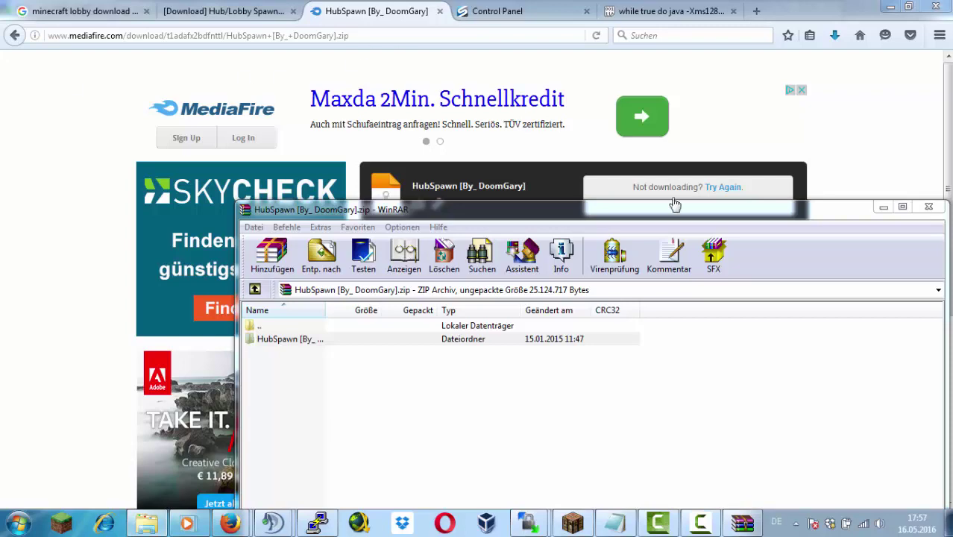
click(928, 207)
click(440, 12)
click(257, 11)
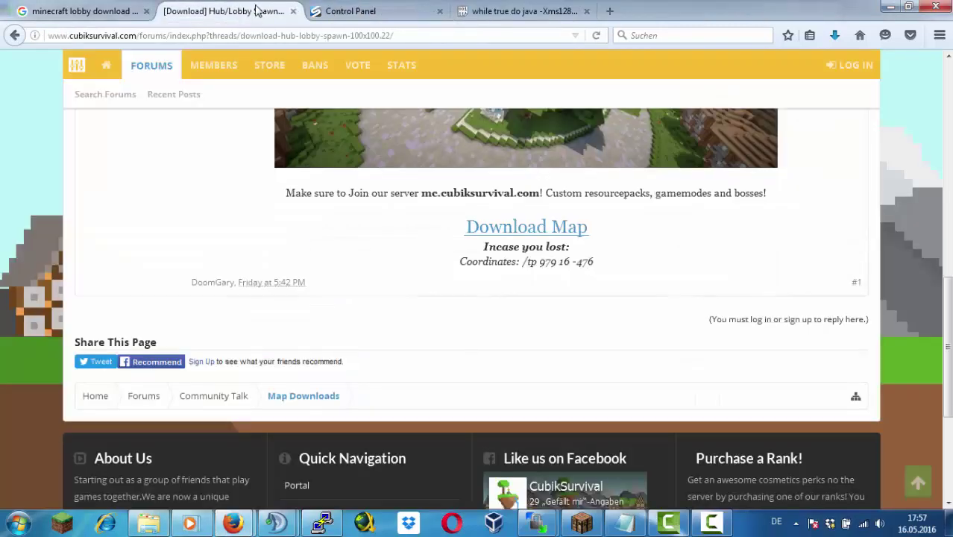
click(294, 12)
Bring Minecraft to the front and join the network server
click(118, 11)
click(535, 522)
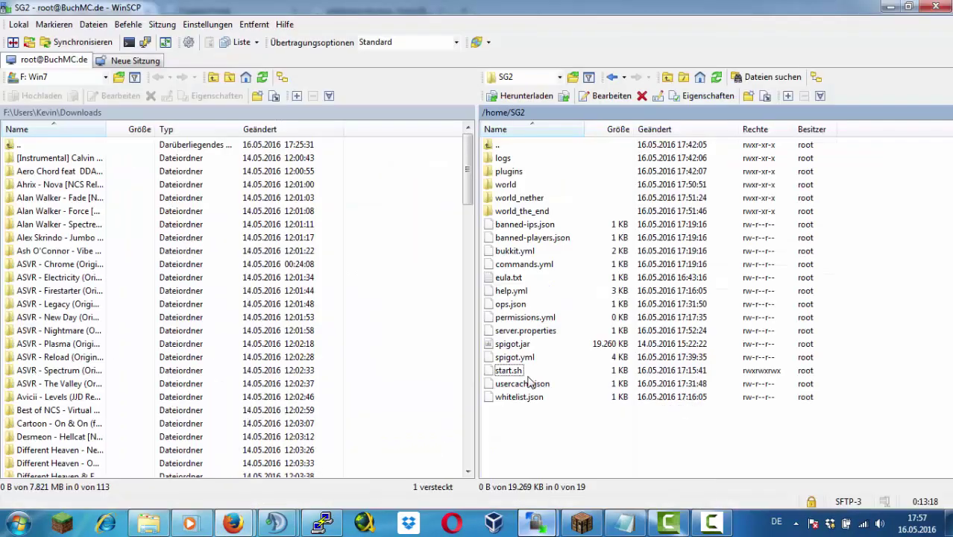
click(322, 522)
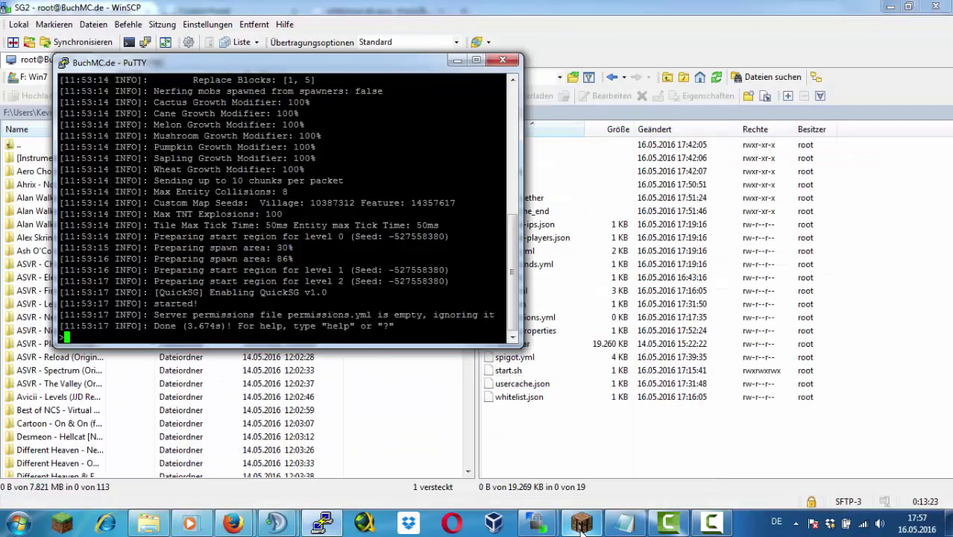
click(581, 522)
click(407, 430)
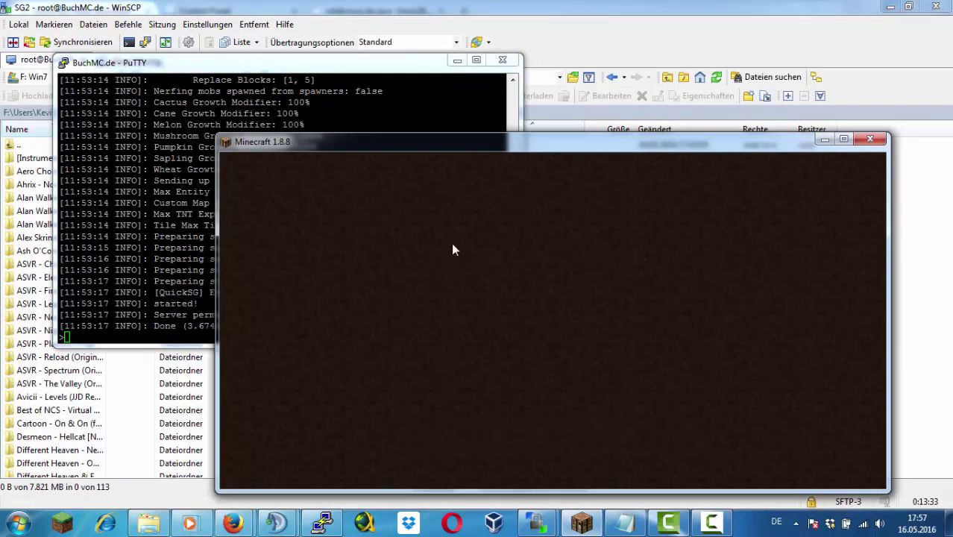
List the network servers with /server, then switch to SurvivalGames2
text(t/server)
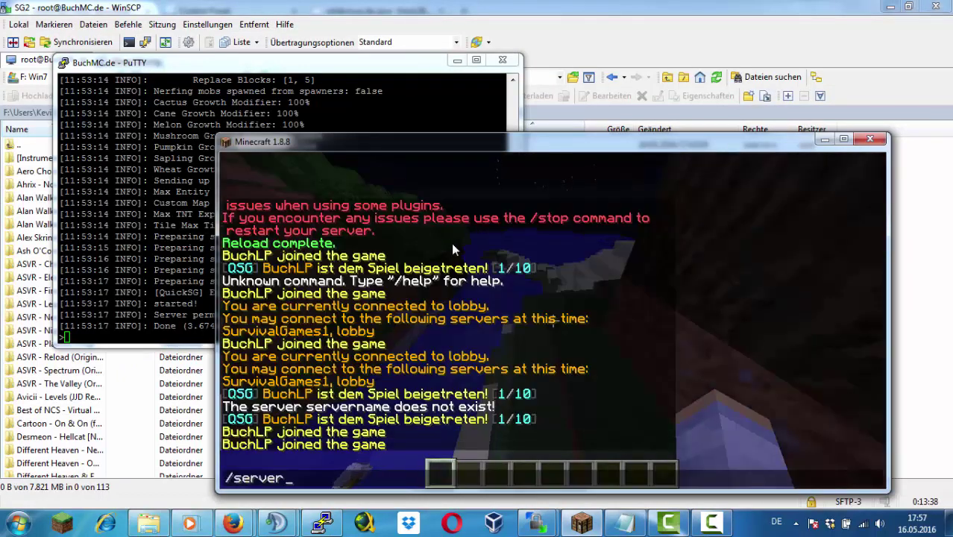
key(Return)
text(t/server survivalGames2)
key(Return)
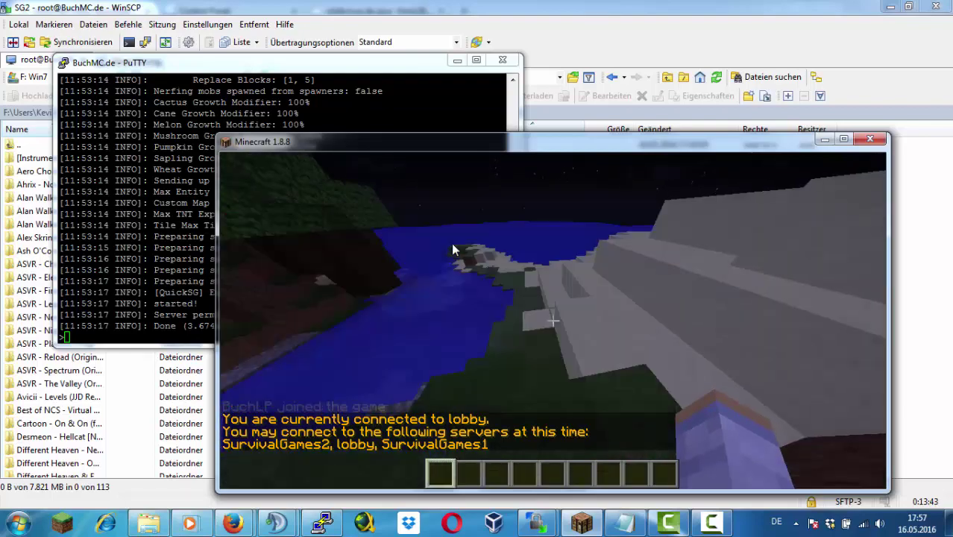
key(t)
key(Up)
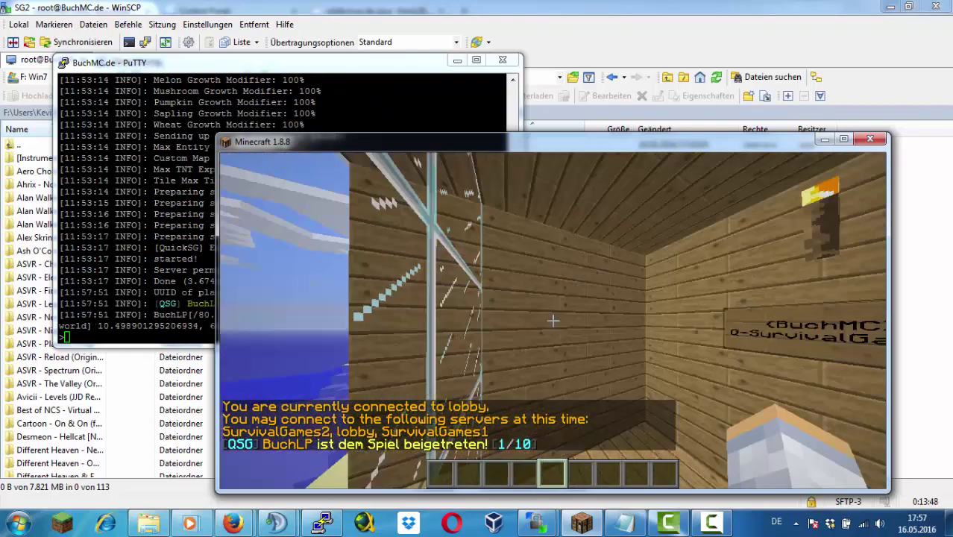
text(1)
key(Return)
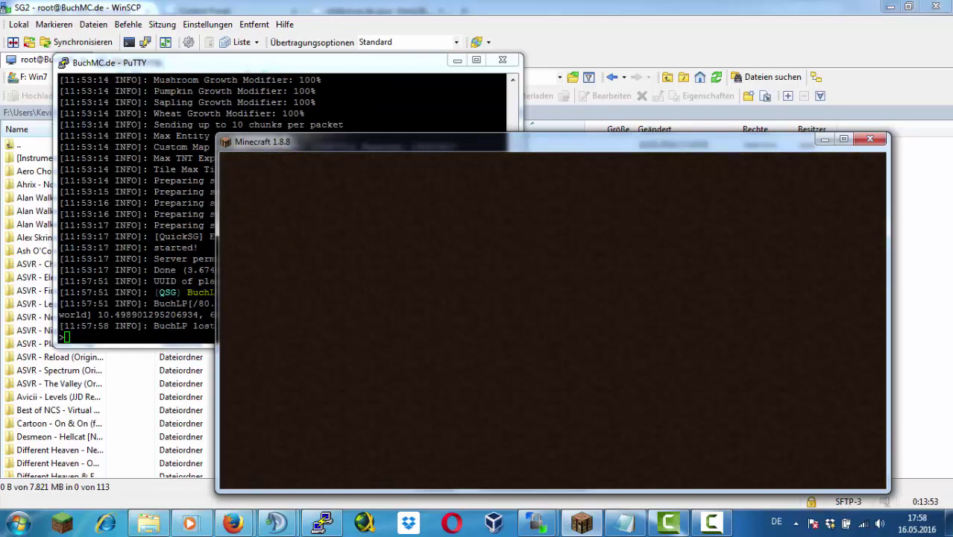
Return to the lobby with /hub
text(t/hub)
key(Return)
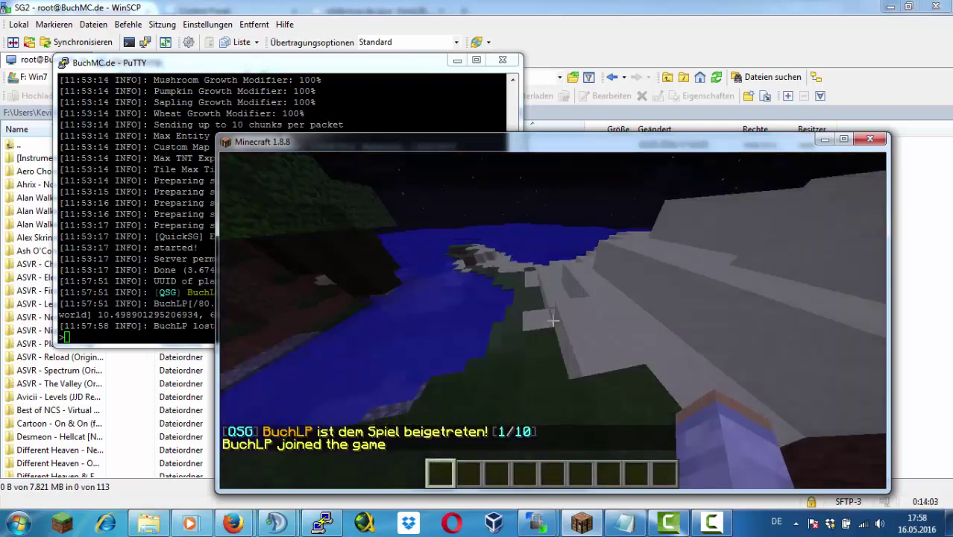
key(alt+Tab)
Delete the world folder in /home/Lobby and upload the downloaded world folder there
double_click(498, 145)
double_click(511, 171)
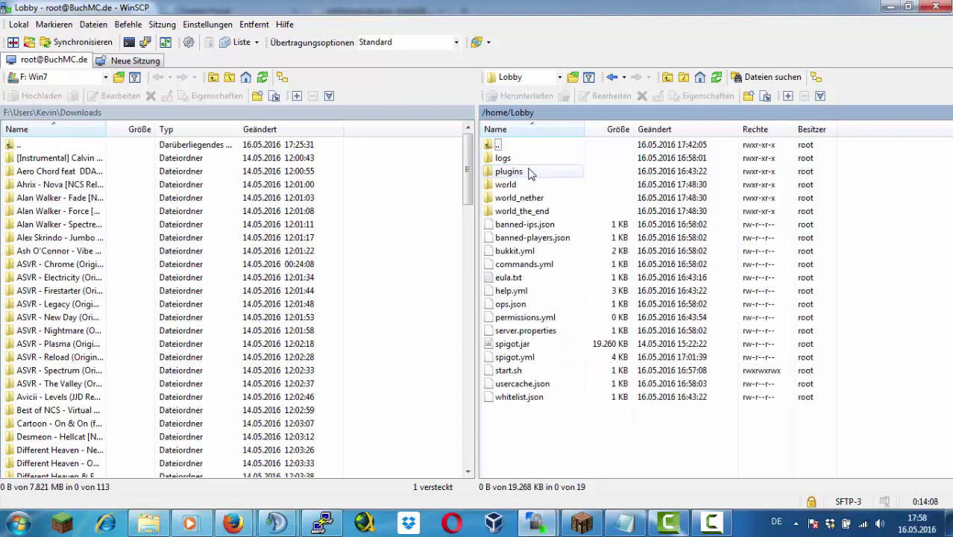
click(515, 184)
key(Delete)
key(Return)
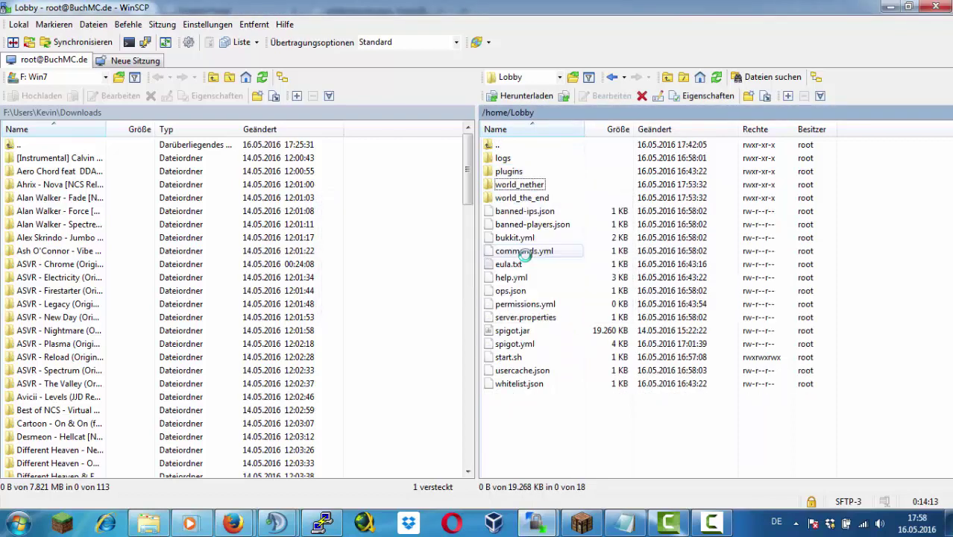
drag(952, 395, 880, 397)
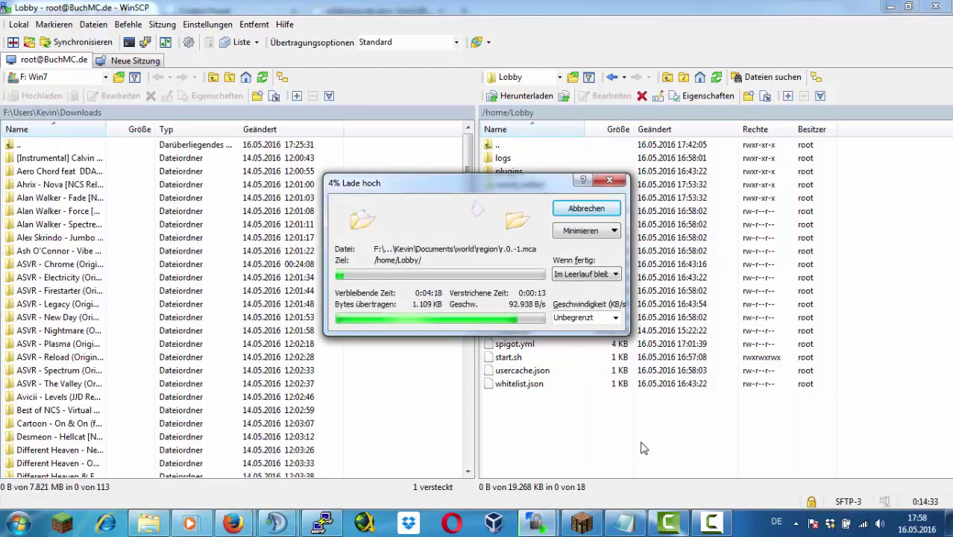
Load buchlp.tk in Firefox, then start a /serv command in Minecraft chat
mouse_move(232, 522)
click(142, 440)
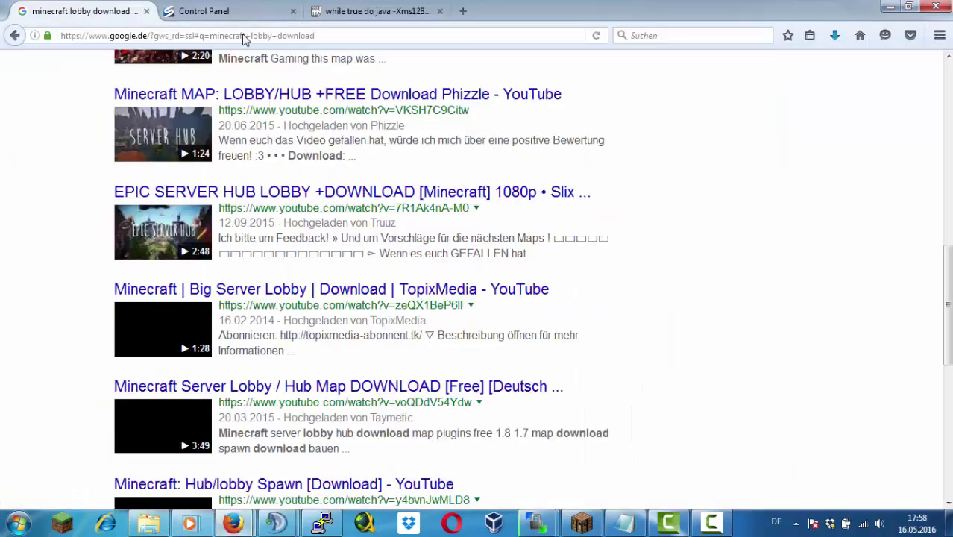
click(231, 33)
key(BackSpace)
text(buchlp.tk/)
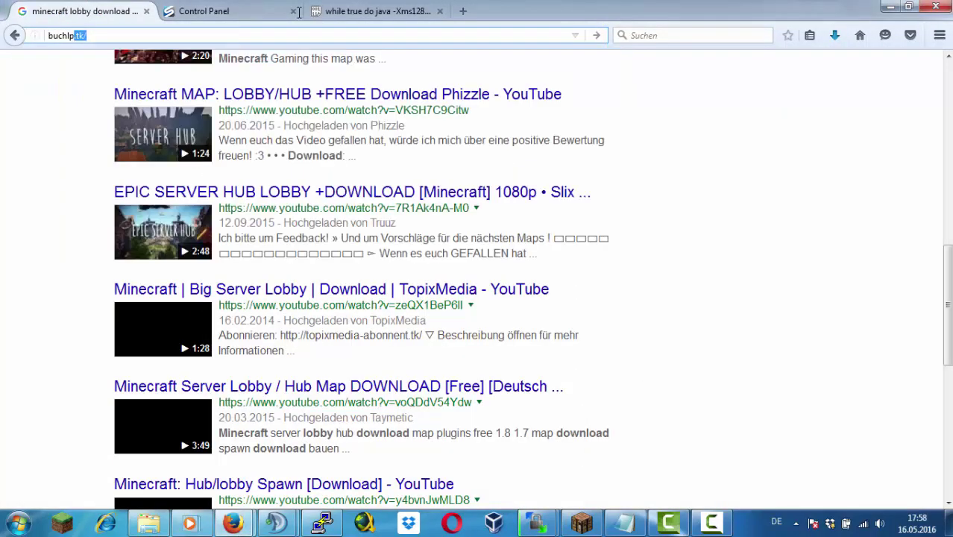
key(Return)
key(alt+Tab)
text(e)
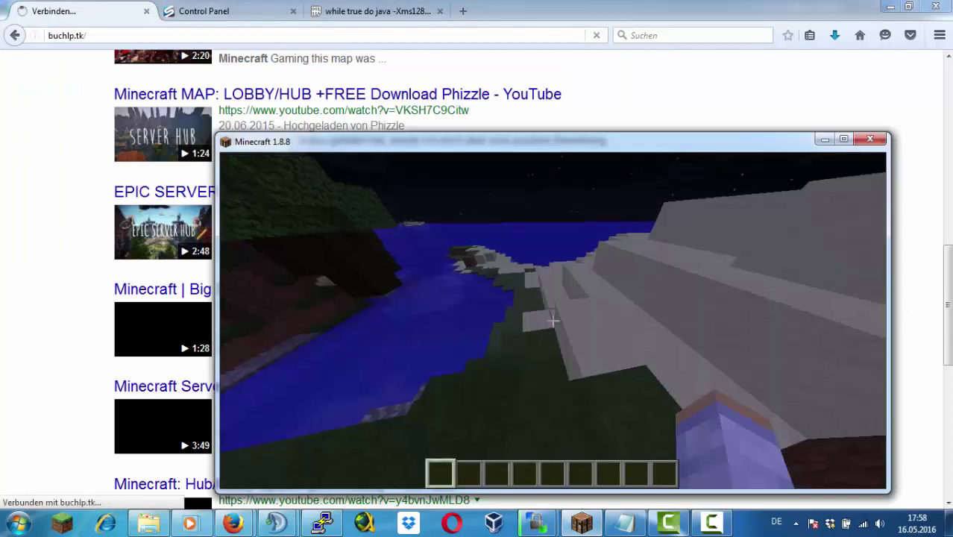